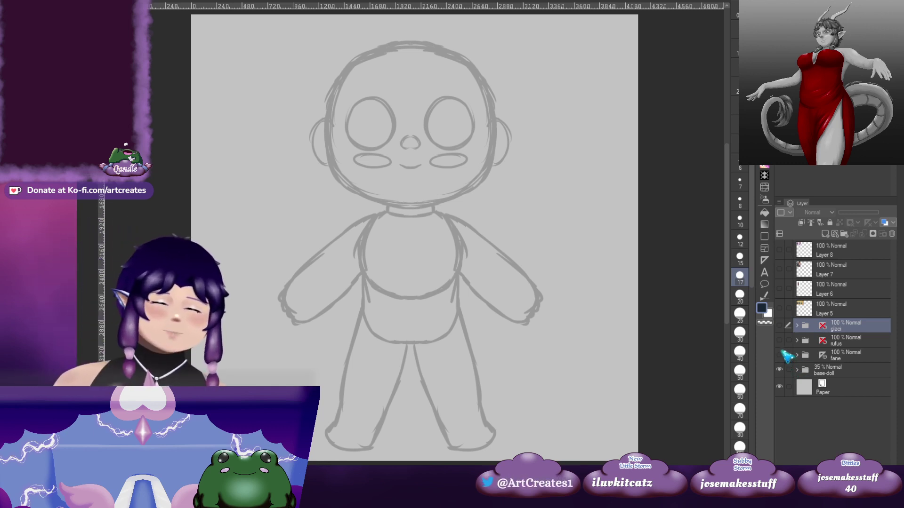
Review the fane, rufus and glaci character sketches one at a time over the base doll, hiding each again
left_click(779, 355)
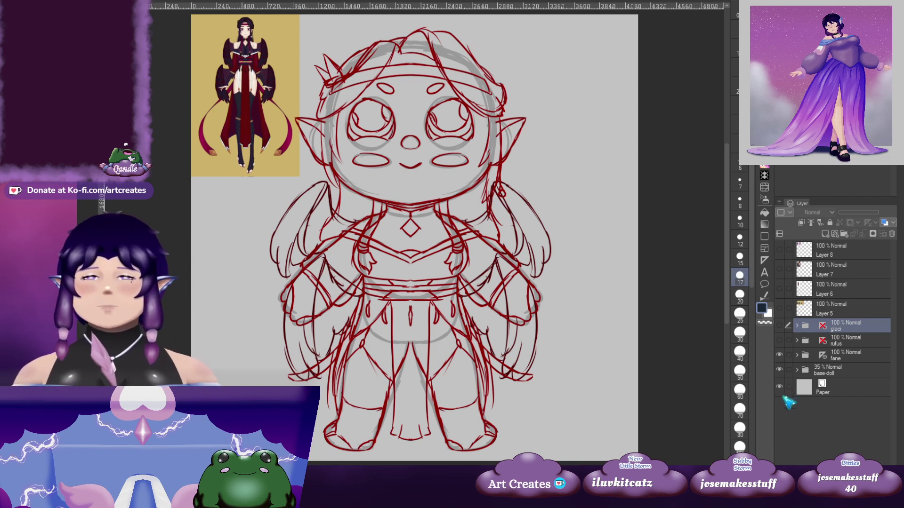
left_click(779, 355)
left_click(779, 340)
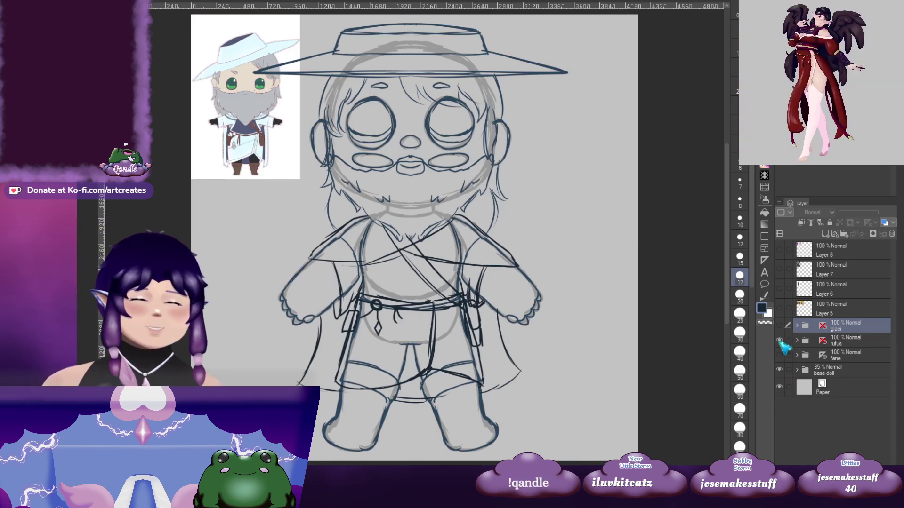
left_click(779, 340)
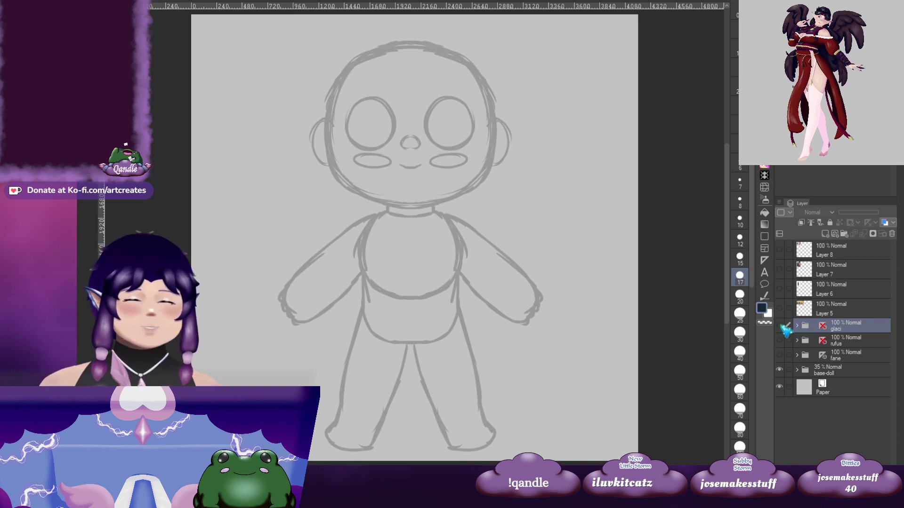
left_click(780, 326)
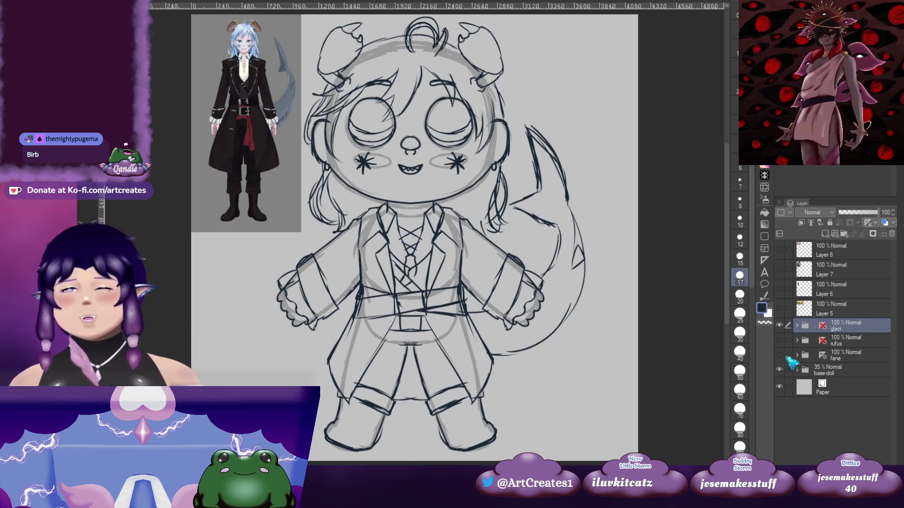
left_click(780, 324)
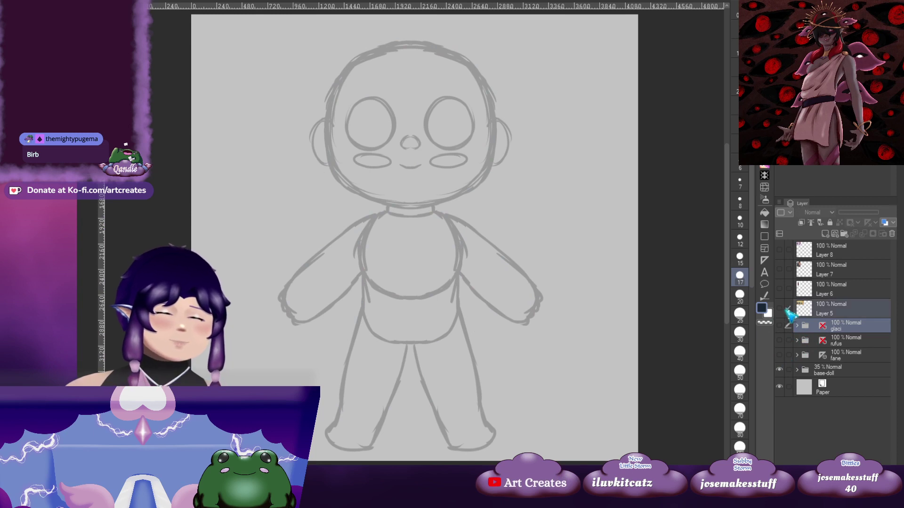
Show Layer 5 with the Knight Wolf reference sheet and shrink it into the canvas's upper-left corner, clear of the doll's head
left_click(780, 308)
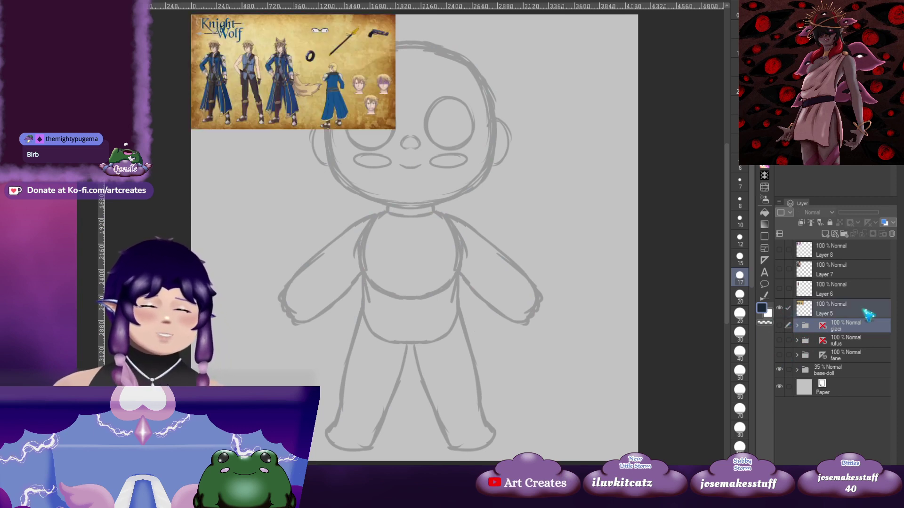
left_click(863, 317)
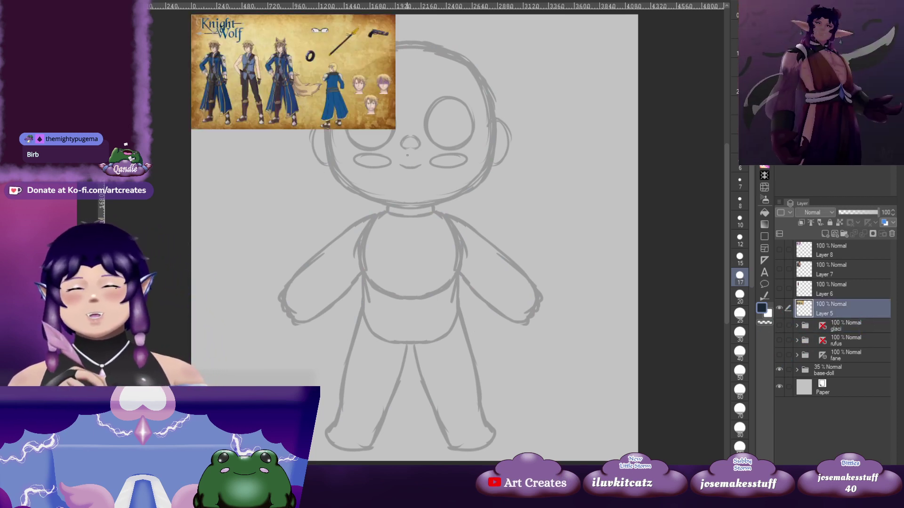
key("ctrl+t")
left_click_drag(395, 128, 316, 85)
left_click(238, 100)
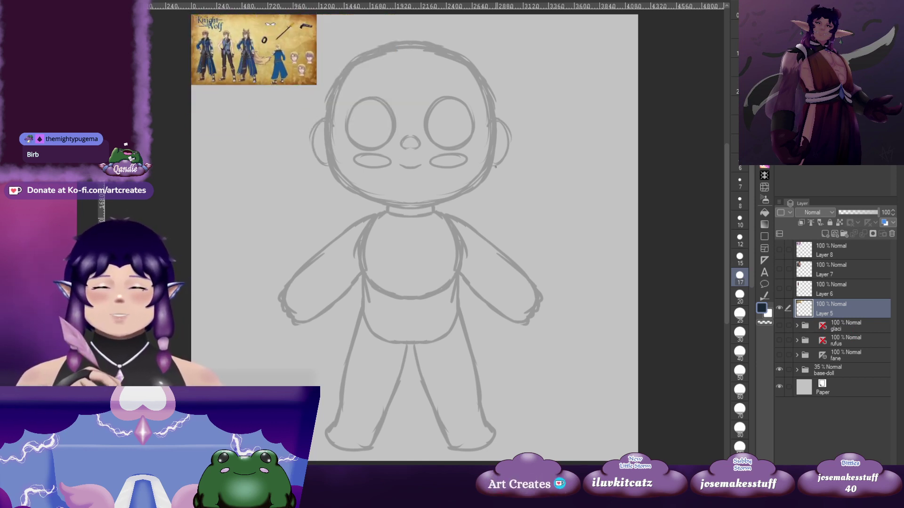
Place the reference sheet's Layer 5 inside a new folder and rename the folder "wolf"
mouse_move(472, 153)
left_mouse_down()
mouse_move(464, 259)
mouse_move(598, 136)
mouse_move(461, 133)
mouse_move(262, 275)
mouse_move(278, 287)
mouse_move(569, 172)
mouse_move(575, 149)
left_mouse_up()
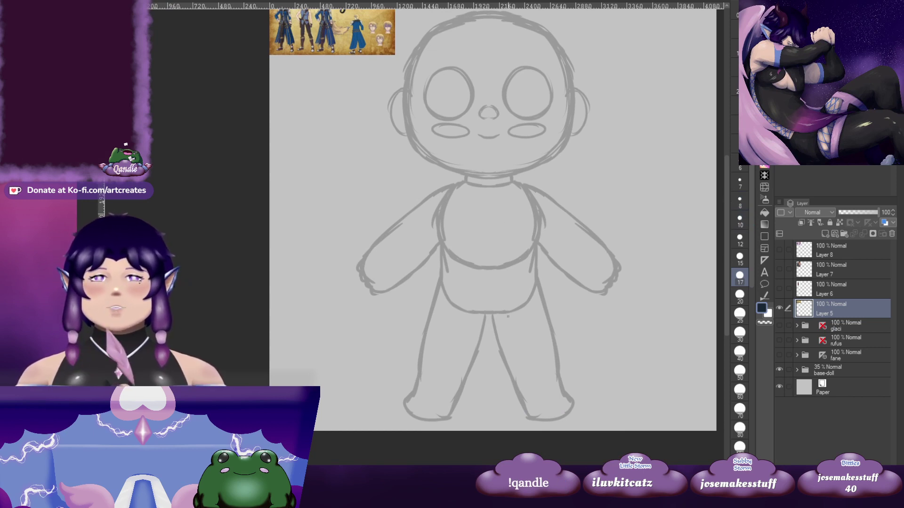
mouse_move(633, 216)
left_mouse_down()
mouse_move(557, 256)
mouse_move(560, 228)
left_mouse_up()
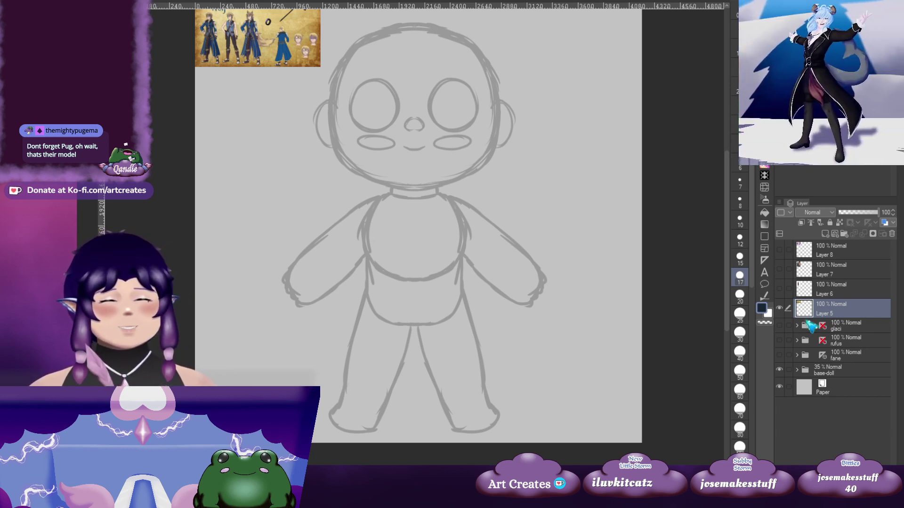
left_click(843, 234)
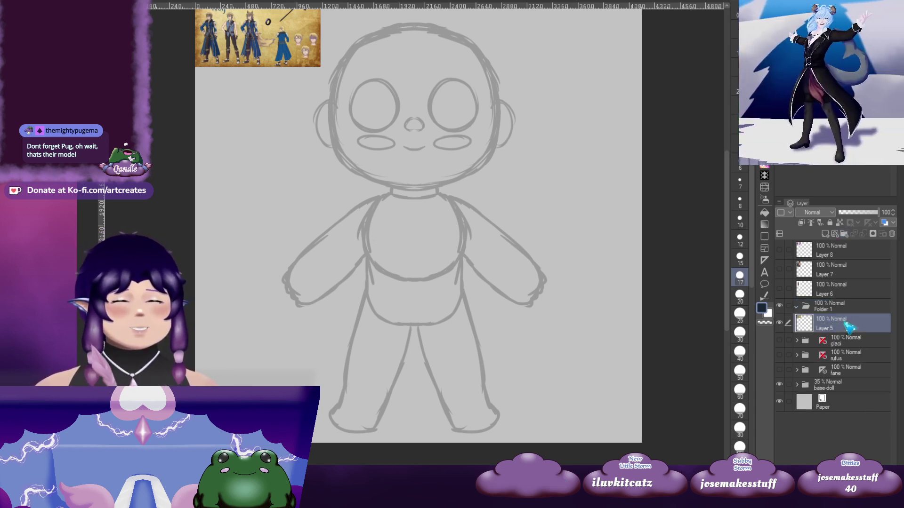
left_click_drag(851, 309, 848, 311)
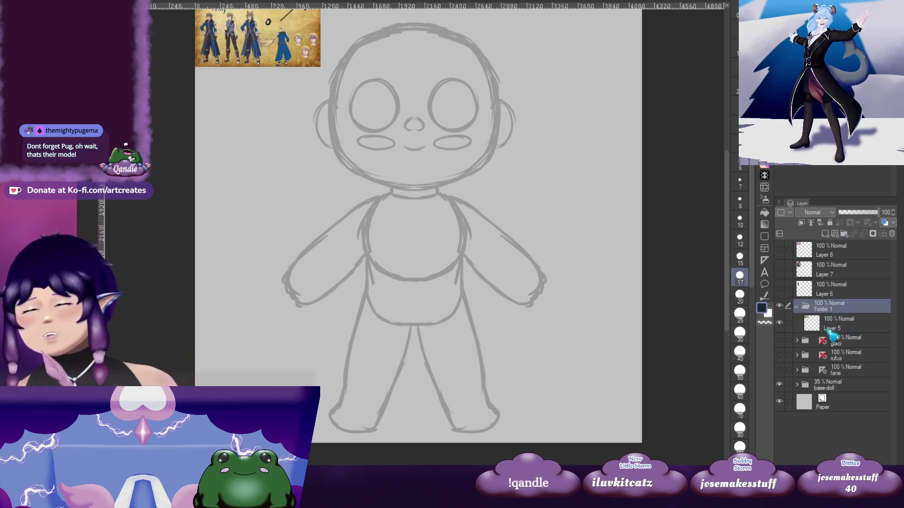
type("wolf")
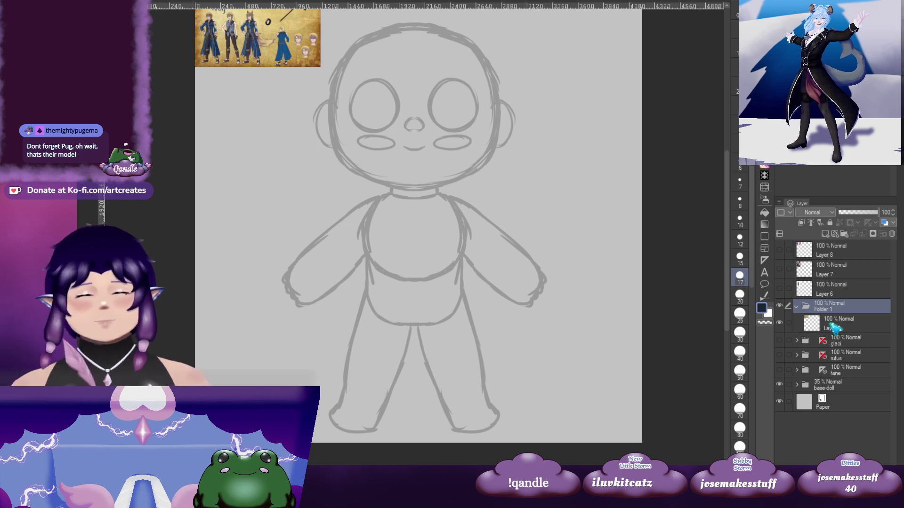
key("Return")
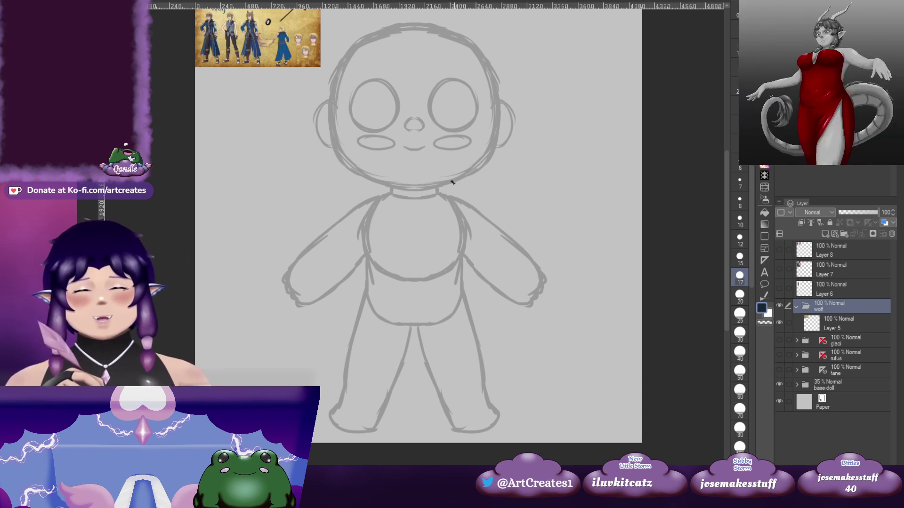
Copy the vertical symmetry ruler from the glaci folder to the wolf folder and select Layer 5
left_click(838, 329)
left_click(821, 342)
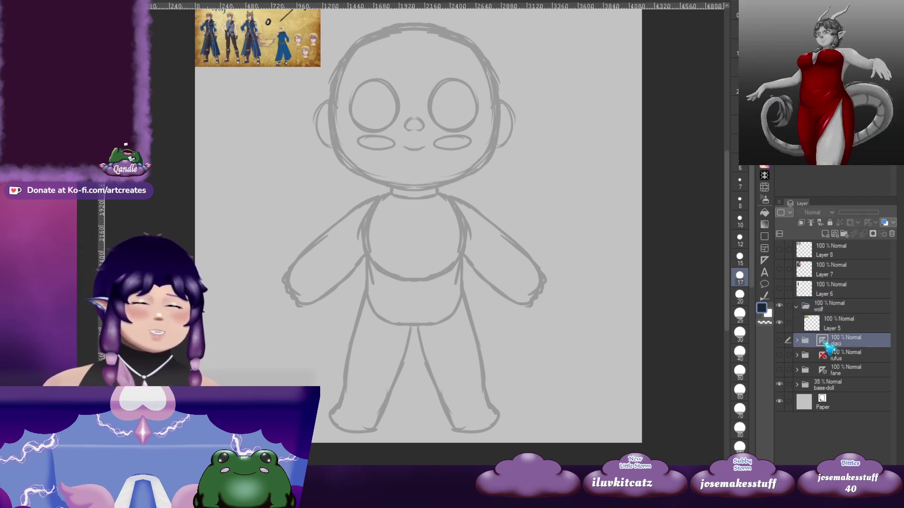
left_click(848, 327)
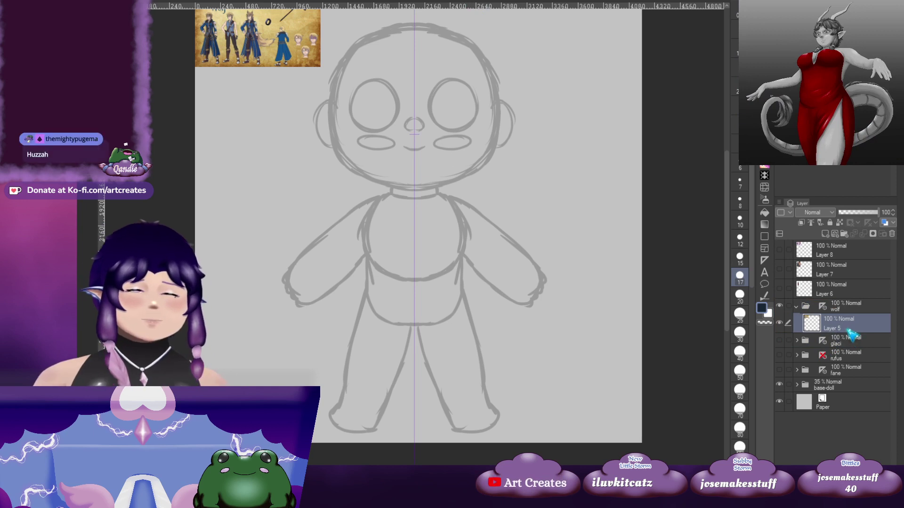
Create a new layer above Layer 5 in the wolf folder for the character sketch
left_click_drag(479, 159, 453, 256)
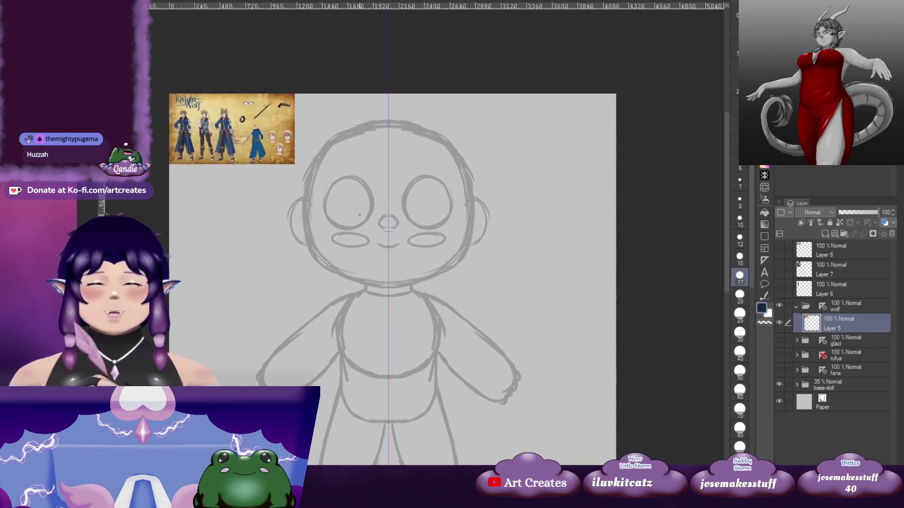
scroll(315, 240, "up", 2)
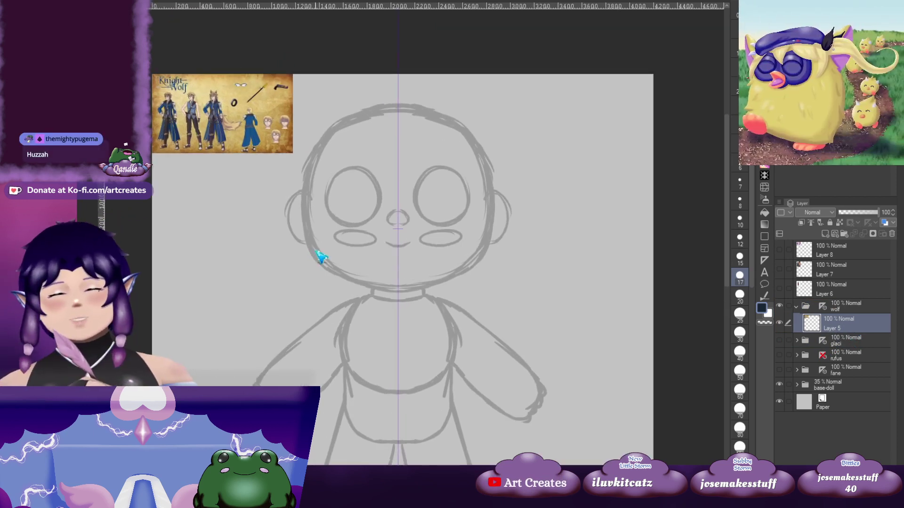
left_click_drag(319, 255, 347, 335)
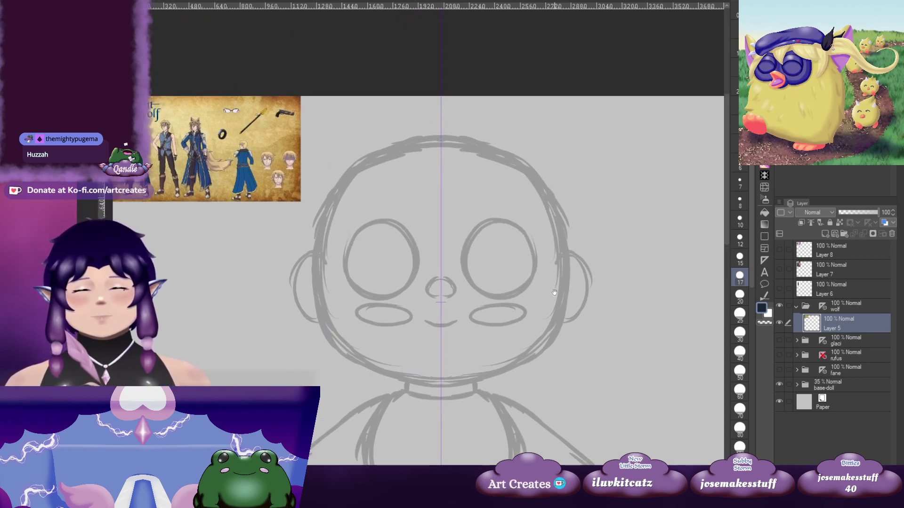
left_click_drag(567, 282, 503, 225)
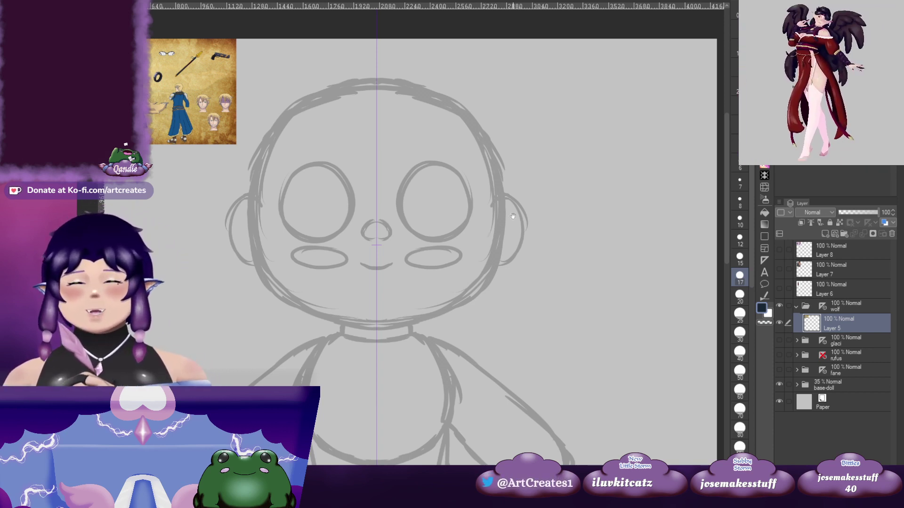
left_click_drag(513, 216, 525, 251)
left_click(825, 234)
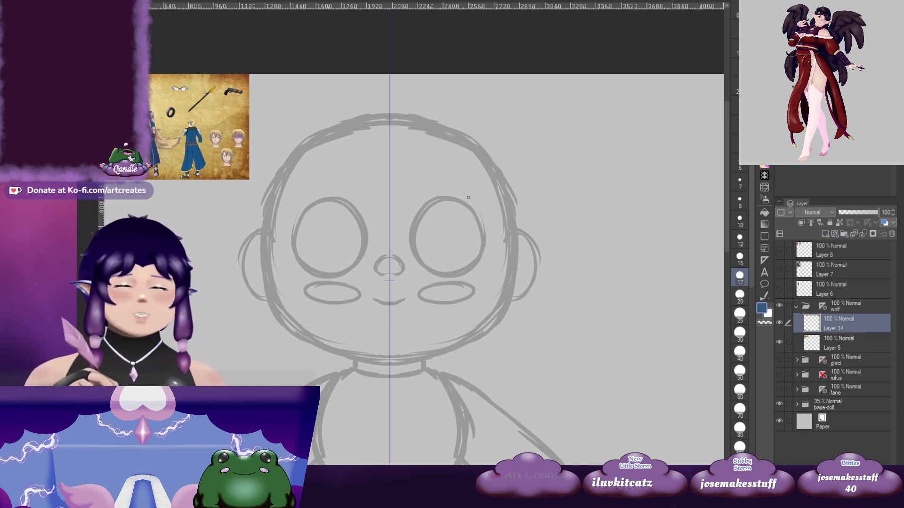
left_click_drag(485, 175, 606, 189)
scroll(324, 187, "up", 3)
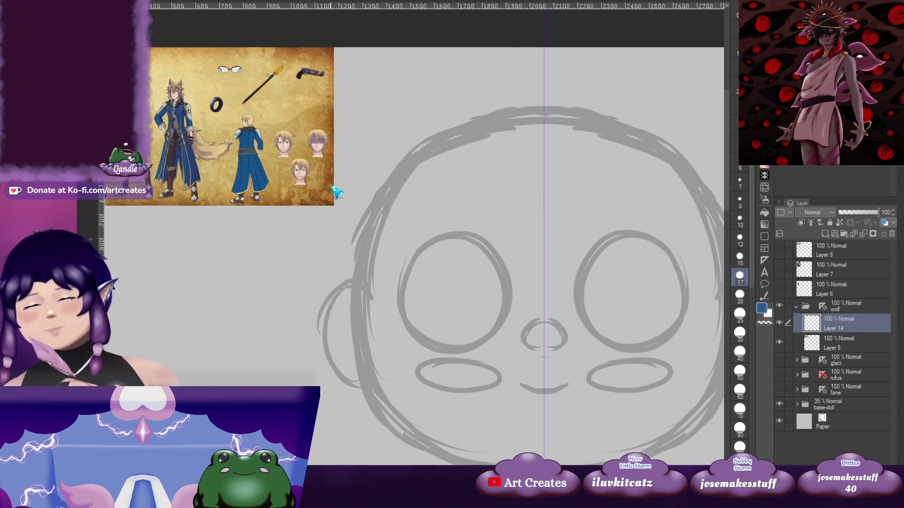
left_click_drag(221, 253, 306, 275)
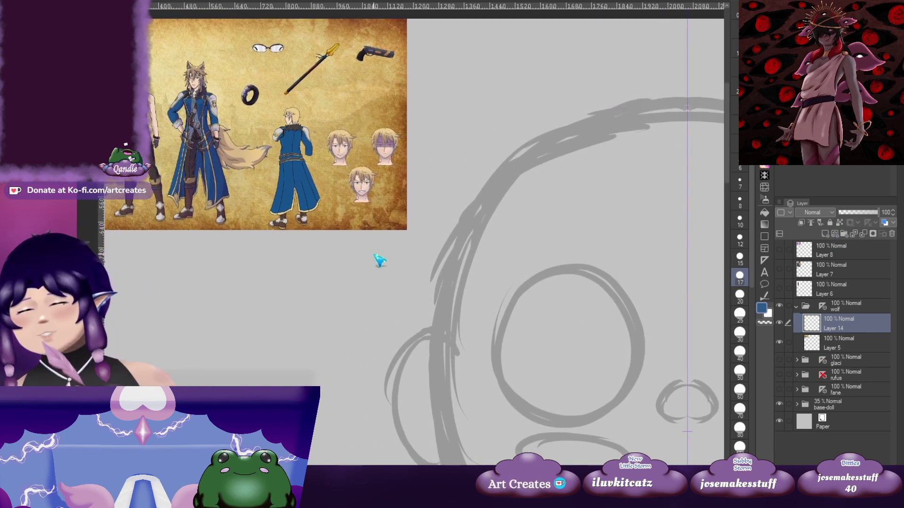
scroll(377, 260, "down", 1)
left_click_drag(513, 210, 417, 229)
left_click_drag(355, 199, 349, 211)
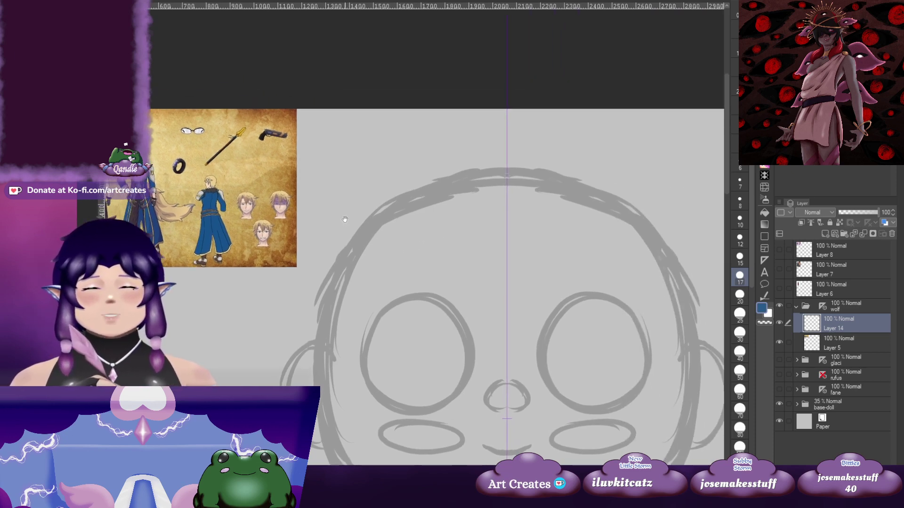
left_click_drag(325, 245, 356, 137)
mouse_move(329, 211)
left_mouse_down()
mouse_move(372, 110)
mouse_move(393, 168)
left_mouse_up()
left_click_drag(382, 110, 402, 178)
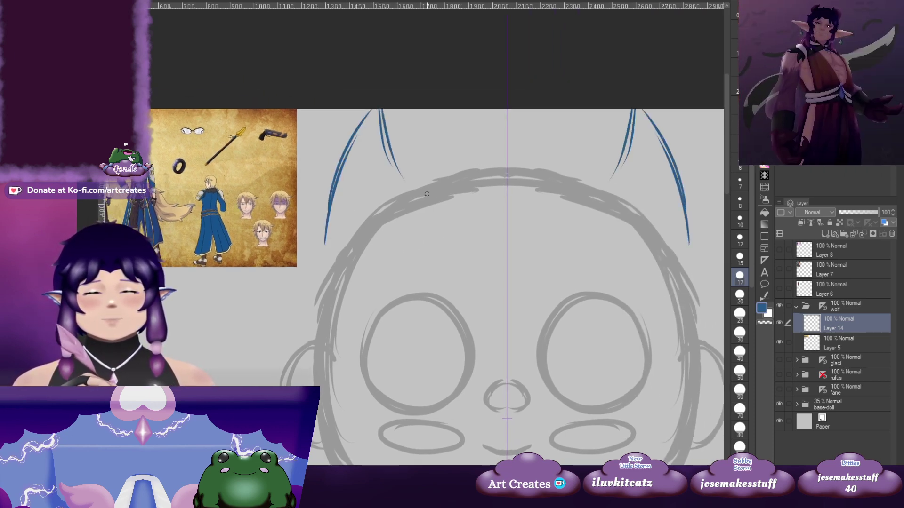
key("ctrl+z")
key("ctrl+z")
key("ctrl+z")
key("ctrl+z")
Sketch two tall, pointed wolf ears in blue on top of the doll's head, with layered strokes along their inner edges
left_click_drag(564, 236, 535, 213)
mouse_move(287, 271)
left_mouse_down()
mouse_move(285, 207)
mouse_move(296, 153)
left_mouse_up()
left_click_drag(283, 249, 315, 107)
mouse_move(288, 178)
left_mouse_down()
mouse_move(324, 99)
mouse_move(336, 154)
left_mouse_up()
mouse_move(328, 103)
left_mouse_down()
mouse_move(354, 183)
mouse_move(339, 110)
mouse_move(359, 155)
left_mouse_up()
left_click_drag(329, 98, 371, 153)
mouse_move(338, 109)
left_mouse_down()
mouse_move(371, 164)
mouse_move(340, 176)
left_mouse_up()
left_click_drag(335, 105, 354, 191)
left_click_drag(327, 103, 312, 130)
Add jagged fur tufts inside both wolf ears and strengthen their outer edges down to the sides of the head
mouse_move(613, 205)
left_mouse_down()
mouse_move(544, 166)
mouse_move(632, 188)
mouse_move(565, 153)
left_mouse_up()
left_click_drag(591, 53, 571, 132)
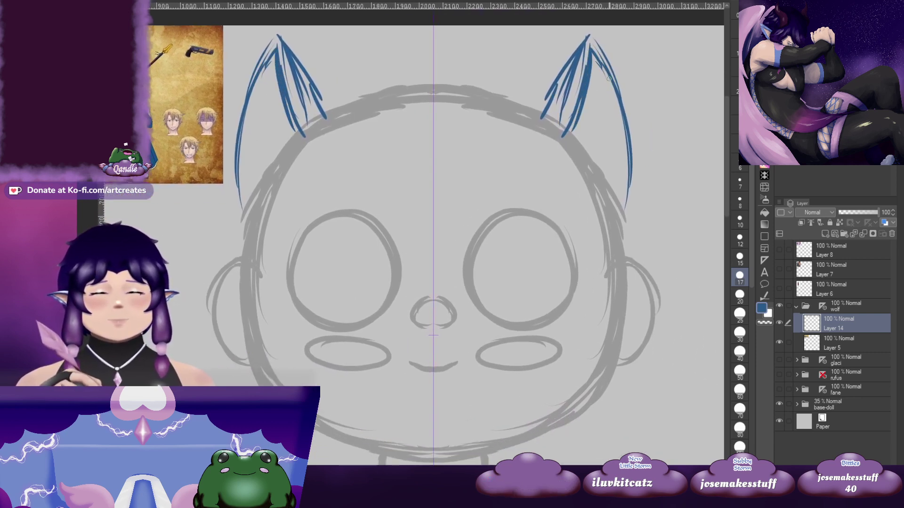
left_click_drag(603, 66, 630, 161)
left_click_drag(616, 174, 609, 172)
mouse_move(568, 123)
left_mouse_down()
mouse_move(598, 98)
mouse_move(594, 127)
mouse_move(605, 134)
mouse_move(595, 145)
mouse_move(613, 181)
mouse_move(611, 164)
mouse_move(603, 197)
left_mouse_up()
Draw the curved top of the hair between the two ears, slightly above the doll's head outline
mouse_move(384, 133)
left_mouse_down()
mouse_move(442, 142)
mouse_move(477, 172)
left_mouse_up()
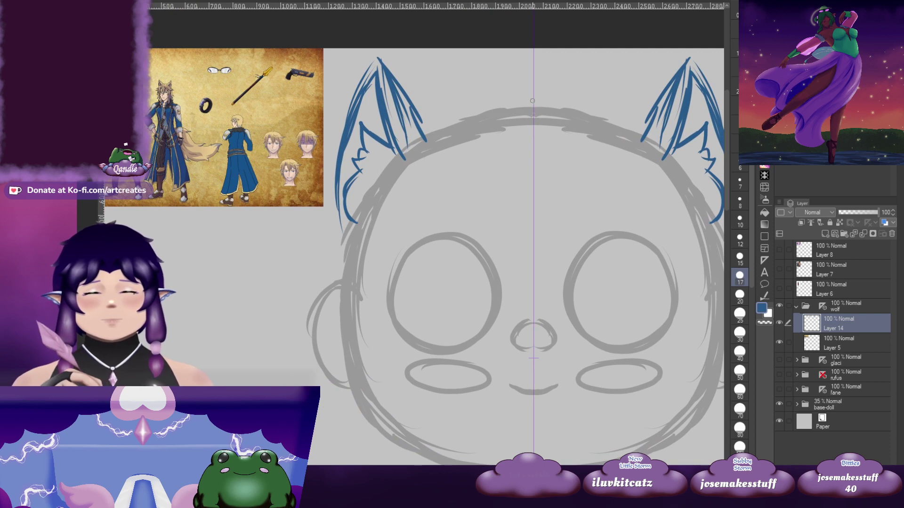
left_click_drag(516, 105, 451, 115)
key("ctrl+z")
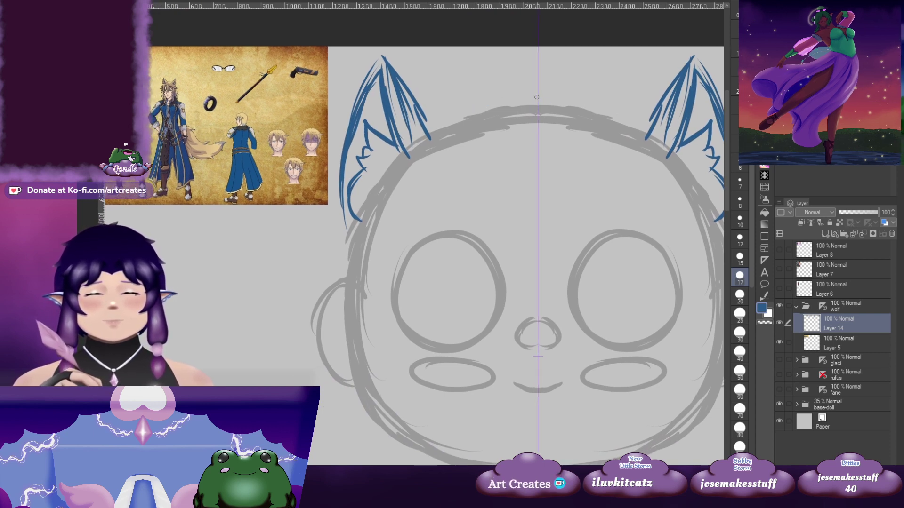
mouse_move(537, 95)
left_mouse_down()
mouse_move(442, 105)
mouse_move(426, 119)
left_mouse_up()
mouse_move(414, 150)
left_mouse_down()
mouse_move(437, 107)
mouse_move(365, 150)
mouse_move(426, 139)
left_mouse_up()
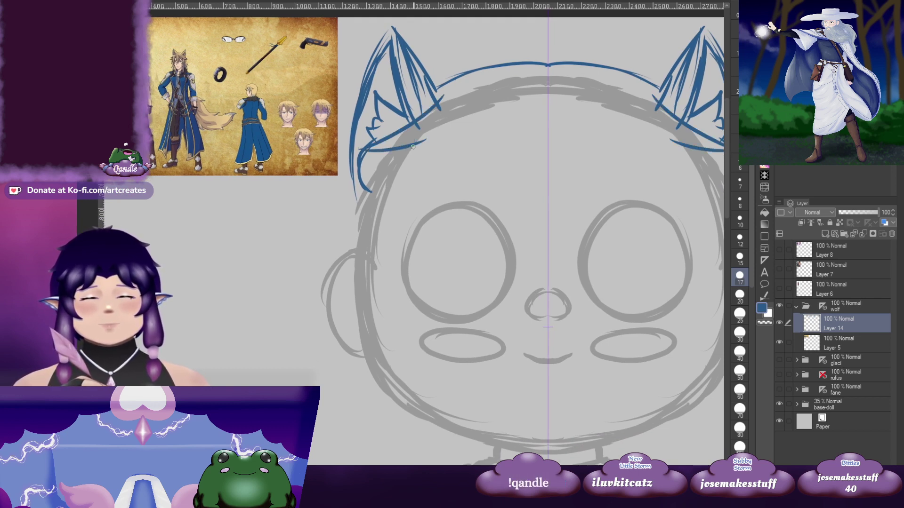
key("ctrl+z")
key("ctrl+z")
mouse_move(439, 92)
left_mouse_down()
mouse_move(359, 151)
mouse_move(397, 150)
mouse_move(397, 133)
mouse_move(360, 171)
mouse_move(359, 160)
mouse_move(355, 186)
mouse_move(382, 173)
mouse_move(354, 187)
mouse_move(374, 168)
mouse_move(408, 172)
mouse_move(464, 253)
mouse_move(461, 231)
mouse_move(397, 177)
mouse_move(331, 288)
left_mouse_up()
left_click_drag(328, 214, 363, 307)
mouse_move(359, 304)
left_mouse_down()
mouse_move(363, 237)
mouse_move(358, 272)
mouse_move(347, 278)
mouse_move(372, 242)
left_mouse_up()
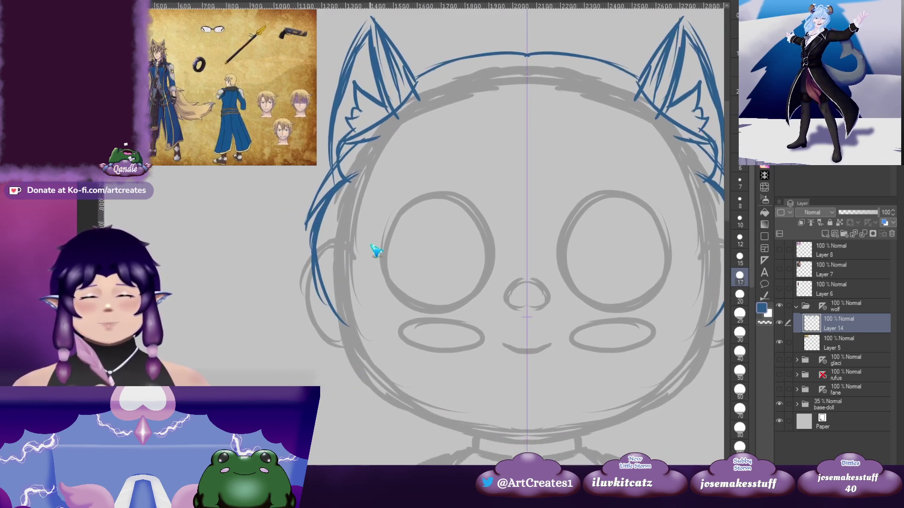
key("ctrl+z")
key("ctrl+z")
key("ctrl+z")
key("ctrl+z")
key("ctrl+z")
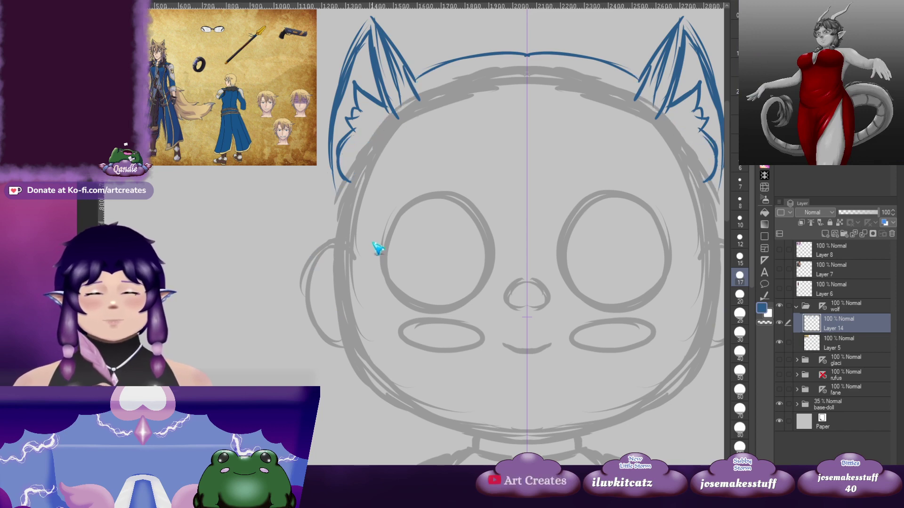
Outline both eyes over the base circles, with thick upper lids slanting down toward the nose and rounded lower edges
left_click_drag(630, 247, 494, 252)
left_click_drag(426, 312, 488, 258)
mouse_move(418, 242)
left_mouse_down()
mouse_move(444, 292)
mouse_move(488, 295)
mouse_move(443, 226)
mouse_move(416, 223)
left_mouse_up()
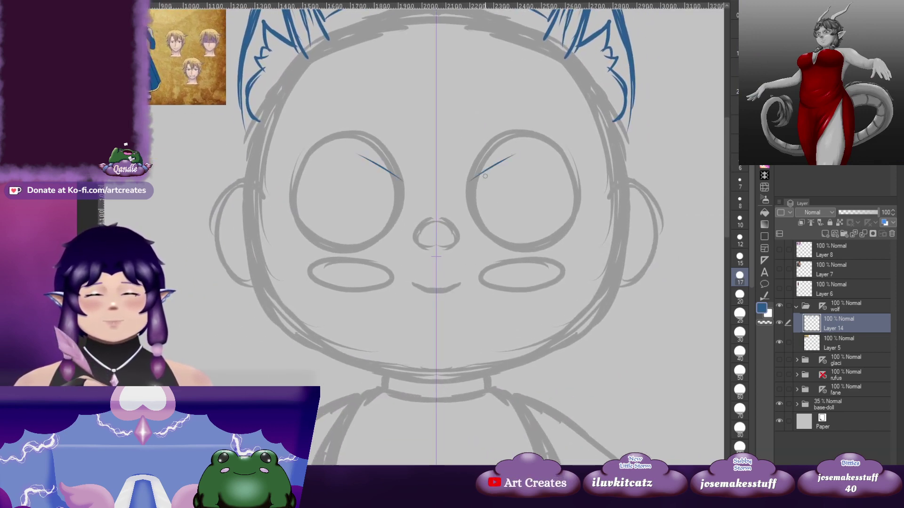
mouse_move(469, 185)
left_mouse_down()
mouse_move(537, 147)
mouse_move(557, 146)
mouse_move(573, 177)
left_mouse_up()
mouse_move(573, 177)
left_mouse_down()
mouse_move(543, 176)
mouse_move(540, 224)
left_mouse_up()
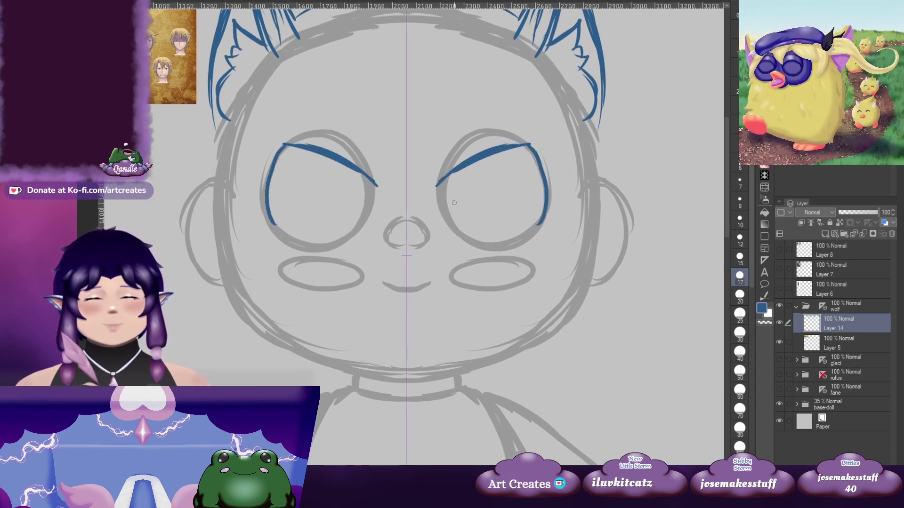
left_click_drag(459, 237, 520, 238)
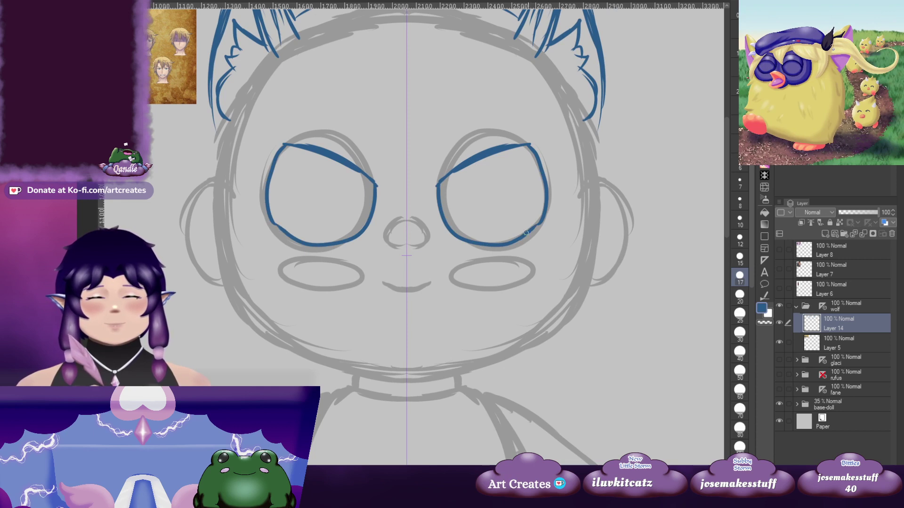
Finish the eye outlines and draw short, angry eyebrows slanting down toward the nose above both eyes
left_click_drag(535, 173, 542, 189)
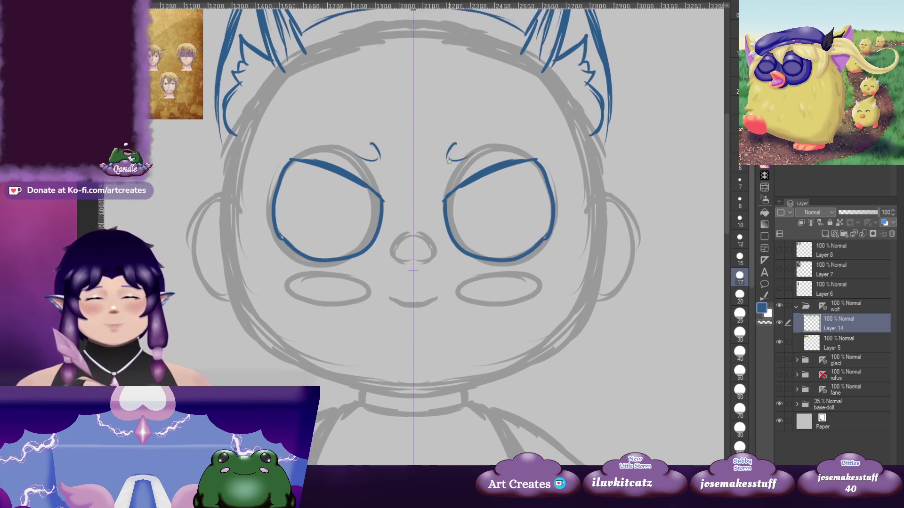
mouse_move(450, 143)
left_mouse_down()
mouse_move(499, 138)
mouse_move(453, 159)
left_mouse_up()
left_click_drag(541, 201, 496, 171)
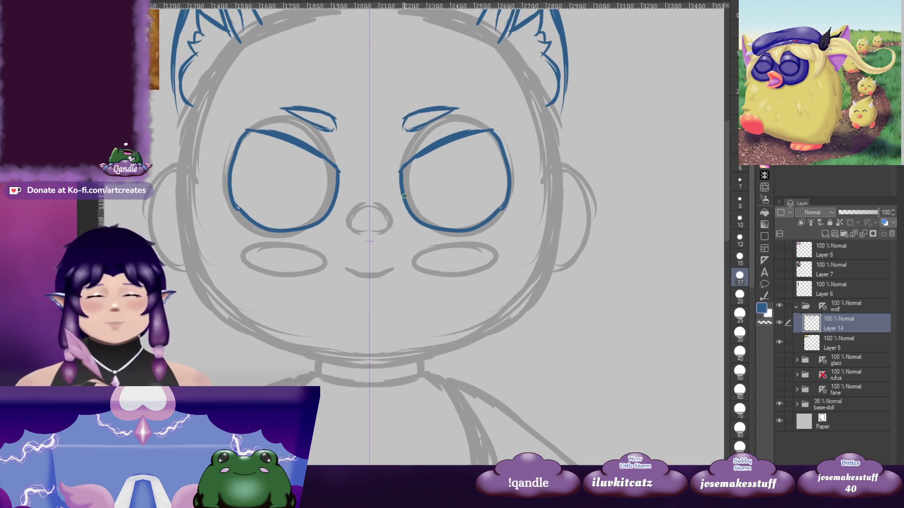
Draw layered curved lid lines across the lower part of both eyes and outline the rounded nose
mouse_move(404, 196)
left_mouse_down()
mouse_move(413, 215)
mouse_move(433, 219)
mouse_move(482, 208)
mouse_move(506, 185)
left_mouse_up()
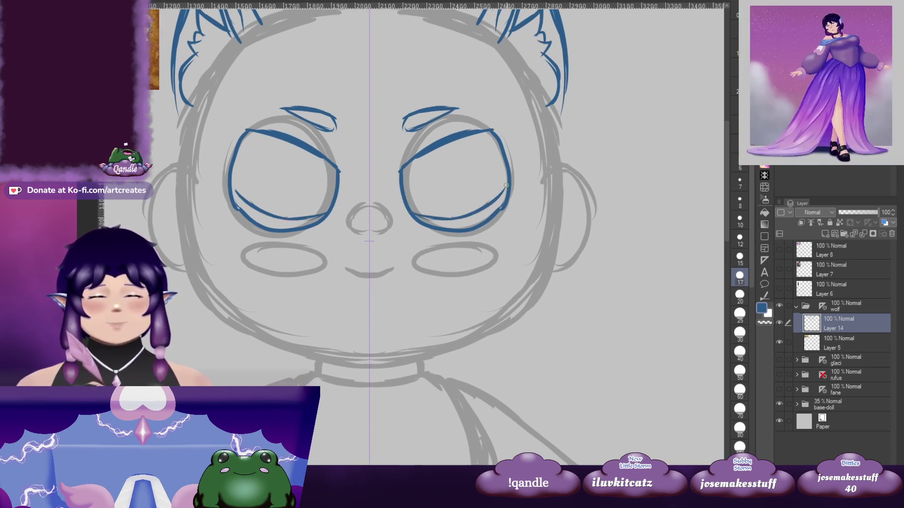
left_click_drag(467, 209, 476, 199)
mouse_move(411, 191)
left_mouse_down()
mouse_move(444, 198)
mouse_move(431, 198)
mouse_move(500, 176)
mouse_move(495, 182)
mouse_move(513, 155)
left_mouse_up()
mouse_move(372, 200)
left_mouse_down()
mouse_move(414, 169)
mouse_move(408, 163)
mouse_move(418, 194)
left_mouse_up()
Draw a slightly smiling mouth with a small fang at each corner and outline the oval cheek blushes
left_click_drag(441, 227, 467, 211)
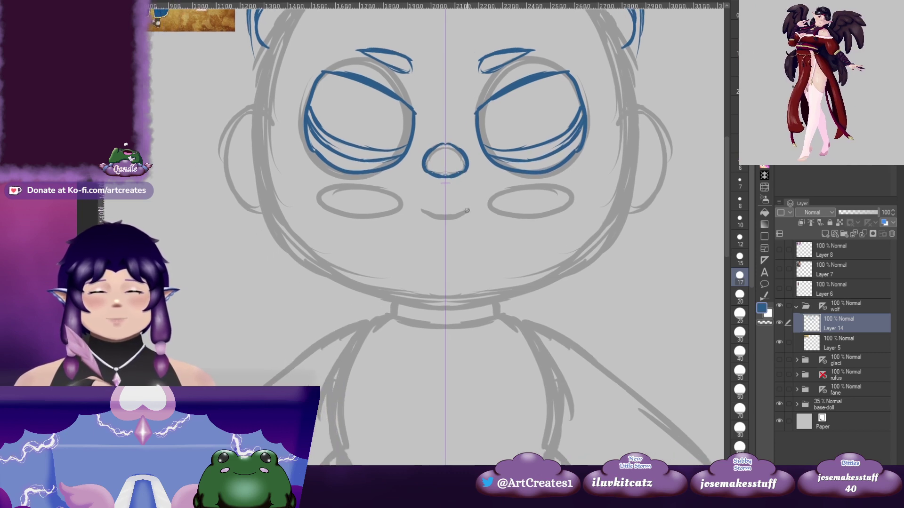
key("ctrl+z")
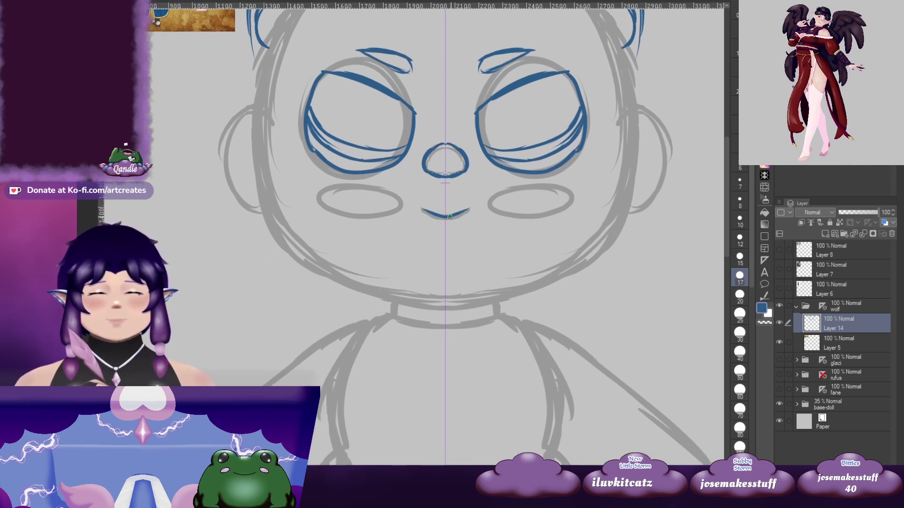
left_click_drag(472, 215, 471, 207)
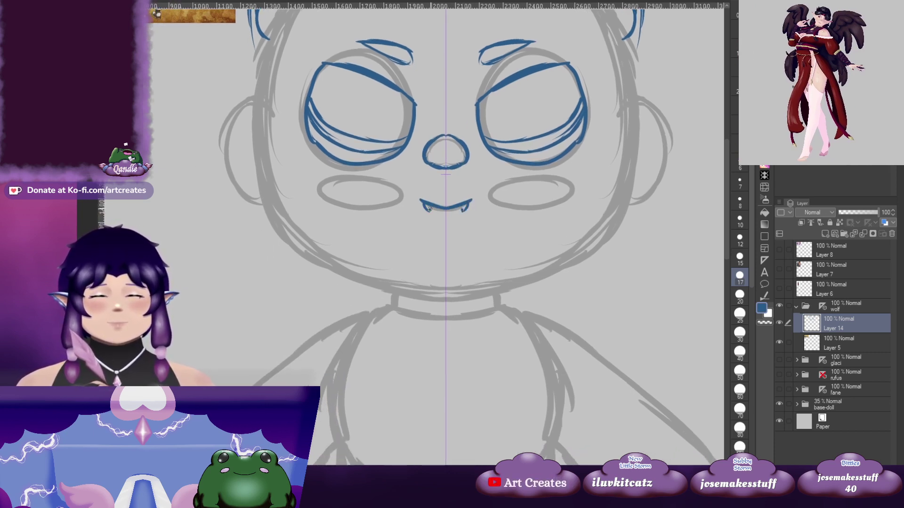
mouse_move(526, 229)
left_mouse_down()
mouse_move(507, 220)
mouse_move(525, 225)
mouse_move(497, 192)
left_mouse_up()
mouse_move(640, 203)
left_mouse_down()
mouse_move(512, 214)
mouse_move(493, 252)
mouse_move(486, 246)
left_mouse_up()
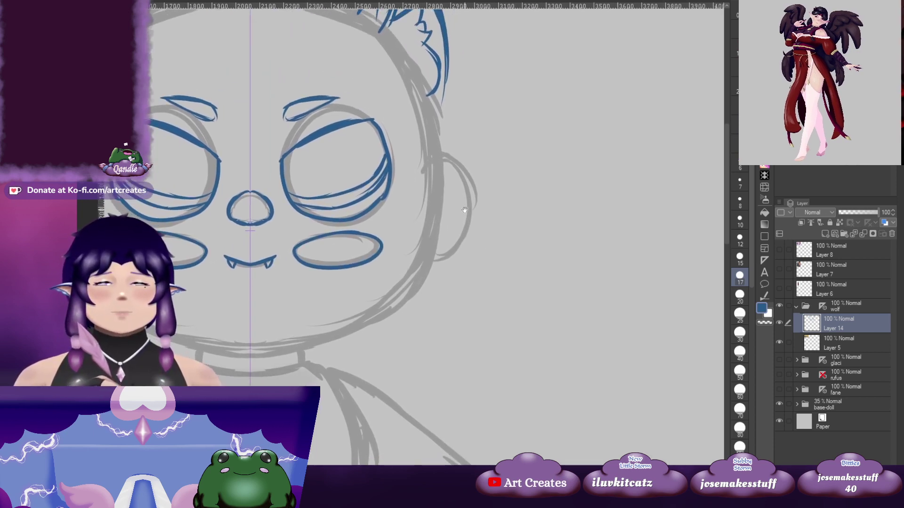
Try to outline the rounded human ears just inside the base doll's ears
mouse_move(433, 161)
left_mouse_down()
mouse_move(458, 219)
mouse_move(444, 257)
left_mouse_up()
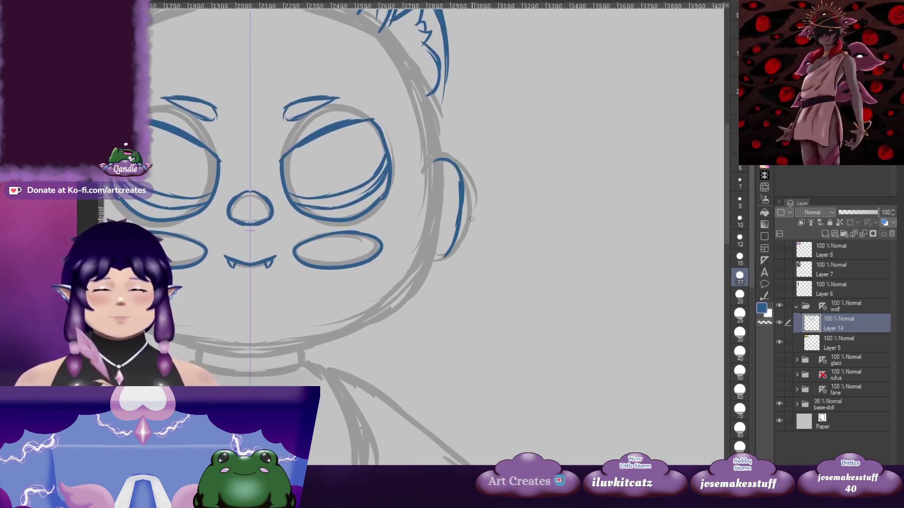
key("ctrl+z")
key("ctrl+z")
Try drawing the jawline around the chin with short neck sides and rounded human ears
left_click_drag(436, 292, 544, 205)
mouse_move(537, 159)
left_mouse_down()
mouse_move(461, 246)
mouse_move(344, 276)
left_mouse_up()
left_click_drag(405, 285, 486, 221)
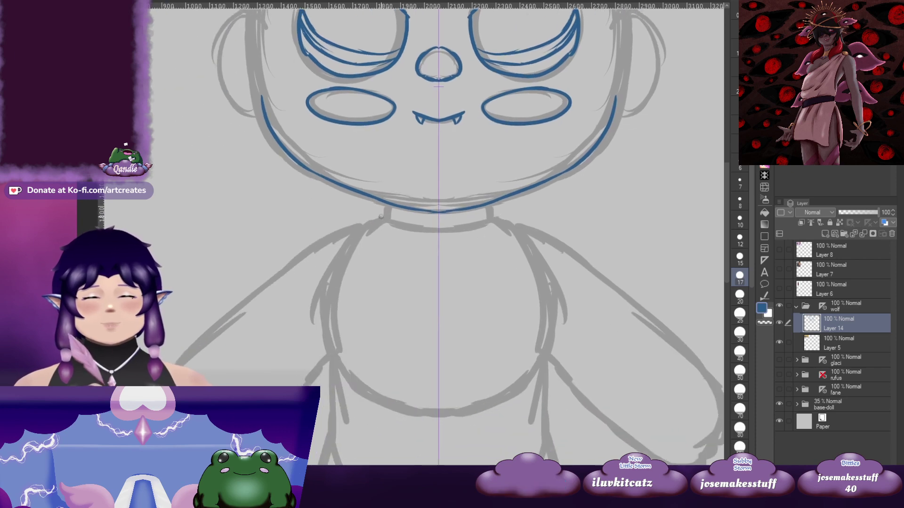
left_click_drag(388, 218, 388, 221)
left_click_drag(607, 141, 519, 247)
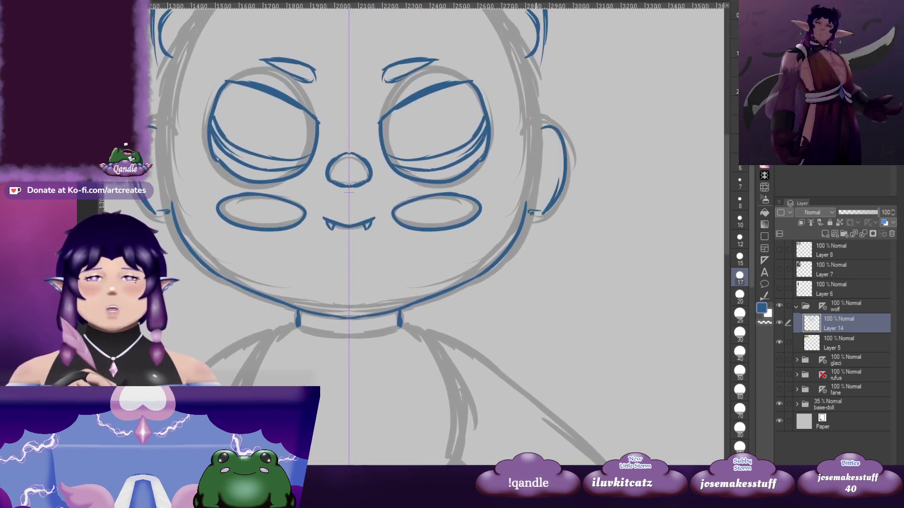
Redraw the jawline from both cheeks down to the chin, slightly inside the base head's edge
left_click_drag(551, 211, 500, 239)
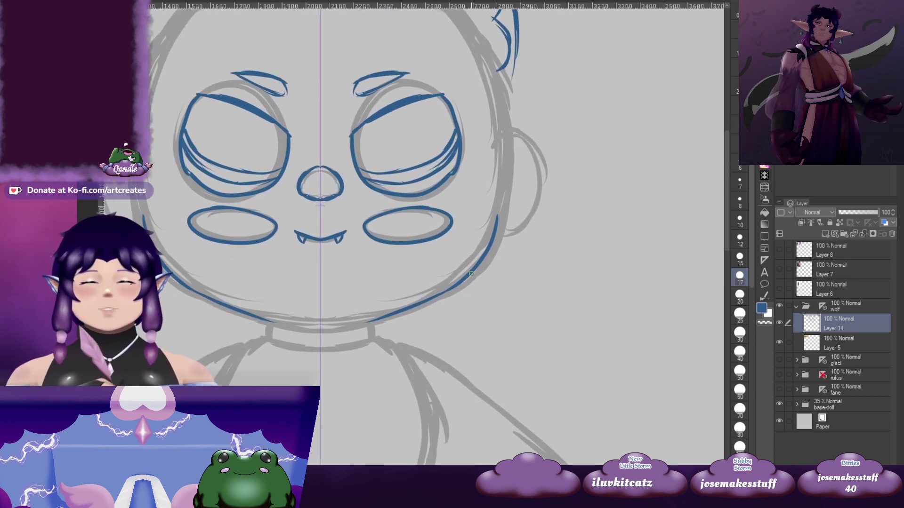
left_click_drag(385, 316, 419, 281)
left_click_drag(367, 291, 439, 275)
mouse_move(543, 212)
left_mouse_down()
mouse_move(484, 267)
mouse_move(467, 265)
left_mouse_up()
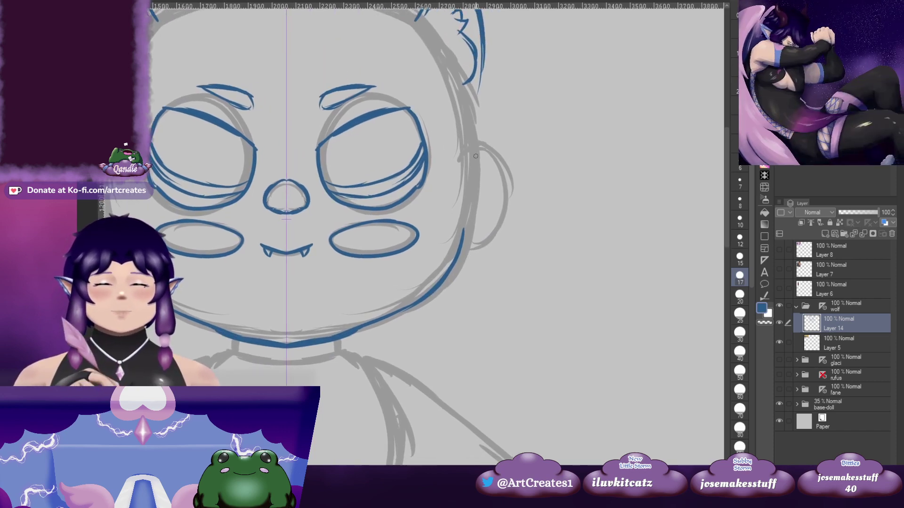
Try a narrower human ear outline beside the jaw, then undo it
left_click_drag(493, 203, 475, 237)
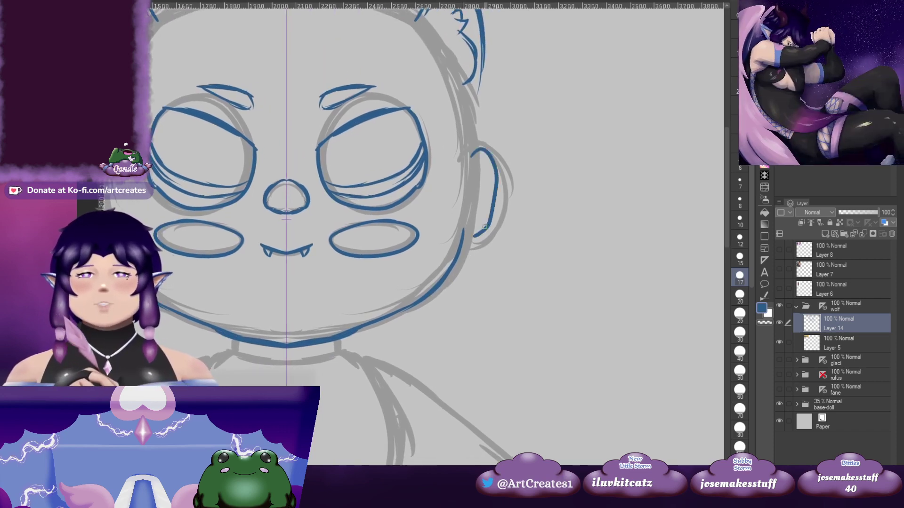
left_click_drag(482, 39, 460, 146)
key("ctrl+z")
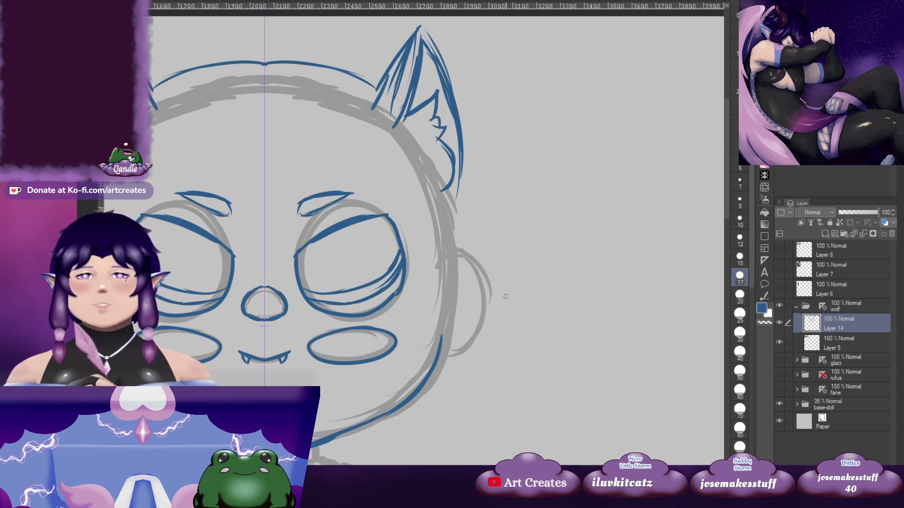
Draw the sides of the head from the wolf ears down to the jaw and add short vertical neck sides
left_click_drag(462, 302, 582, 229)
left_click_drag(207, 287, 234, 325)
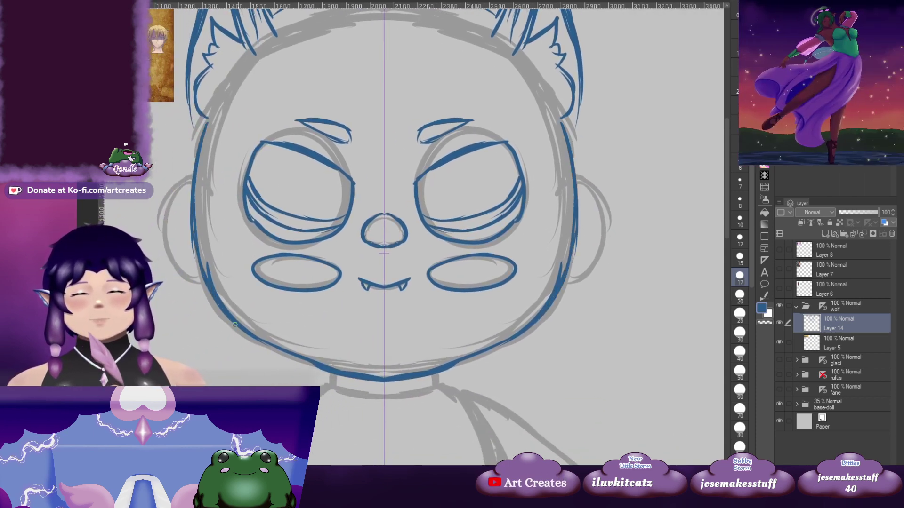
scroll(596, 273, "down", 5)
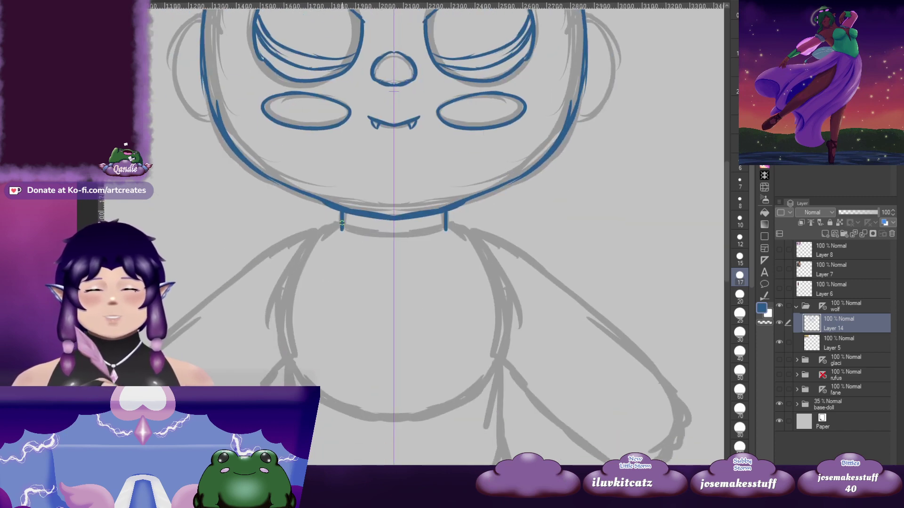
Outline both arms from the neck over the shoulders, with rounded fingers on the hands and undersides leading back to the torso
mouse_move(341, 224)
left_mouse_down()
mouse_move(318, 371)
mouse_move(460, 168)
mouse_move(486, 157)
mouse_move(413, 183)
mouse_move(443, 152)
left_mouse_up()
left_click_drag(484, 124, 356, 227)
mouse_move(392, 199)
left_mouse_down()
mouse_move(306, 288)
mouse_move(326, 308)
left_mouse_up()
mouse_move(324, 311)
left_mouse_down()
mouse_move(318, 298)
mouse_move(356, 300)
mouse_move(339, 306)
left_mouse_up()
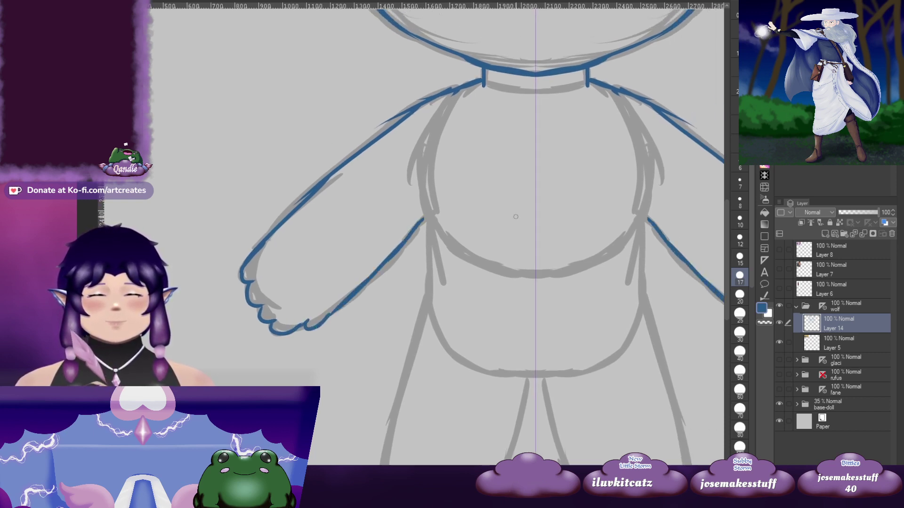
Draw the sides of the torso from the armpits down past the waist to the hips
left_click_drag(422, 220, 304, 242)
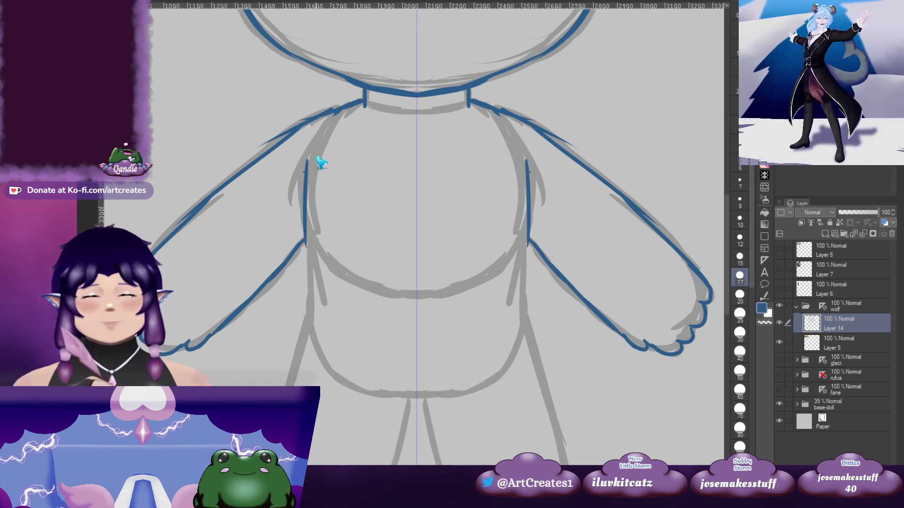
mouse_move(314, 149)
left_mouse_down()
mouse_move(303, 188)
mouse_move(312, 266)
mouse_move(313, 189)
left_mouse_up()
left_click_drag(312, 186, 305, 251)
left_click_drag(368, 307, 446, 143)
left_click_drag(388, 69, 315, 341)
key("ctrl+z")
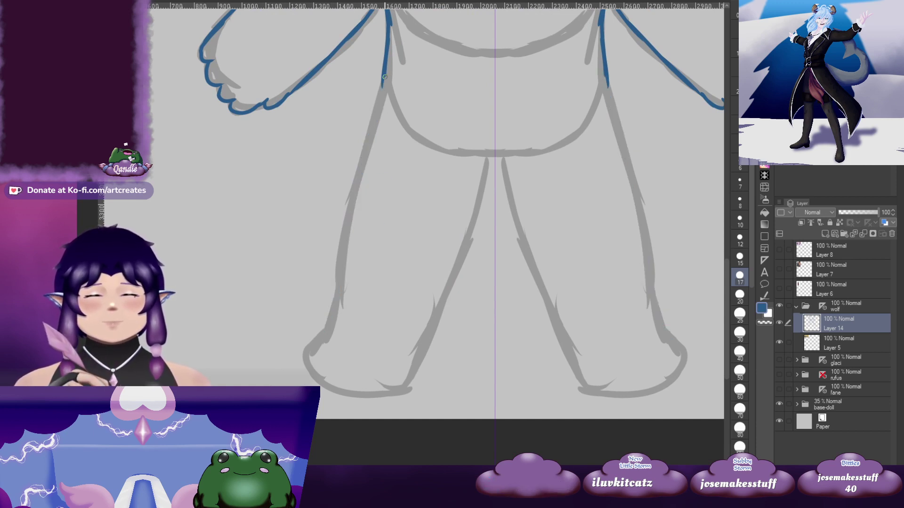
Outline both legs over the base shapes, from the hips around the rounded feet and up the inner legs
mouse_move(389, 70)
left_mouse_down()
mouse_move(335, 309)
mouse_move(349, 242)
mouse_move(314, 307)
mouse_move(314, 330)
mouse_move(375, 352)
mouse_move(425, 335)
left_mouse_up()
mouse_move(424, 334)
left_mouse_down()
mouse_move(375, 358)
mouse_move(409, 279)
left_mouse_up()
left_click_drag(391, 322, 430, 207)
left_click_drag(414, 260, 443, 164)
key("ctrl+z")
key("ctrl+z")
key("ctrl+z")
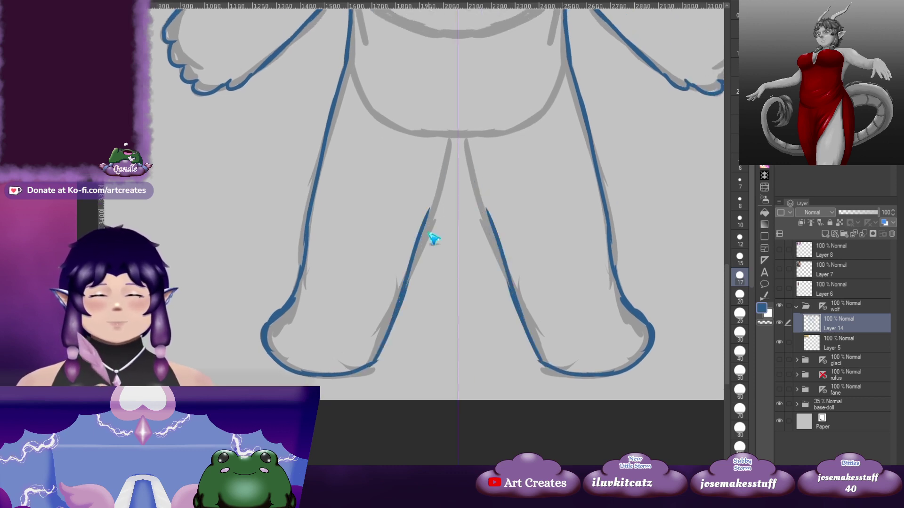
left_click_drag(375, 363, 434, 170)
left_click_drag(467, 153, 438, 233)
key("ctrl+z")
Return to the head and disable the symmetry ruler on the wolf folder
left_click_drag(522, 101, 477, 288)
left_click_drag(498, 158, 490, 308)
left_click_drag(529, 206, 507, 299)
left_click_drag(542, 217, 523, 296)
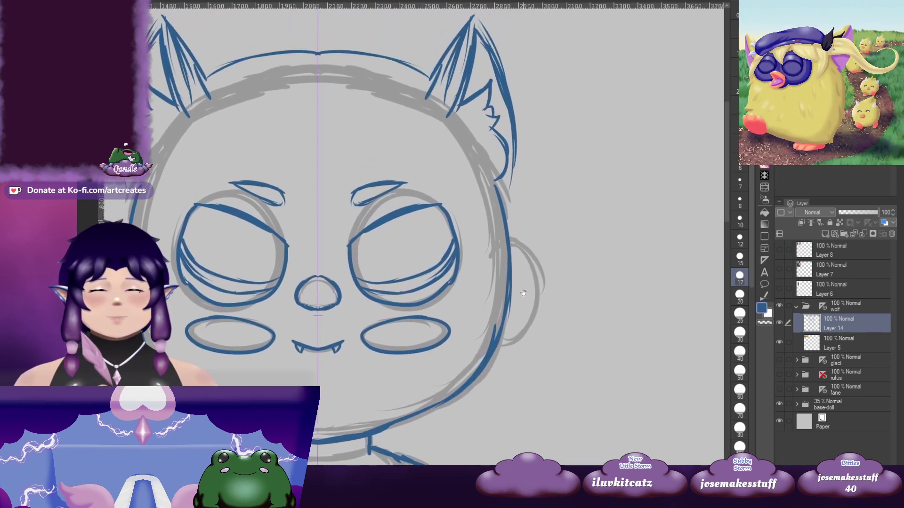
left_click_drag(415, 269, 536, 191)
left_click_drag(596, 187, 525, 287)
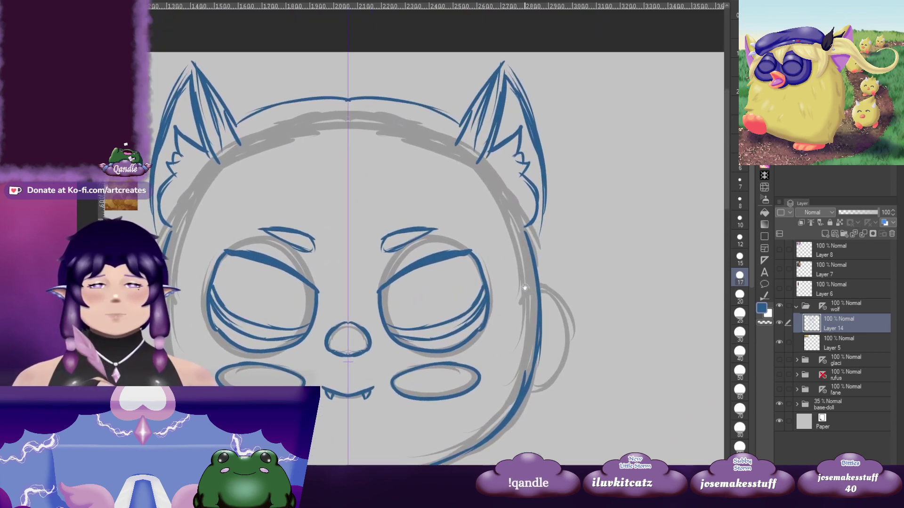
left_click(822, 306, "shift")
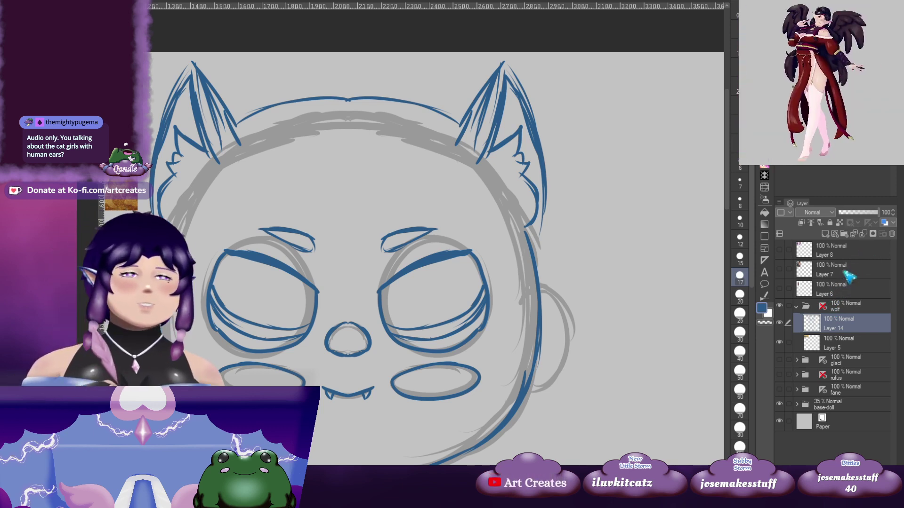
Draw pointed hair tufts sweeping outward from the hairline beneath the left wolf ear, following the reference sheet
mouse_move(545, 290)
left_mouse_down()
mouse_move(531, 289)
mouse_move(585, 270)
left_mouse_up()
mouse_move(446, 293)
left_mouse_down()
mouse_move(425, 304)
mouse_move(388, 297)
mouse_move(486, 290)
left_mouse_up()
left_click_drag(407, 128, 474, 137)
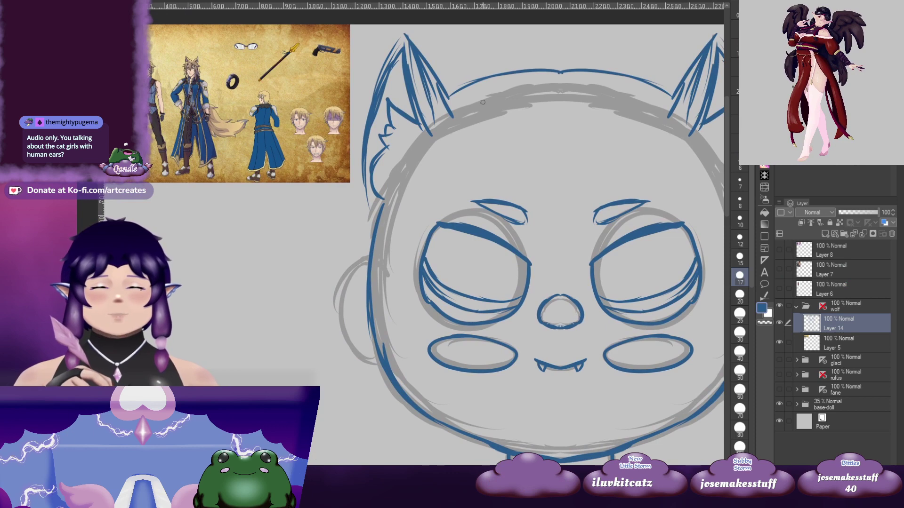
mouse_move(489, 99)
left_mouse_down()
mouse_move(376, 161)
mouse_move(350, 231)
left_mouse_up()
left_click_drag(390, 166, 343, 248)
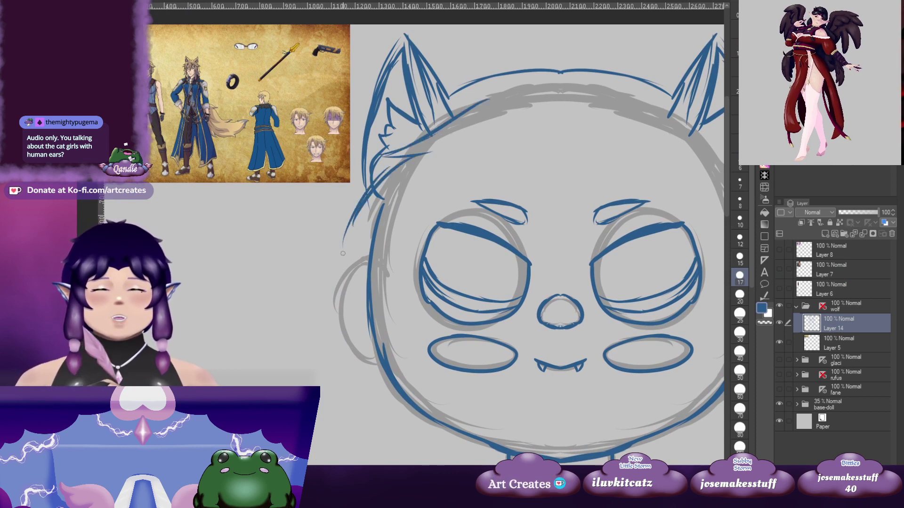
Add long hair strands down the left side of the face to the jaw, with a curved inner edge from the forehead
mouse_move(391, 213)
left_mouse_down()
mouse_move(389, 178)
mouse_move(341, 218)
left_mouse_up()
left_click_drag(372, 178, 355, 295)
mouse_move(348, 229)
left_mouse_down()
mouse_move(389, 360)
mouse_move(355, 358)
mouse_move(400, 186)
left_mouse_up()
mouse_move(362, 281)
left_mouse_down()
mouse_move(426, 156)
mouse_move(370, 259)
left_mouse_up()
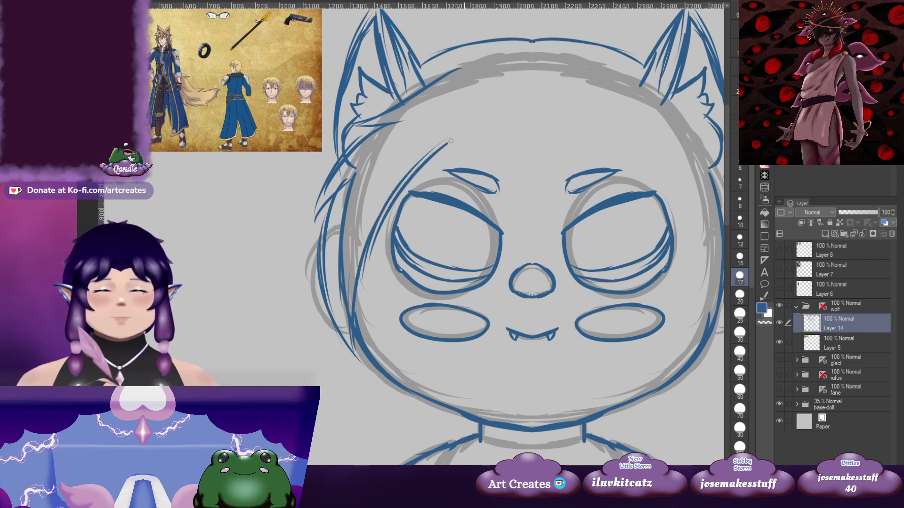
Sketch pointed bangs falling between the eyes, with shorter strands beside them and one sweeping over the right eyebrow
mouse_move(498, 131)
left_mouse_down()
mouse_move(469, 138)
mouse_move(473, 224)
left_mouse_up()
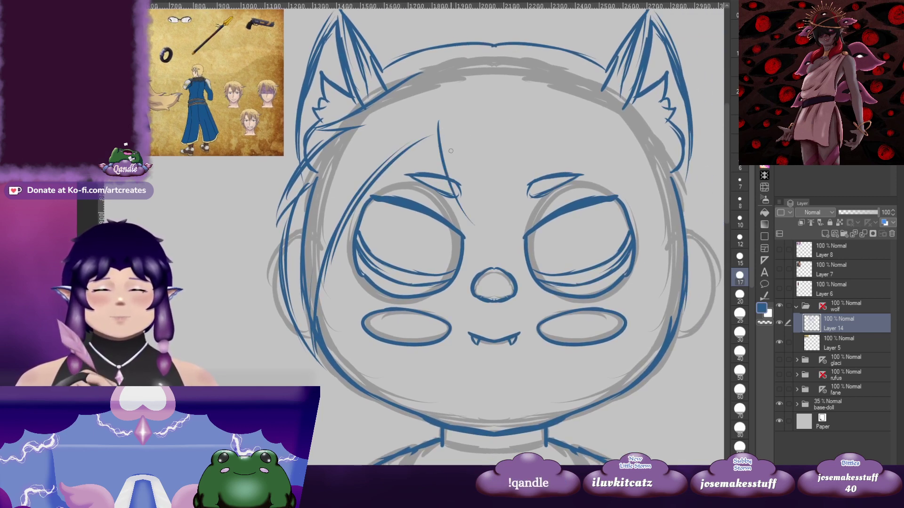
mouse_move(437, 128)
left_mouse_down()
mouse_move(445, 169)
mouse_move(517, 257)
mouse_move(502, 207)
left_mouse_up()
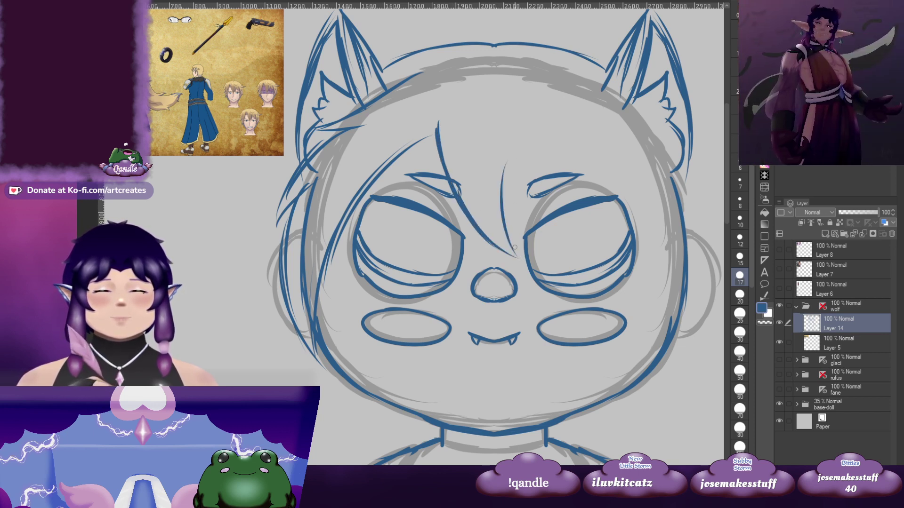
left_click_drag(517, 250, 512, 149)
left_click_drag(528, 150, 510, 157)
mouse_move(492, 158)
left_mouse_down()
mouse_move(506, 212)
mouse_move(517, 142)
left_mouse_up()
mouse_move(546, 155)
left_mouse_down()
mouse_move(518, 137)
mouse_move(523, 108)
left_mouse_up()
mouse_move(476, 111)
left_mouse_down()
mouse_move(485, 130)
mouse_move(581, 179)
mouse_move(562, 181)
left_mouse_up()
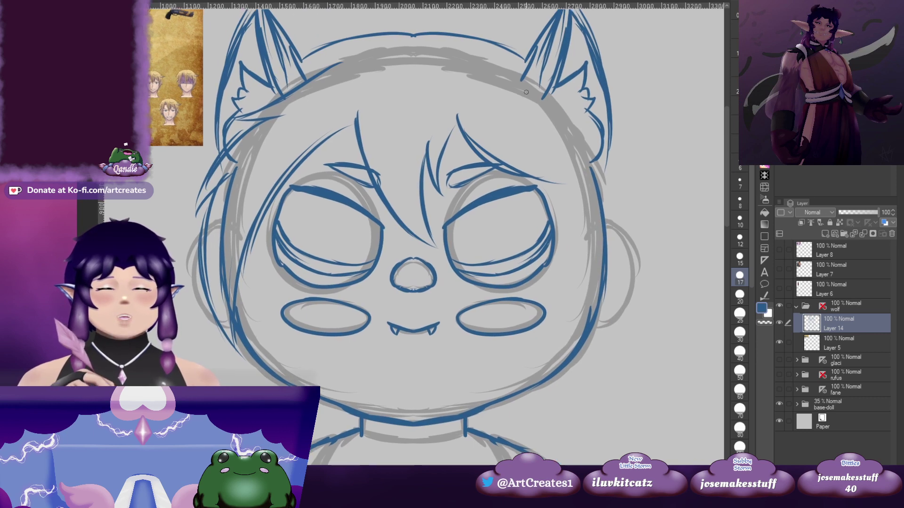
Add curved forehead strands and an outward-flicking tuft beneath the right wolf ear, with the hair's outer edge running down
mouse_move(525, 77)
left_mouse_down()
mouse_move(628, 131)
mouse_move(636, 153)
left_mouse_up()
left_click_drag(444, 100, 539, 124)
left_click_drag(670, 164, 588, 146)
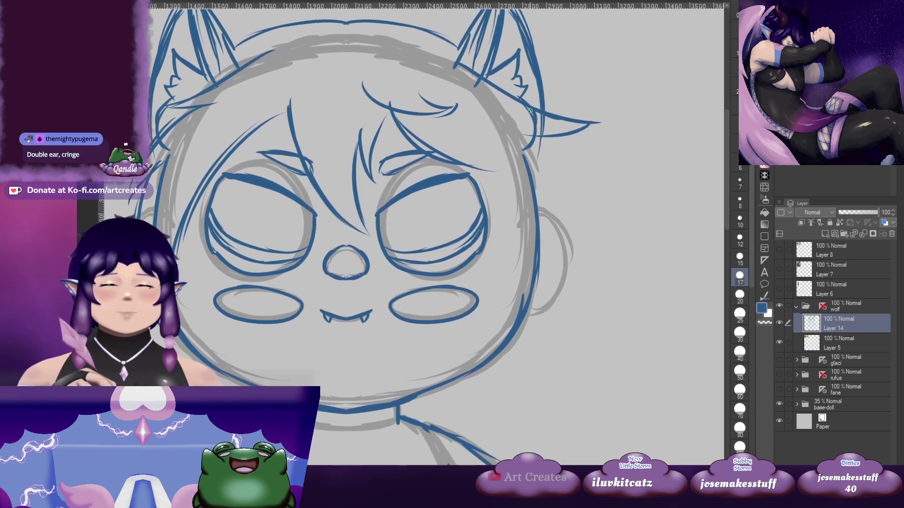
left_click_drag(541, 112, 595, 114)
mouse_move(595, 114)
left_mouse_down()
mouse_move(555, 136)
mouse_move(612, 135)
mouse_move(609, 201)
left_mouse_up()
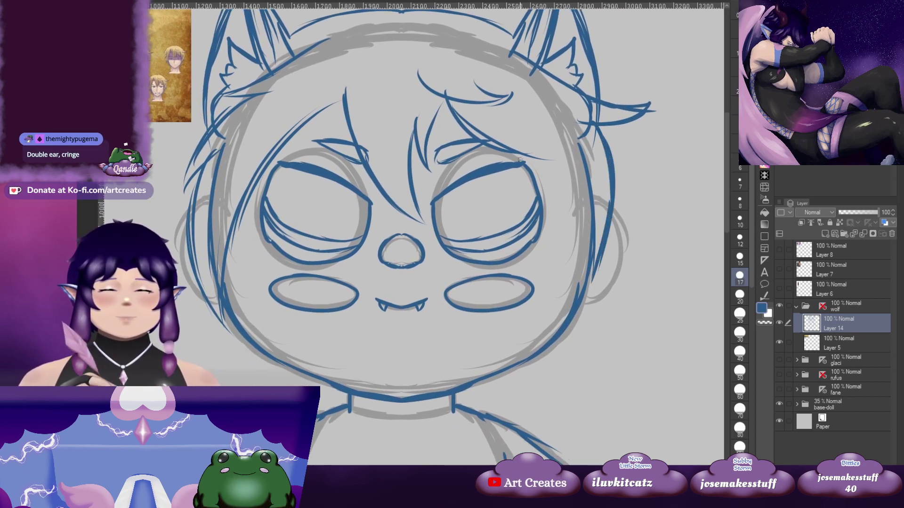
Draw layered side strands right of the right eye and thicken the outer hair edge down to a point at the jaw
mouse_move(565, 154)
left_mouse_down()
mouse_move(560, 111)
mouse_move(562, 209)
left_mouse_up()
mouse_move(547, 141)
left_mouse_down()
mouse_move(551, 239)
mouse_move(572, 194)
mouse_move(556, 244)
left_mouse_up()
mouse_move(600, 99)
left_mouse_down()
mouse_move(594, 175)
mouse_move(561, 252)
left_mouse_up()
left_click_drag(625, 134, 601, 187)
left_click_drag(561, 113, 576, 159)
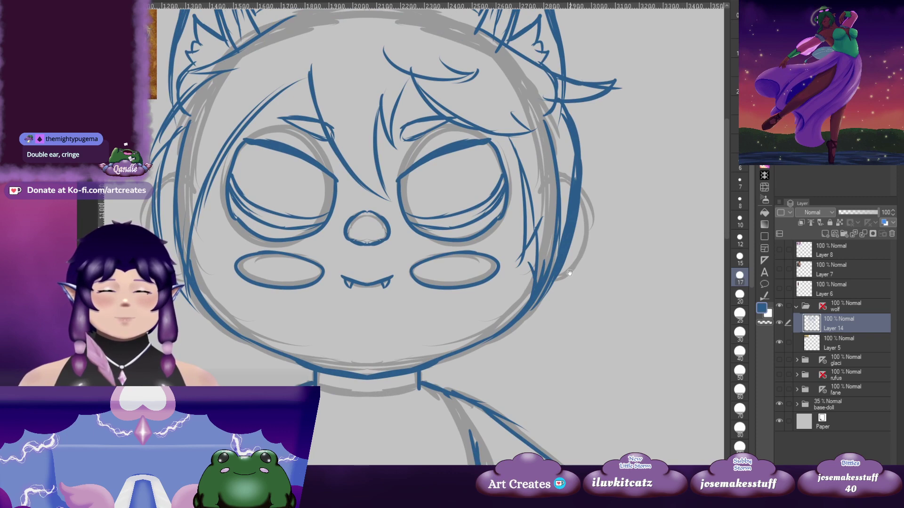
left_click_drag(569, 273, 521, 290)
left_click_drag(500, 311, 498, 325)
Draw small jagged hair tufts below the jaw on both sides of the neck
mouse_move(423, 311)
left_mouse_down()
mouse_move(493, 240)
mouse_move(552, 321)
mouse_move(588, 332)
mouse_move(546, 177)
left_mouse_up()
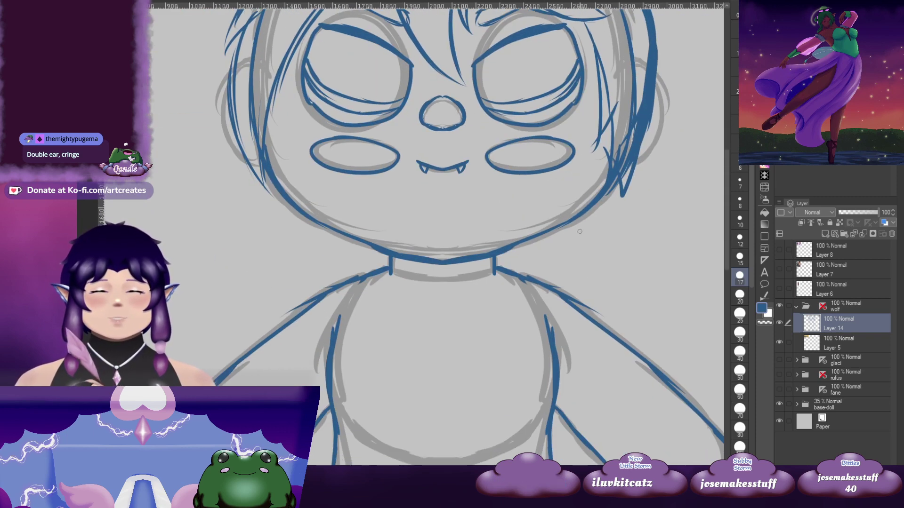
mouse_move(563, 225)
left_mouse_down()
mouse_move(538, 264)
mouse_move(516, 271)
left_mouse_up()
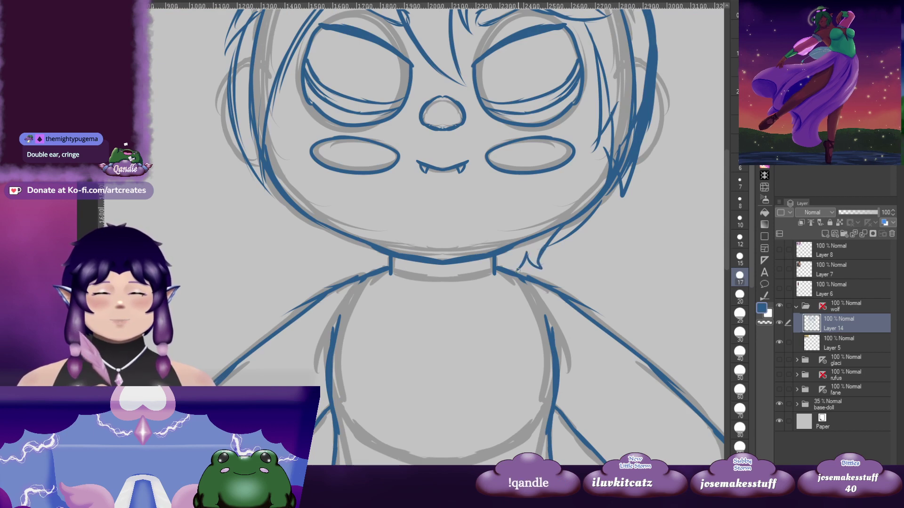
left_click_drag(396, 234, 410, 233)
mouse_move(340, 232)
left_mouse_down()
mouse_move(358, 260)
mouse_move(393, 269)
left_mouse_up()
left_click_drag(594, 258, 553, 321)
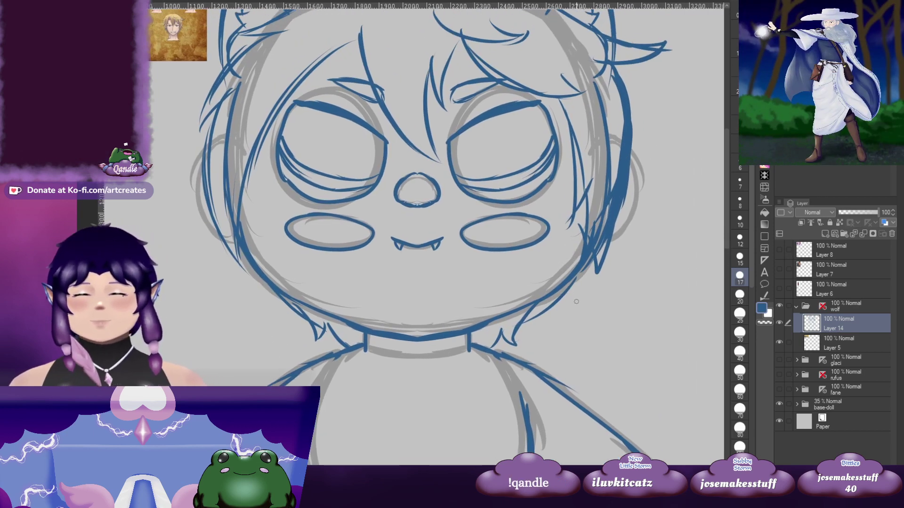
Sketch the tail's inner curve from the right hip, behind the right forearm, and up toward a pointed tip beside the shoulder
scroll(581, 309, "down", 3)
mouse_move(628, 327)
left_mouse_down()
mouse_move(518, 229)
mouse_move(476, 235)
mouse_move(472, 271)
mouse_move(484, 235)
left_mouse_up()
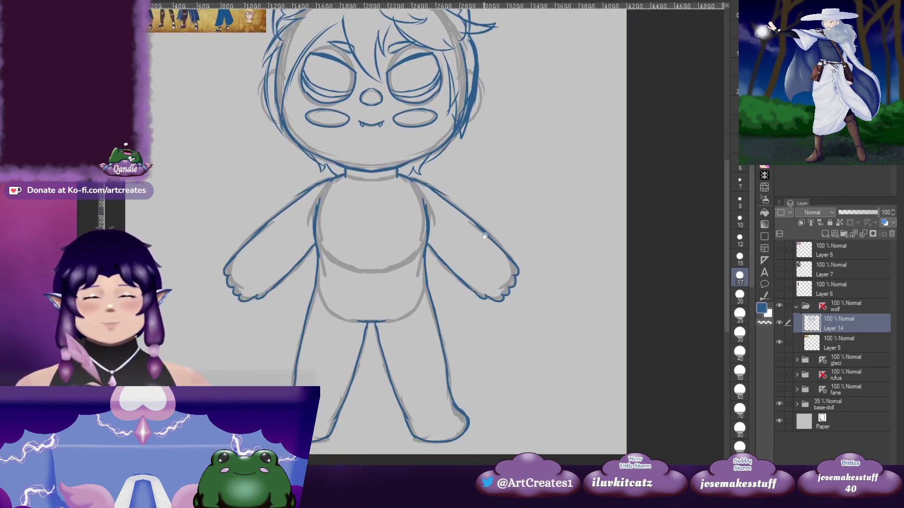
left_click_drag(425, 258, 459, 278)
left_click_drag(520, 258, 511, 267)
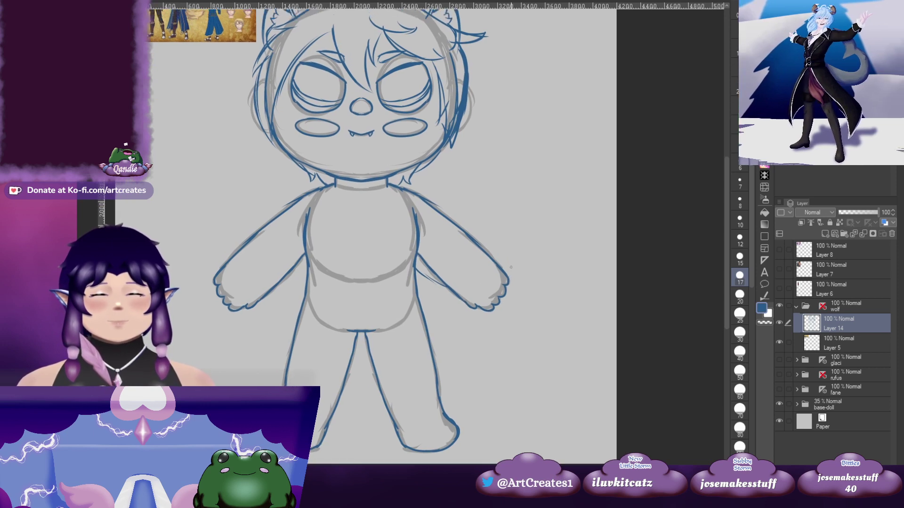
mouse_move(417, 270)
left_mouse_down()
mouse_move(481, 288)
mouse_move(542, 244)
left_mouse_up()
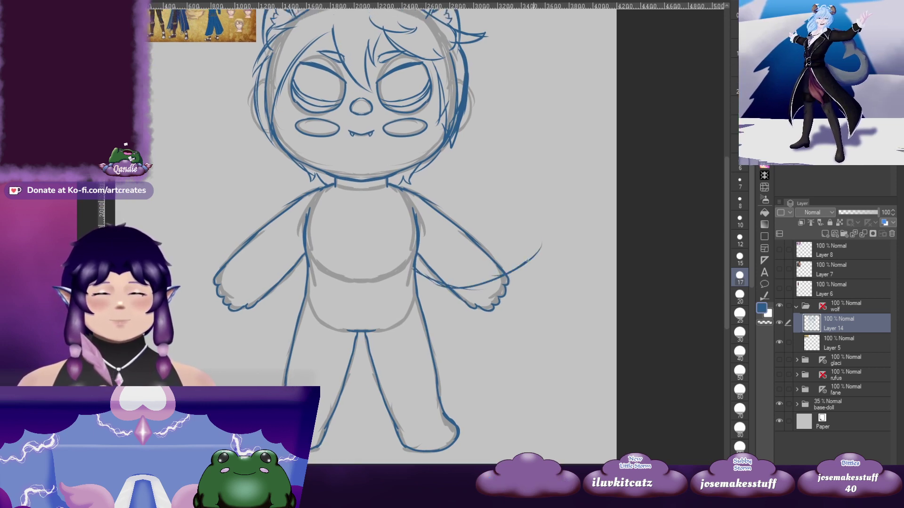
key("ctrl+z")
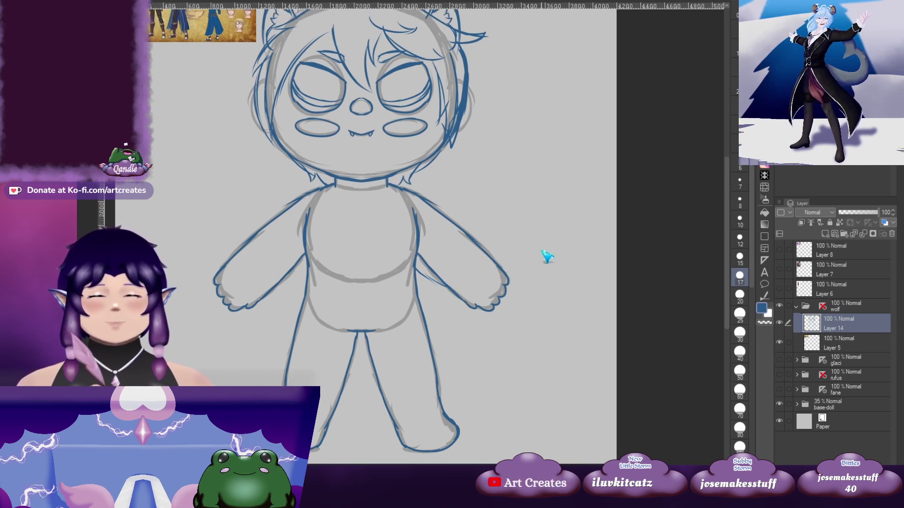
mouse_move(422, 272)
left_mouse_down()
mouse_move(499, 189)
mouse_move(484, 240)
left_mouse_up()
mouse_move(496, 215)
left_mouse_down()
mouse_move(489, 224)
mouse_move(451, 196)
left_mouse_up()
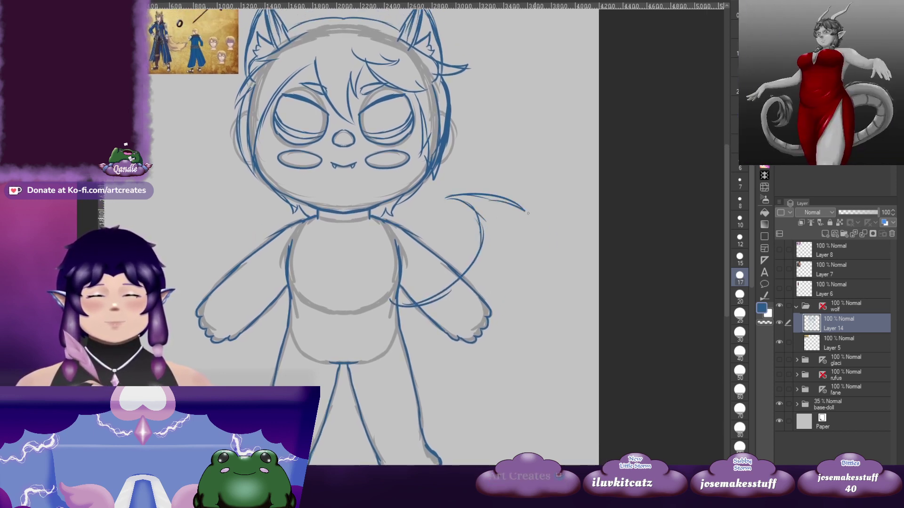
Complete the bushy tail with a wide rounded outer edge curving back to the hip and jagged fur strands near the tip
left_click_drag(528, 214, 542, 320)
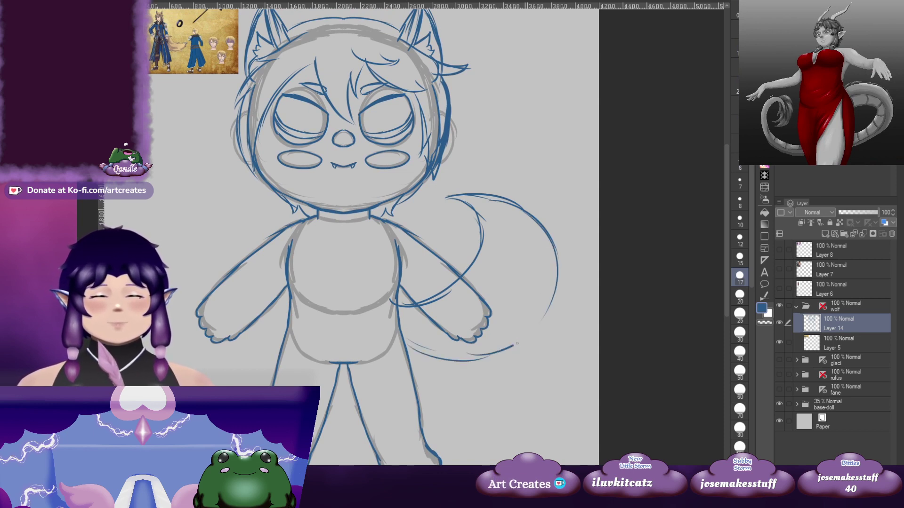
mouse_move(537, 251)
left_mouse_down()
mouse_move(528, 272)
mouse_move(543, 226)
left_mouse_up()
left_click_drag(474, 239, 478, 251)
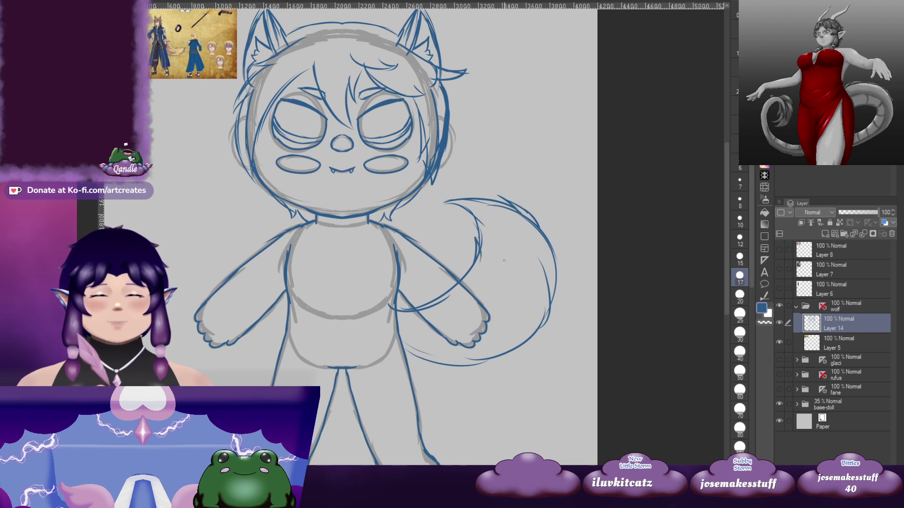
mouse_move(549, 287)
left_mouse_down()
mouse_move(537, 268)
mouse_move(534, 309)
left_mouse_up()
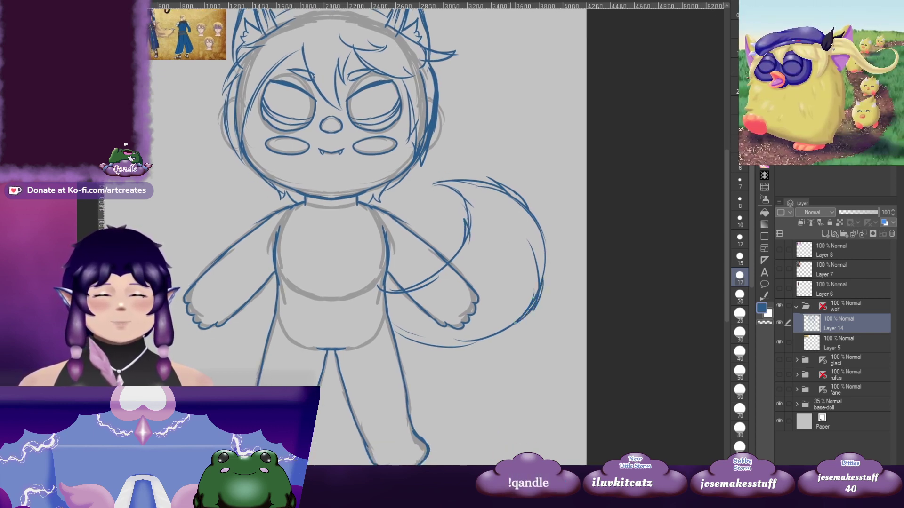
left_click_drag(452, 312, 500, 311)
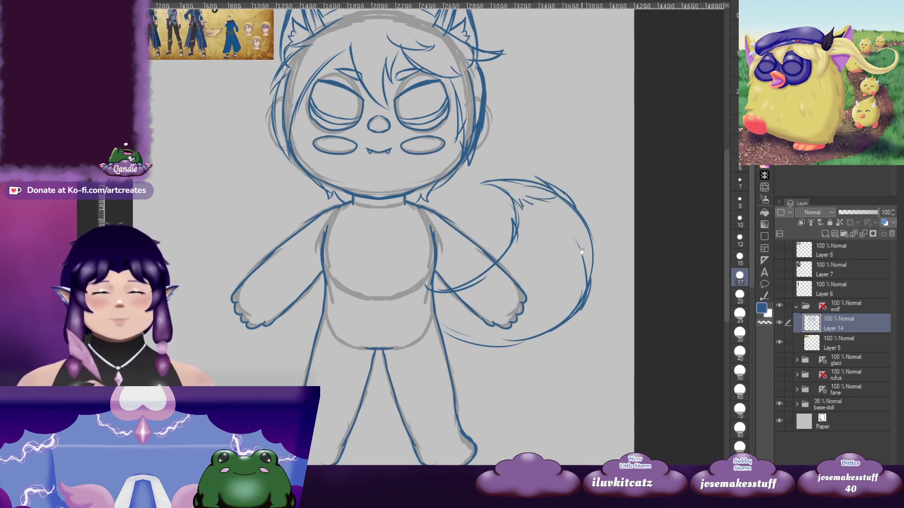
left_click_drag(581, 252, 566, 319)
mouse_move(463, 303)
left_mouse_down()
mouse_move(491, 291)
mouse_move(494, 264)
left_mouse_up()
Add a new layer above Layer 14, re-enable the wolf folder's symmetry ruler, and choose dark navy for the clothing sketch
left_click(825, 234)
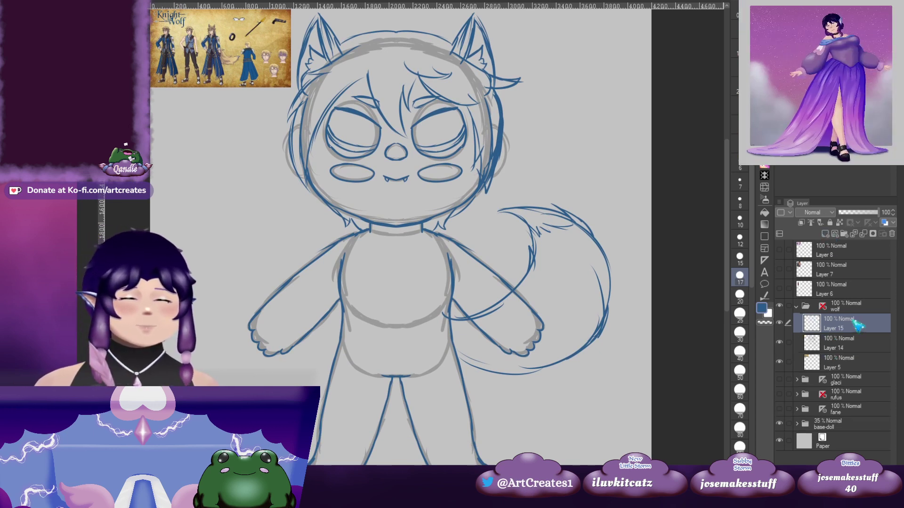
left_click(823, 307)
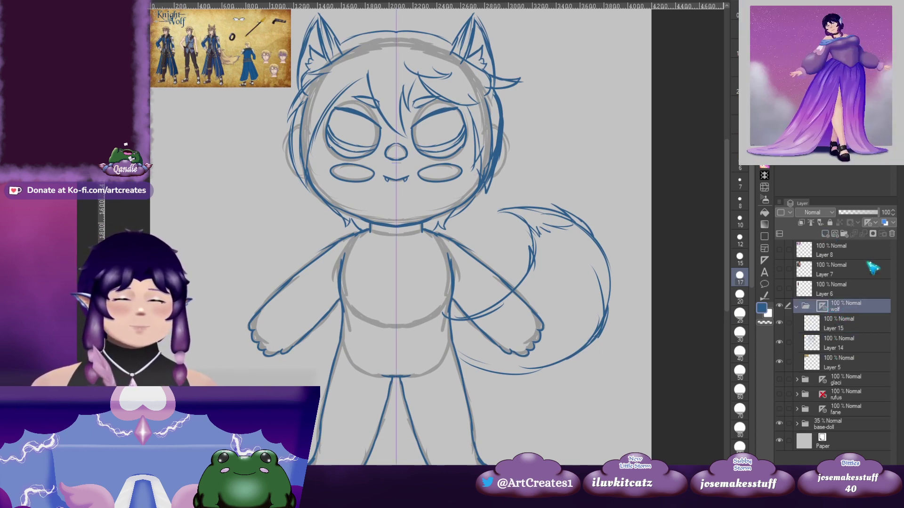
left_click_drag(363, 205, 385, 213)
scroll(292, 175, "up", 4)
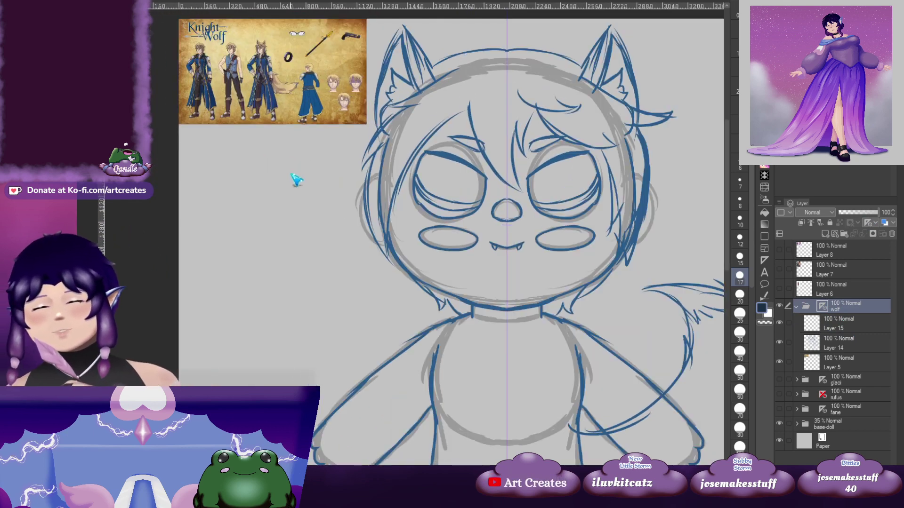
left_click_drag(290, 254, 292, 259)
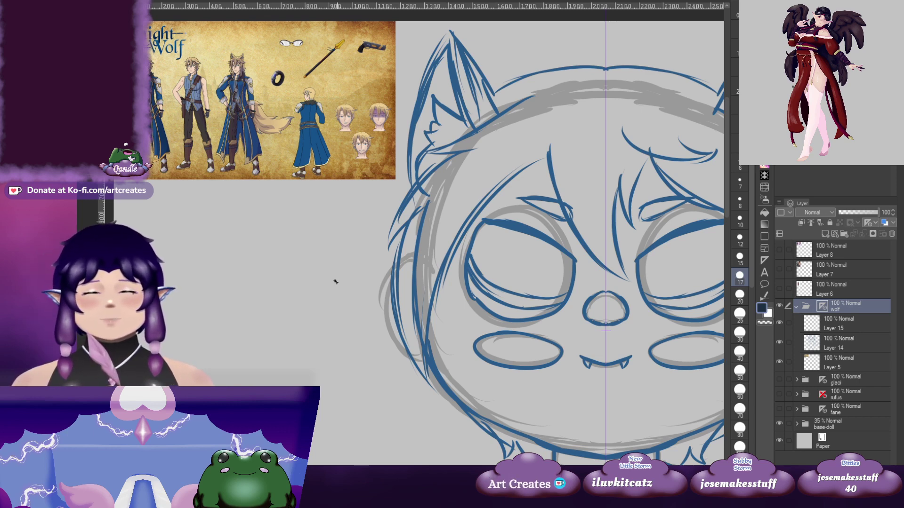
left_click_drag(596, 352, 414, 92)
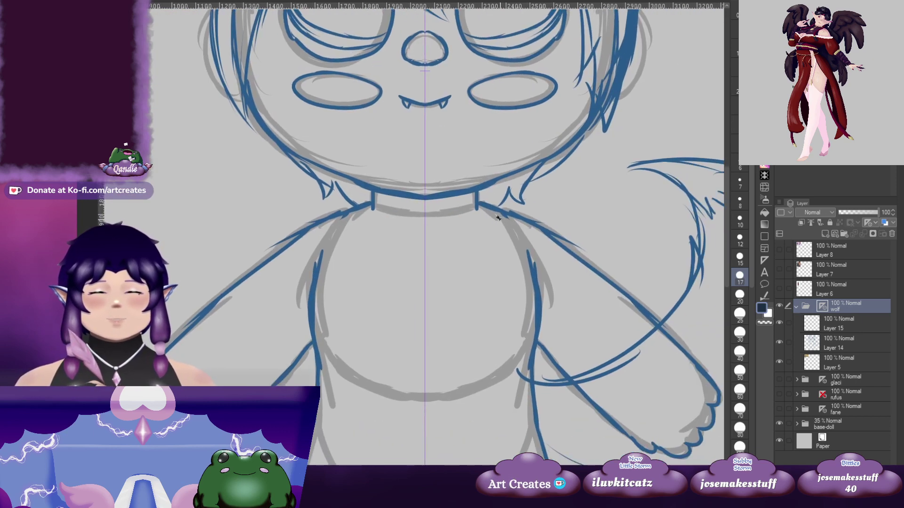
left_click(835, 328)
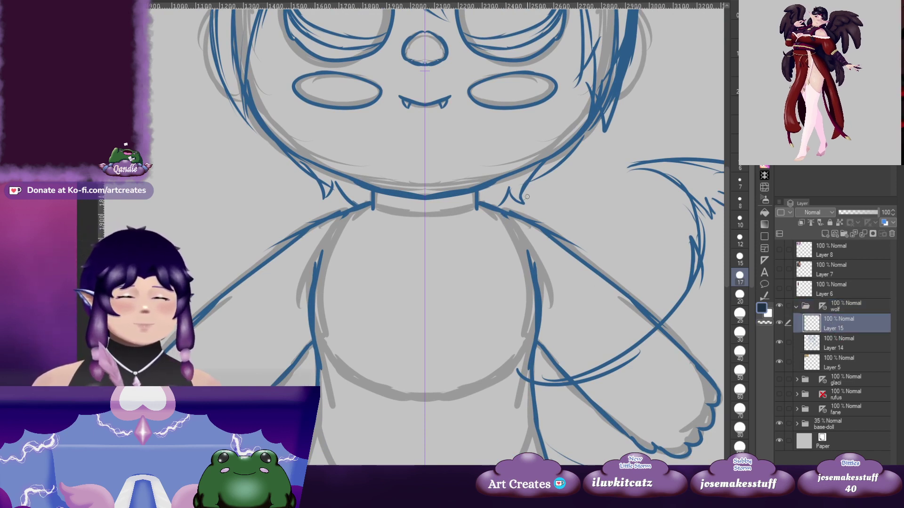
left_click_drag(480, 190, 511, 198)
key("ctrl+z")
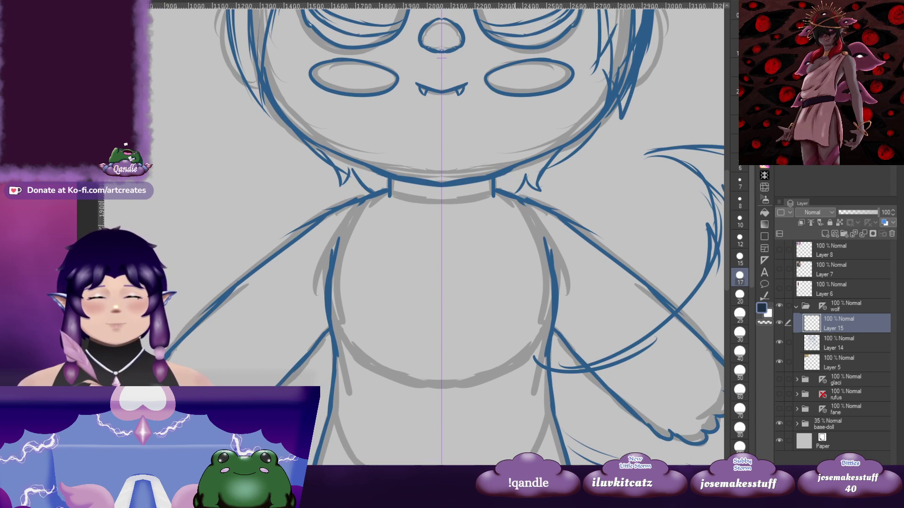
left_click_drag(384, 180, 404, 174)
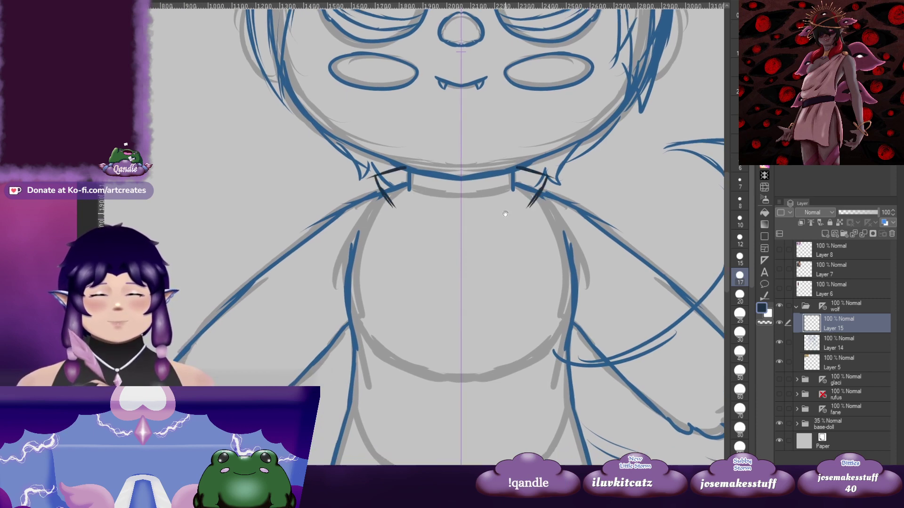
mouse_move(506, 214)
left_mouse_down()
mouse_move(488, 208)
mouse_move(485, 308)
left_mouse_up()
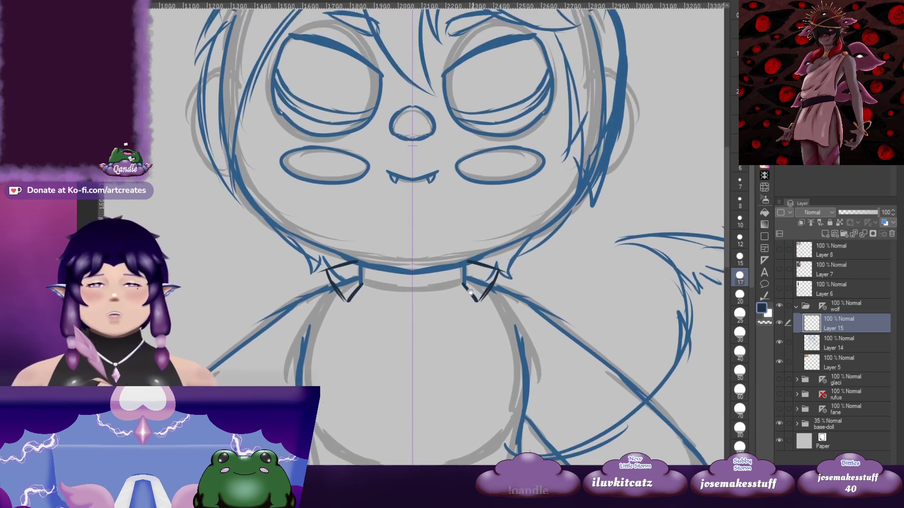
mouse_move(275, 194)
left_mouse_down()
mouse_move(314, 195)
mouse_move(422, 308)
mouse_move(443, 374)
mouse_move(353, 209)
mouse_move(310, 104)
left_mouse_up()
key("ctrl+z")
key("ctrl+z")
key("ctrl+z")
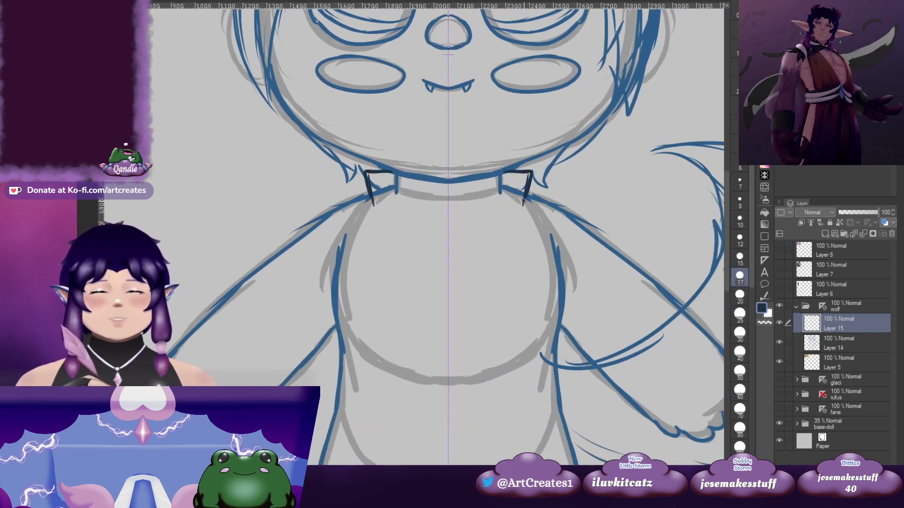
Sketch mirrored pointed collar flaps beside the neck, each with a rounded shoulder piece curving outward beneath it
mouse_move(538, 205)
left_mouse_down()
mouse_move(537, 183)
mouse_move(549, 203)
mouse_move(515, 224)
mouse_move(521, 210)
left_mouse_up()
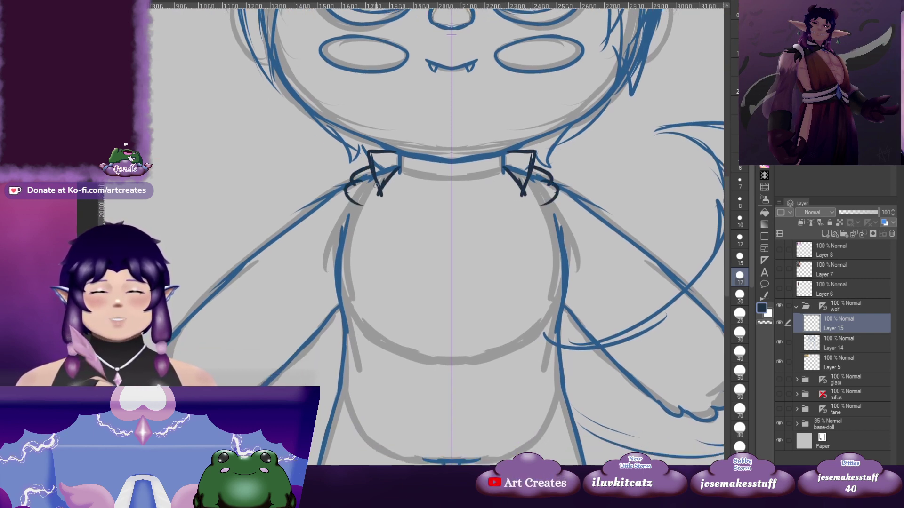
left_click_drag(375, 189, 385, 213)
left_click_drag(542, 172, 503, 306)
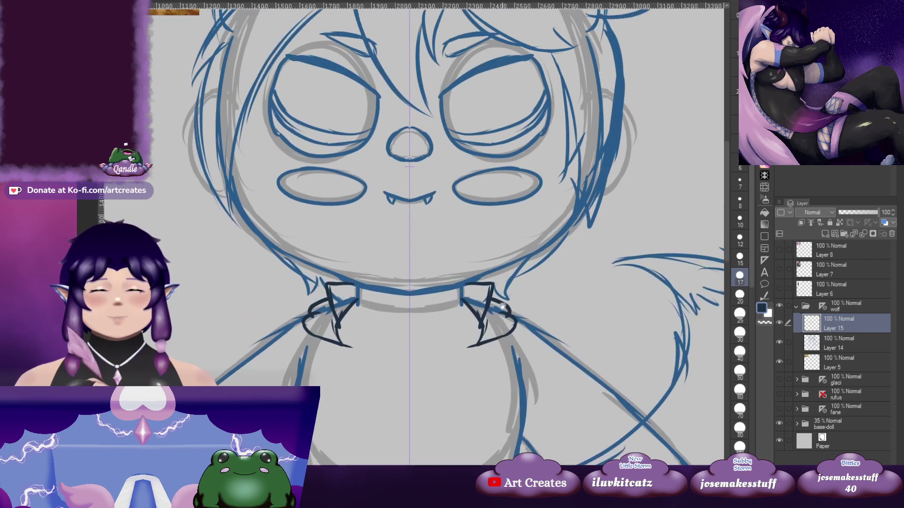
left_click_drag(376, 282, 486, 315)
left_click_drag(371, 243, 392, 356)
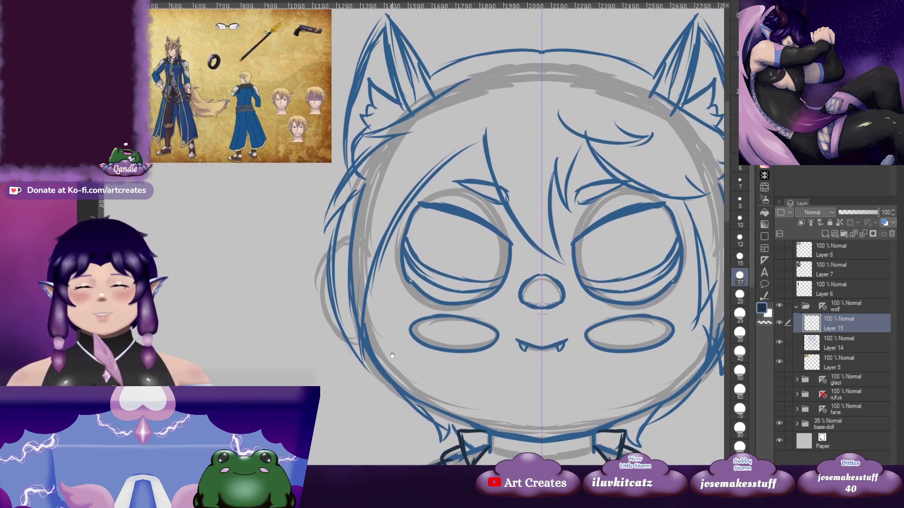
Add folded inner edges to both collar flaps and reinforce their dark lines
left_click_drag(558, 377, 557, 174)
left_click_drag(561, 289, 508, 178)
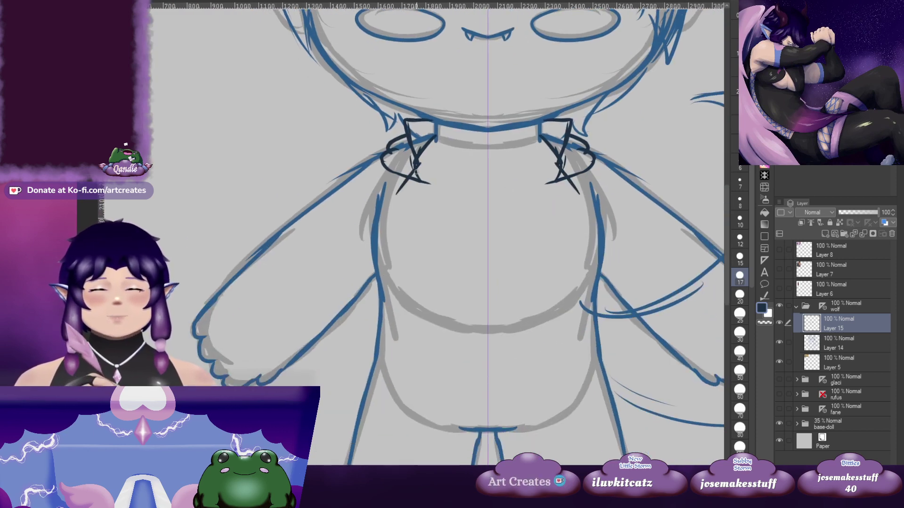
left_click_drag(574, 212, 558, 195)
mouse_move(552, 140)
left_mouse_down()
mouse_move(520, 152)
mouse_move(502, 178)
left_mouse_up()
mouse_move(508, 139)
left_mouse_down()
mouse_move(506, 181)
mouse_move(497, 182)
left_mouse_up()
mouse_move(399, 108)
left_mouse_down()
mouse_move(425, 308)
mouse_move(442, 361)
left_mouse_up()
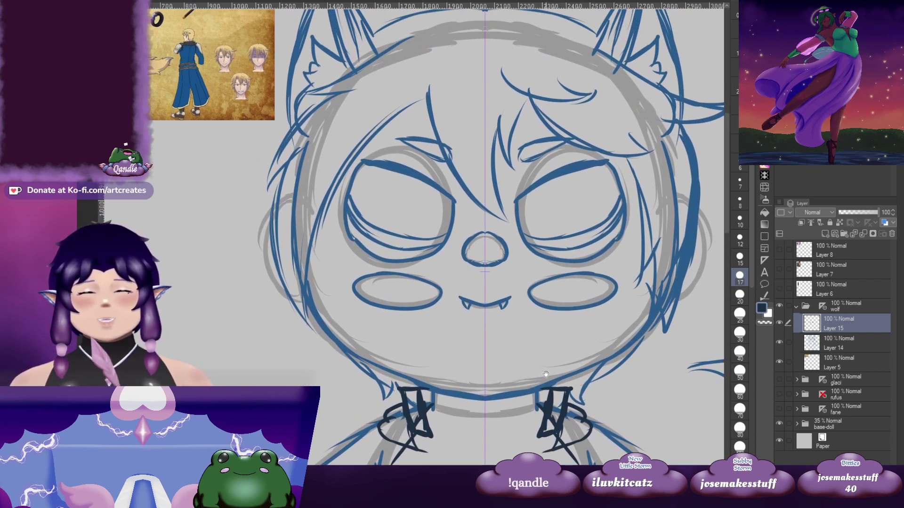
Draw a neckband with a small pointed tab at the throat and curved lines running from the collar flaps to its tip
left_click_drag(546, 373, 475, 189)
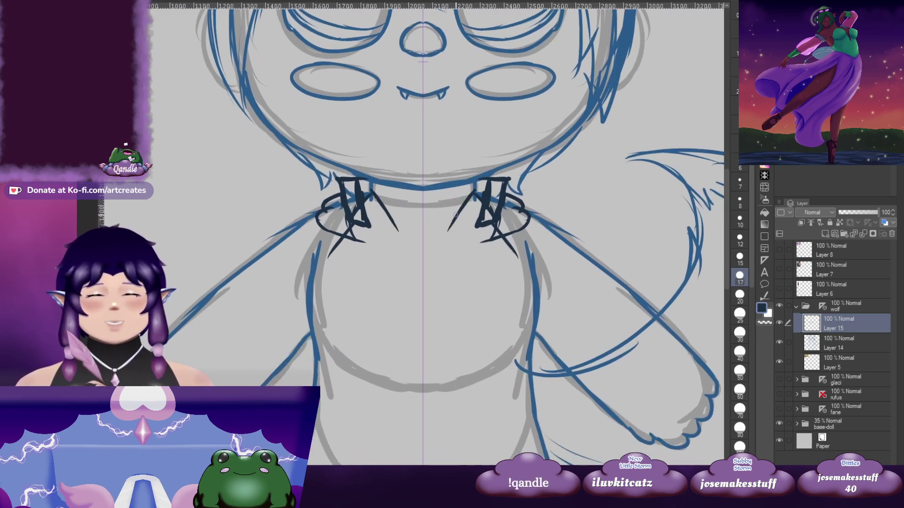
key("ctrl+z")
mouse_move(468, 238)
left_mouse_down()
mouse_move(476, 218)
mouse_move(457, 197)
mouse_move(480, 188)
left_mouse_up()
mouse_move(465, 220)
left_mouse_down()
mouse_move(469, 199)
mouse_move(427, 226)
left_mouse_up()
left_click_drag(443, 191, 492, 343)
left_click_drag(441, 240, 413, 140)
key("ctrl+z")
key("ctrl+z")
key("ctrl+z")
key("ctrl+z")
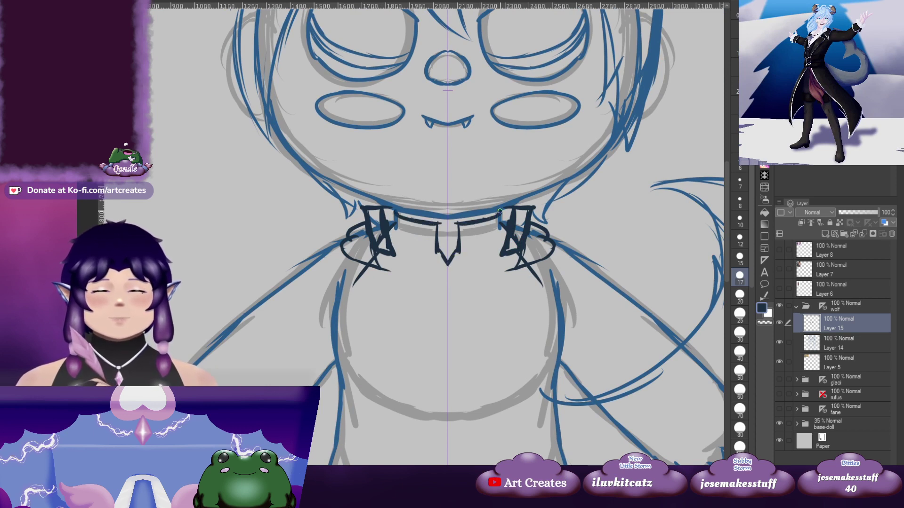
mouse_move(502, 221)
left_mouse_down()
mouse_move(473, 242)
mouse_move(436, 309)
mouse_move(422, 263)
left_mouse_up()
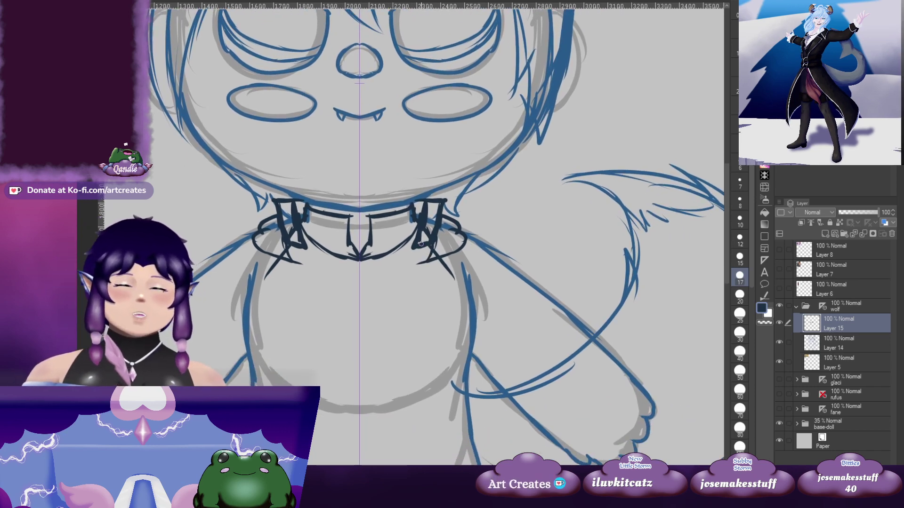
left_click_drag(365, 297, 383, 242)
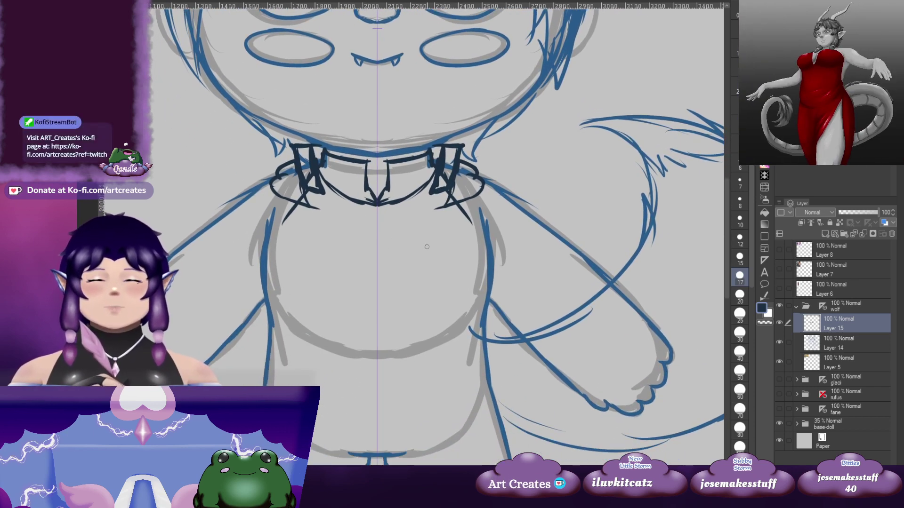
Sketch the mirrored coat front panels with vertical inner edges and angled outer edges that meet at the waist
mouse_move(337, 219)
left_mouse_down()
mouse_move(343, 167)
mouse_move(367, 169)
left_mouse_up()
left_click_drag(349, 138, 319, 240)
key("ctrl+z")
key("ctrl+z")
mouse_move(346, 137)
left_mouse_down()
mouse_move(341, 273)
mouse_move(297, 194)
mouse_move(335, 268)
left_mouse_up()
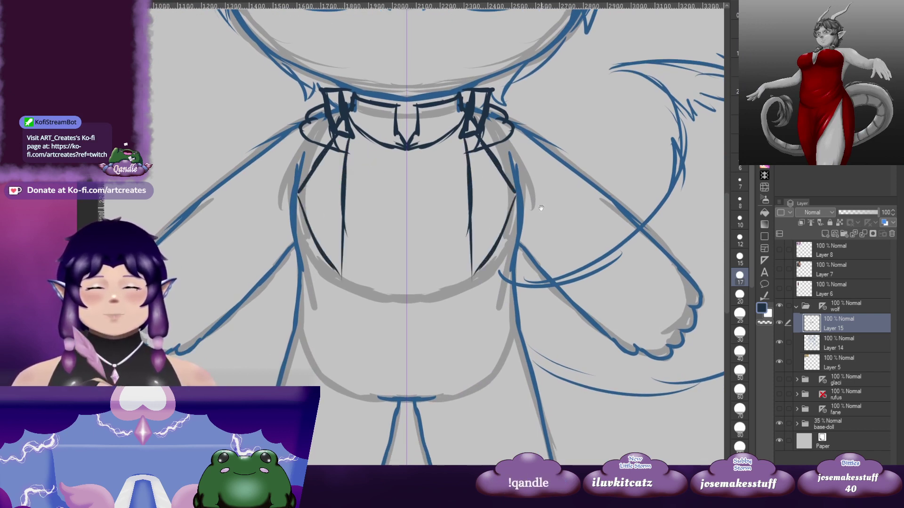
Extend the coat's front edges from the waist diagonally outward across the hips to the outer thighs
left_click_drag(429, 245, 470, 200)
left_click_drag(413, 190, 462, 301)
mouse_move(304, 75)
left_mouse_down()
mouse_move(310, 240)
mouse_move(340, 354)
left_mouse_up()
left_click_drag(452, 386, 484, 229)
left_click_drag(558, 407, 476, 104)
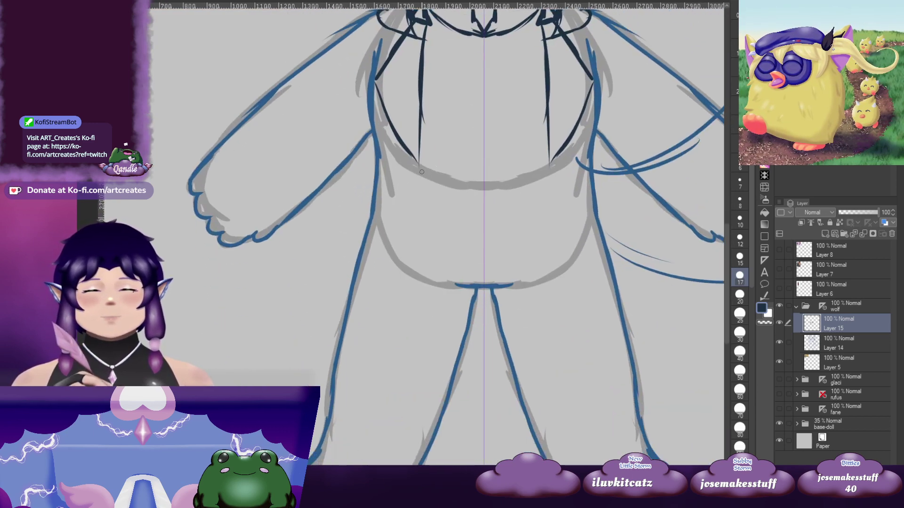
left_click_drag(409, 199, 391, 208)
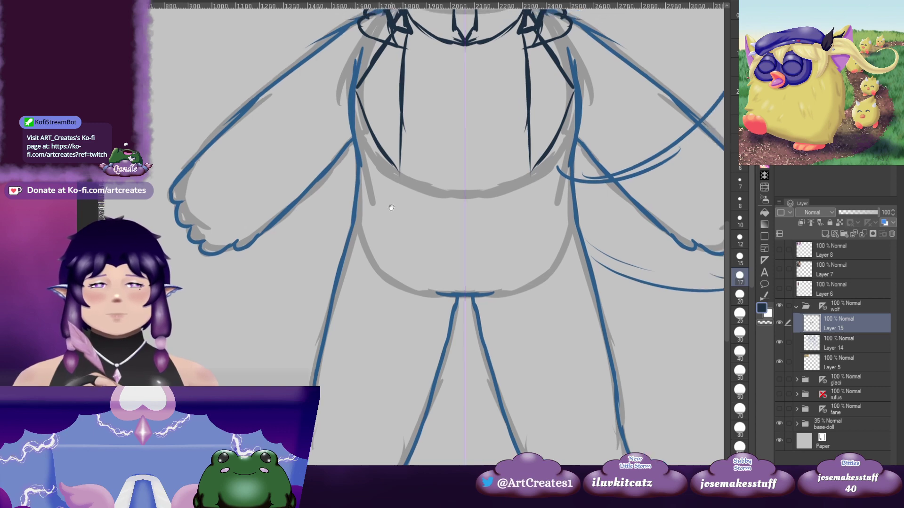
left_click_drag(400, 173, 332, 299)
Draw the coat's mirrored outer side edges along the torso from below the armpits to the hips
left_click_drag(351, 110, 355, 185)
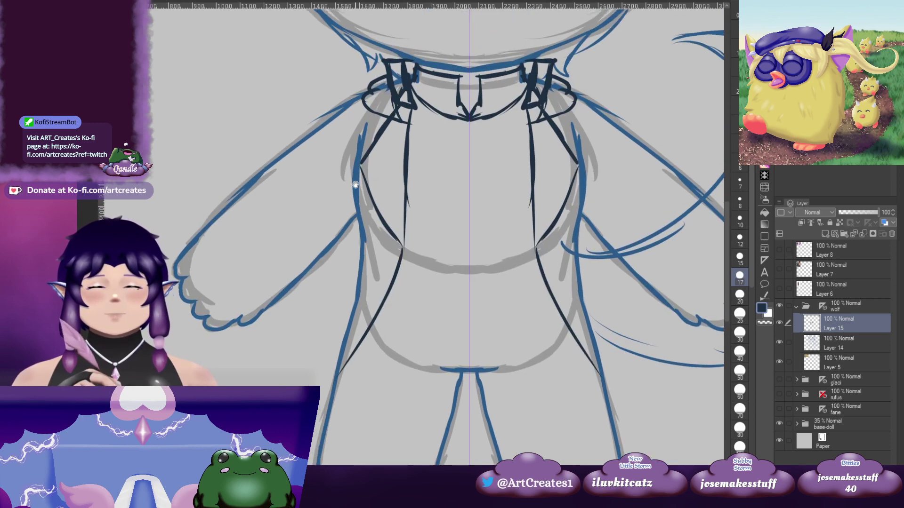
mouse_move(350, 126)
left_mouse_down()
mouse_move(354, 257)
mouse_move(367, 162)
mouse_move(353, 209)
left_mouse_up()
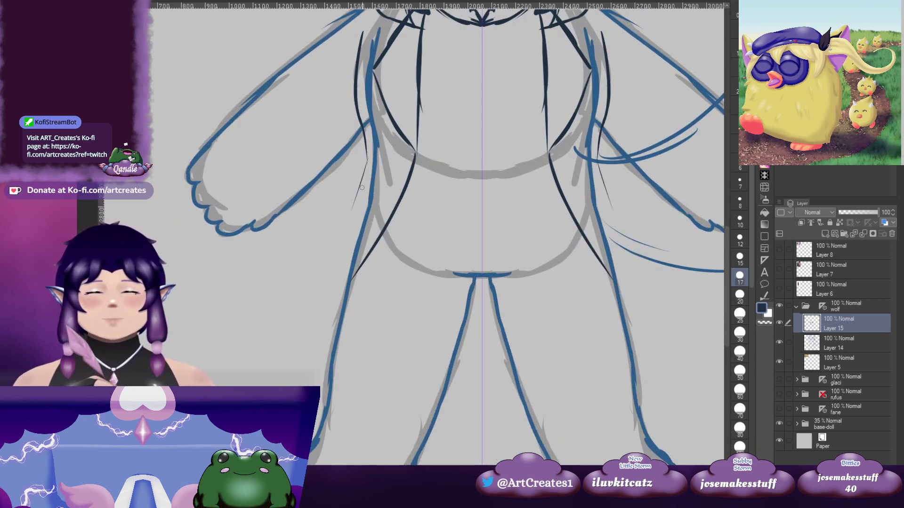
key("ctrl+z")
key("ctrl+z")
key("ctrl+z")
mouse_move(367, 37)
left_mouse_down()
mouse_move(357, 132)
mouse_move(368, 152)
left_mouse_up()
Draw long flaring coat tails down beside the lower legs with slanted hems, plus the back hem across the gap between the legs
scroll(361, 85, "down", 3)
mouse_move(370, 111)
left_mouse_down()
mouse_move(348, 195)
mouse_move(319, 245)
left_mouse_up()
scroll(330, 226, "down", 3)
left_click_drag(397, 151, 309, 326)
mouse_move(358, 161)
left_mouse_down()
mouse_move(305, 324)
mouse_move(296, 317)
left_mouse_up()
left_click_drag(305, 284, 339, 258)
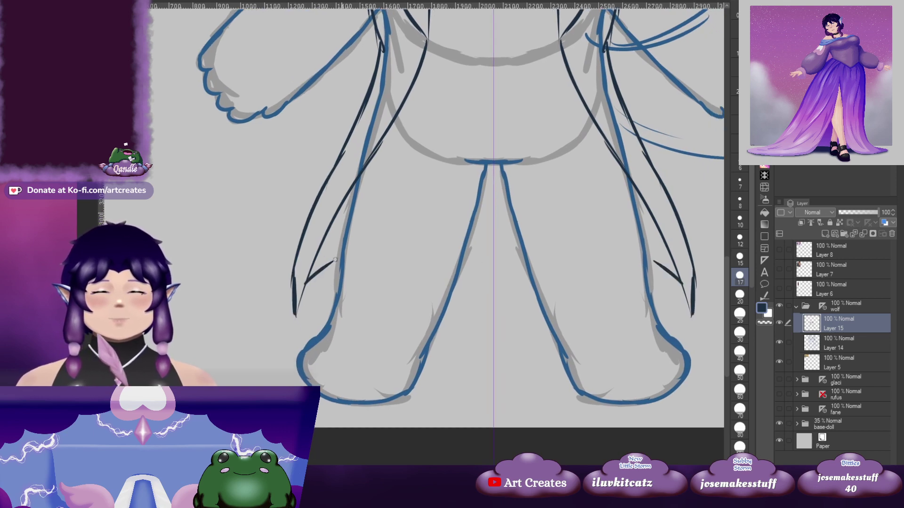
left_click_drag(468, 249, 494, 241)
left_click_drag(588, 60, 527, 232)
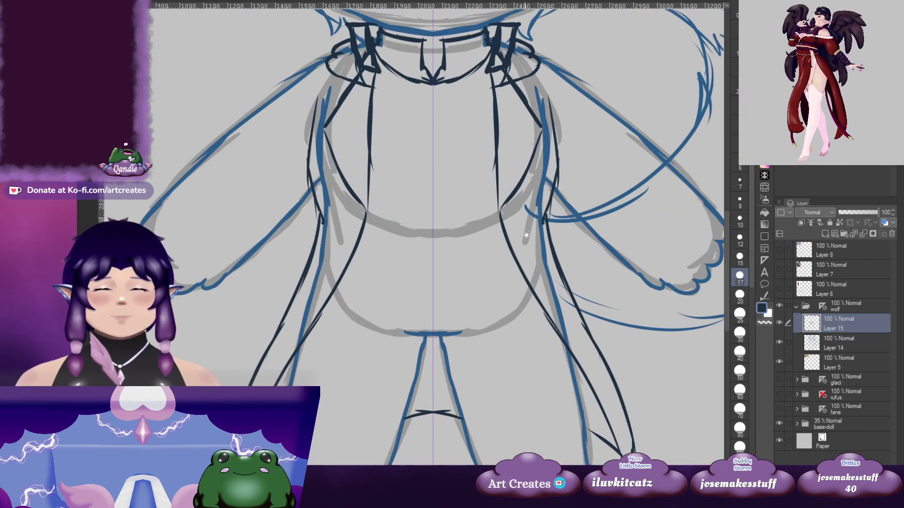
Draw a mirrored pointed flap hanging from each side of the coat at the hips
mouse_move(559, 176)
left_mouse_down()
mouse_move(525, 261)
mouse_move(517, 320)
left_mouse_up()
left_click_drag(435, 279, 525, 357)
left_click_drag(413, 203, 458, 353)
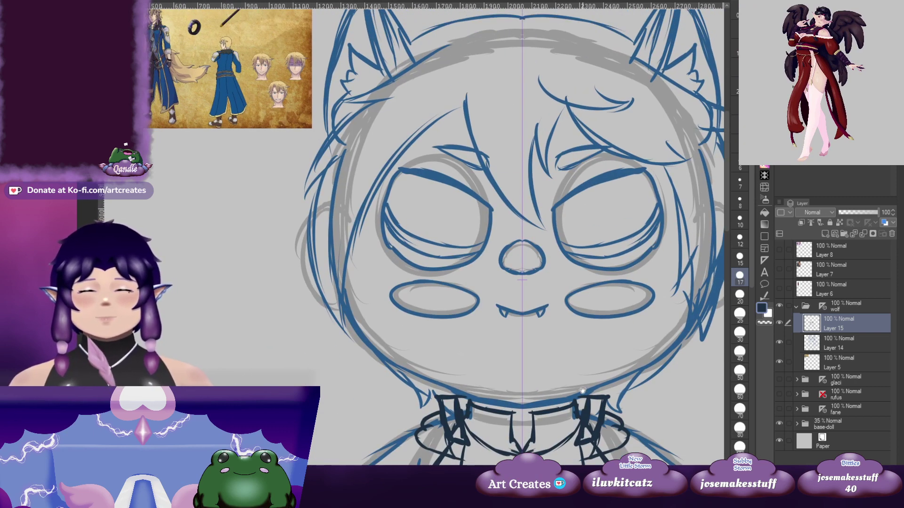
left_click_drag(582, 390, 531, 256)
left_click_drag(537, 353, 527, 216)
left_click_drag(598, 276, 579, 182)
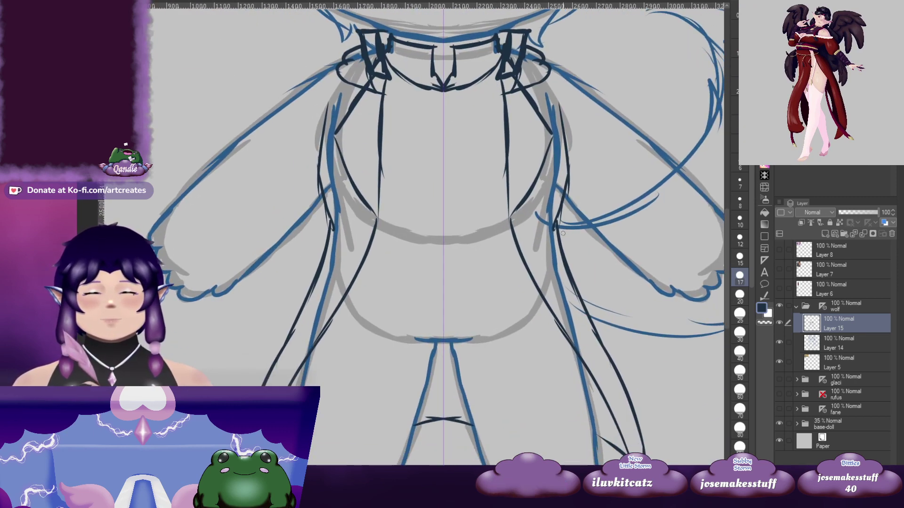
left_click_drag(562, 233, 536, 320)
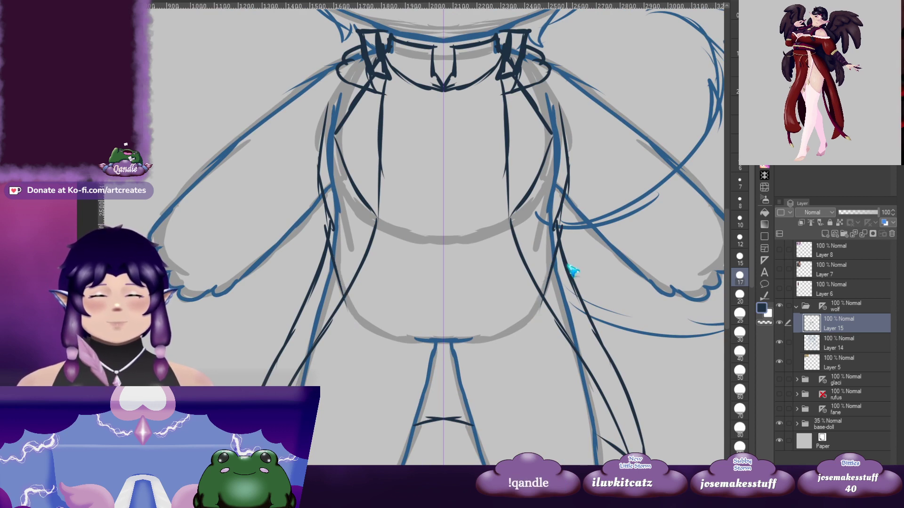
key("ctrl+z")
key("ctrl+z")
mouse_move(560, 240)
left_mouse_down()
mouse_move(532, 329)
mouse_move(571, 267)
left_mouse_up()
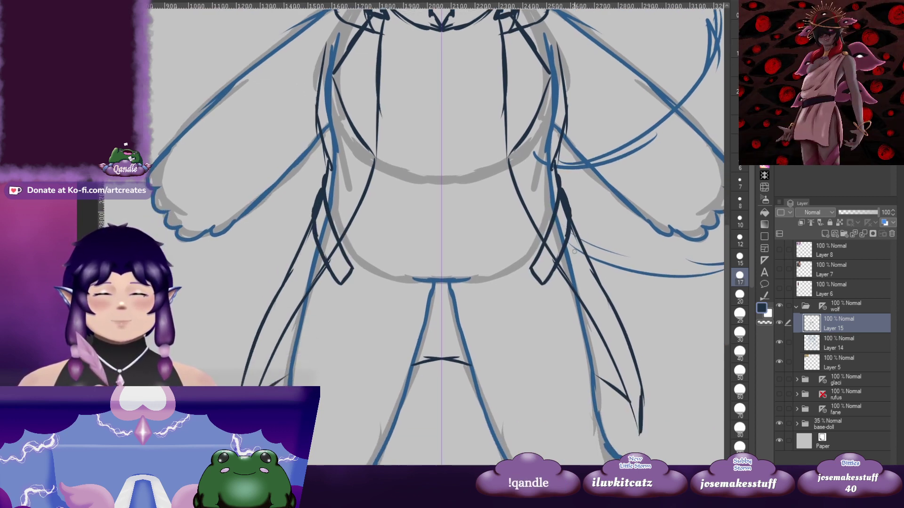
Add a second pointed flap overlapping the first on the outer side of each hip
scroll(571, 278, "down", 3)
mouse_move(578, 232)
left_mouse_down()
mouse_move(556, 302)
mouse_move(590, 262)
left_mouse_up()
left_click_drag(494, 229, 580, 336)
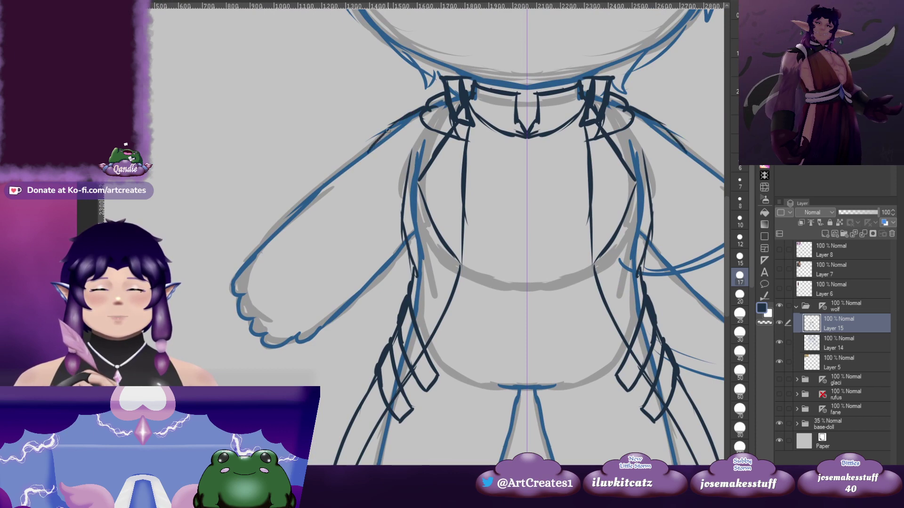
mouse_move(373, 130)
left_mouse_down()
mouse_move(413, 338)
mouse_move(308, 183)
mouse_move(309, 72)
left_mouse_up()
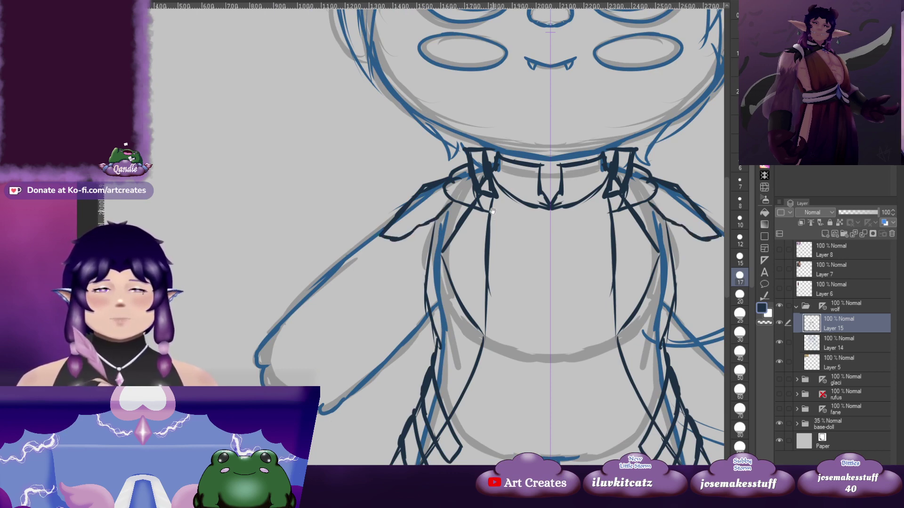
mouse_move(389, 260)
left_mouse_down()
mouse_move(339, 279)
mouse_move(415, 224)
left_mouse_up()
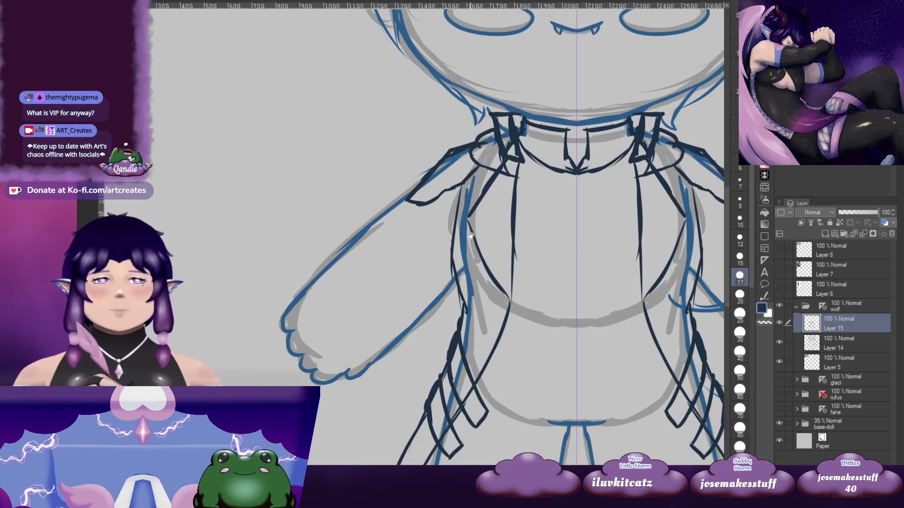
left_click_drag(470, 235, 386, 278)
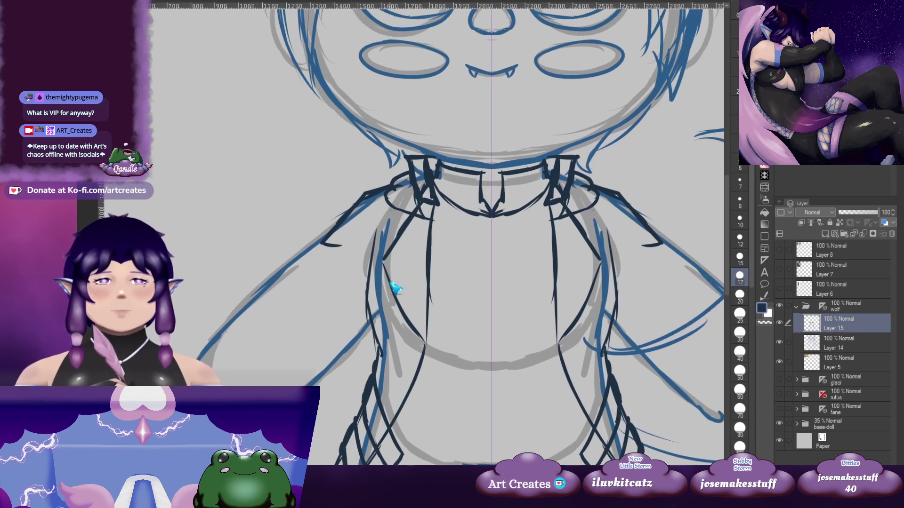
key("ctrl+z")
left_click_drag(395, 256, 422, 249)
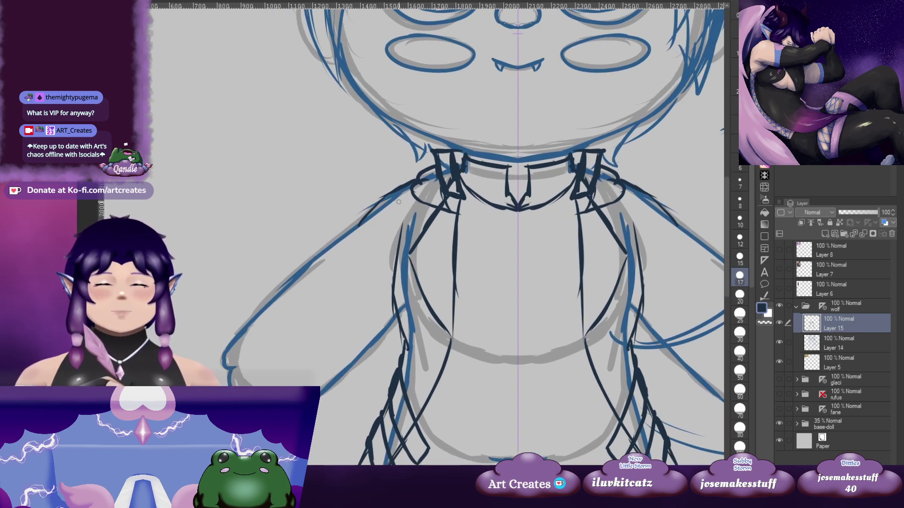
Draw mirrored pointed shoulder flaps over the upper arms, with a wavy lower edge running back toward the armpits
left_click_drag(395, 184, 364, 216)
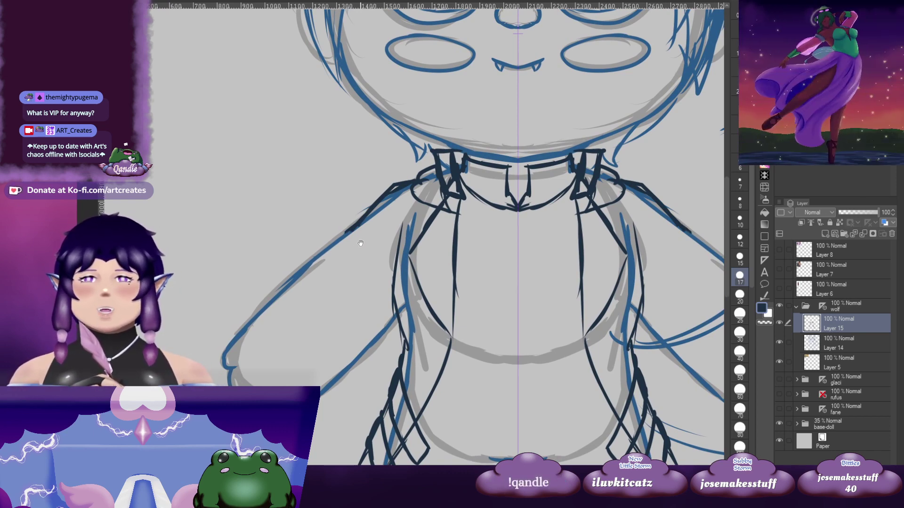
left_click_drag(360, 244, 368, 226)
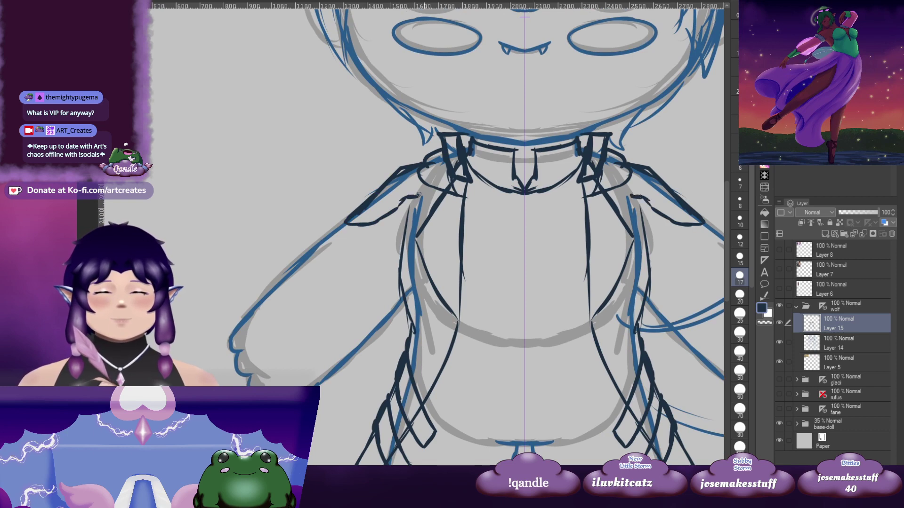
left_click_drag(315, 184, 336, 277)
left_click_drag(282, 230, 307, 145)
left_click_drag(418, 449, 354, 207)
left_click_drag(302, 191, 332, 325)
left_click_drag(300, 171, 317, 208)
left_click_drag(398, 362, 331, 175)
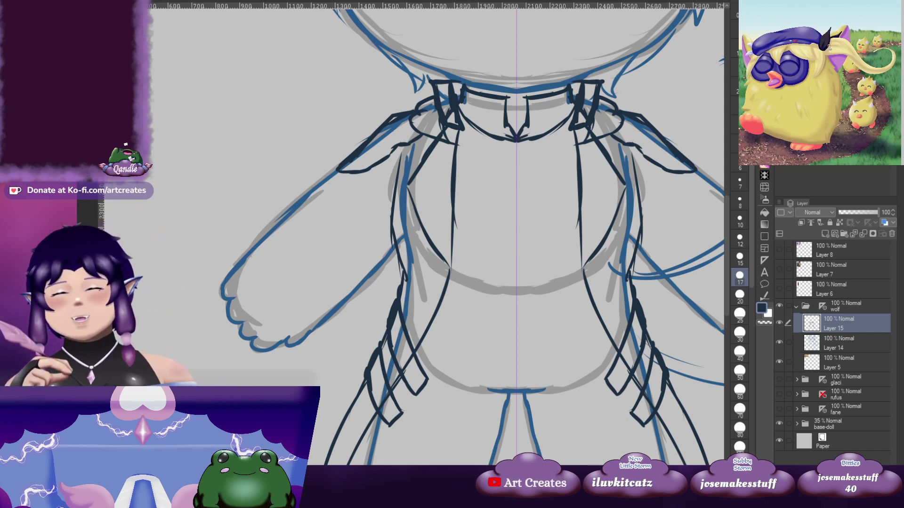
Extend the sleeves' outer lines down the arms and draw a curved cuff edge with small folded corners across each forearm
left_click_drag(338, 176, 365, 158)
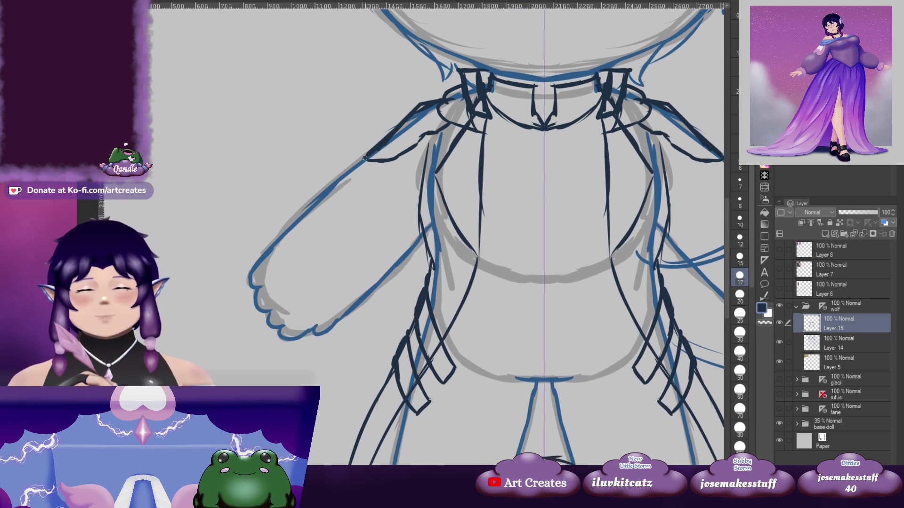
left_click_drag(332, 192, 359, 366)
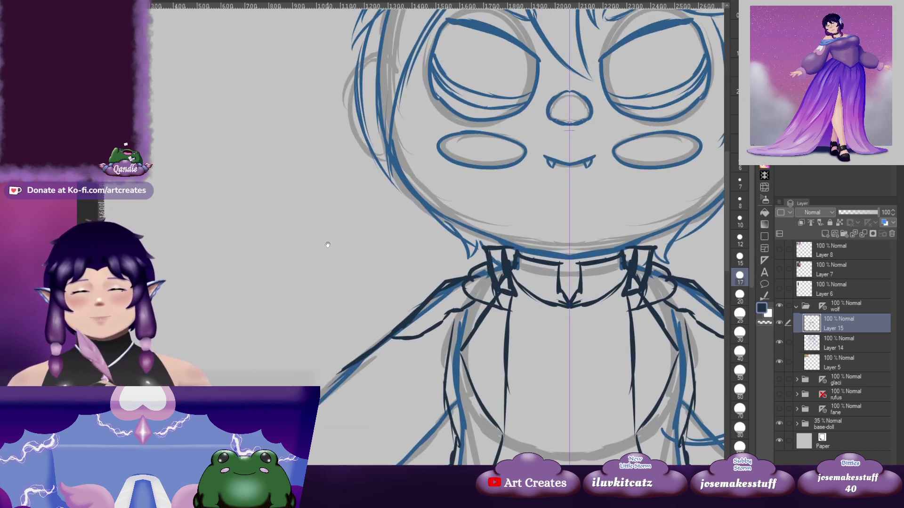
left_click_drag(299, 165, 341, 341)
left_click_drag(416, 376, 345, 3)
mouse_move(315, 167)
left_mouse_down()
mouse_move(380, 220)
mouse_move(392, 266)
left_mouse_up()
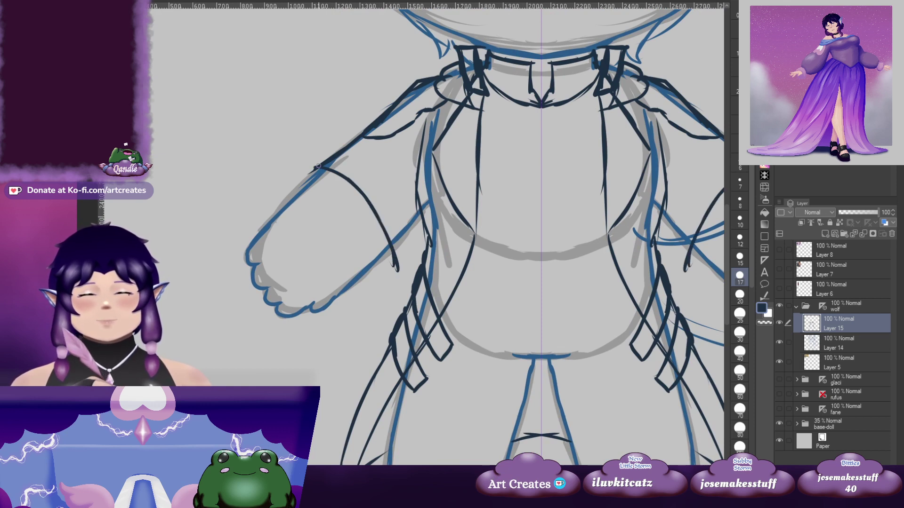
left_click_drag(302, 174, 300, 182)
left_click_drag(429, 204, 415, 206)
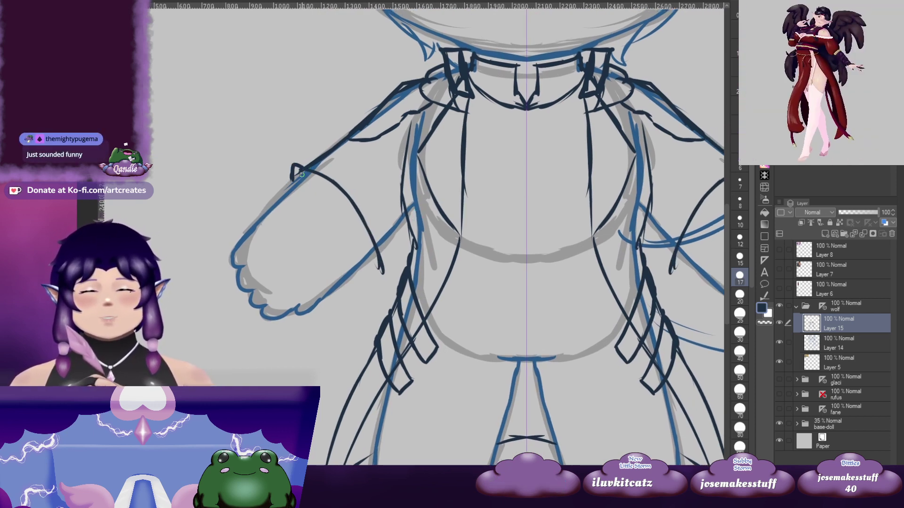
mouse_move(294, 168)
left_mouse_down()
mouse_move(282, 205)
mouse_move(327, 211)
mouse_move(352, 256)
mouse_move(384, 233)
mouse_move(417, 288)
left_mouse_up()
Draw curved bands across each forearm between the sleeve cuff and the hand
scroll(298, 188, "down", 2)
left_click_drag(341, 160, 349, 349)
mouse_move(326, 240)
left_mouse_down()
mouse_move(343, 362)
mouse_move(353, 165)
left_mouse_up()
mouse_move(385, 374)
left_mouse_down()
mouse_move(352, 224)
mouse_move(398, 298)
left_mouse_up()
mouse_move(308, 34)
left_mouse_down()
mouse_move(329, 271)
mouse_move(358, 397)
mouse_move(315, 385)
left_mouse_up()
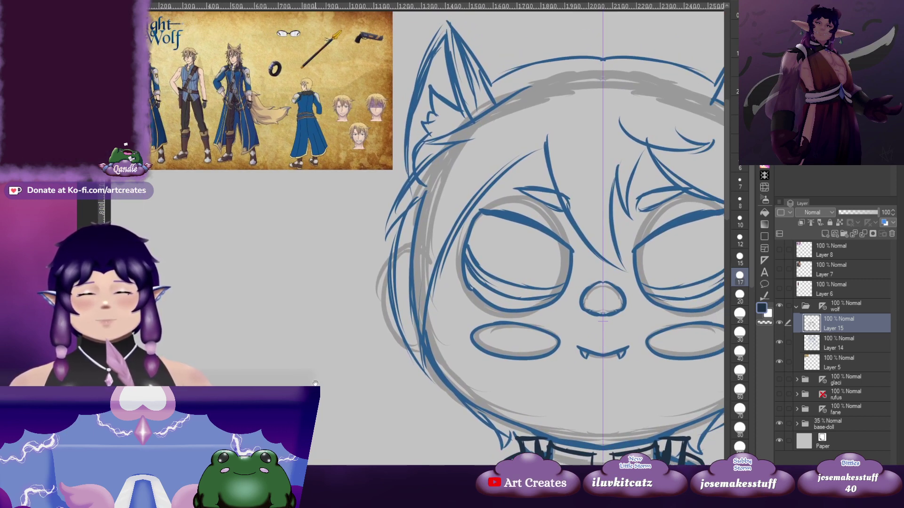
left_click_drag(349, 385, 360, 179)
mouse_move(397, 331)
left_mouse_down()
mouse_move(380, 159)
mouse_move(387, 115)
left_mouse_up()
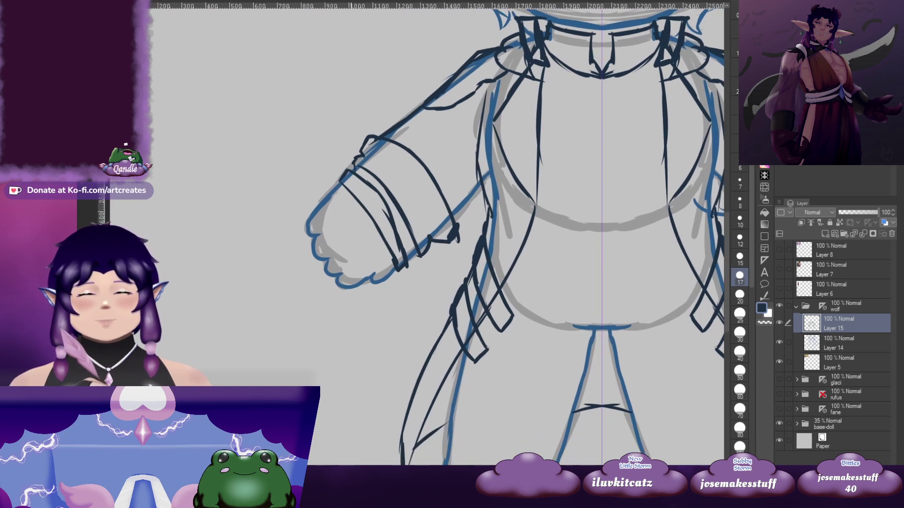
Draw small curved glove openings around the fingertips along the edge of each hand
mouse_move(339, 183)
left_mouse_down()
mouse_move(314, 211)
mouse_move(330, 254)
left_mouse_up()
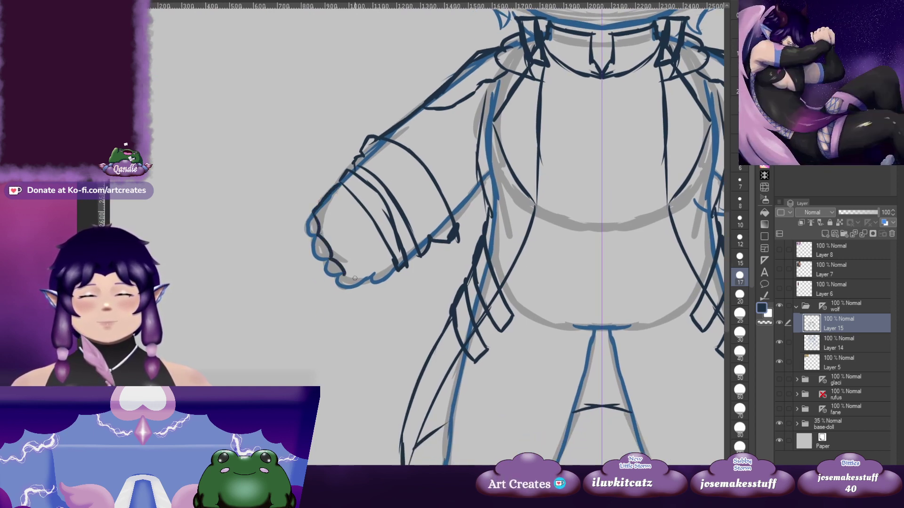
left_click_drag(375, 276, 370, 273)
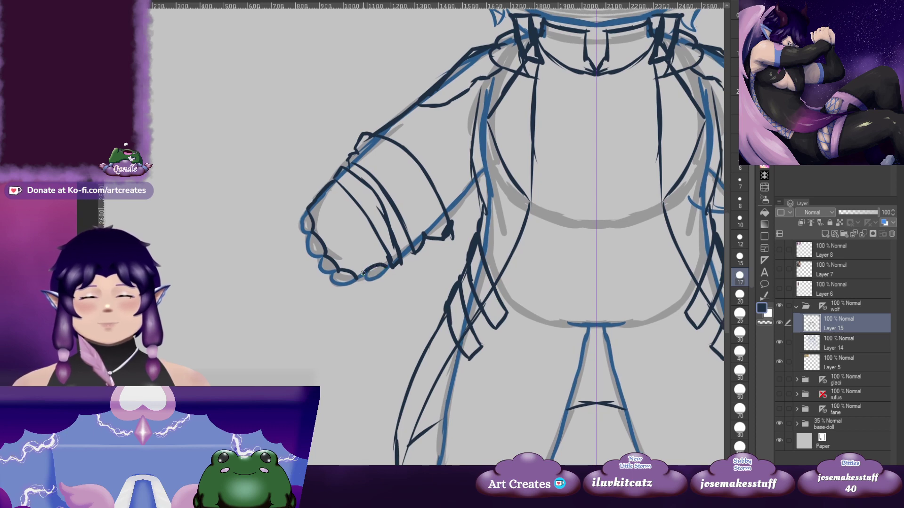
left_click_drag(377, 231, 379, 438)
mouse_move(349, 227)
left_mouse_down()
mouse_move(343, 248)
mouse_move(363, 394)
mouse_move(405, 212)
mouse_move(436, 156)
left_mouse_up()
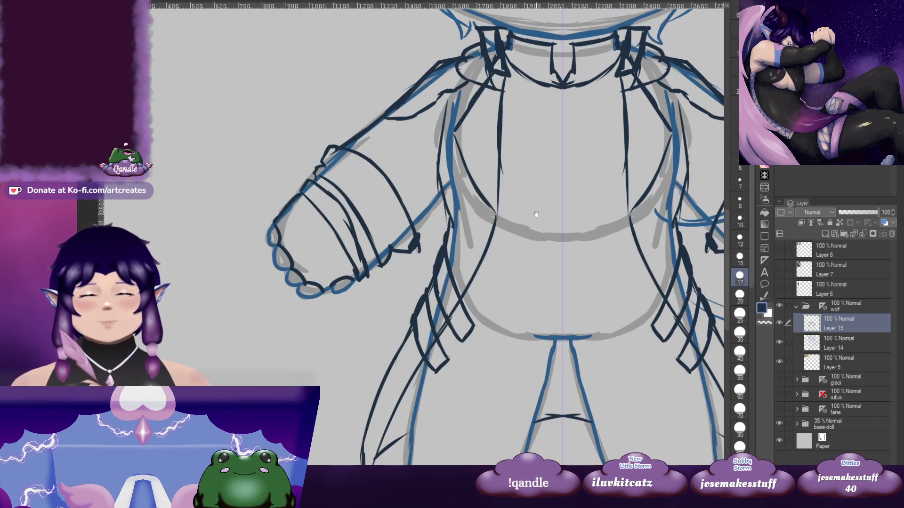
Draw a thick centre seam from the collar down the torso and a mirrored vest hem that splits into an inverted V
left_click_drag(536, 214, 409, 220)
left_click_drag(574, 148, 548, 313)
mouse_move(490, 205)
left_mouse_down()
mouse_move(476, 344)
mouse_move(493, 407)
left_mouse_up()
left_click_drag(438, 233, 586, 211)
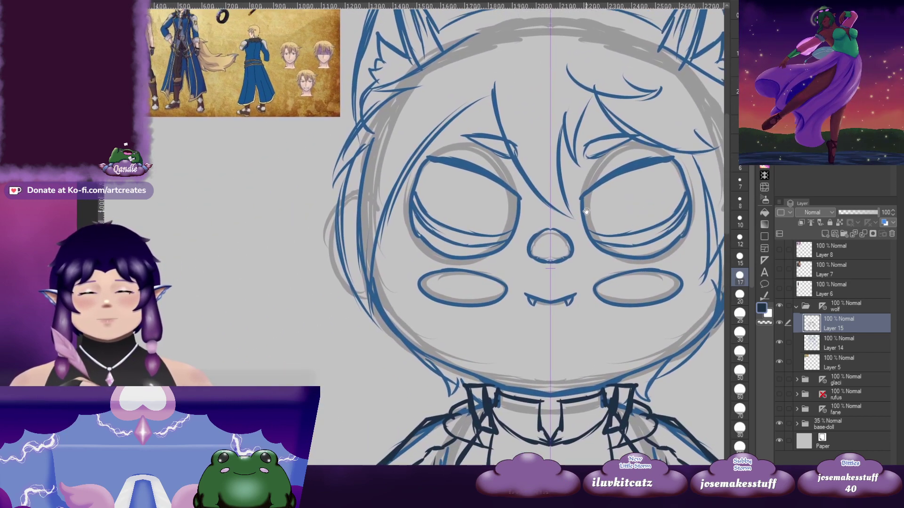
left_click_drag(581, 308, 528, 115)
mouse_move(536, 280)
left_mouse_down()
mouse_move(506, 156)
mouse_move(469, 211)
mouse_move(469, 257)
left_mouse_up()
mouse_move(467, 307)
left_mouse_down()
mouse_move(471, 249)
mouse_move(453, 288)
left_mouse_up()
left_click_drag(469, 256, 452, 289)
mouse_move(378, 277)
left_mouse_down()
mouse_move(429, 301)
mouse_move(449, 293)
left_mouse_up()
mouse_move(538, 260)
left_mouse_down()
mouse_move(512, 259)
mouse_move(495, 277)
left_mouse_up()
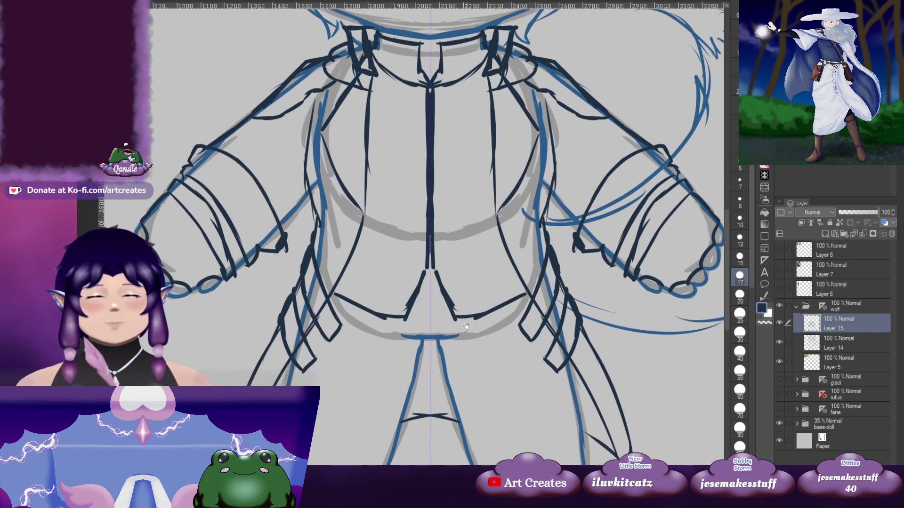
Draw the mirrored boot tops across the legs with a V-shaped notch and an angled inner corner
mouse_move(450, 373)
left_mouse_down()
mouse_move(486, 220)
mouse_move(511, 188)
mouse_move(515, 356)
left_mouse_up()
left_click_drag(377, 89, 400, 317)
mouse_move(524, 438)
left_mouse_down()
mouse_move(506, 236)
mouse_move(525, 81)
left_mouse_up()
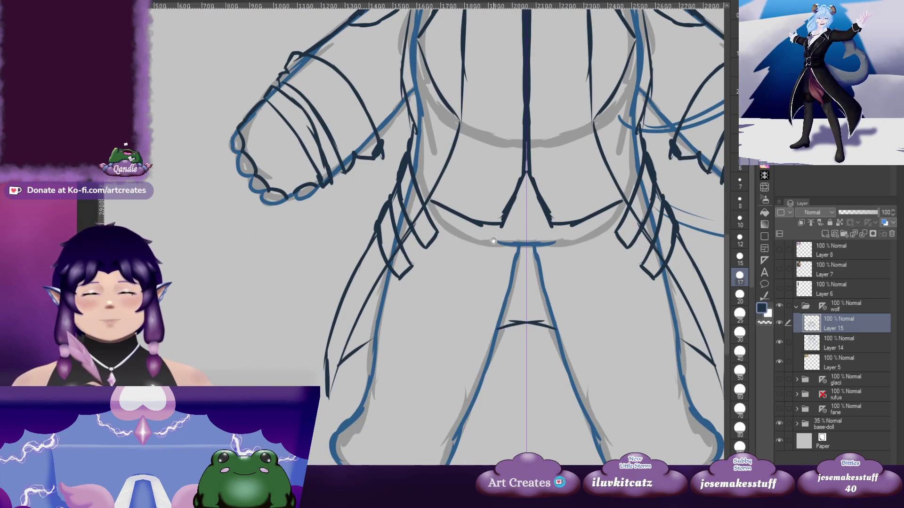
left_click_drag(455, 368, 453, 308)
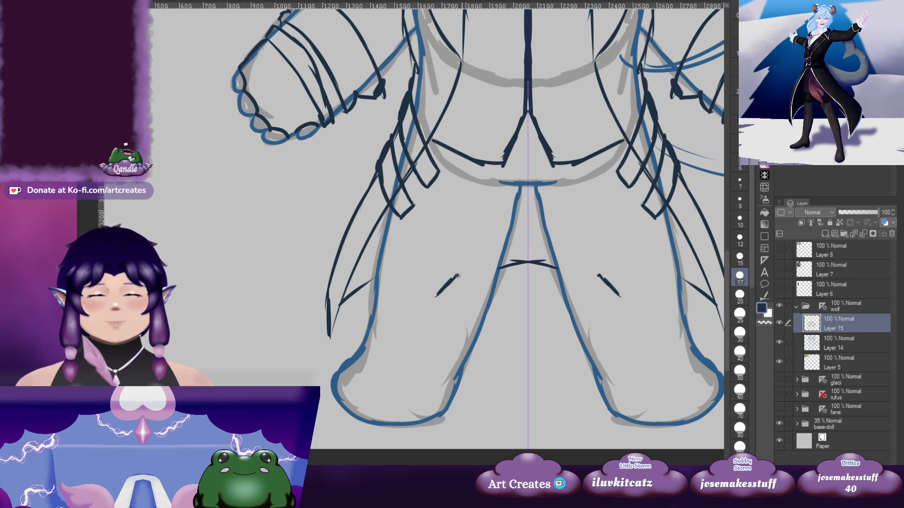
key("ctrl+z")
key("ctrl+z")
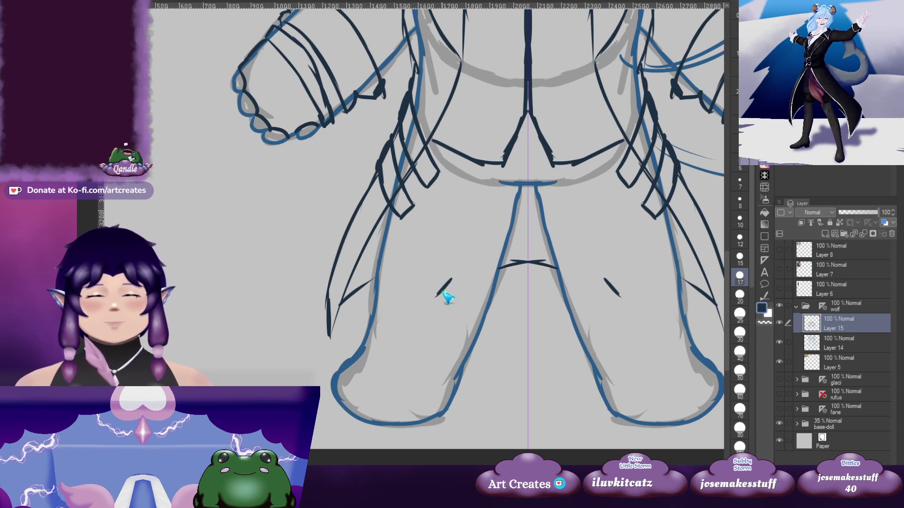
mouse_move(398, 275)
left_mouse_down()
mouse_move(406, 291)
mouse_move(427, 274)
left_mouse_up()
left_click_drag(437, 283, 430, 277)
mouse_move(422, 269)
left_mouse_down()
mouse_move(496, 283)
mouse_move(474, 312)
left_mouse_up()
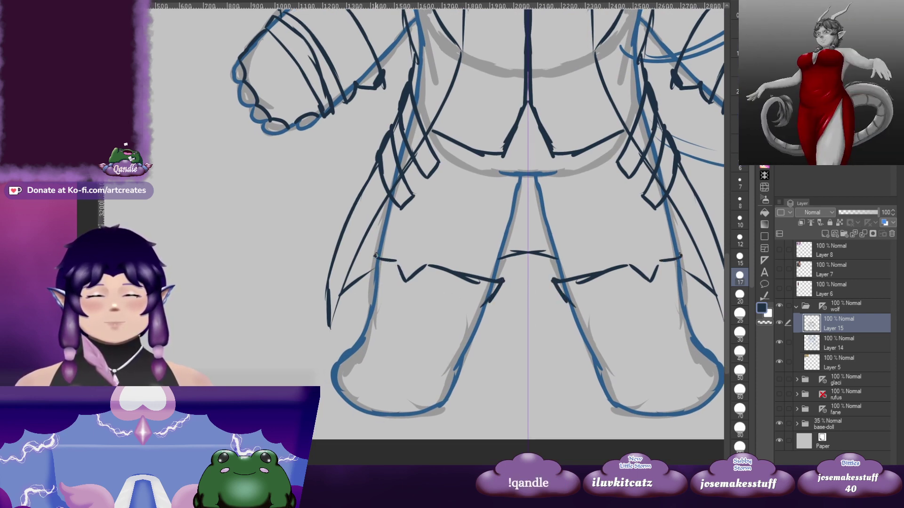
Draw the curved lower edge of each boot cuff and a strap band around the leg beneath it
mouse_move(374, 271)
left_mouse_down()
mouse_move(409, 296)
mouse_move(474, 304)
left_mouse_up()
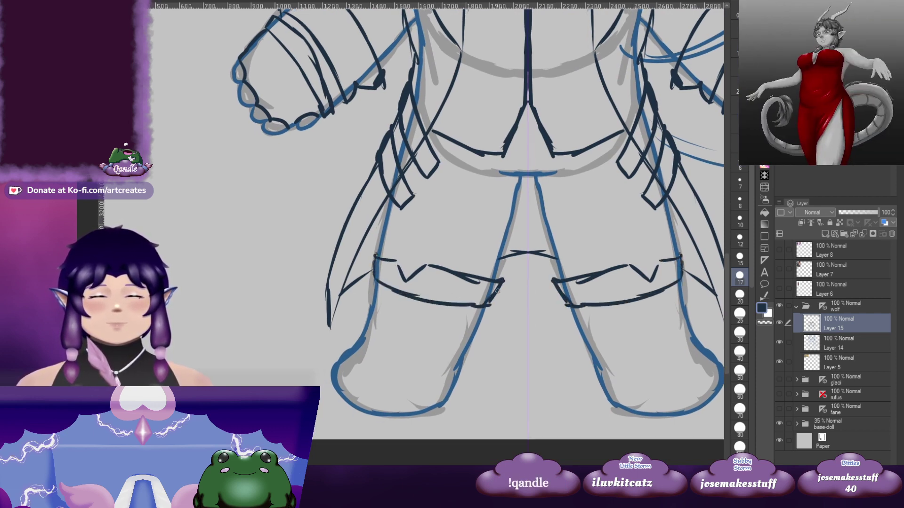
left_click_drag(460, 182, 475, 387)
mouse_move(401, 61)
left_mouse_down()
mouse_move(428, 256)
mouse_move(559, 383)
mouse_move(535, 343)
mouse_move(381, 232)
mouse_move(474, 249)
left_mouse_up()
mouse_move(375, 227)
left_mouse_down()
mouse_move(466, 269)
mouse_move(482, 252)
mouse_move(480, 271)
left_mouse_up()
Draw a rounded toe cap on the outer end of each boot, with a curved inner edge and a bold outline
mouse_move(390, 286)
left_mouse_down()
mouse_move(427, 245)
mouse_move(435, 300)
left_mouse_up()
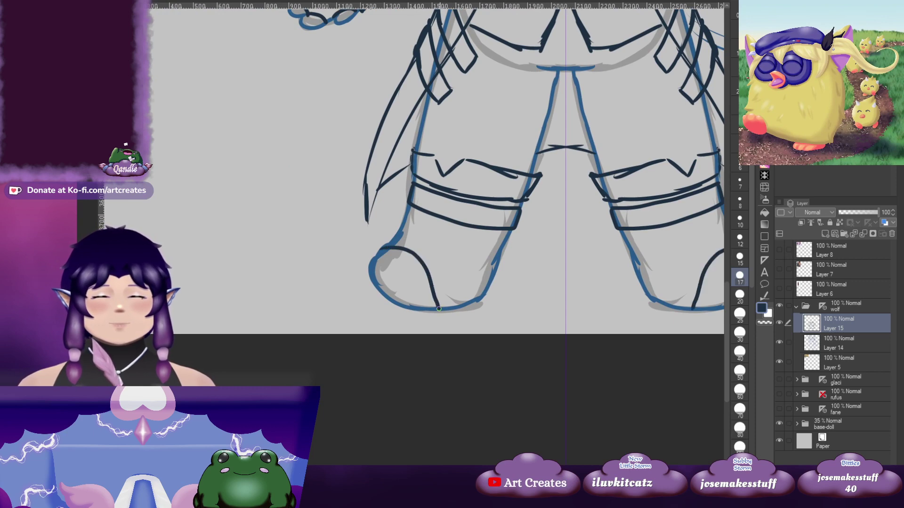
left_click_drag(495, 268, 488, 269)
left_click_drag(487, 200, 480, 409)
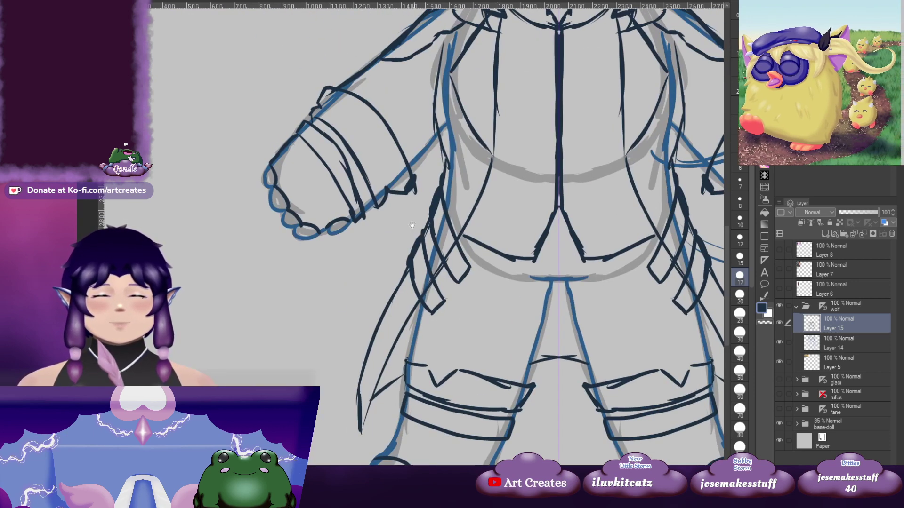
left_click_drag(360, 64, 400, 287)
left_click_drag(390, 170, 408, 316)
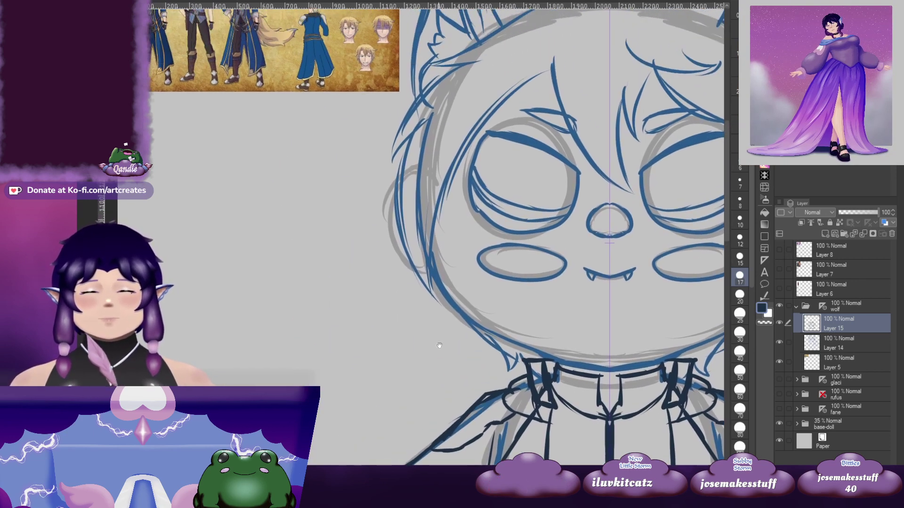
left_click_drag(466, 367, 452, 179)
left_click_drag(485, 357, 475, 191)
left_click_drag(498, 372, 487, 111)
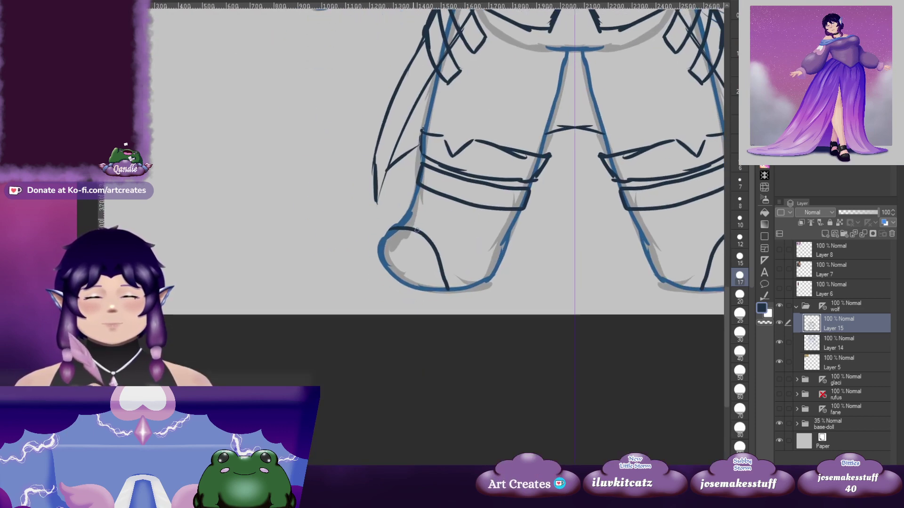
left_click_drag(413, 289, 449, 289)
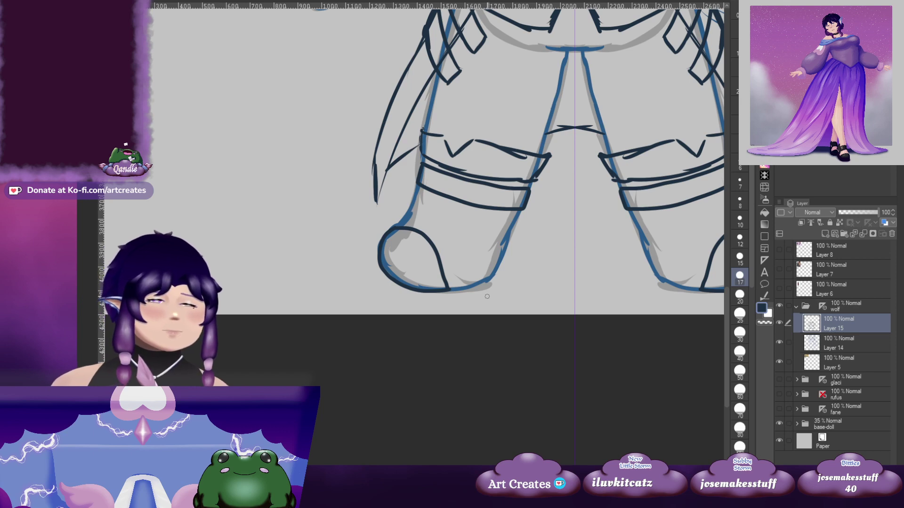
left_click_drag(501, 272, 468, 258)
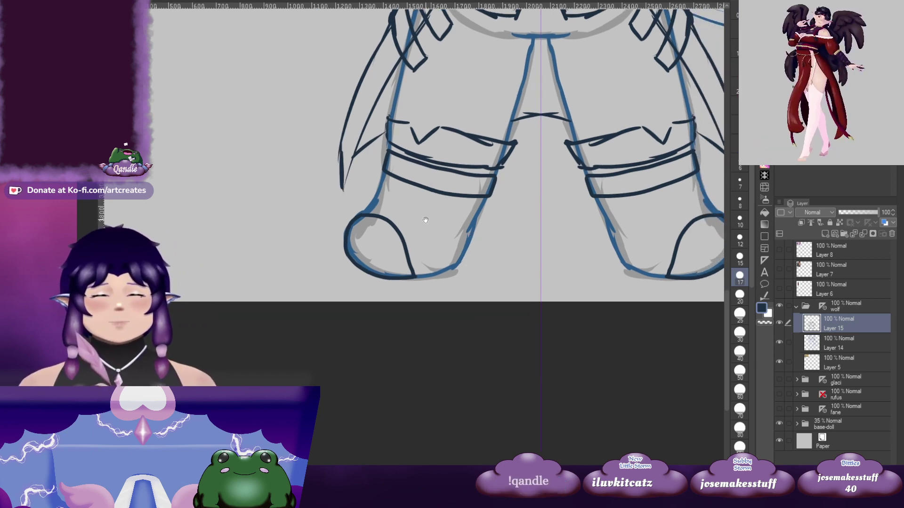
left_click_drag(424, 218, 387, 445)
left_click_drag(349, 132, 382, 331)
left_click_drag(362, 115, 388, 296)
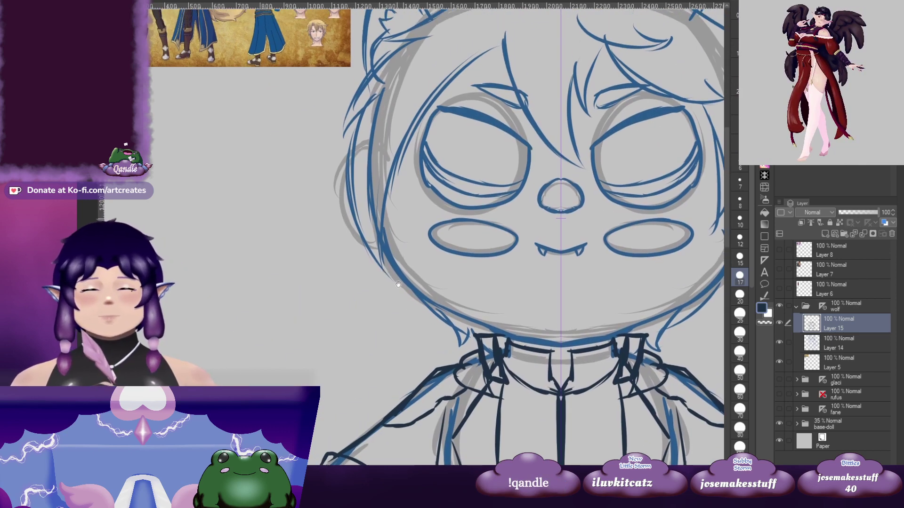
Draw a mirrored pointed heel cap on the inner side of each boot and darken the boot's lower outline
left_click_drag(452, 410, 439, 213)
left_click_drag(491, 452, 474, 163)
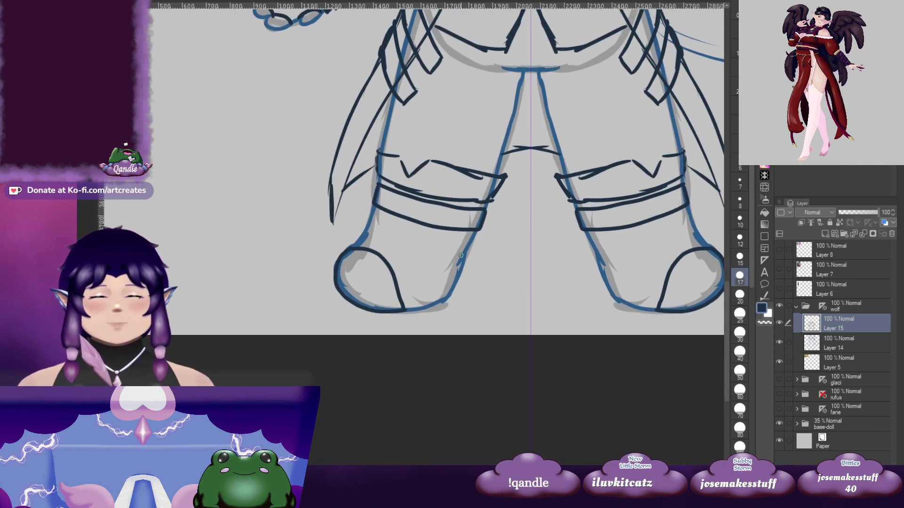
mouse_move(463, 251)
left_mouse_down()
mouse_move(432, 271)
mouse_move(456, 281)
mouse_move(478, 267)
left_mouse_up()
mouse_move(485, 230)
left_mouse_down()
mouse_move(460, 271)
mouse_move(427, 276)
left_mouse_up()
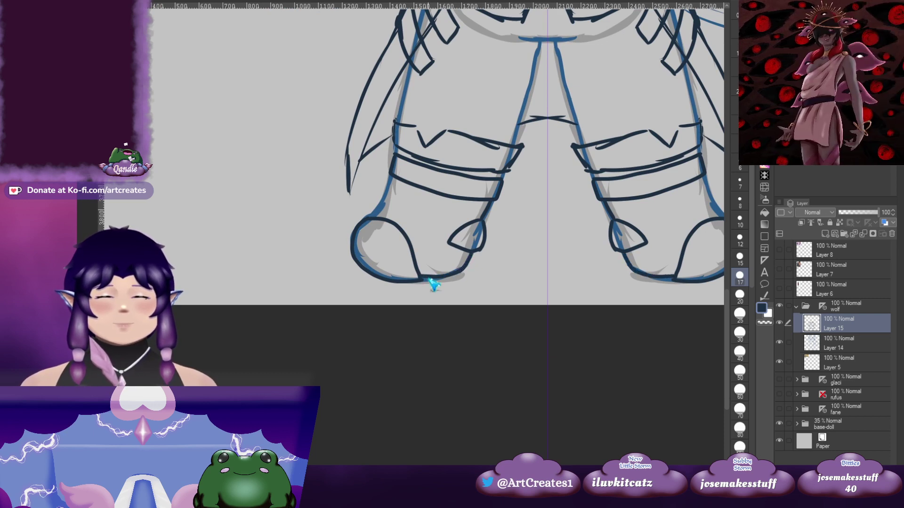
key("ctrl+z")
left_click_drag(469, 257, 472, 250)
left_click_drag(466, 243, 473, 288)
left_click_drag(399, 223, 390, 248)
mouse_move(539, 207)
left_mouse_down()
mouse_move(464, 321)
mouse_move(535, 256)
mouse_move(490, 272)
left_mouse_up()
scroll(412, 265, "down", 2)
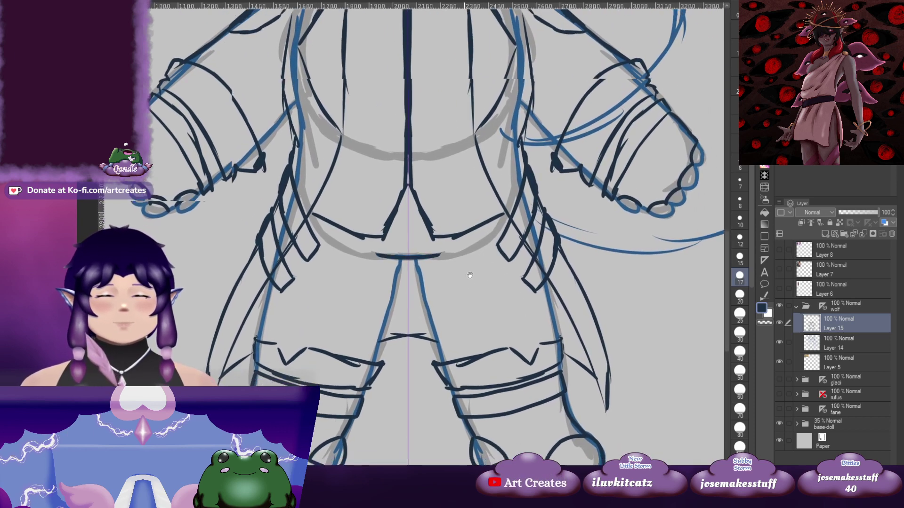
Darken the inner leg lines and draw a mirrored trouser crease from the vest hem down to each boot top
left_click_drag(413, 237, 437, 333)
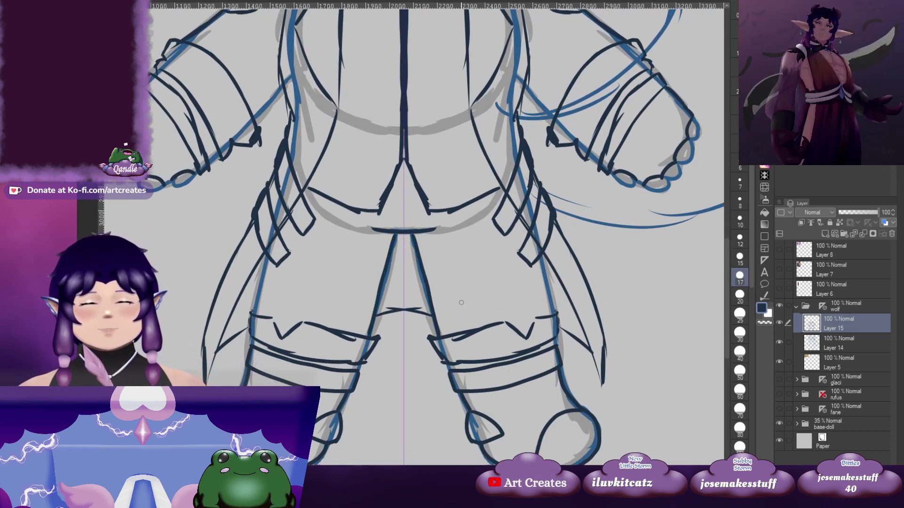
scroll(377, 292, "down", 1)
scroll(377, 292, "left", 2)
left_click_drag(299, 242, 287, 303)
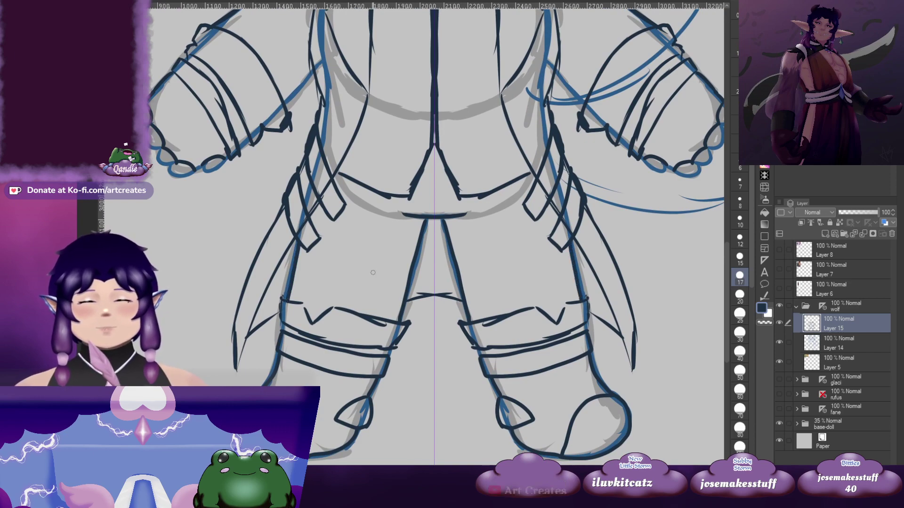
scroll(403, 257, "up", 8)
left_click_drag(403, 256, 452, 414)
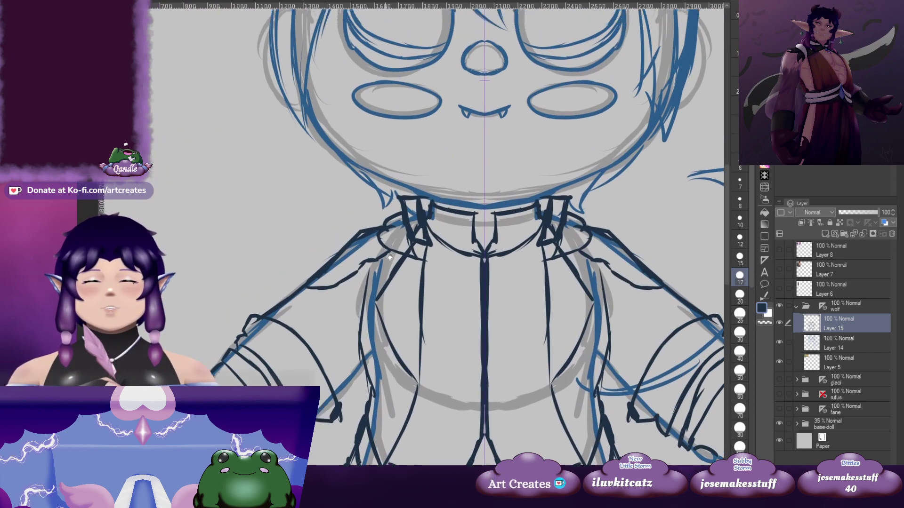
left_click_drag(337, 120, 375, 286)
left_click_drag(459, 363, 442, 329)
scroll(442, 329, "down", 20)
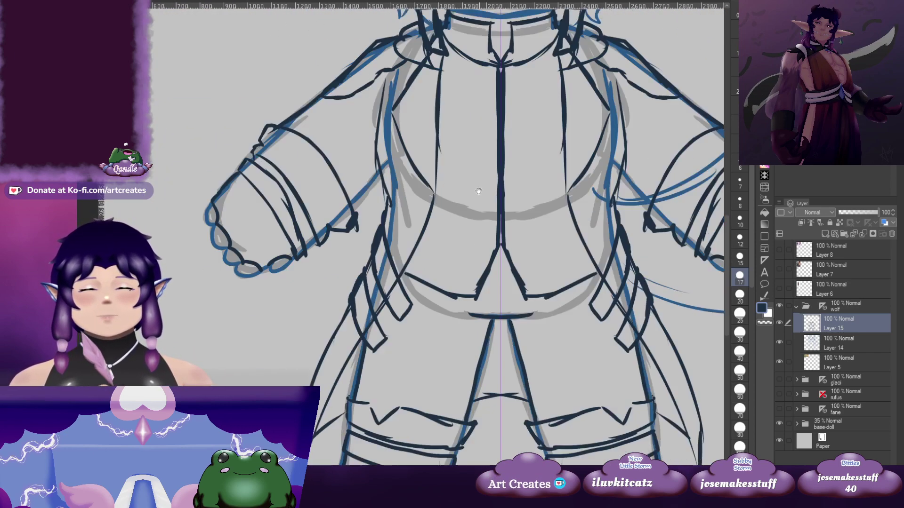
scroll(468, 198, "right", 2)
left_click_drag(423, 209, 407, 254)
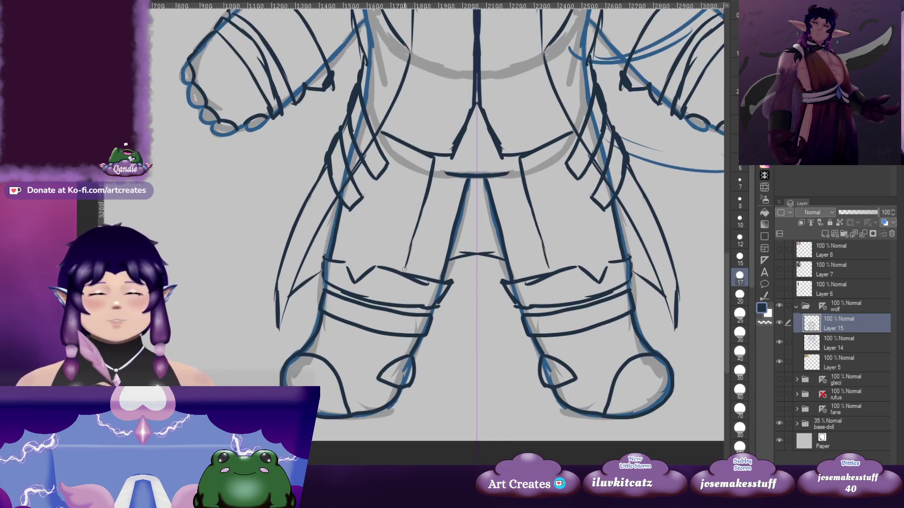
Add stepped inner edging to the mirrored collar and a small oval pull on the centre seam just below it
scroll(471, 306, "up", 10)
scroll(543, 367, "up", 10)
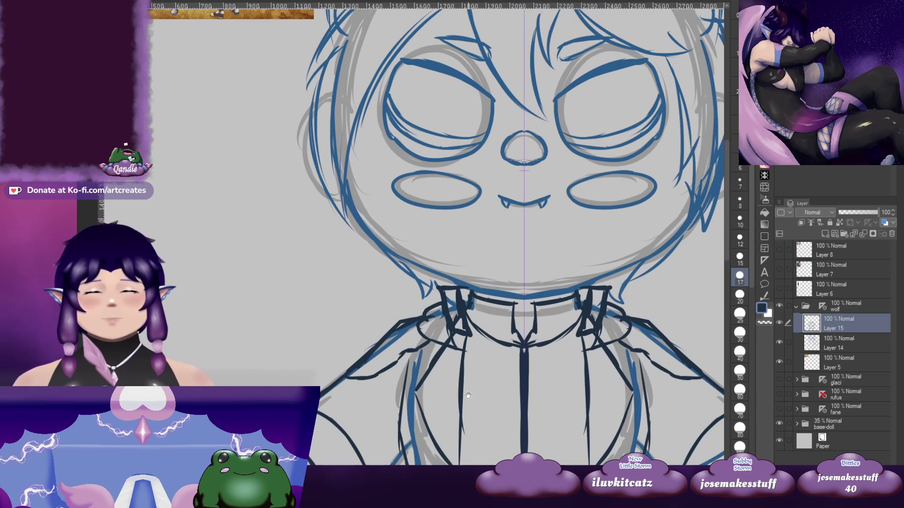
scroll(471, 377, "left", 3)
scroll(421, 391, "down", 1)
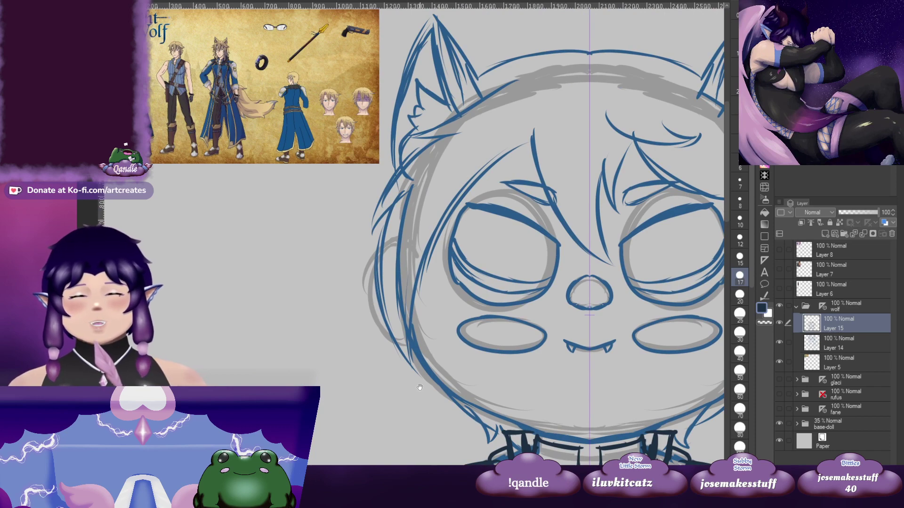
scroll(517, 360, "down", 10)
scroll(494, 170, "right", 3)
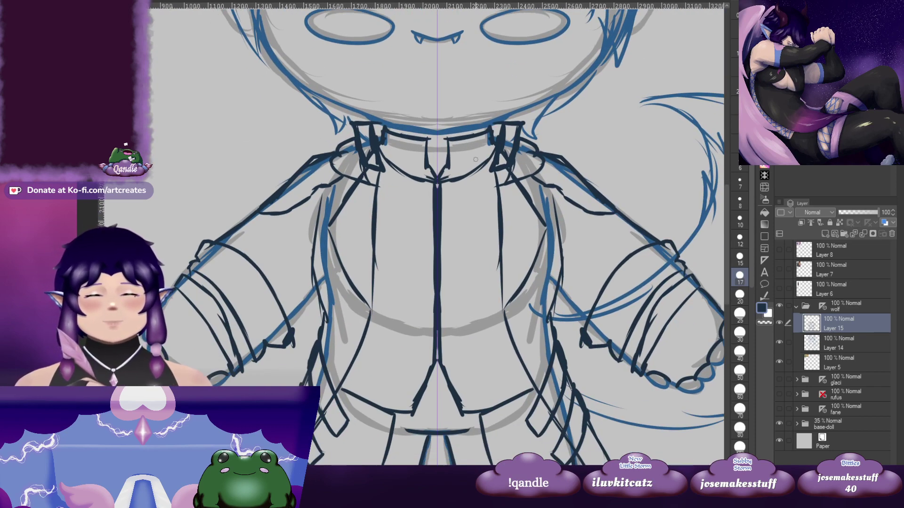
scroll(471, 179, "up", 10)
scroll(479, 377, "left", 3)
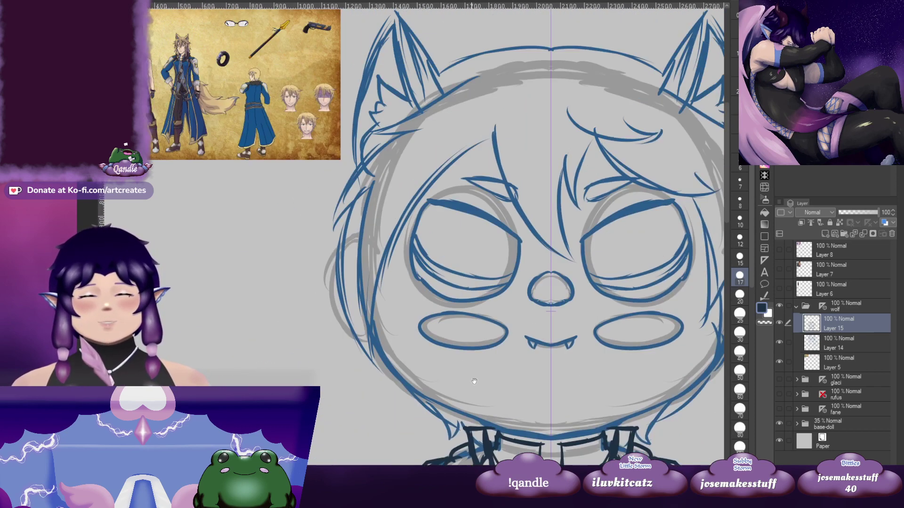
scroll(480, 413, "right", 3)
scroll(479, 413, "down", 10)
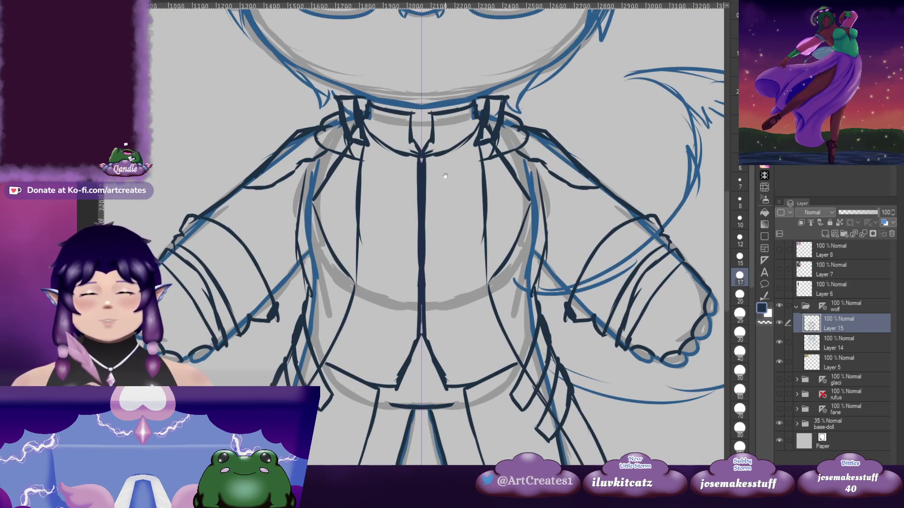
scroll(428, 177, "up", 2)
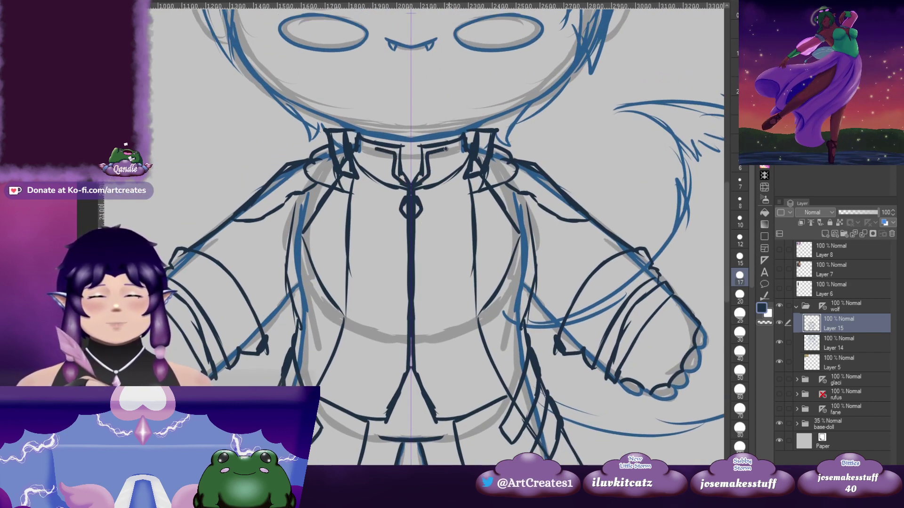
scroll(466, 142, "up", 10)
scroll(492, 292, "right", 3)
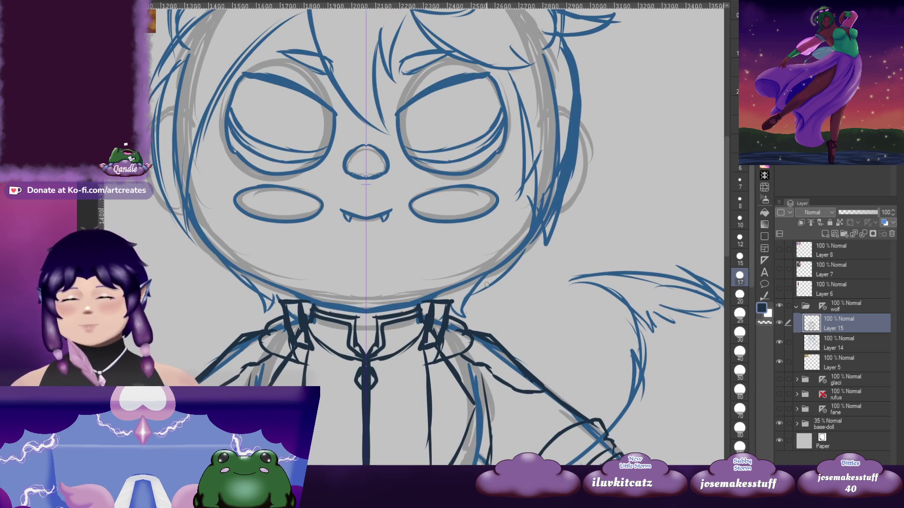
scroll(487, 286, "down", 2)
left_click_drag(589, 400, 527, 345)
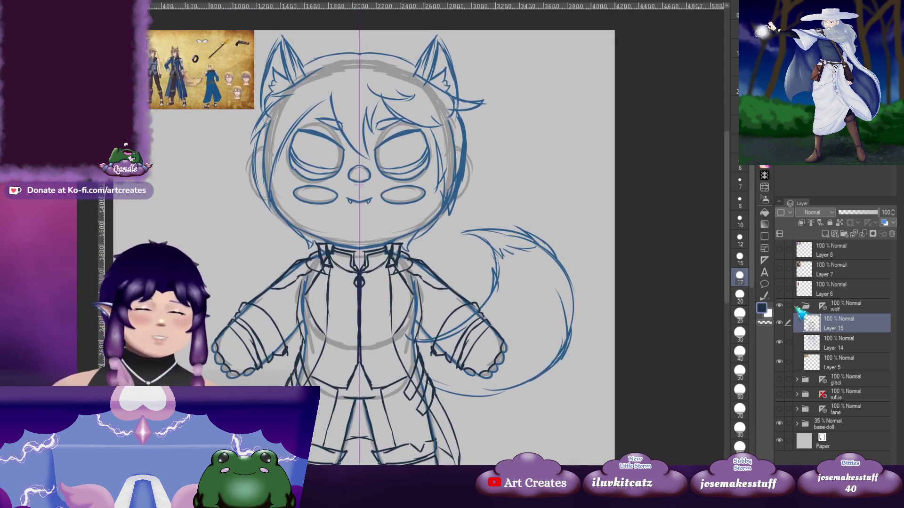
Collapse and hide the wolf folder, and show Layer 6 with the blue-haired character reference
left_click(796, 307)
left_click(779, 306)
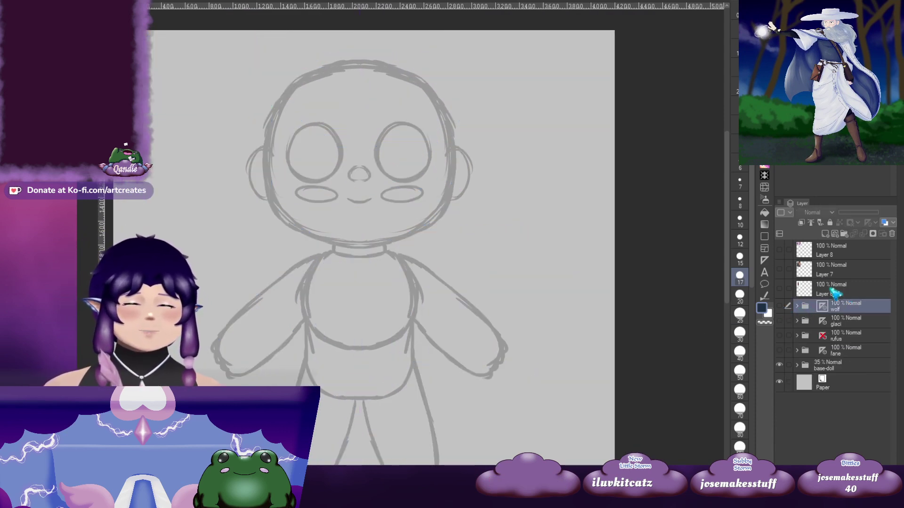
left_click(779, 288)
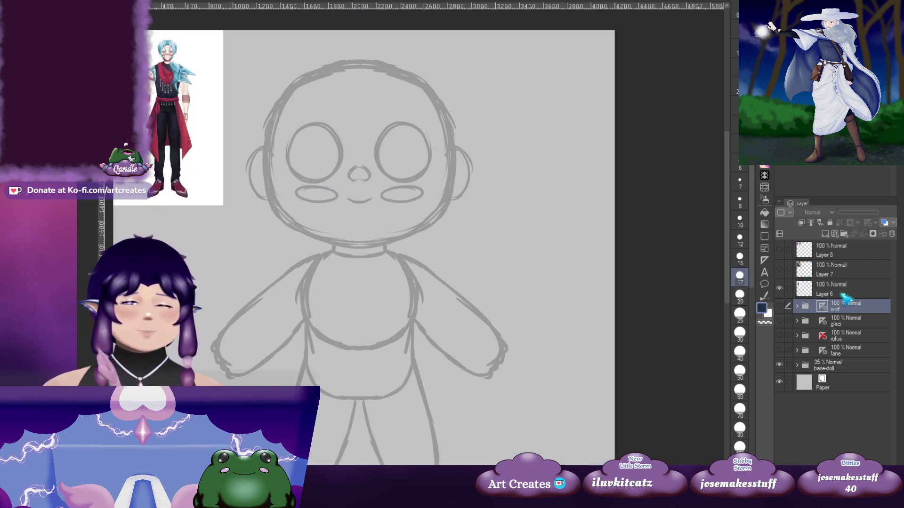
Create a layer folder above Layer 6, name it "aerier" and move Layer 6 into it
left_click(843, 294)
left_click(844, 234)
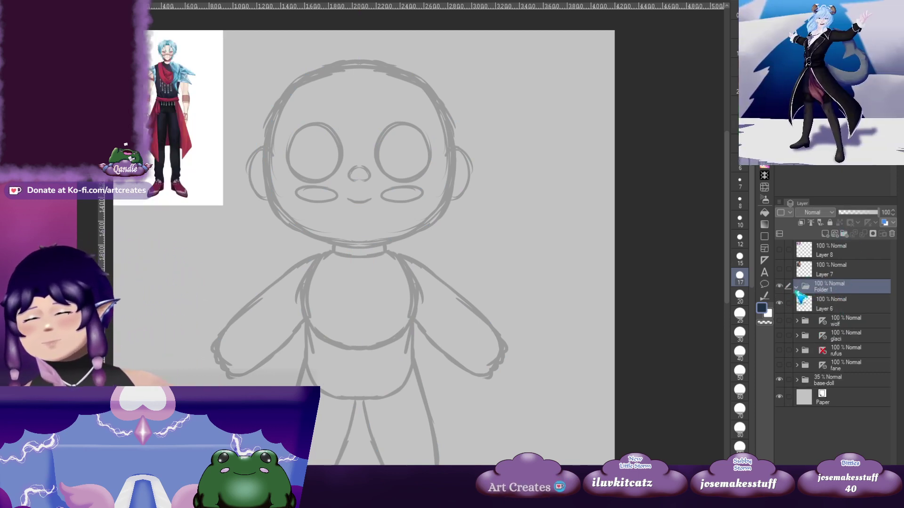
type("aerier")
key("Return")
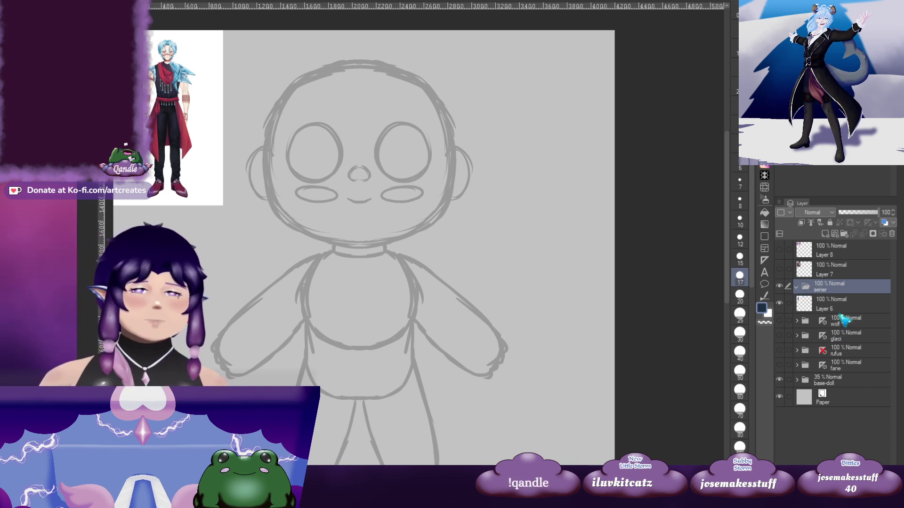
mouse_move(857, 311)
left_mouse_down()
mouse_move(847, 306)
mouse_move(865, 295)
left_mouse_up()
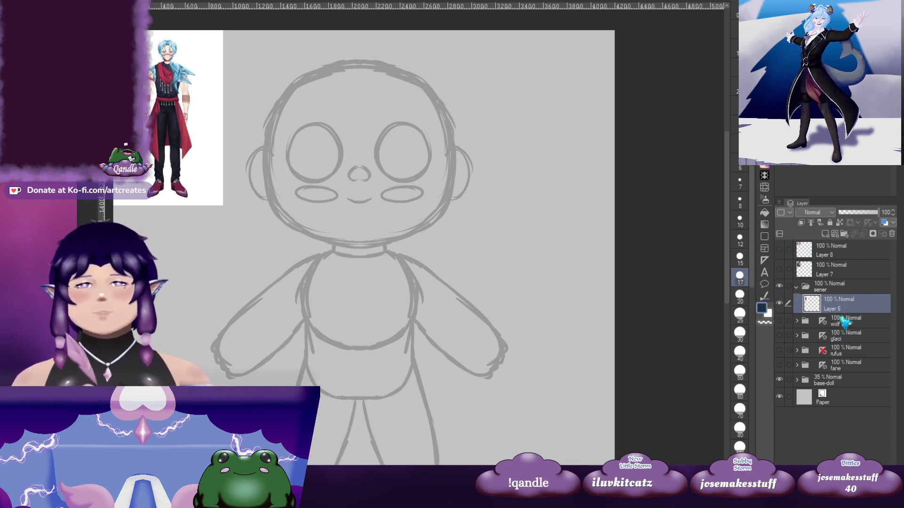
Add a new empty raster layer above Layer 6 inside the aerier folder
left_click_drag(503, 320, 607, 301)
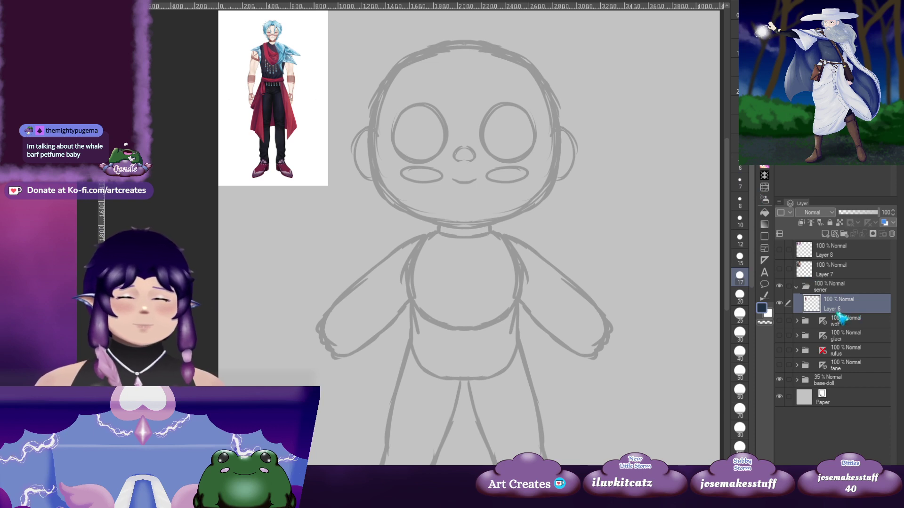
left_click(825, 234)
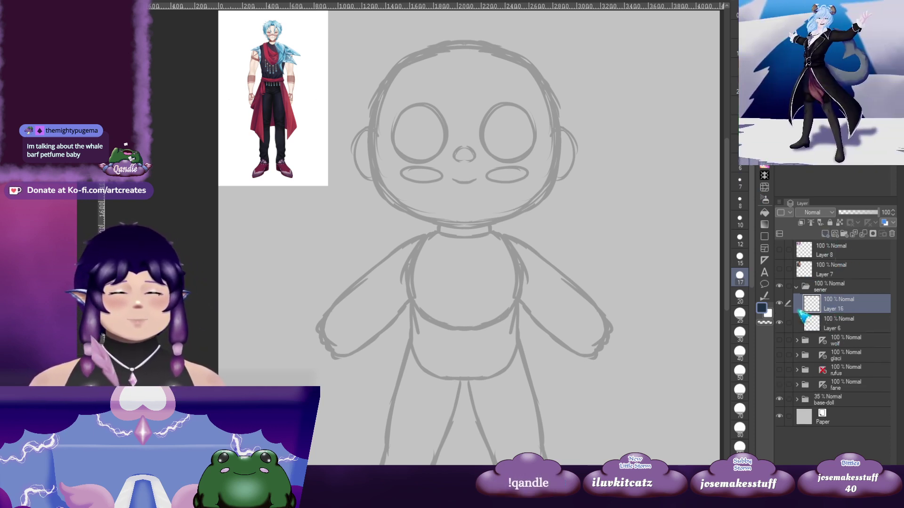
left_click_drag(486, 227, 476, 298)
scroll(444, 266, "up", 1)
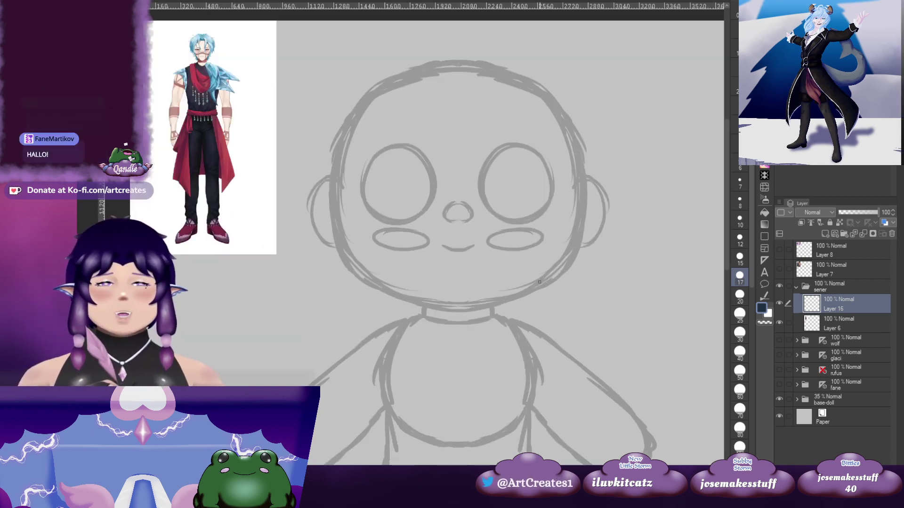
Collapse and hide the aerier folder, and show the fane folder to examine its red doll sketch from head to feet
left_click(797, 286)
left_click(779, 345)
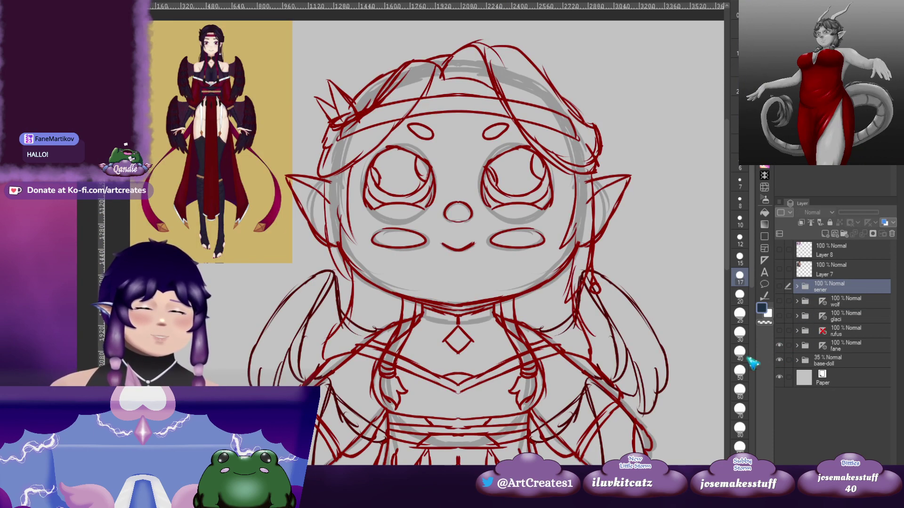
left_click_drag(568, 375, 521, 215)
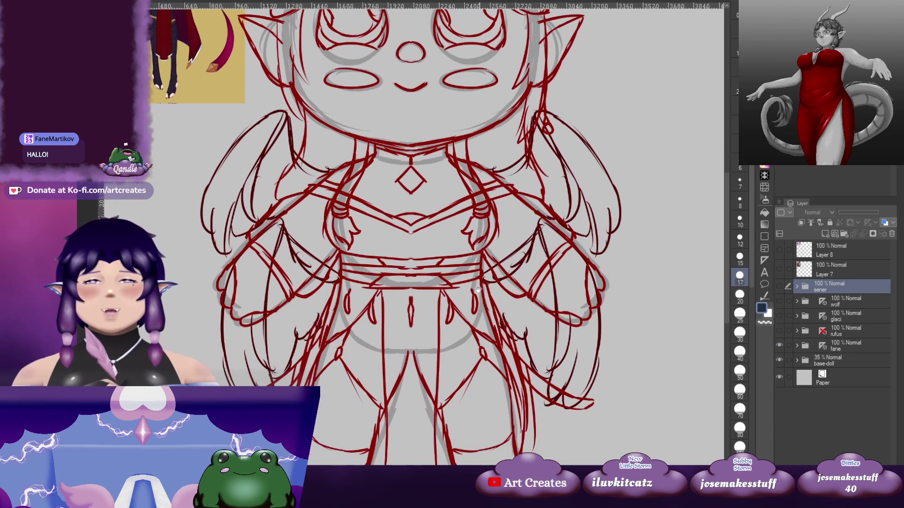
left_click_drag(445, 345, 438, 375)
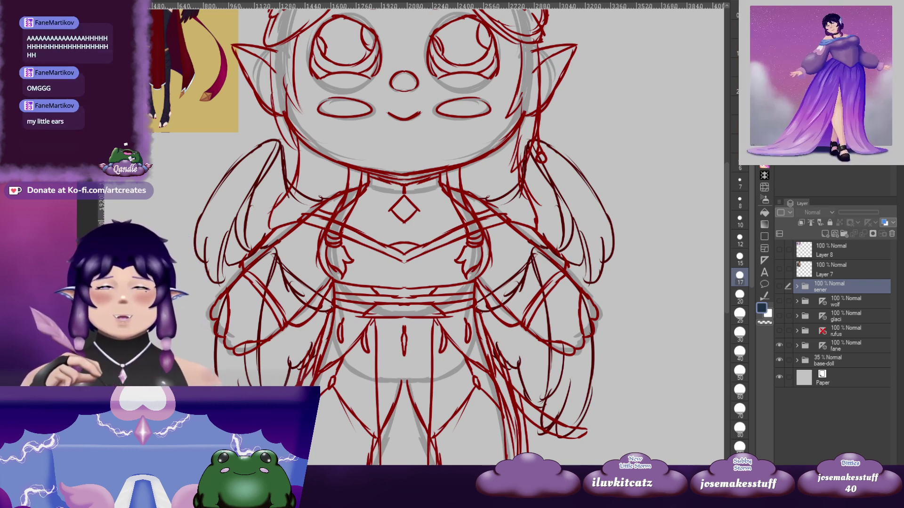
scroll(474, 236, "down", 3)
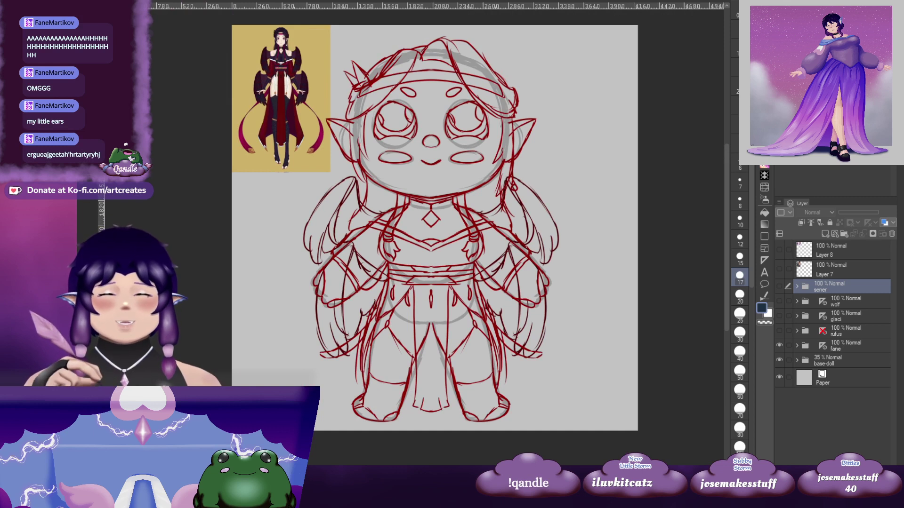
left_click_drag(590, 240, 572, 216)
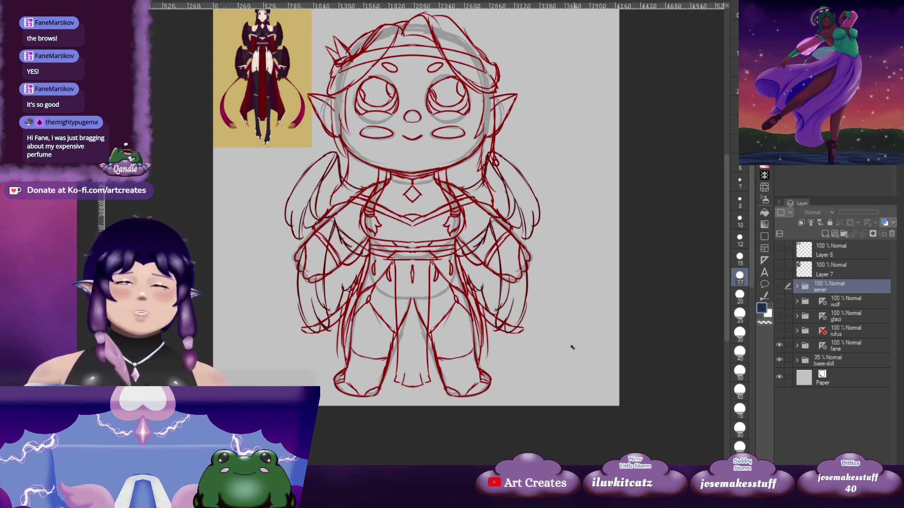
Hide the fane folder and view the rufus, glaci and wolf doll sketches one at a time
left_click(779, 346)
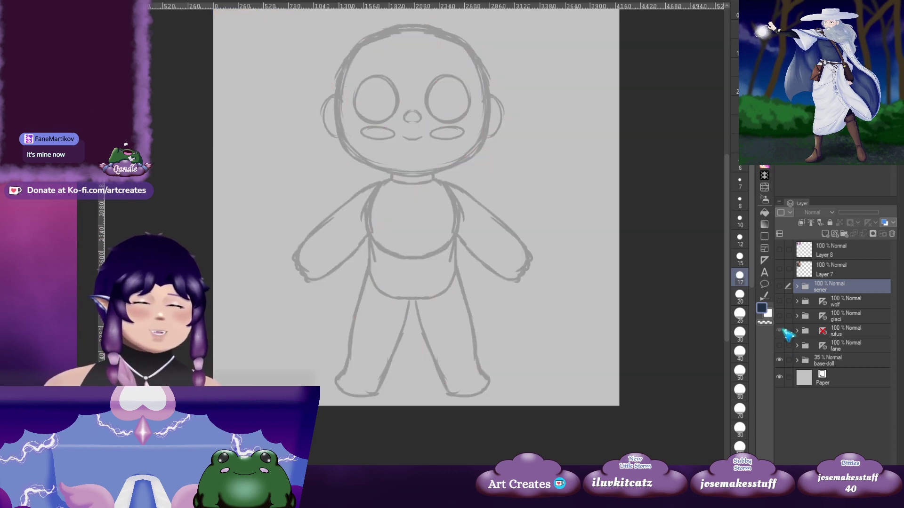
left_click(780, 330)
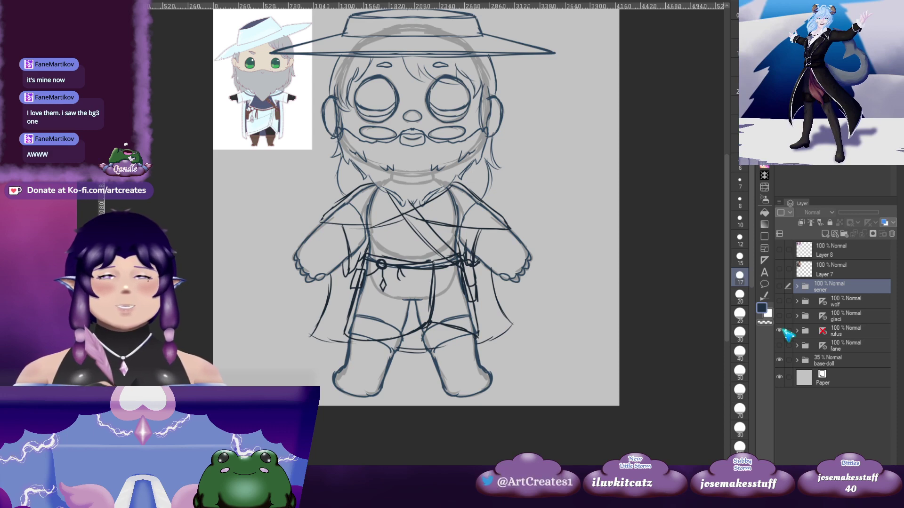
left_click(780, 331)
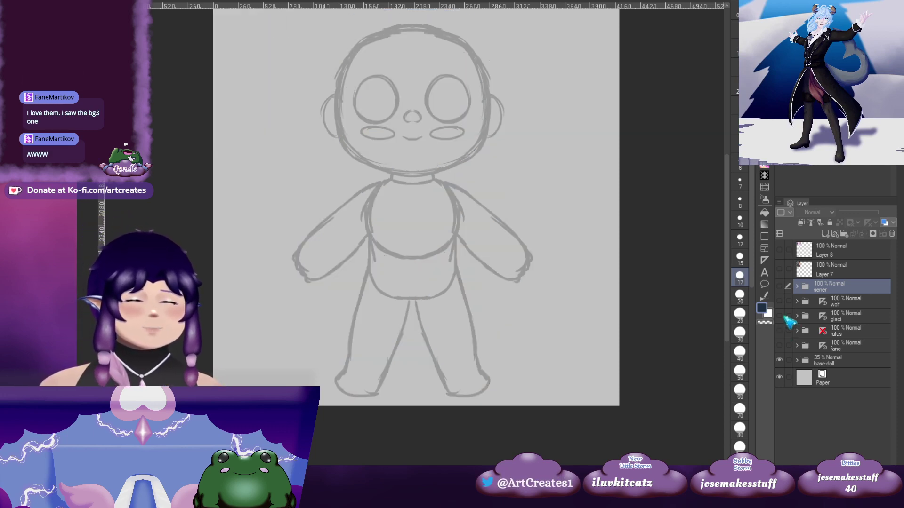
left_click(779, 315)
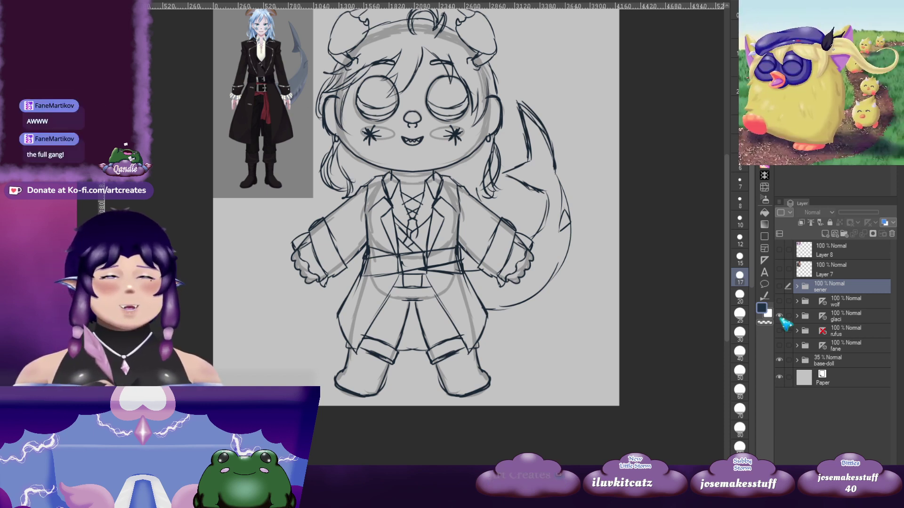
left_click(780, 316)
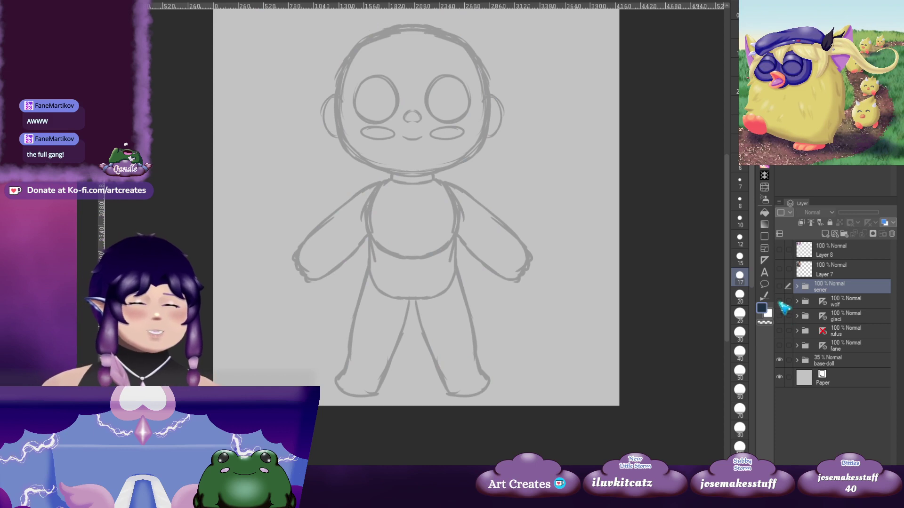
left_click(780, 301)
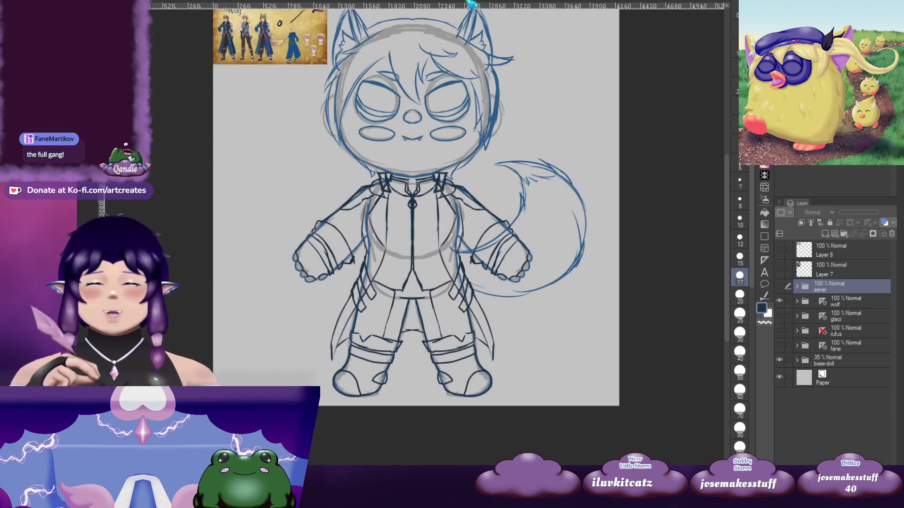
Hide the wolf folder and view the reference images in the sener folder, Layer 7 and Layer 8 one at a time
left_click_drag(518, 176, 492, 218)
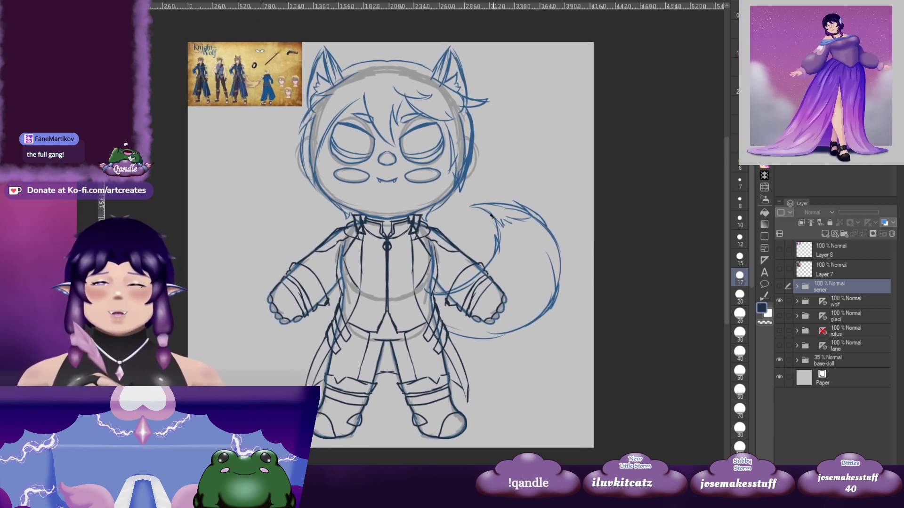
left_click(779, 302)
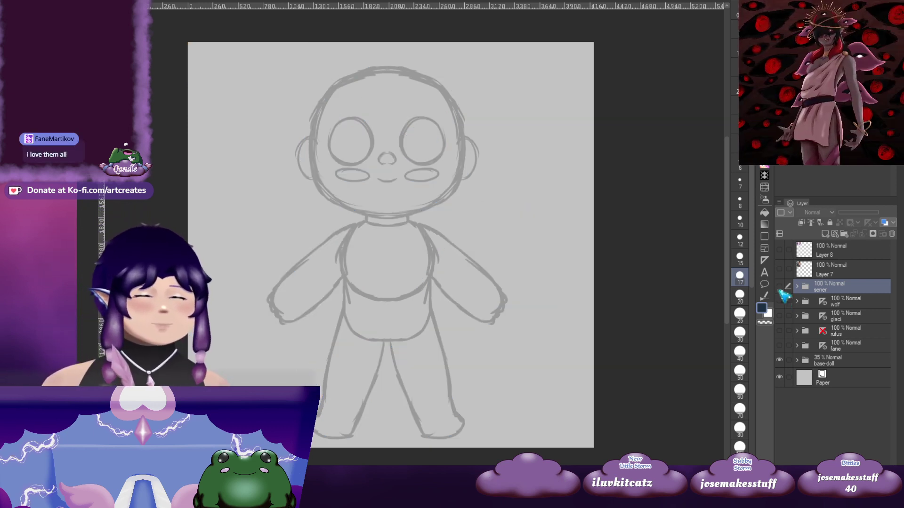
left_click(779, 287)
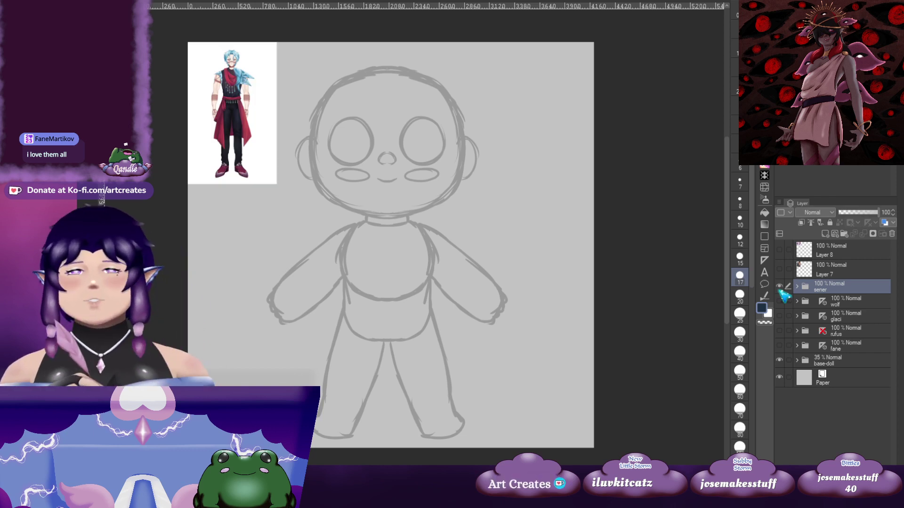
left_click(779, 287)
left_click(779, 269)
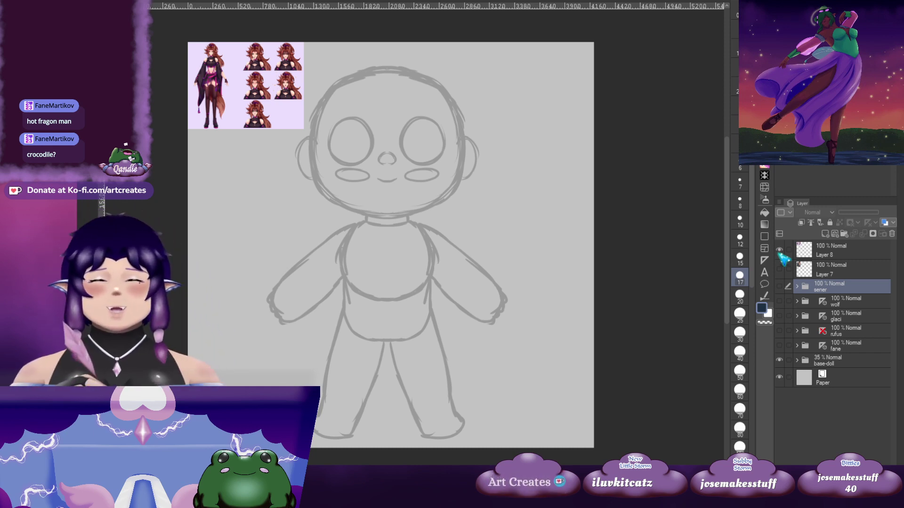
left_click(779, 250)
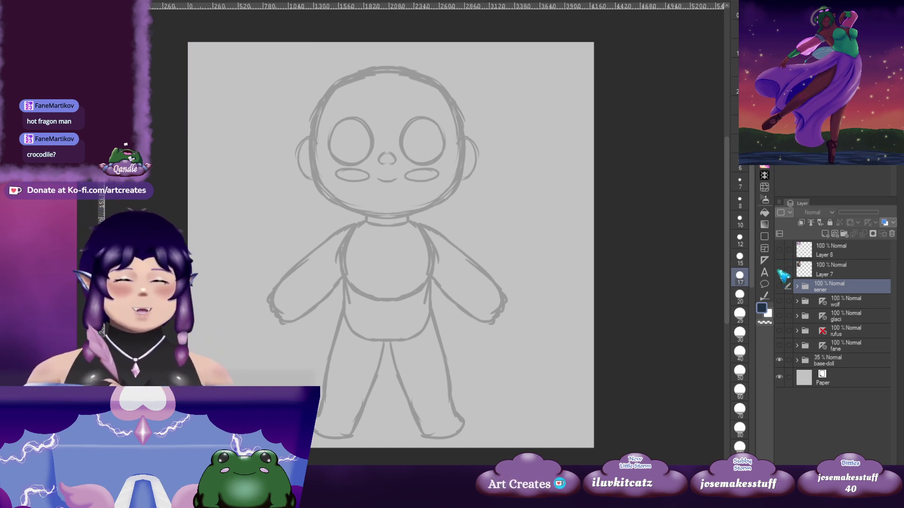
left_click(779, 269)
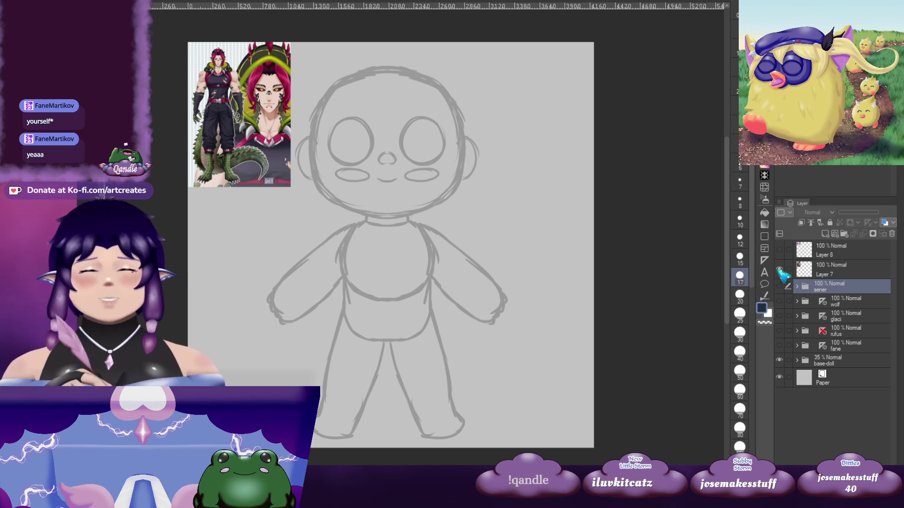
left_click(779, 269)
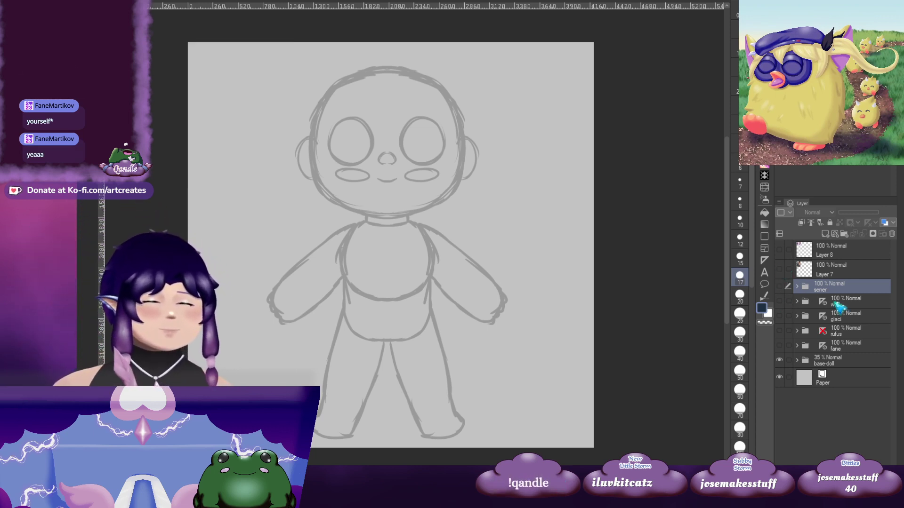
Create a layer folder named "art" above the wolf folder and add a new raster layer inside it
left_click(840, 303)
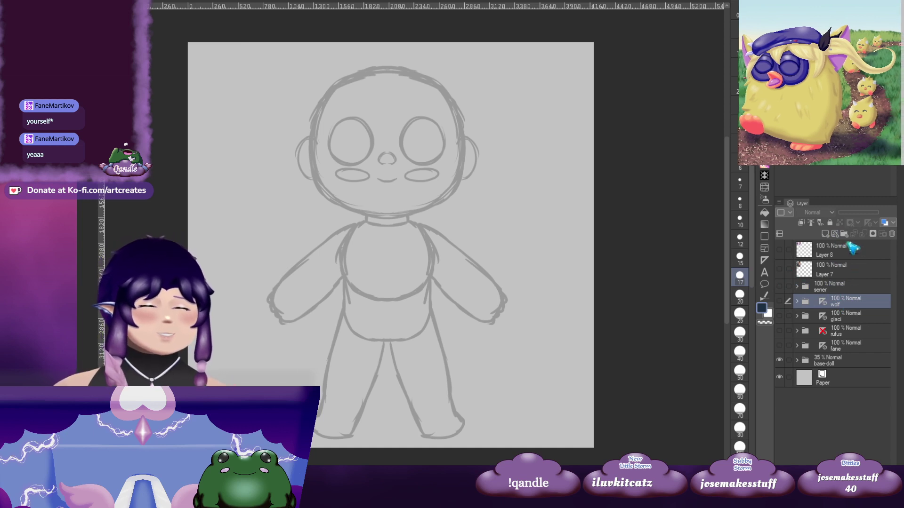
left_click(845, 235)
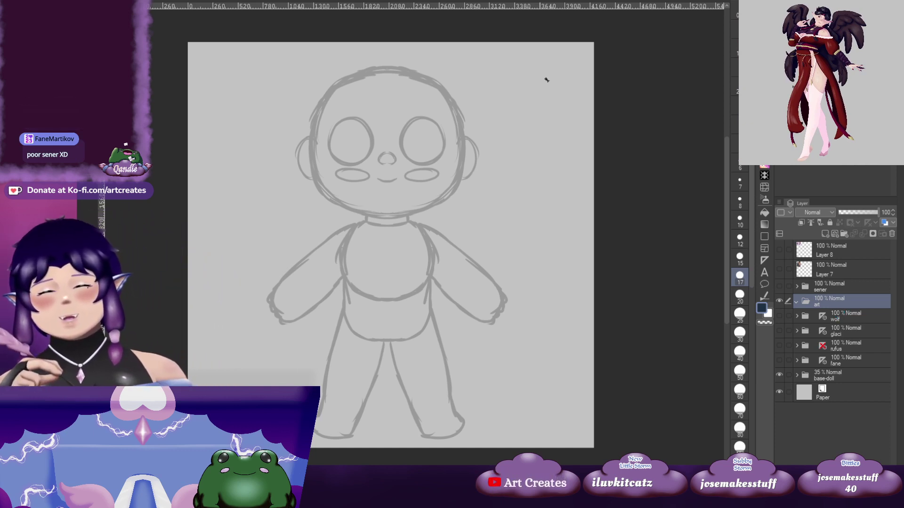
left_click(826, 233)
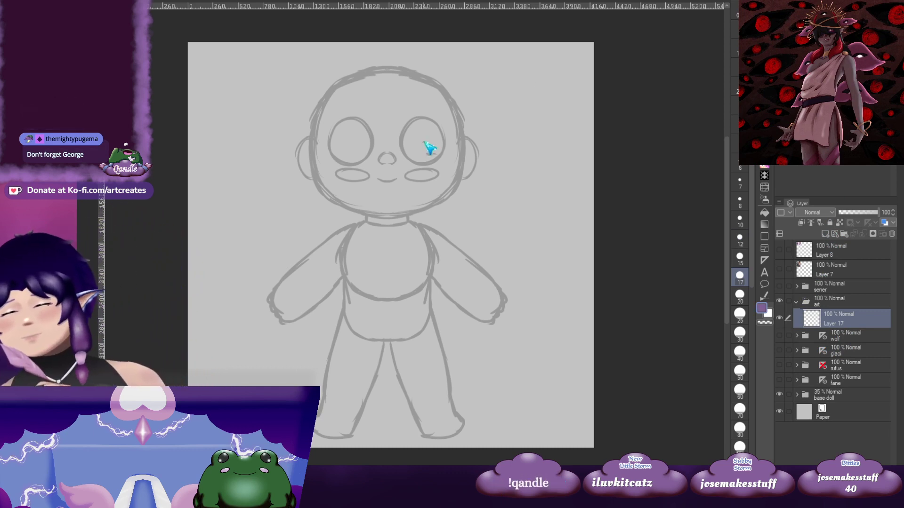
Copy the vertical symmetry ruler from the wolf folder to the art folder and keep the new raster layer active
scroll(430, 144, "up", 1)
scroll(430, 149, "up", 1)
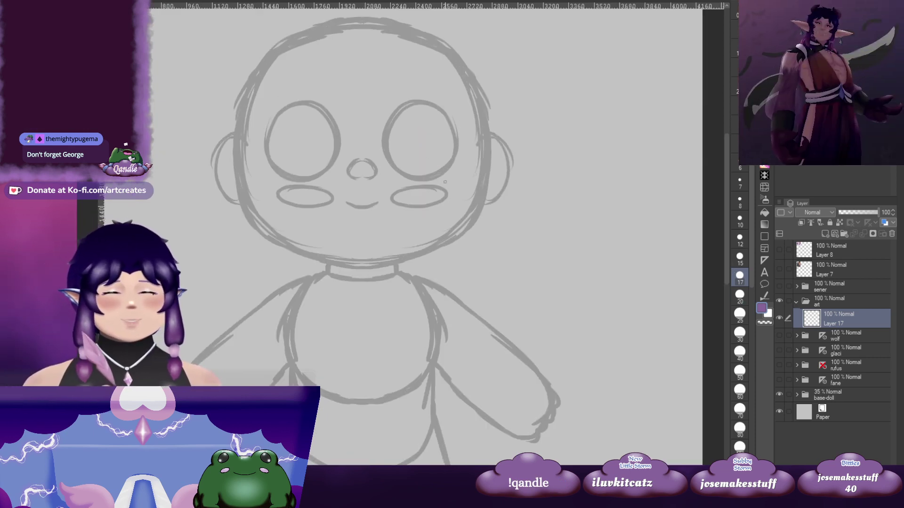
left_click_drag(419, 156, 454, 194)
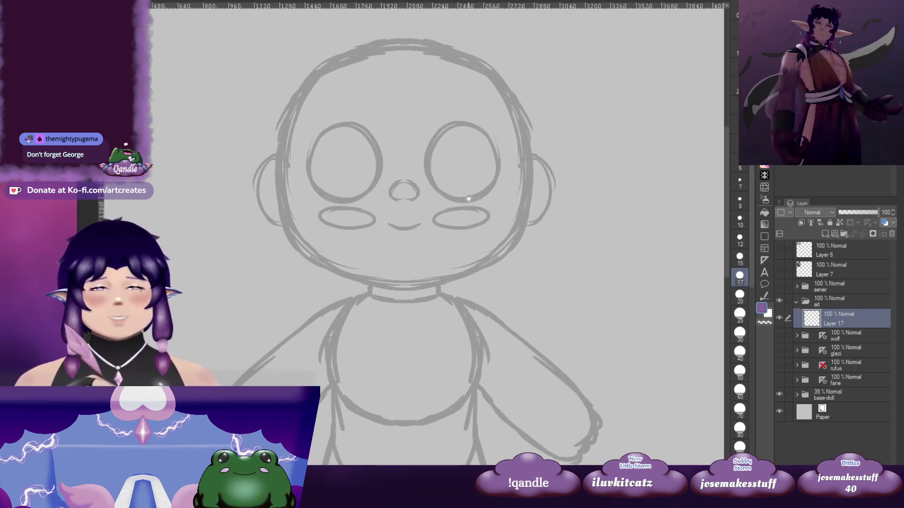
left_click(832, 336)
left_click(843, 323)
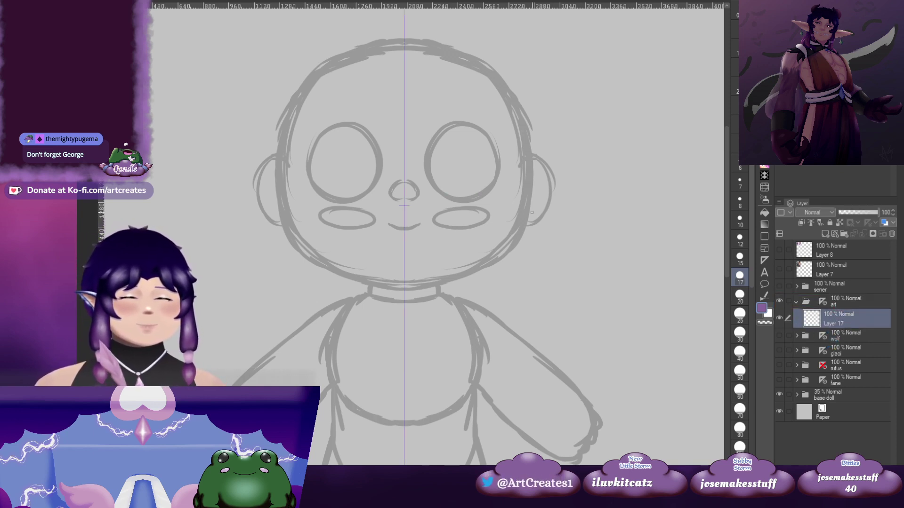
Sketch mirrored purple eye outlines with curved lower edges over the base doll's eyes
left_click_drag(450, 191, 512, 202)
key("ctrl+z")
key("ctrl+z")
key("ctrl+z")
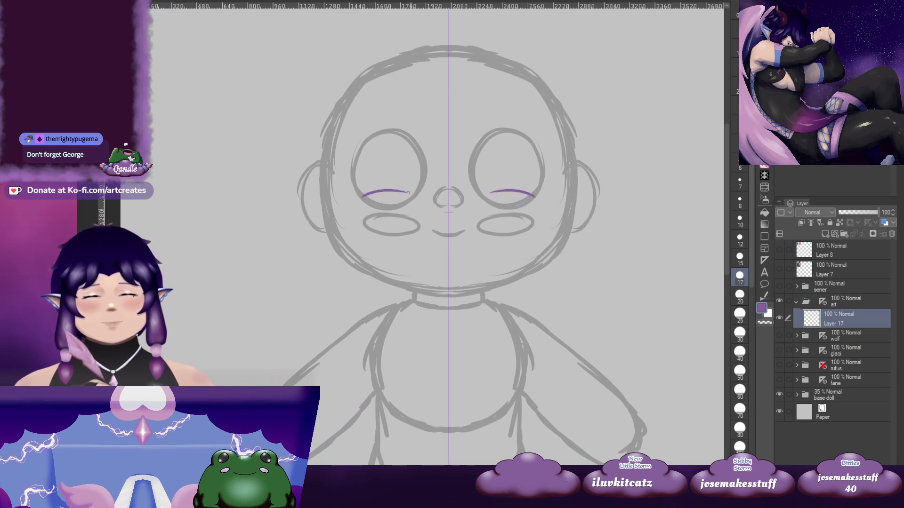
left_click_drag(364, 191, 367, 140)
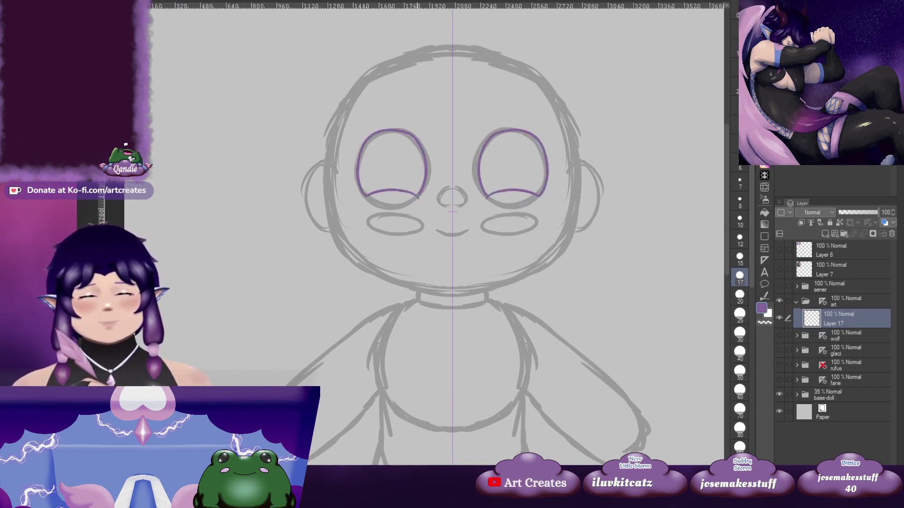
Sketch the purple smile and the mirrored oval cheek marks over the base doll's face
scroll(463, 207, "down", 2)
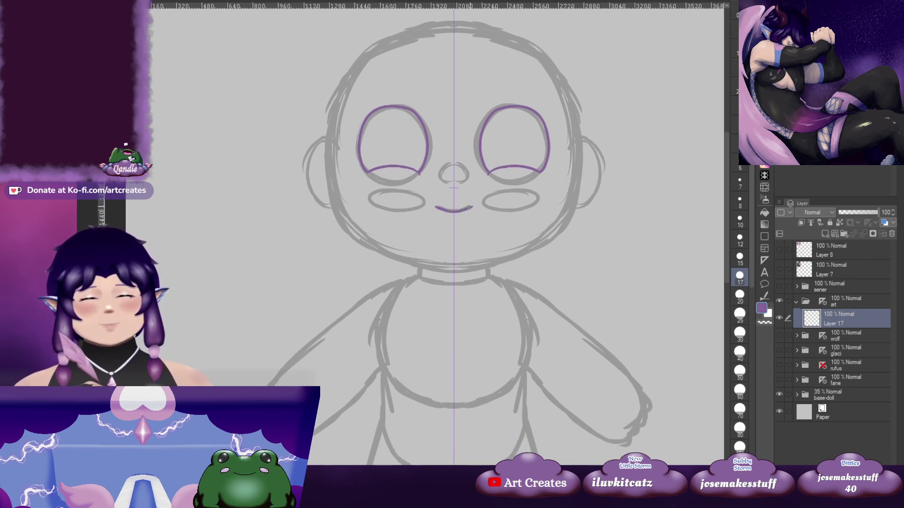
left_click_drag(469, 207, 461, 207)
left_click_drag(522, 190, 532, 198)
left_click_drag(466, 185, 477, 189)
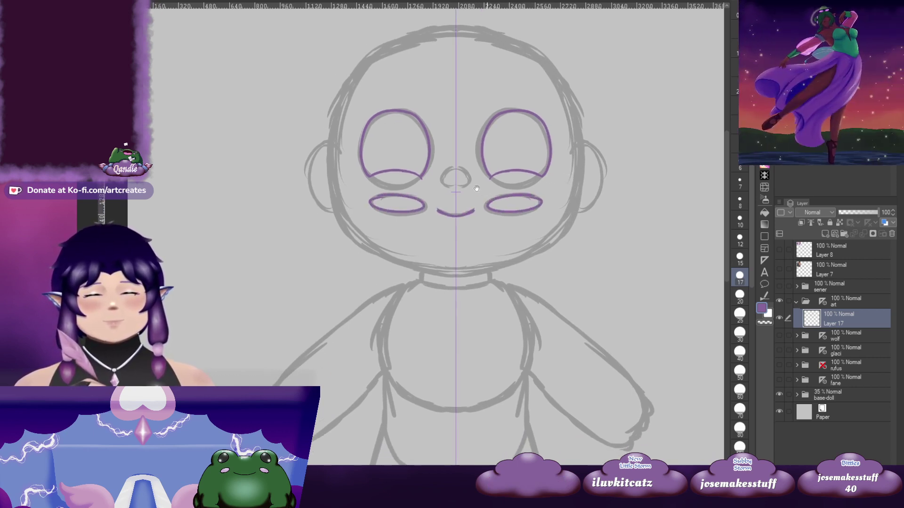
Add curved lid lines across both eyes and sketch short mirrored eyebrows above them
left_click_drag(567, 123, 515, 151)
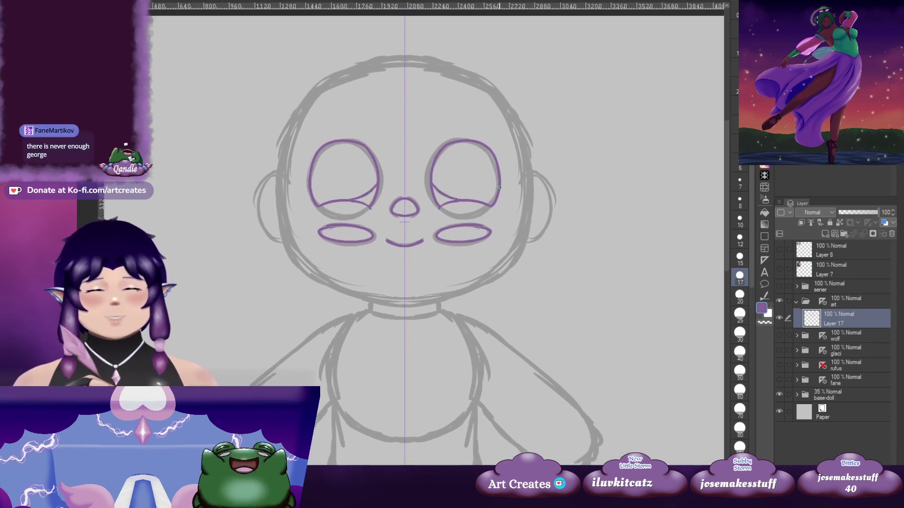
mouse_move(498, 183)
left_mouse_down()
mouse_move(476, 203)
mouse_move(483, 195)
mouse_move(475, 200)
mouse_move(480, 194)
mouse_move(465, 182)
mouse_move(503, 178)
left_mouse_up()
key("ctrl+z")
key("ctrl+z")
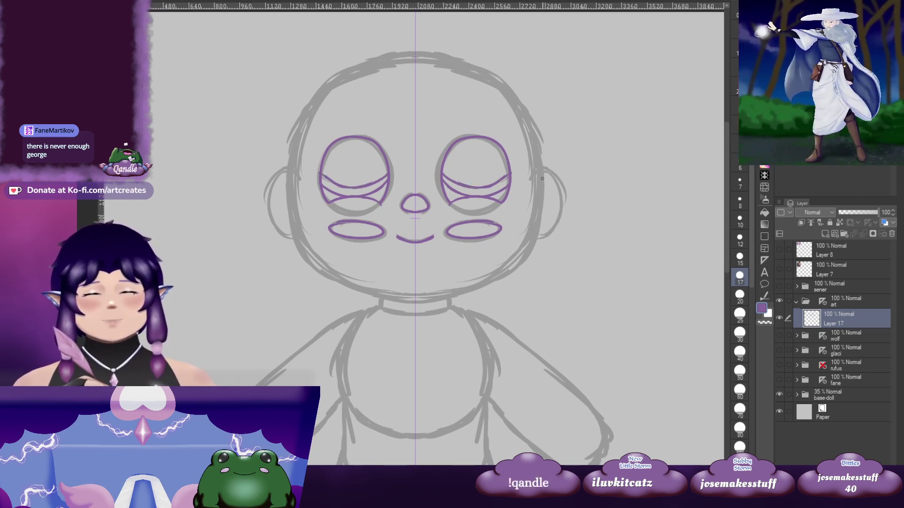
left_click_drag(526, 145, 559, 155)
left_click_drag(498, 132, 525, 139)
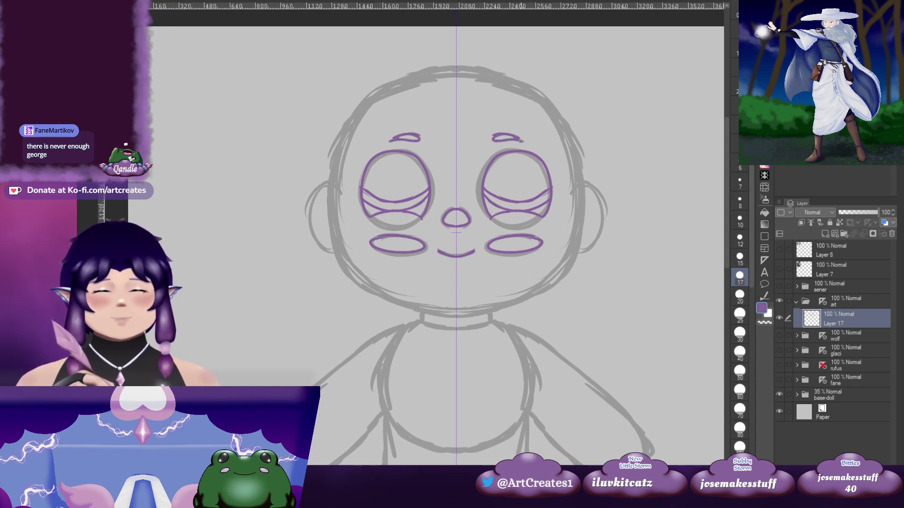
Sketch mirrored jagged bangs across the forehead, meeting in a point at the centre line
left_click_drag(617, 145, 566, 146)
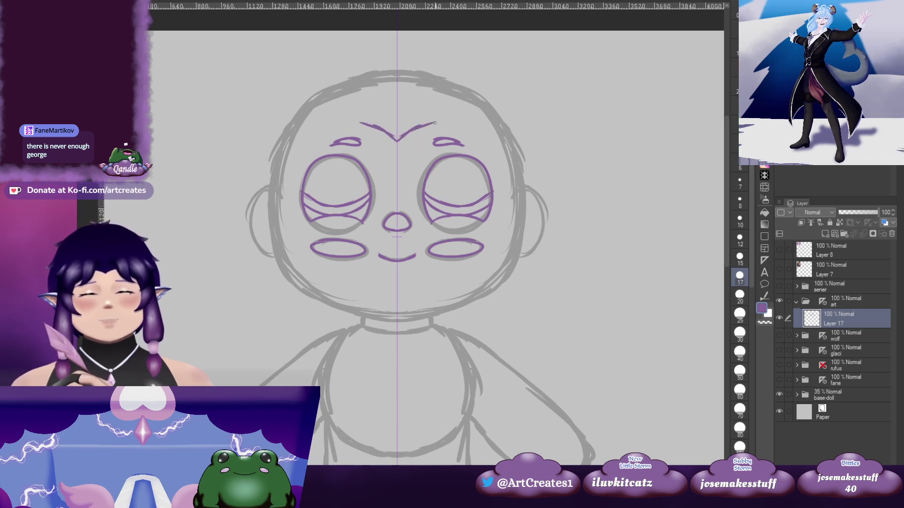
mouse_move(435, 122)
left_mouse_down()
mouse_move(419, 129)
mouse_move(398, 112)
mouse_move(447, 162)
mouse_move(442, 130)
mouse_move(494, 138)
left_mouse_up()
left_click_drag(378, 114, 401, 126)
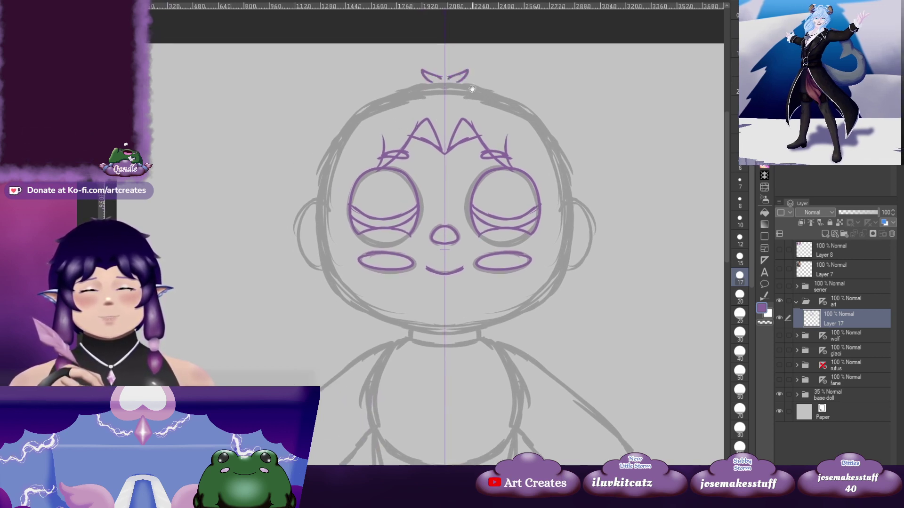
Sketch the mirrored outer hair outline over the crown, with pointed tufts sweeping down both sides of the head
mouse_move(472, 86)
left_mouse_down()
mouse_move(430, 77)
mouse_move(396, 84)
mouse_move(404, 61)
mouse_move(301, 101)
mouse_move(330, 123)
mouse_move(337, 104)
left_mouse_up()
mouse_move(309, 79)
left_mouse_down()
mouse_move(331, 86)
mouse_move(299, 124)
mouse_move(292, 152)
mouse_move(315, 146)
left_mouse_up()
mouse_move(344, 139)
left_mouse_down()
mouse_move(325, 137)
mouse_move(315, 172)
left_mouse_up()
mouse_move(299, 137)
left_mouse_down()
mouse_move(323, 174)
mouse_move(349, 122)
left_mouse_up()
mouse_move(364, 85)
left_mouse_down()
mouse_move(348, 125)
mouse_move(391, 92)
mouse_move(385, 104)
left_mouse_up()
left_click_drag(601, 169, 582, 146)
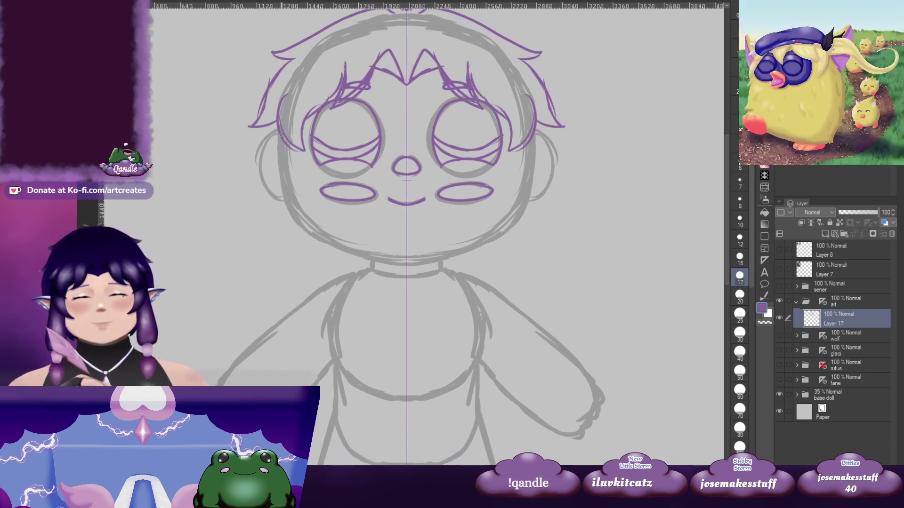
Sketch mirrored pointed elf ears with notched outer edges over the base doll's round ears
mouse_move(265, 126)
left_mouse_down()
mouse_move(271, 179)
mouse_move(284, 192)
left_mouse_up()
mouse_move(261, 144)
left_mouse_down()
mouse_move(303, 187)
mouse_move(290, 160)
mouse_move(305, 185)
left_mouse_up()
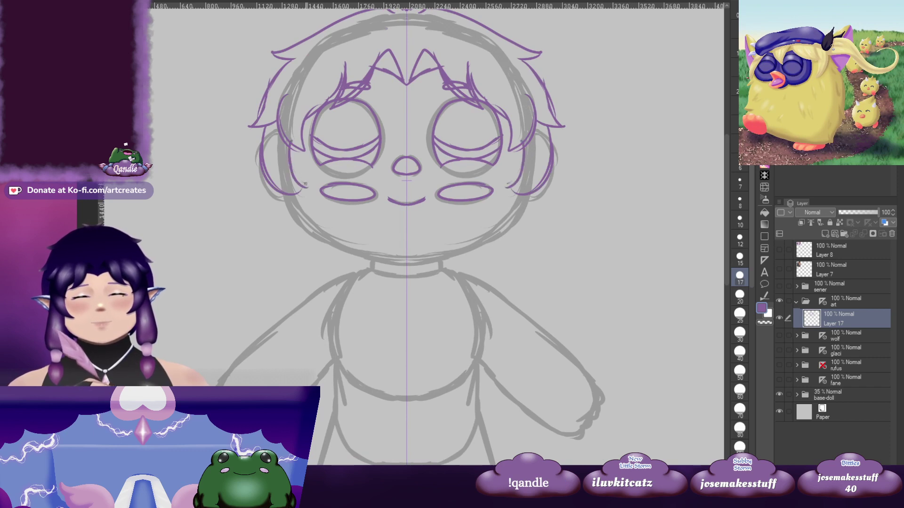
mouse_move(570, 152)
left_mouse_down()
mouse_move(527, 134)
mouse_move(555, 152)
mouse_move(544, 169)
left_mouse_up()
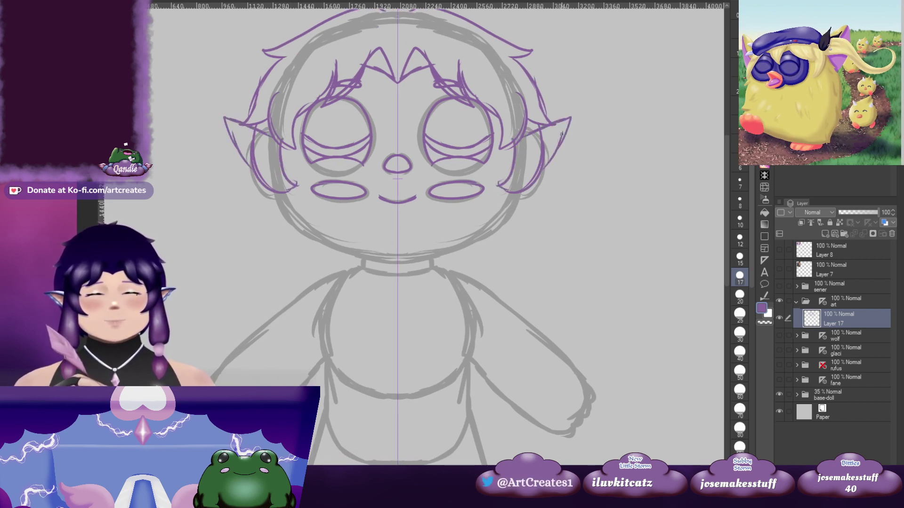
key("ctrl+z")
key("ctrl+z")
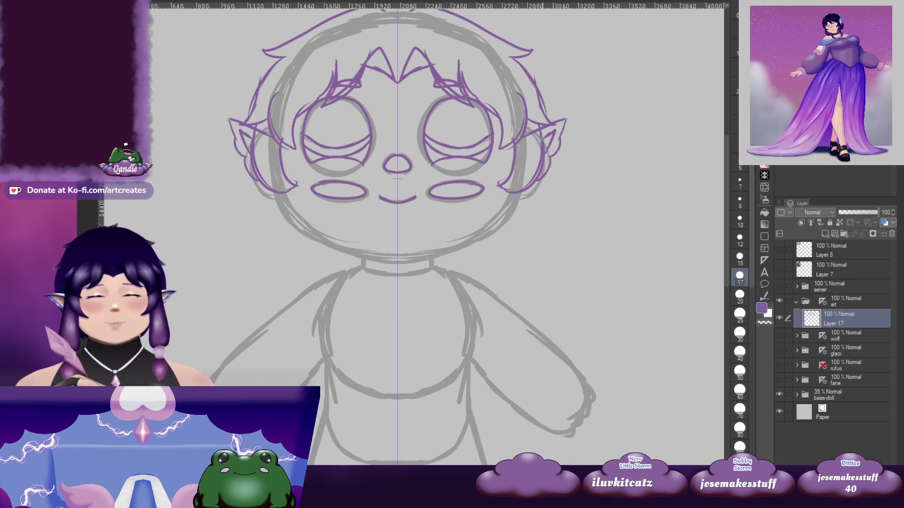
Sketch mirrored long side locks hanging below the ears, each gathered by a hair tie and ending in a curled tuft
left_click_drag(552, 208, 547, 170)
left_click_drag(454, 167, 470, 155)
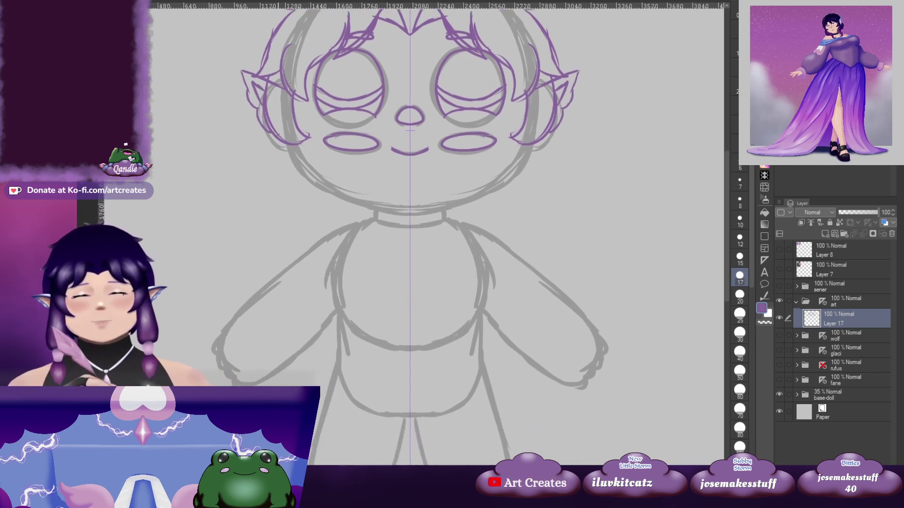
left_click_drag(277, 141, 273, 220)
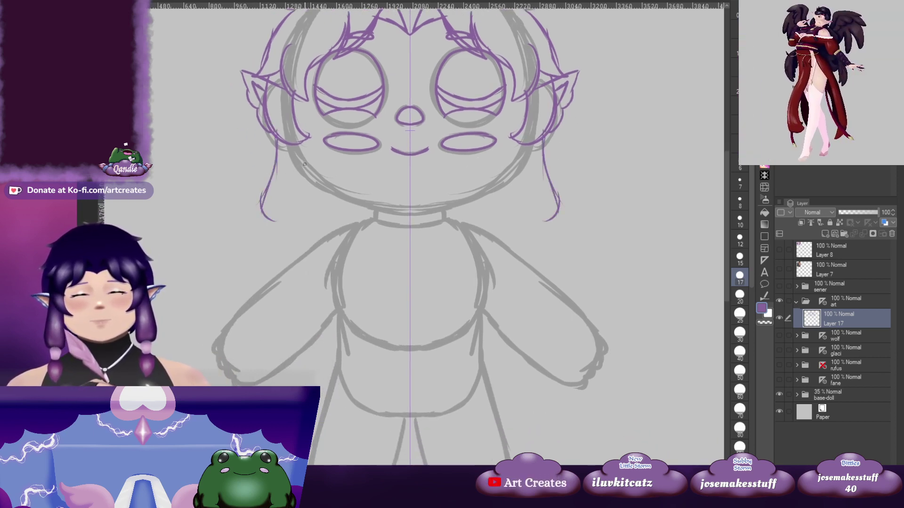
left_click_drag(308, 163, 302, 215)
mouse_move(568, 203)
left_mouse_down()
mouse_move(530, 207)
mouse_move(507, 237)
mouse_move(508, 223)
left_mouse_up()
left_click_drag(506, 233, 510, 227)
mouse_move(517, 222)
left_mouse_down()
mouse_move(517, 207)
mouse_move(499, 240)
mouse_move(513, 246)
left_mouse_up()
mouse_move(470, 175)
left_mouse_down()
mouse_move(456, 238)
mouse_move(459, 222)
mouse_move(452, 229)
left_mouse_up()
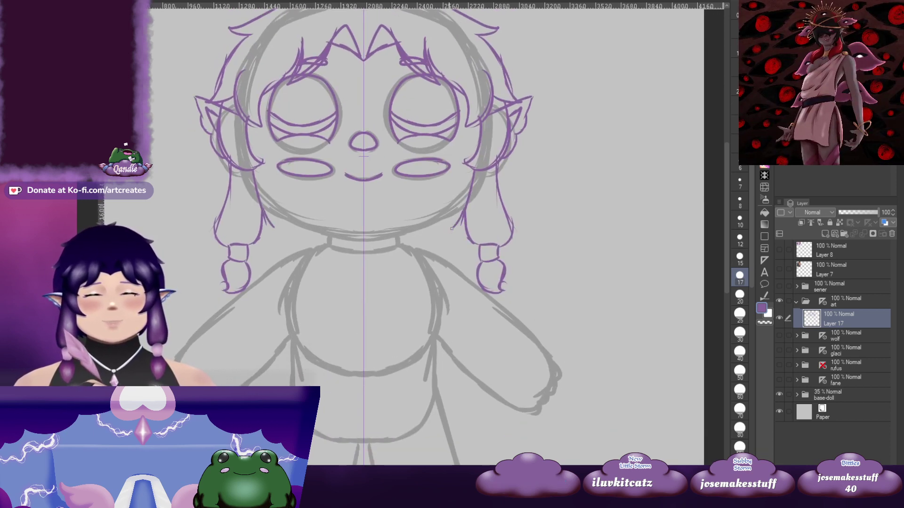
Sketch the short hair tufts beside the neck and trace the jawline in purple down to the chin
key("ctrl+z")
left_click_drag(263, 214, 273, 231)
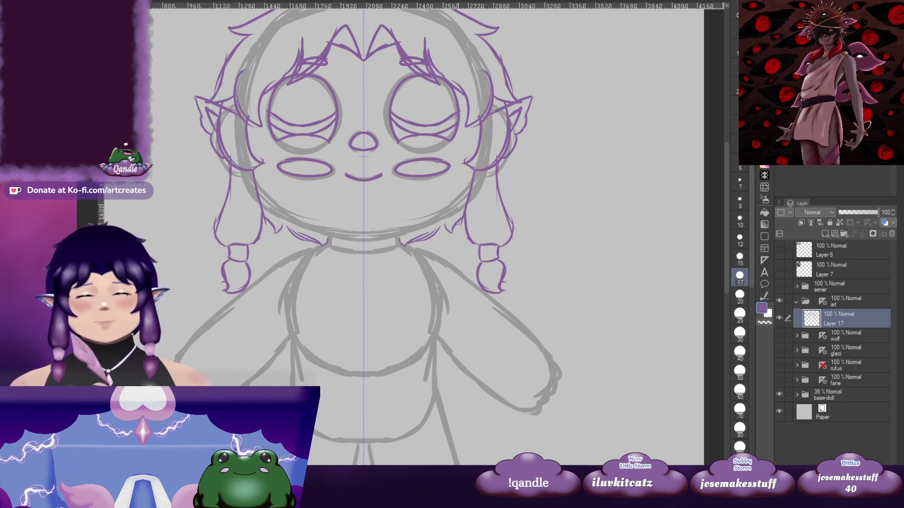
mouse_move(498, 209)
left_mouse_down()
mouse_move(447, 249)
mouse_move(439, 282)
mouse_move(523, 248)
mouse_move(548, 128)
left_mouse_up()
mouse_move(406, 195)
left_mouse_down()
mouse_move(470, 179)
mouse_move(515, 144)
left_mouse_up()
mouse_move(483, 175)
left_mouse_down()
mouse_move(510, 154)
mouse_move(502, 228)
mouse_move(524, 200)
left_mouse_up()
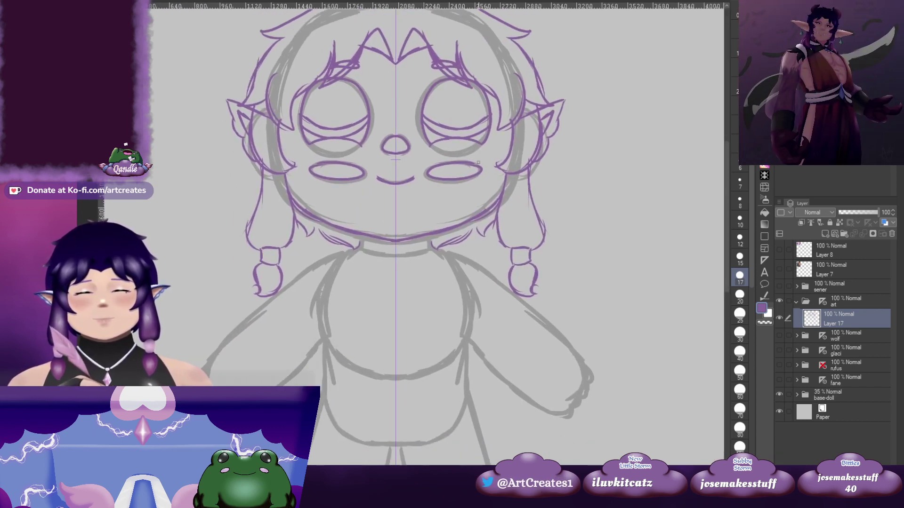
Draw a single beauty mark below one eye with the art folder's symmetry ruler disabled, and re-enable the ruler
left_click(822, 302)
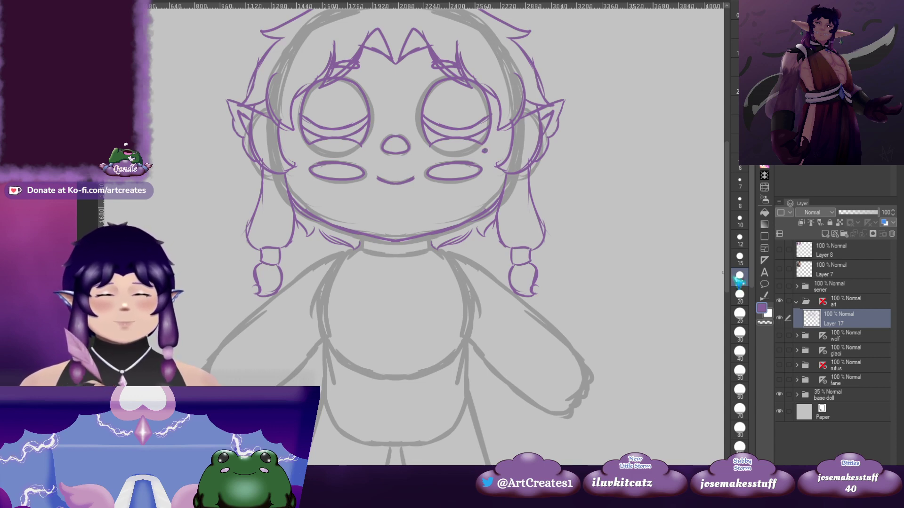
left_click(822, 301)
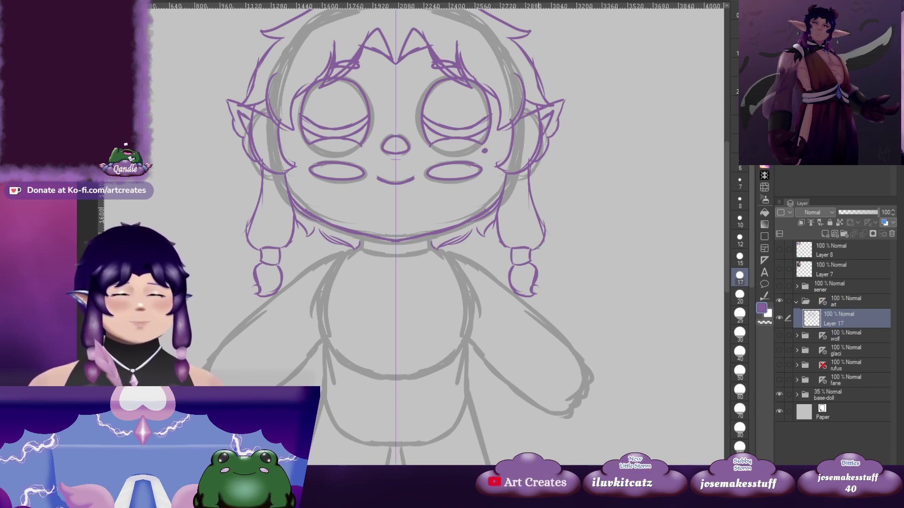
left_click_drag(548, 274, 489, 274)
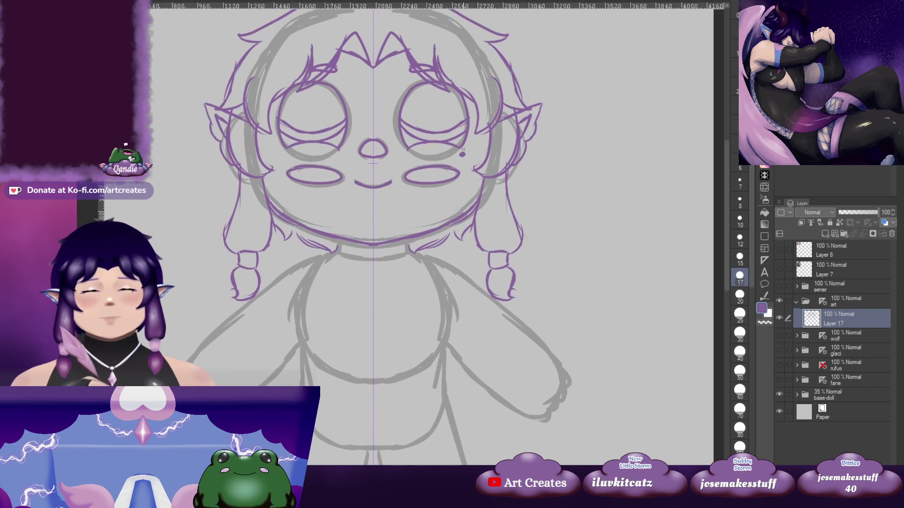
left_click_drag(452, 325, 460, 182)
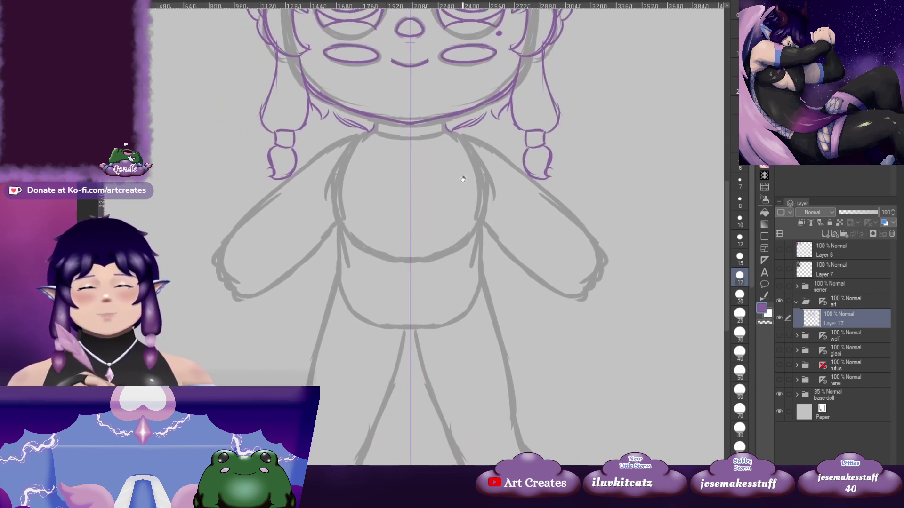
Trace the neck and the sides of the torso in mirrored purple lines, rounding the chest and tapering to the waist
mouse_move(415, 122)
left_mouse_down()
mouse_move(403, 123)
mouse_move(425, 135)
mouse_move(414, 140)
mouse_move(414, 157)
mouse_move(324, 174)
mouse_move(414, 157)
mouse_move(472, 185)
left_mouse_up()
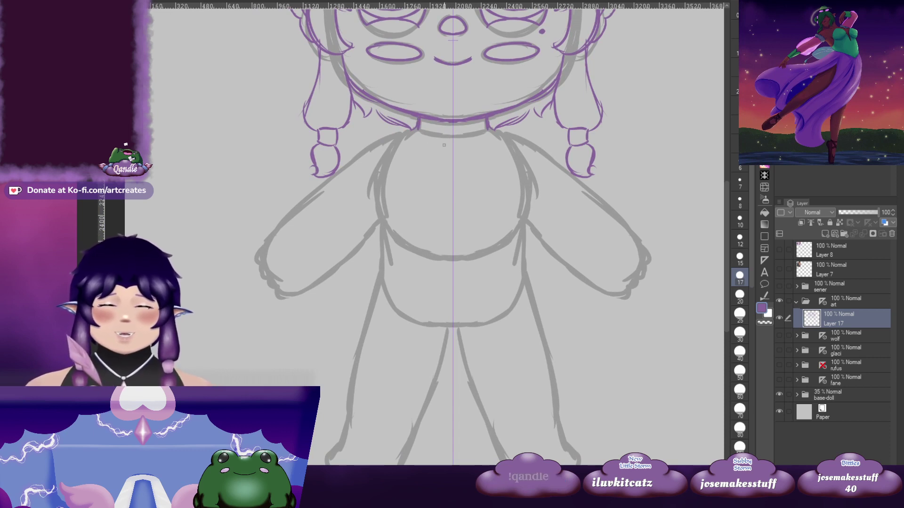
left_click_drag(524, 167, 521, 145)
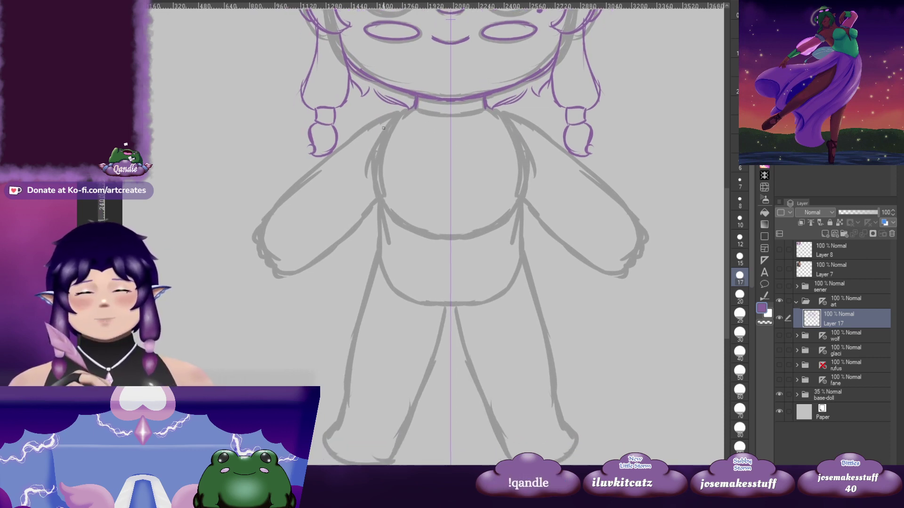
mouse_move(383, 128)
left_mouse_down()
mouse_move(370, 188)
mouse_move(372, 163)
mouse_move(390, 205)
left_mouse_up()
left_click_drag(379, 137, 391, 209)
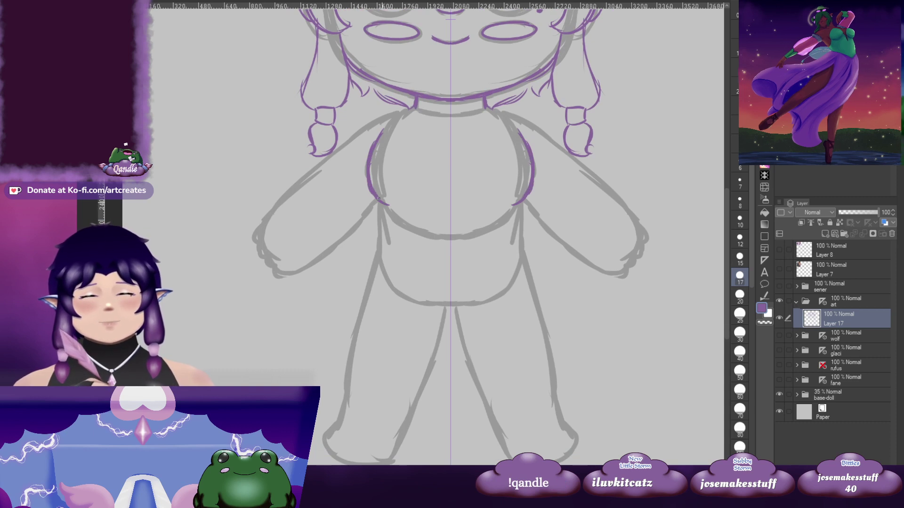
left_click_drag(579, 197, 585, 173)
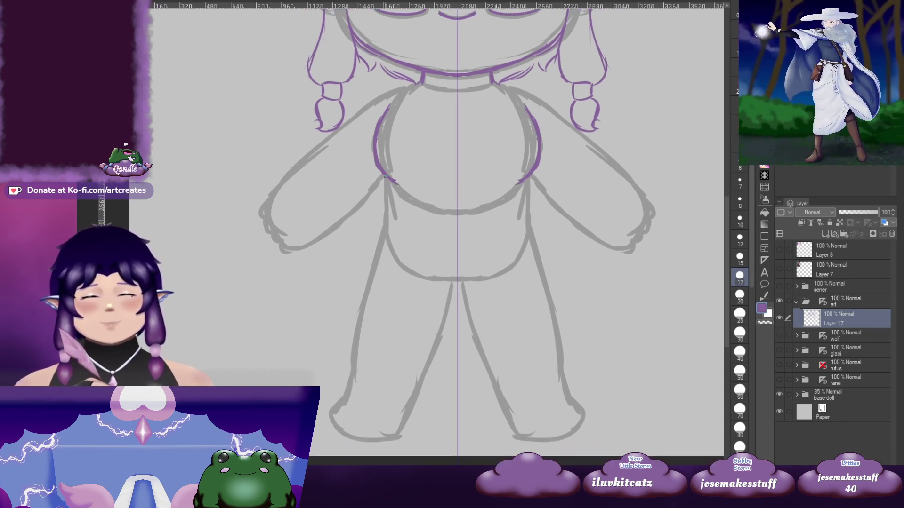
left_click_drag(385, 176, 389, 203)
left_click_drag(479, 148, 502, 169)
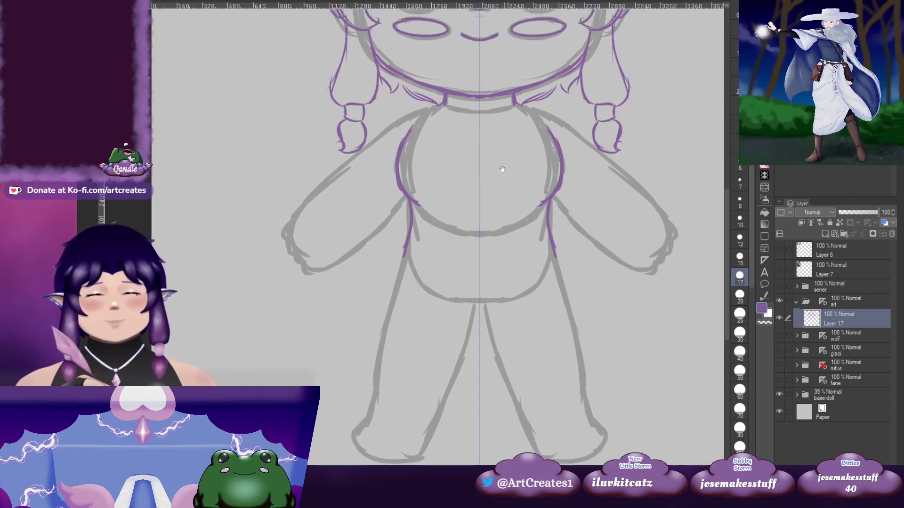
Sketch the shoulder lines and a double off-shoulder neckline dipping to a point at the centre of the chest
left_click_drag(383, 135, 479, 155)
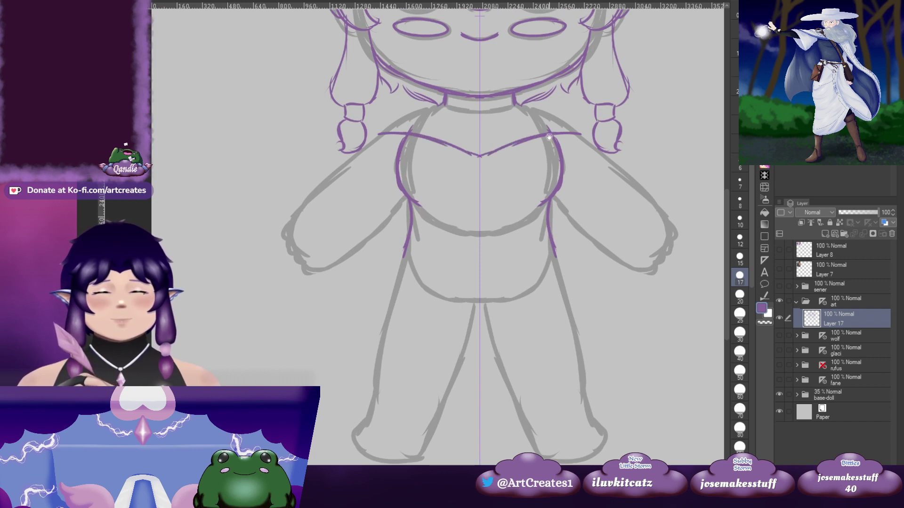
left_click_drag(549, 137, 537, 150)
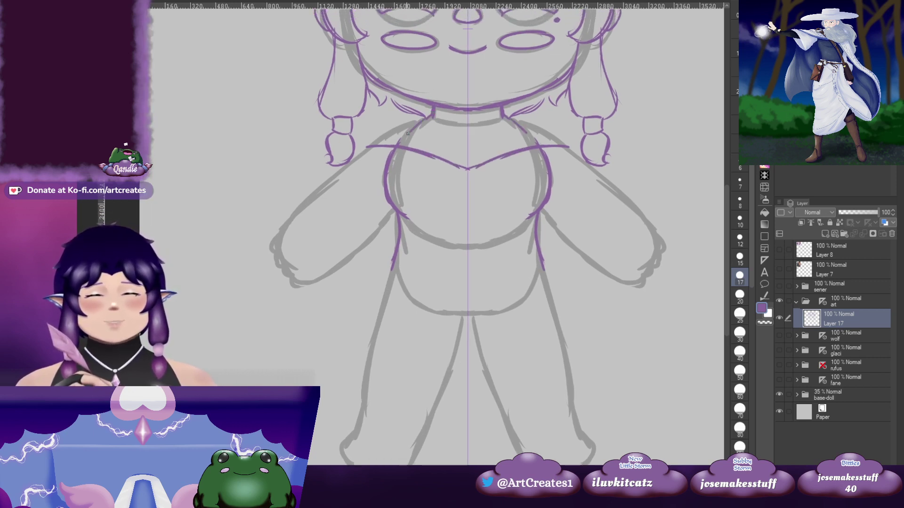
mouse_move(369, 147)
left_mouse_down()
mouse_move(358, 151)
mouse_move(473, 170)
left_mouse_up()
mouse_move(570, 170)
left_mouse_down()
mouse_move(481, 190)
mouse_move(441, 244)
mouse_move(437, 171)
mouse_move(430, 185)
left_mouse_up()
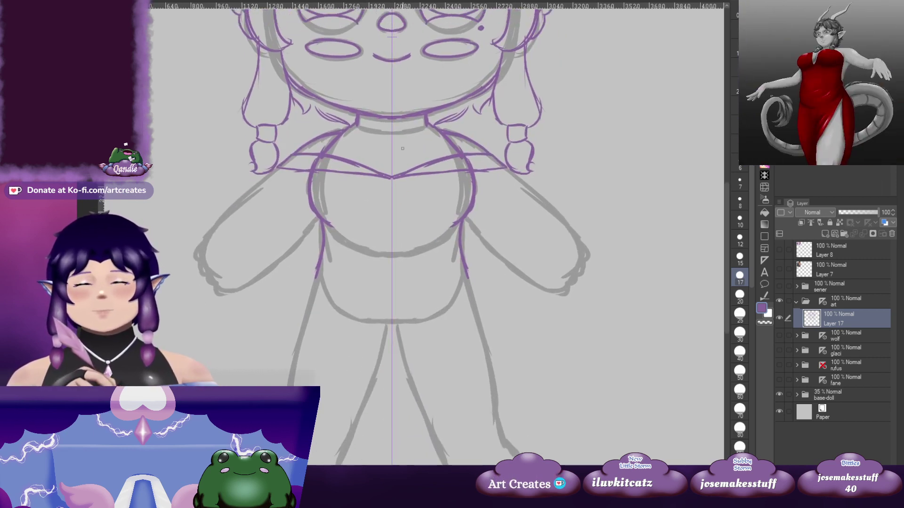
Sketch a V-shaped necklace hanging from the sides of the neck, with a small diamond pendant at its centre
left_click_drag(352, 126, 372, 154)
key("ctrl+z")
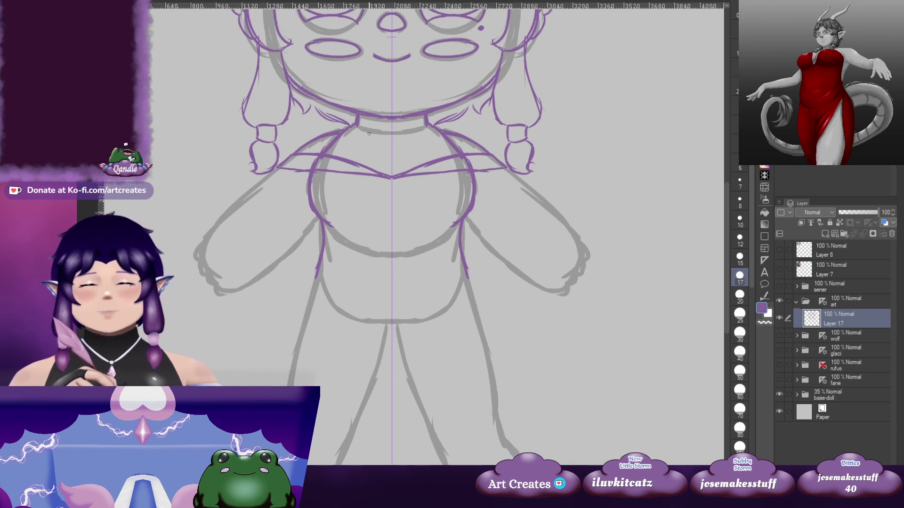
left_click_drag(428, 125, 394, 159)
key("ctrl+z")
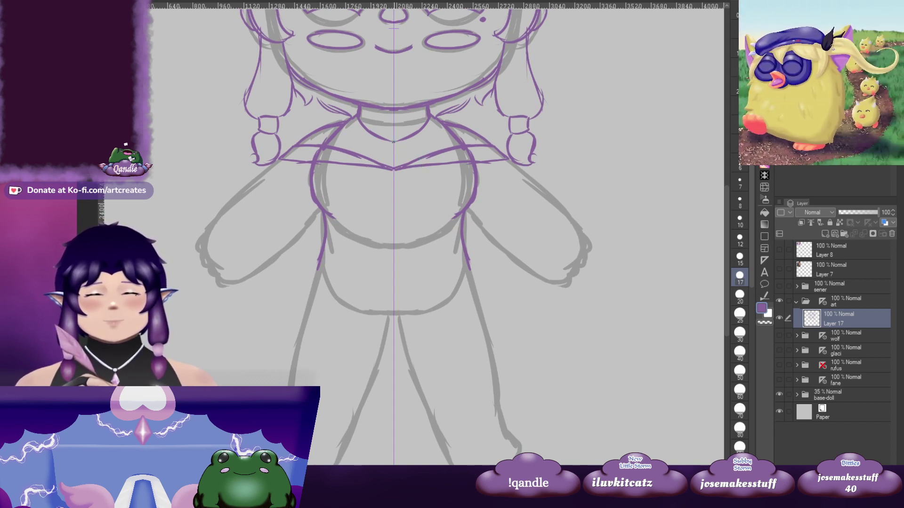
left_click_drag(393, 141, 395, 149)
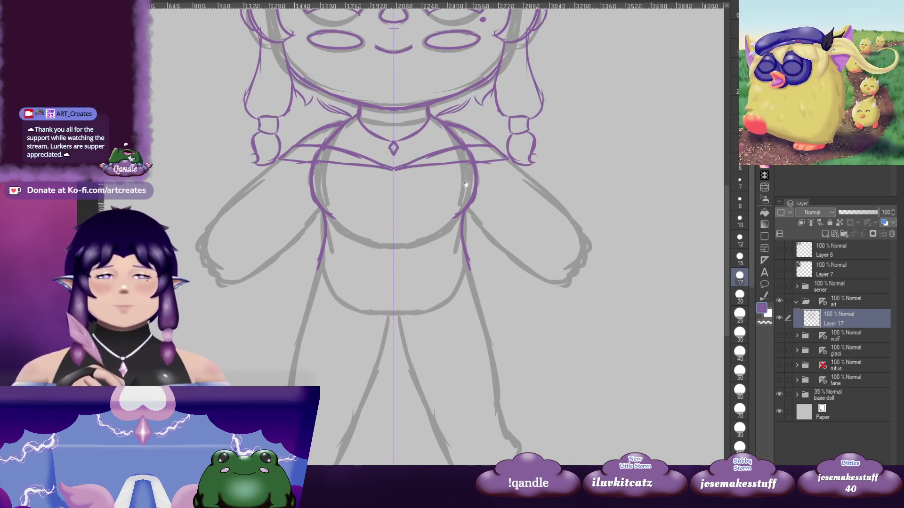
Sketch mirrored slanted sleeve cuffs around the upper arms, with double band lines and an angular outer edge
left_click_drag(393, 189, 460, 144)
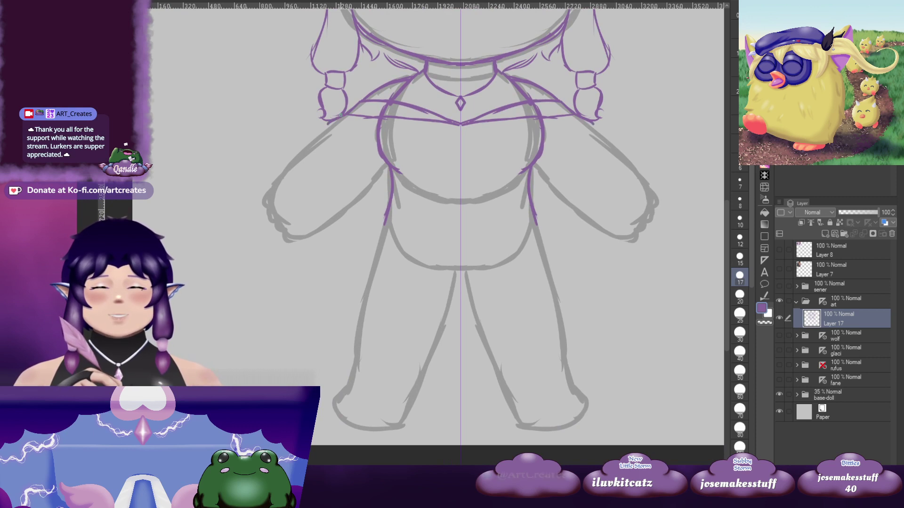
mouse_move(328, 135)
left_mouse_down()
mouse_move(363, 162)
mouse_move(371, 184)
left_mouse_up()
mouse_move(335, 140)
left_mouse_down()
mouse_move(368, 188)
mouse_move(406, 156)
left_mouse_up()
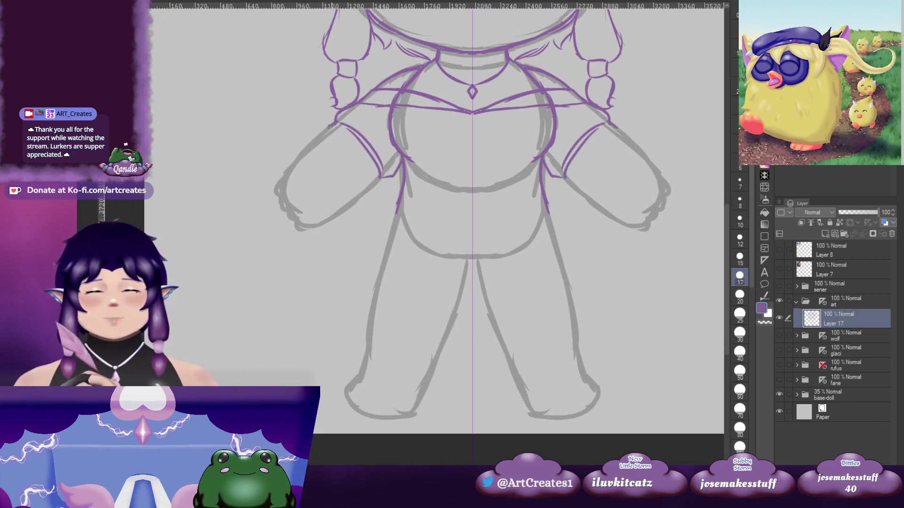
left_click_drag(330, 124, 376, 189)
scroll(380, 181, "down", 1)
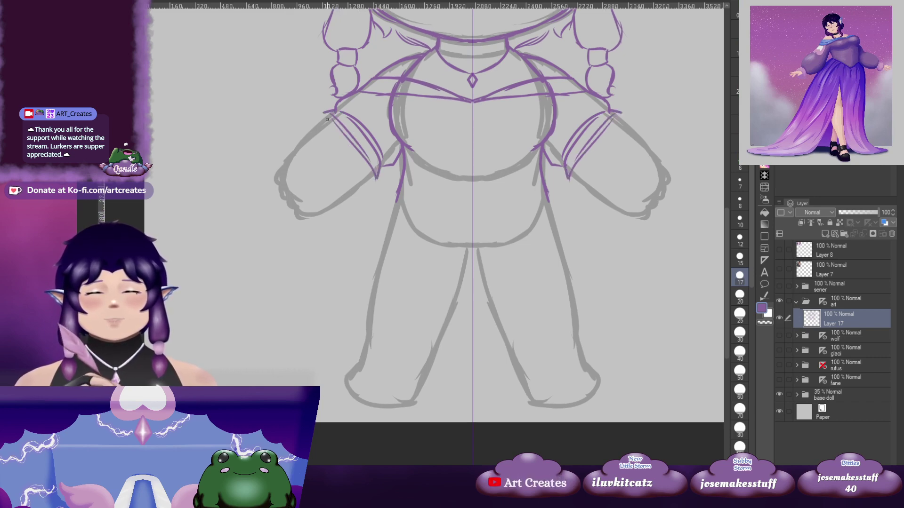
mouse_move(327, 114)
left_mouse_down()
mouse_move(362, 170)
mouse_move(340, 154)
mouse_move(374, 175)
left_mouse_up()
scroll(425, 125, "up", 10)
scroll(425, 125, "right", 3)
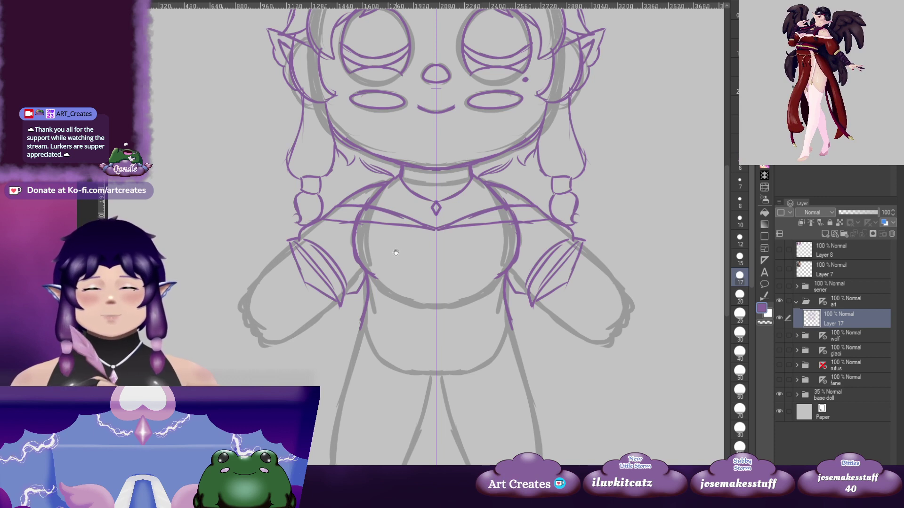
Add mirrored scalloped ruffles between the torso and the sleeve cuffs, below the off-shoulder neckline
mouse_move(395, 252)
left_mouse_down()
mouse_move(378, 168)
mouse_move(423, 172)
left_mouse_up()
mouse_move(353, 140)
left_mouse_down()
mouse_move(345, 163)
mouse_move(375, 169)
mouse_move(362, 171)
mouse_move(386, 192)
left_mouse_up()
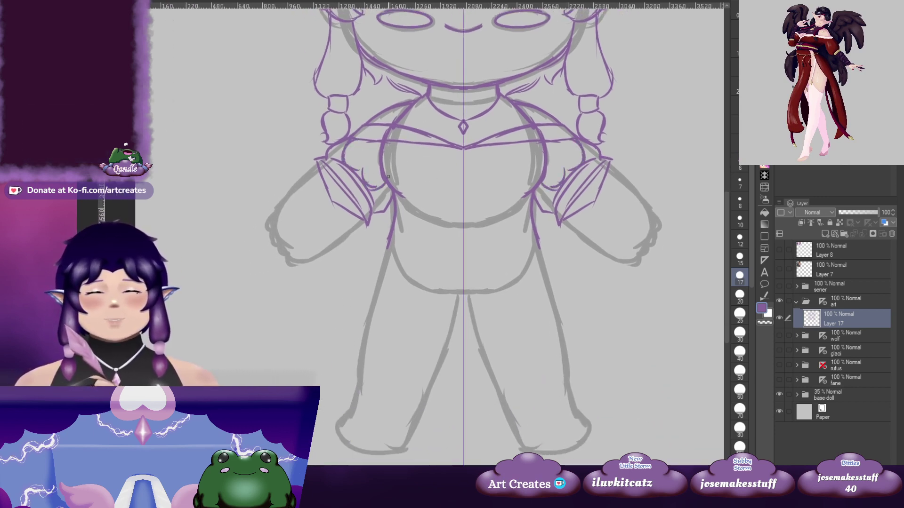
scroll(376, 164, "left", 1)
mouse_move(371, 140)
left_mouse_down()
mouse_move(360, 156)
mouse_move(379, 157)
mouse_move(392, 176)
left_mouse_up()
Sketch the forearm outlines from the sleeve cuffs down to the wrists, redrawing the lower edge as one longer line
left_click_drag(362, 271, 434, 234)
scroll(403, 125, "down", 1)
scroll(403, 125, "left", 1)
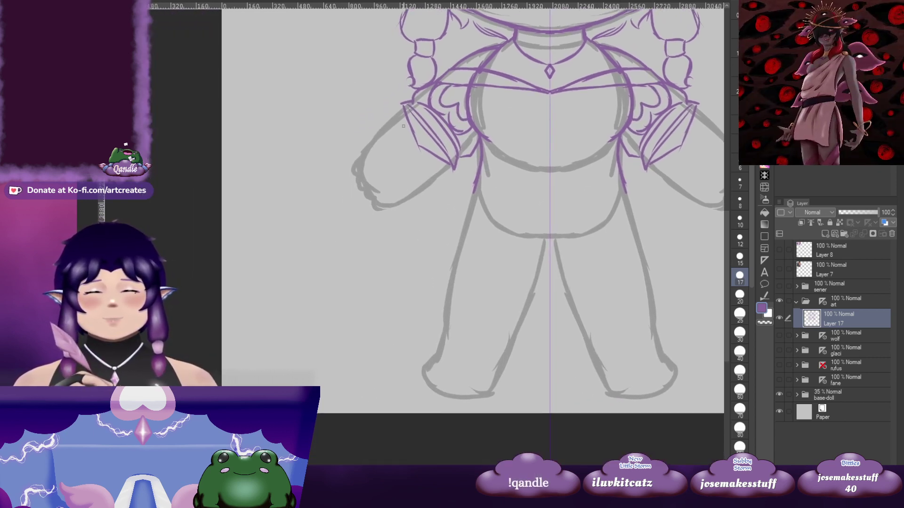
left_click_drag(403, 108, 370, 149)
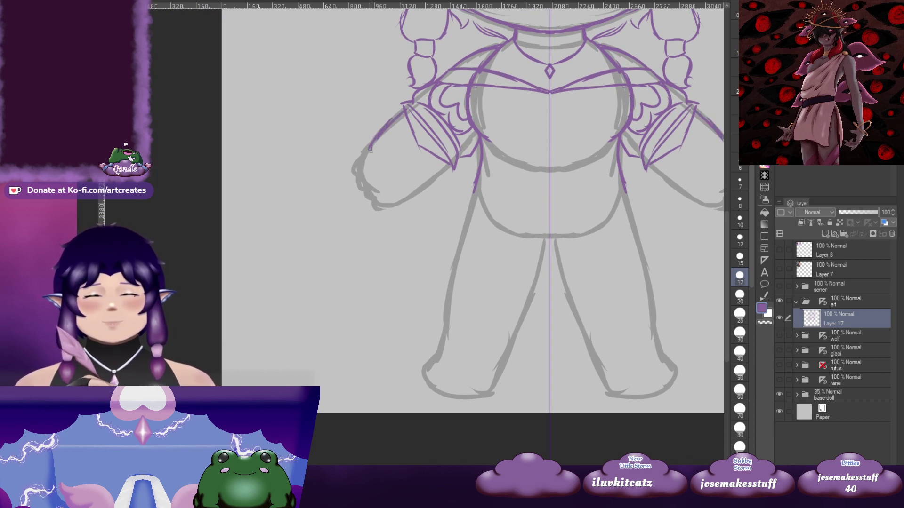
left_click_drag(372, 191, 424, 178)
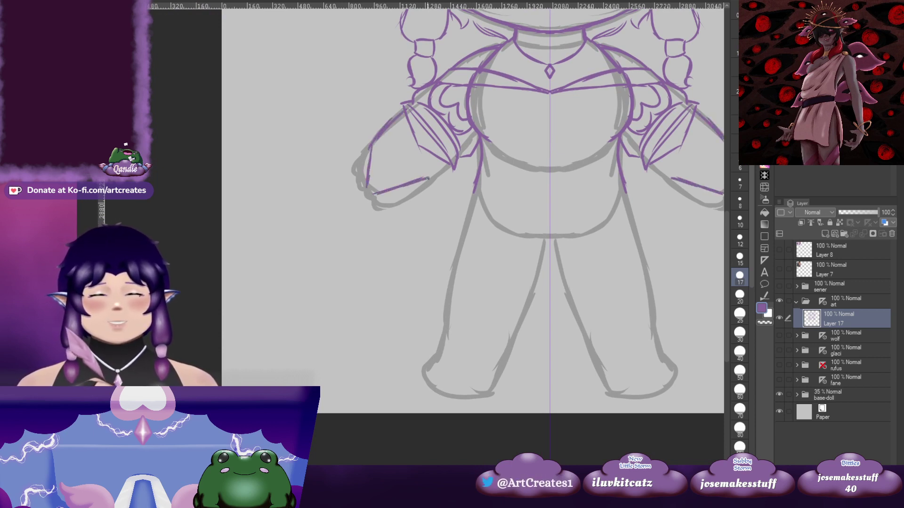
key("ctrl+z")
left_click_drag(376, 196, 450, 162)
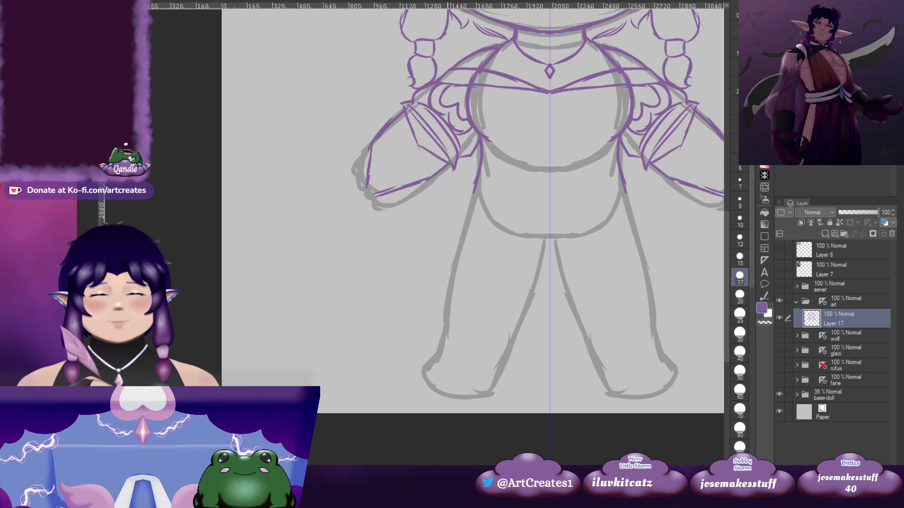
Sketch the top's hem across the waist, a curved belt with a rectangular buckle, and the start of the outer thighs
left_click_drag(587, 206, 443, 200)
mouse_move(337, 151)
left_mouse_down()
mouse_move(426, 159)
mouse_move(391, 171)
mouse_move(414, 176)
left_mouse_up()
left_click_drag(424, 176, 428, 172)
left_click_drag(342, 152, 335, 170)
mouse_move(335, 170)
left_mouse_down()
mouse_move(415, 186)
mouse_move(431, 178)
mouse_move(422, 168)
mouse_move(413, 179)
left_mouse_up()
key("ctrl+z")
left_click_drag(511, 179, 513, 144)
mouse_move(403, 144)
left_mouse_down()
mouse_move(415, 144)
mouse_move(388, 135)
mouse_move(332, 165)
left_mouse_up()
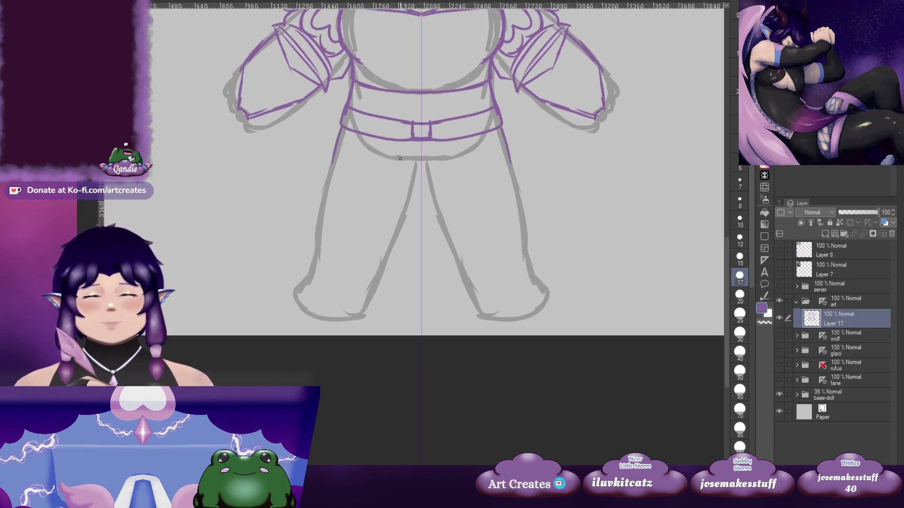
Trace the crotch line, both mirrored legs and the rounded feet over the base doll
left_click_drag(400, 158, 429, 155)
mouse_move(365, 138)
left_mouse_down()
mouse_move(351, 214)
mouse_move(357, 176)
mouse_move(347, 235)
left_mouse_up()
mouse_move(350, 196)
left_mouse_down()
mouse_move(355, 171)
mouse_move(416, 198)
left_mouse_up()
mouse_move(381, 154)
left_mouse_down()
mouse_move(422, 200)
mouse_move(372, 175)
mouse_move(372, 166)
mouse_move(418, 214)
left_mouse_up()
Sketch mirrored peaked boot cuffs across the legs, with double upper lines and a parallel lower band
left_click_drag(437, 109, 415, 191)
mouse_move(353, 169)
left_mouse_down()
mouse_move(346, 197)
mouse_move(328, 218)
mouse_move(338, 235)
mouse_move(361, 244)
mouse_move(398, 236)
mouse_move(424, 175)
mouse_move(408, 215)
left_mouse_up()
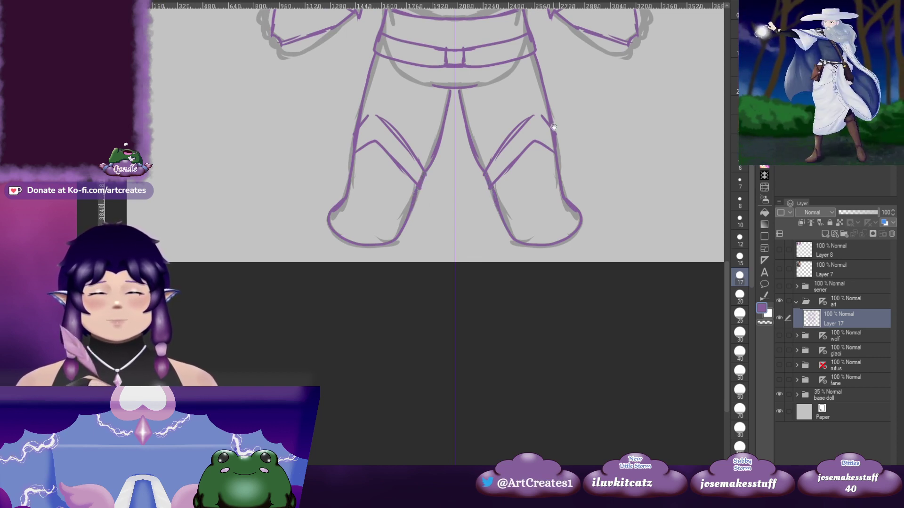
mouse_move(554, 127)
left_mouse_down()
mouse_move(508, 171)
mouse_move(494, 154)
left_mouse_up()
left_click_drag(493, 155, 510, 168)
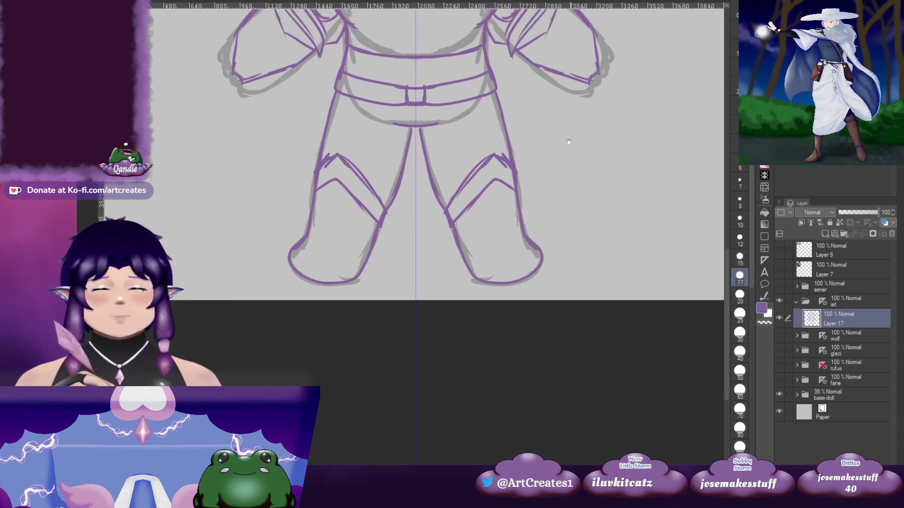
Sketch mirrored rounded hands with small fingers at the arm ends, redrawing the lower edge toward the forearm
left_click_drag(568, 142, 596, 236)
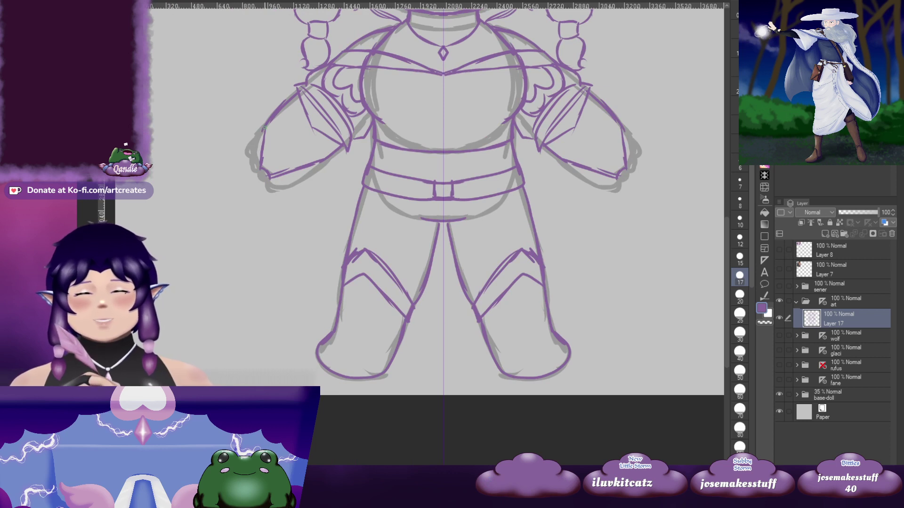
mouse_move(265, 127)
left_mouse_down()
mouse_move(248, 145)
mouse_move(252, 168)
mouse_move(276, 176)
mouse_move(259, 164)
mouse_move(277, 192)
mouse_move(306, 162)
left_mouse_up()
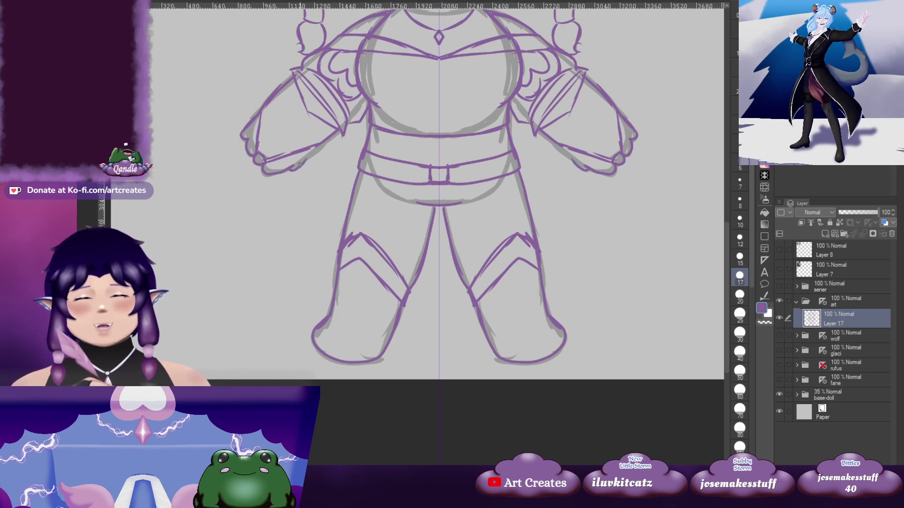
key("ctrl+z")
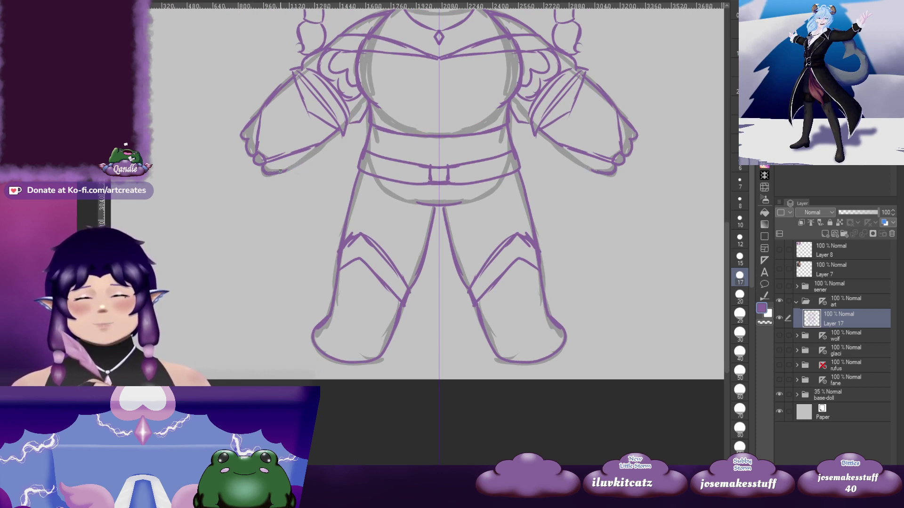
left_click_drag(282, 173, 296, 168)
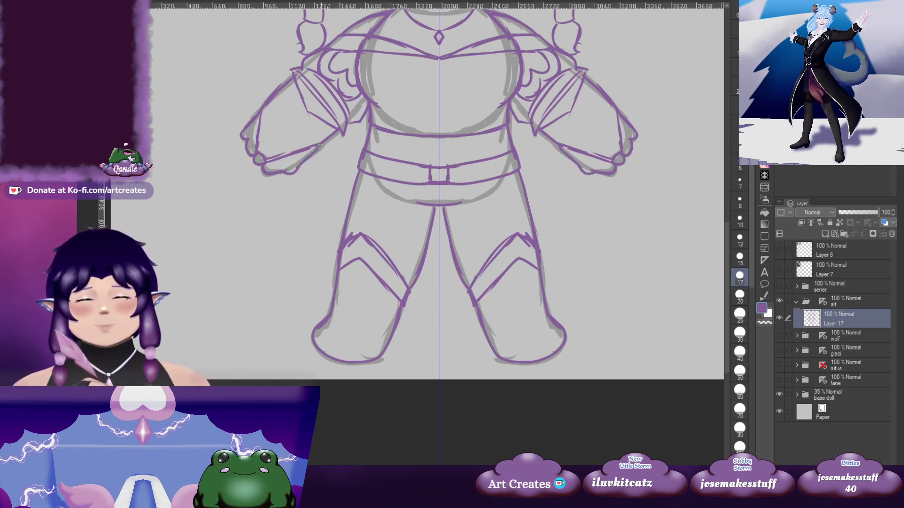
left_click_drag(532, 131, 474, 80)
left_click_drag(508, 141, 464, 441)
left_click_drag(551, 178, 542, 247)
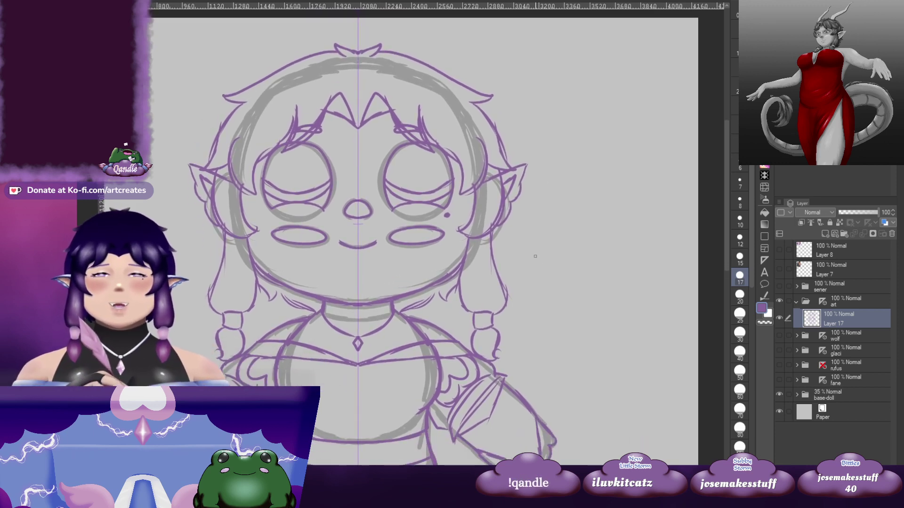
left_click_drag(478, 306, 552, 251)
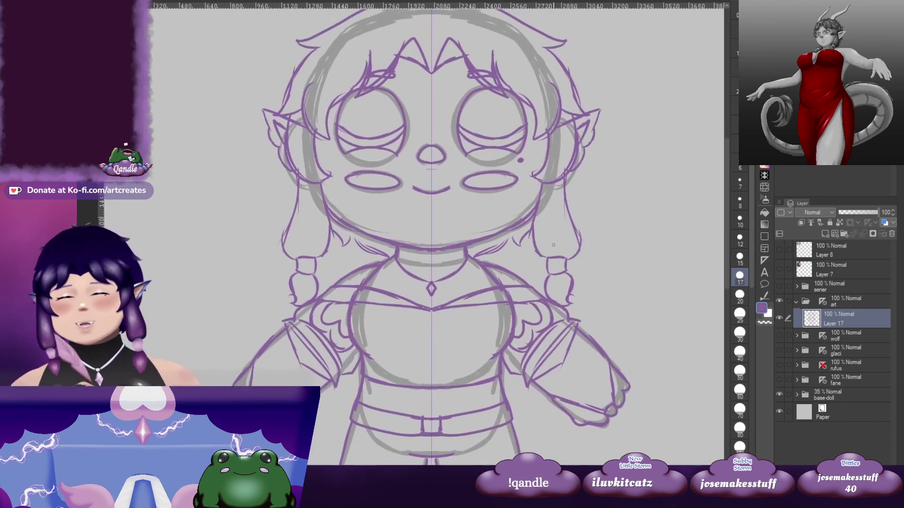
scroll(553, 244, "down", 1)
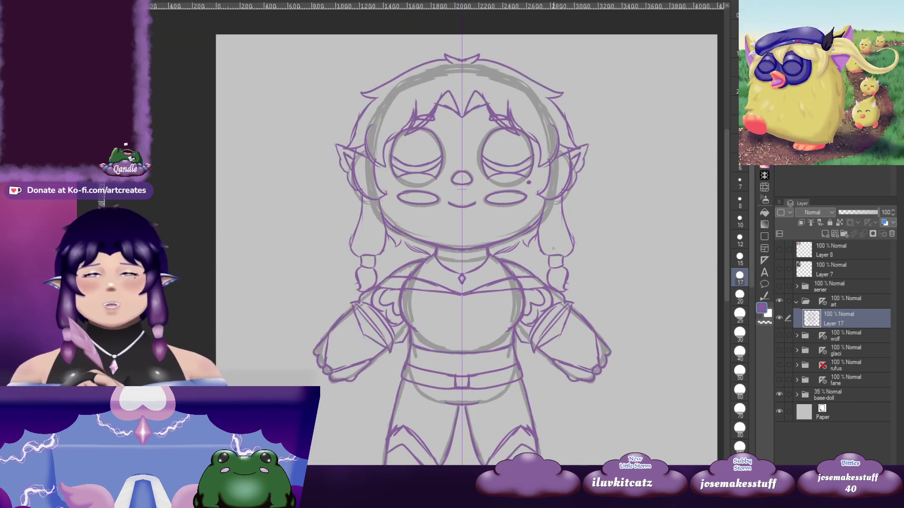
mouse_move(588, 314)
left_mouse_down()
mouse_move(579, 274)
mouse_move(550, 242)
mouse_move(570, 224)
mouse_move(559, 222)
left_mouse_up()
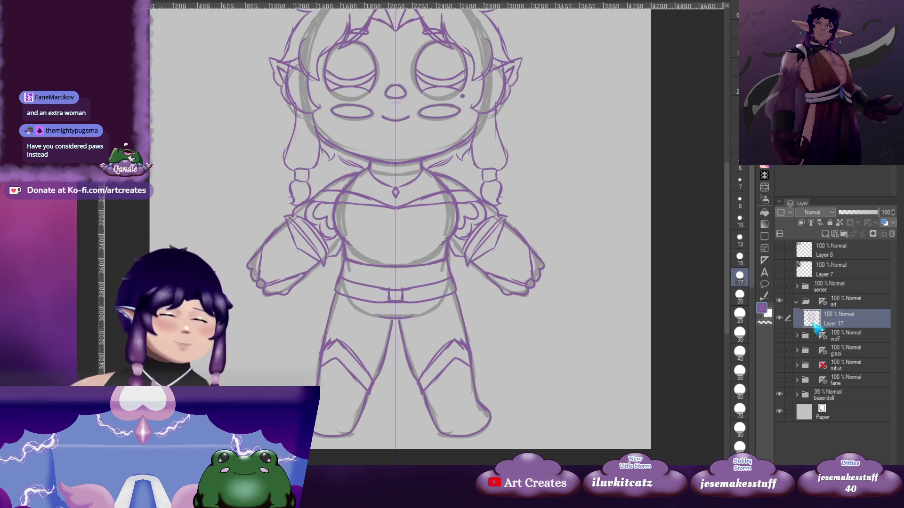
Collapse and hide the art folder, then show the sener folder and view its blue-haired character reference up close
left_click(796, 302)
left_click(779, 301)
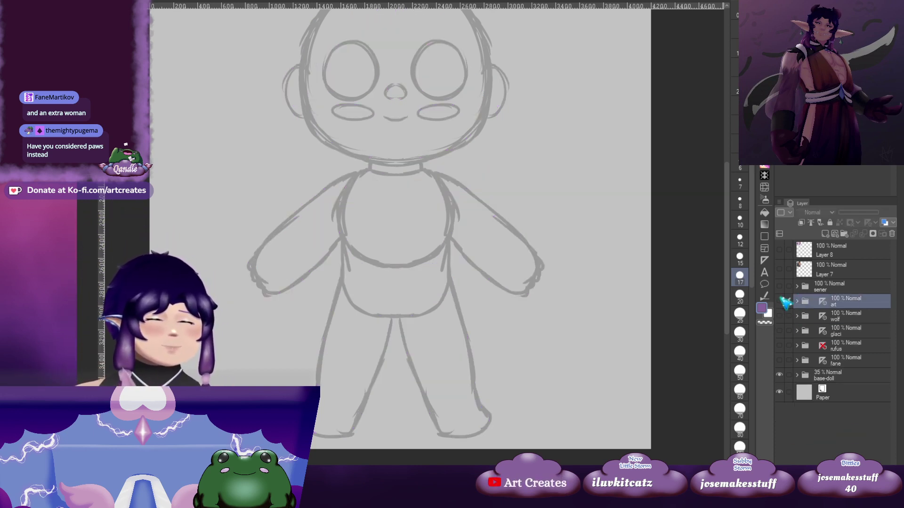
left_click(779, 285)
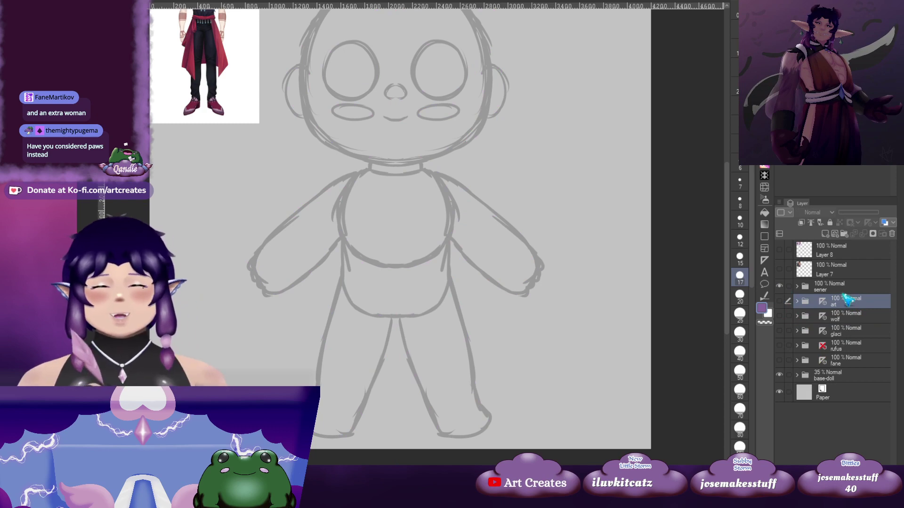
left_click_drag(313, 86, 386, 303)
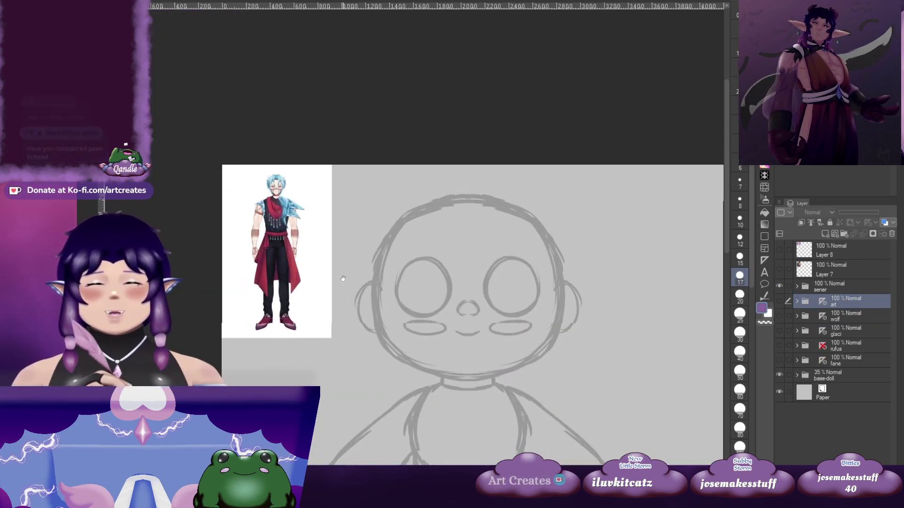
scroll(288, 262, "up", 6)
scroll(287, 262, "up", 3)
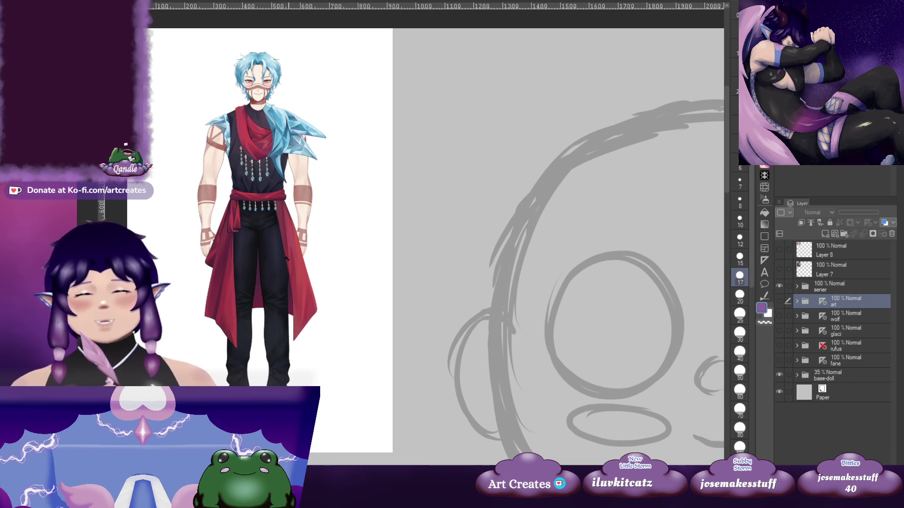
Expand the sener folder and select Layer 16 for sketching over the base doll's head
scroll(286, 259, "down", 2)
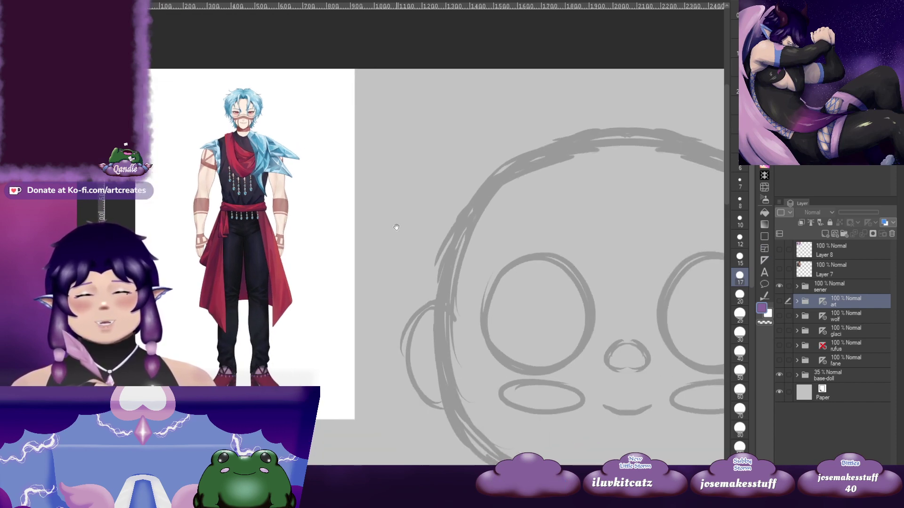
left_click_drag(569, 265, 454, 231)
scroll(451, 229, "down", 2)
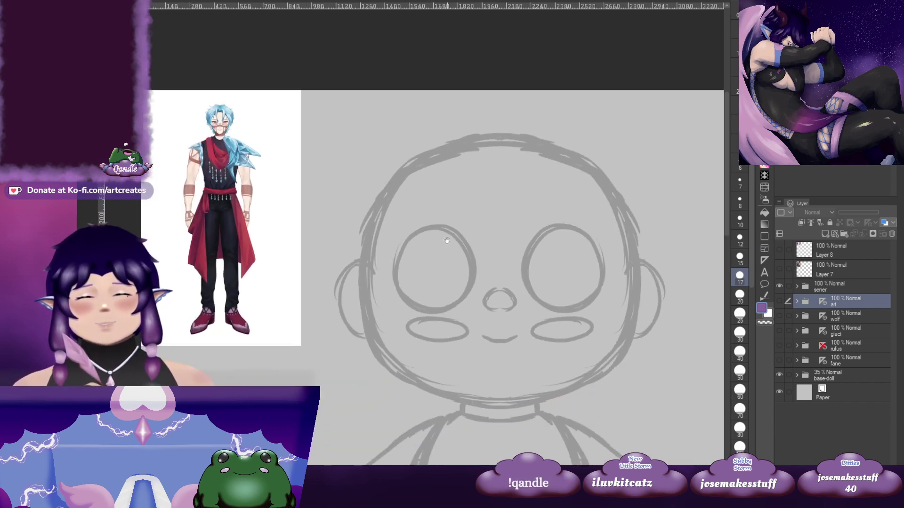
left_click_drag(412, 291, 351, 202)
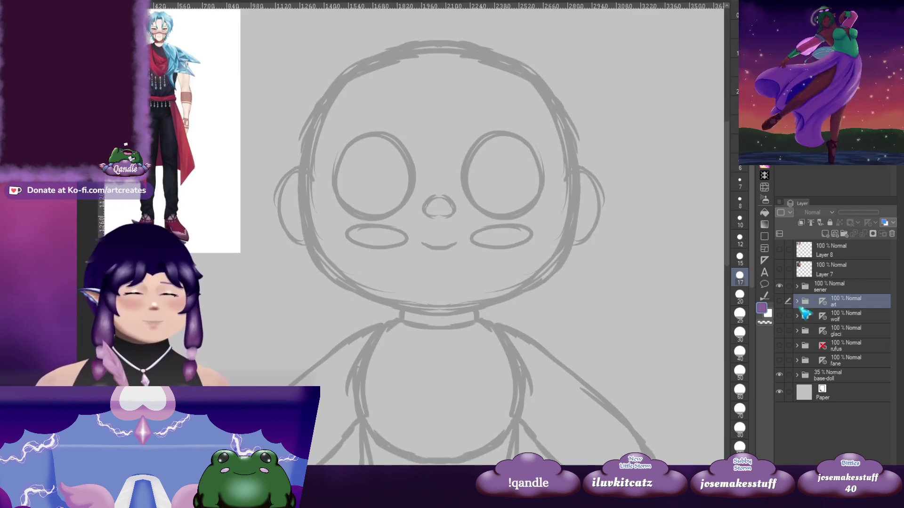
left_click(830, 288)
left_click(796, 286)
left_click(847, 304)
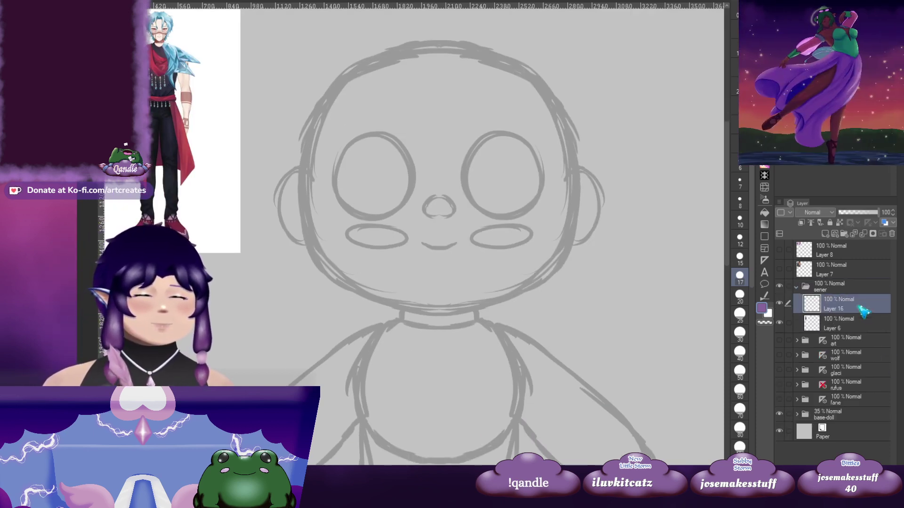
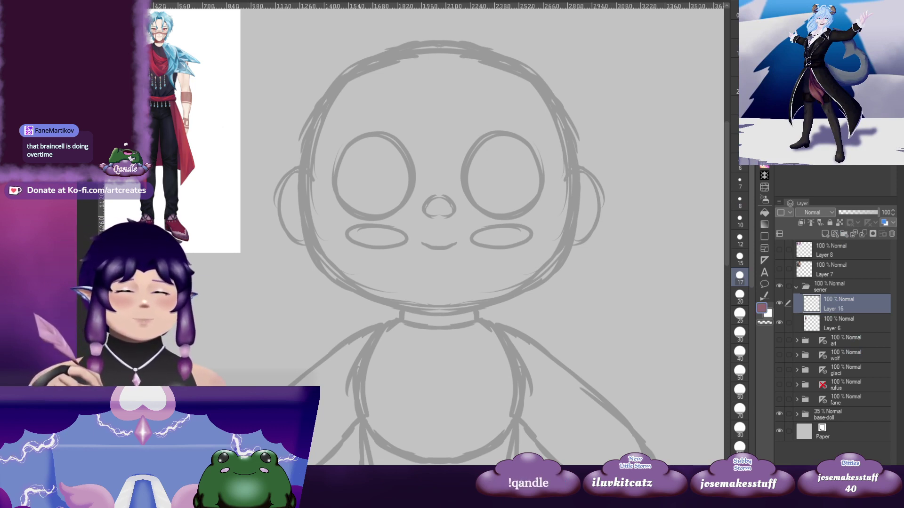
Switch the drawing colour to dark red and copy the art folder's symmetry ruler to the sener folder, with Layer 16 active
left_click_drag(526, 139, 540, 121)
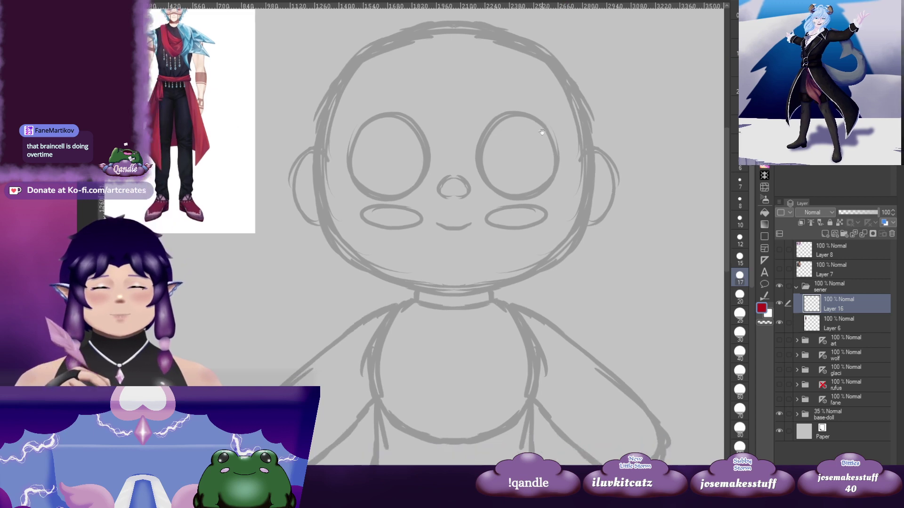
left_click_drag(489, 137, 554, 138)
key("ctrl+z")
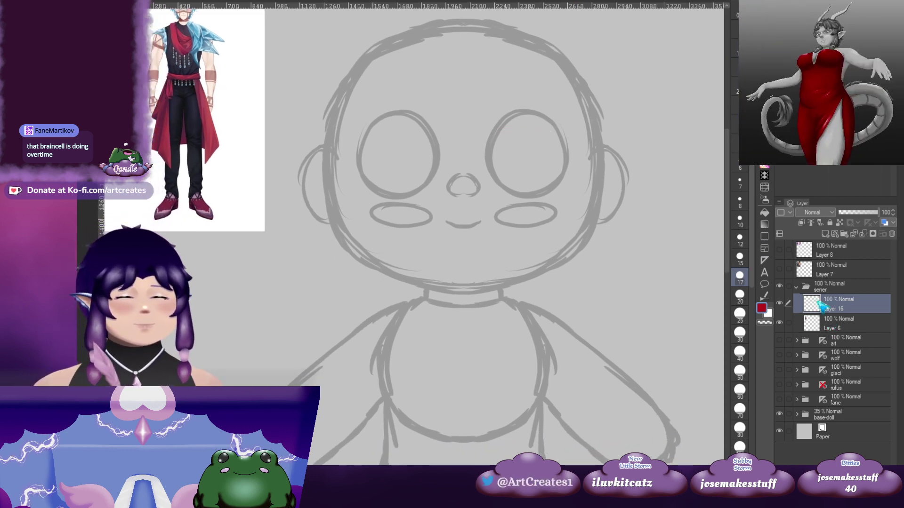
left_click(830, 342)
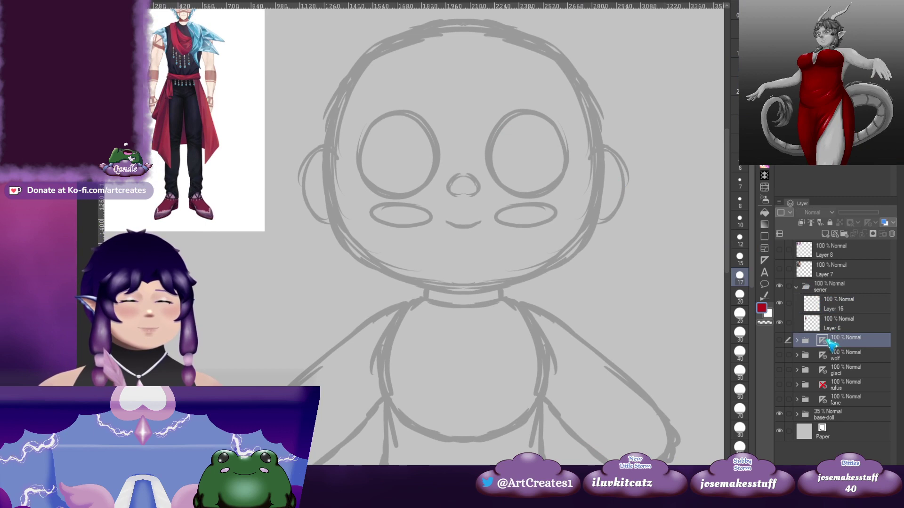
left_click(842, 304)
Sketch mirrored eye outlines over the base doll's eyes, with slanted upper lids sloping down toward the outer corners
left_click_drag(481, 162, 503, 162)
mouse_move(381, 147)
left_mouse_down()
mouse_move(447, 124)
mouse_move(417, 126)
mouse_move(382, 153)
left_mouse_up()
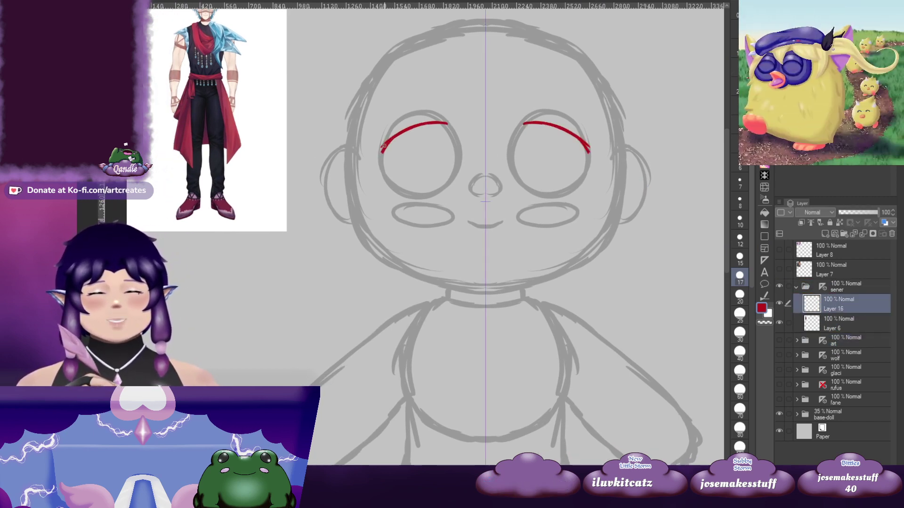
mouse_move(466, 138)
left_mouse_down()
mouse_move(439, 127)
mouse_move(445, 175)
left_mouse_up()
mouse_move(370, 147)
left_mouse_down()
mouse_move(375, 182)
mouse_move(390, 192)
left_mouse_up()
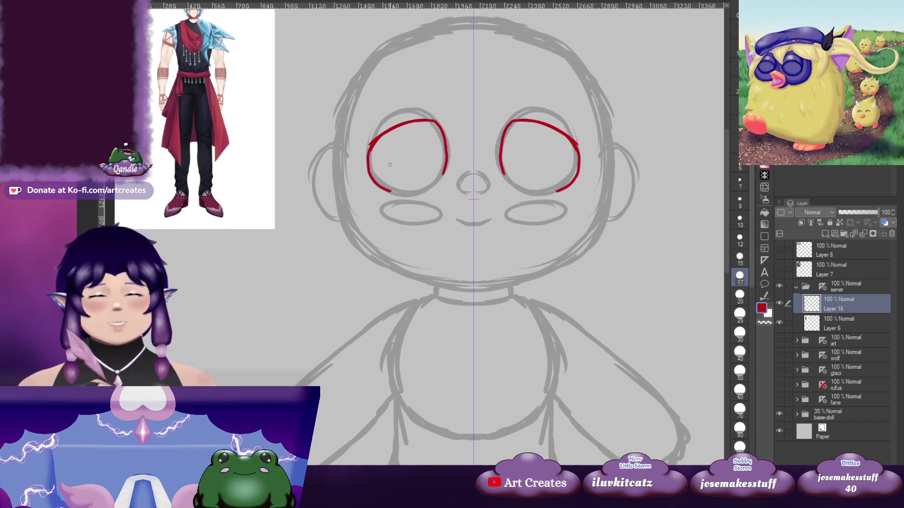
key("ctrl+z")
mouse_move(369, 143)
left_mouse_down()
mouse_move(393, 189)
mouse_move(412, 191)
mouse_move(446, 165)
left_mouse_up()
left_click_drag(559, 158, 545, 163)
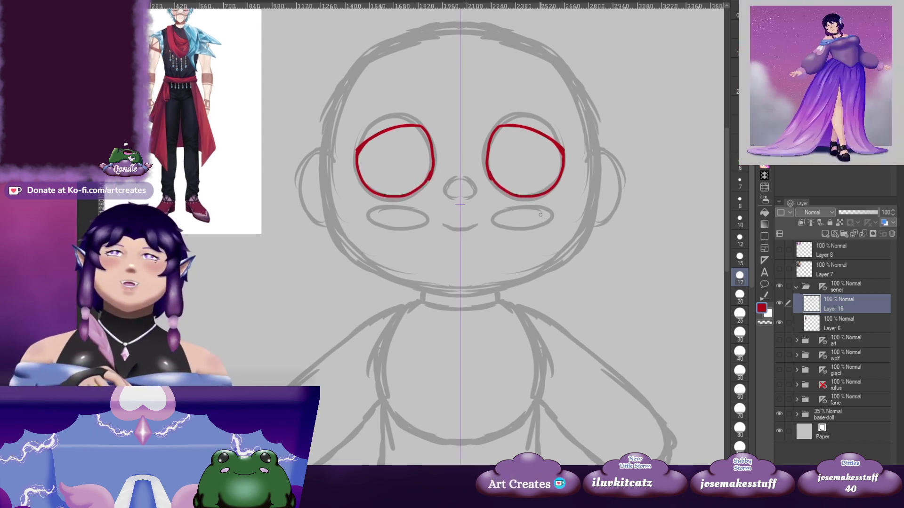
Sketch curved lower-lid lines inside both eyes and trace the small round nose
left_click_drag(502, 199, 534, 214)
mouse_move(394, 193)
left_mouse_down()
mouse_move(427, 203)
mouse_move(465, 182)
mouse_move(442, 208)
mouse_move(445, 188)
mouse_move(470, 173)
left_mouse_up()
key("ctrl+z")
mouse_move(521, 194)
left_mouse_down()
mouse_move(484, 190)
mouse_move(480, 205)
mouse_move(478, 196)
mouse_move(489, 210)
left_mouse_up()
key("ctrl+z")
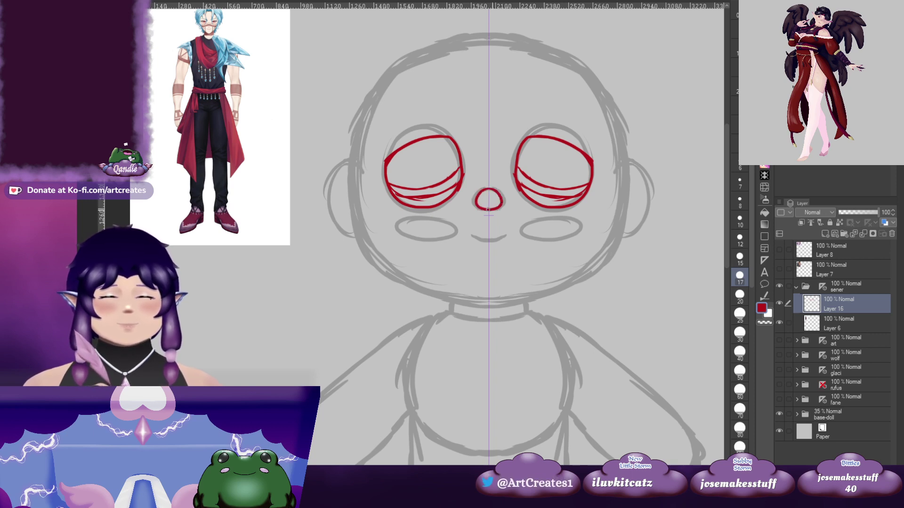
Draw the smiling mouth and mirrored blush ovals on the cheeks, redrawing the ovals narrower
mouse_move(525, 233)
left_mouse_down()
mouse_move(529, 218)
mouse_move(475, 219)
left_mouse_up()
mouse_move(568, 224)
left_mouse_down()
mouse_move(586, 210)
mouse_move(568, 203)
left_mouse_up()
left_click_drag(563, 144, 562, 171)
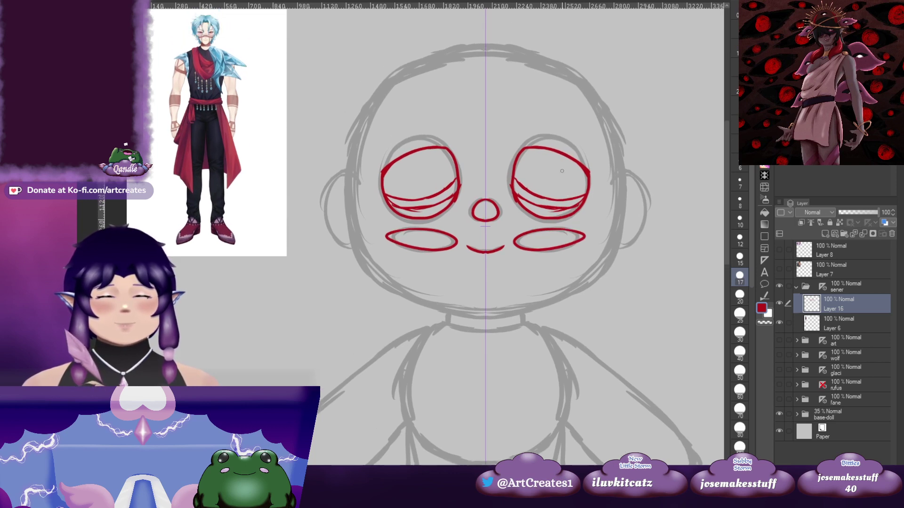
key("ctrl+z")
mouse_move(530, 230)
left_mouse_down()
mouse_move(574, 241)
mouse_move(533, 234)
left_mouse_up()
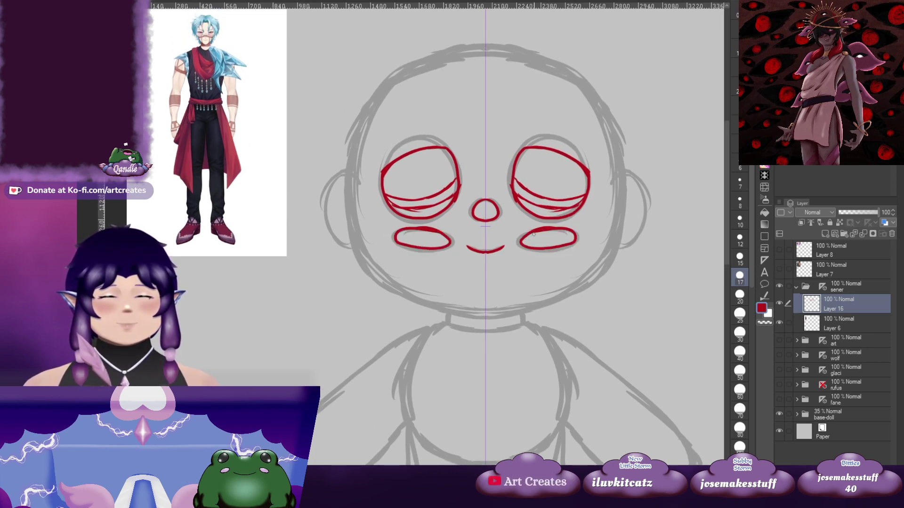
Sketch short, tapered mirrored eyebrows above the eyes
left_click_drag(568, 172, 571, 189)
mouse_move(540, 138)
left_mouse_down()
mouse_move(533, 147)
mouse_move(567, 154)
left_mouse_up()
key("ctrl+z")
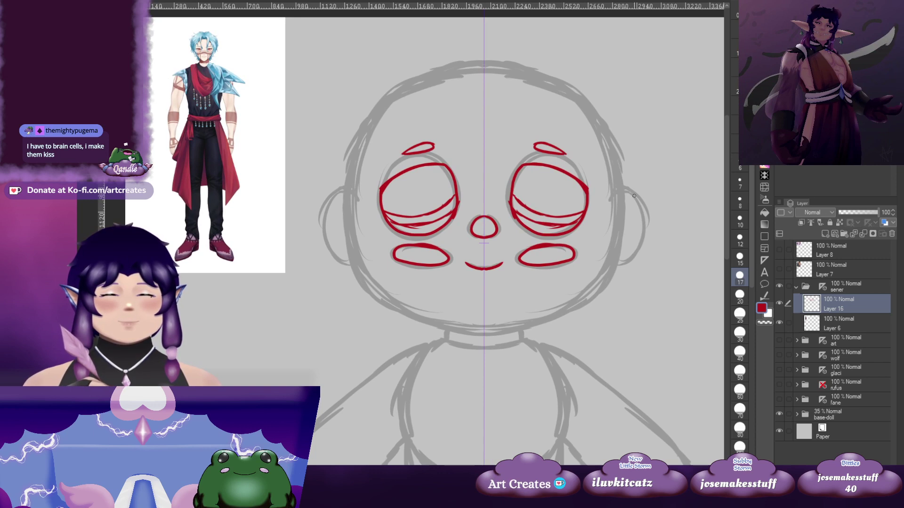
Trace the mirrored rounded ears and the jawline from ear to ear along the base head
mouse_move(641, 184)
left_mouse_down()
mouse_move(589, 141)
mouse_move(557, 236)
mouse_move(581, 228)
mouse_move(580, 167)
mouse_move(567, 163)
mouse_move(569, 205)
mouse_move(542, 225)
mouse_move(546, 195)
left_mouse_up()
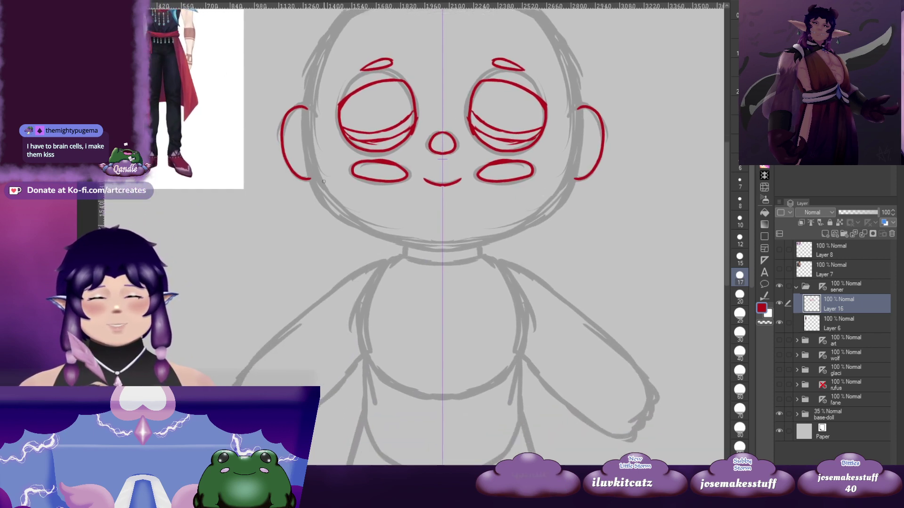
left_click_drag(311, 179, 339, 213)
mouse_move(545, 213)
left_mouse_down()
mouse_move(471, 236)
mouse_move(508, 232)
mouse_move(542, 216)
mouse_move(565, 189)
mouse_move(564, 198)
left_mouse_up()
key("ctrl+z")
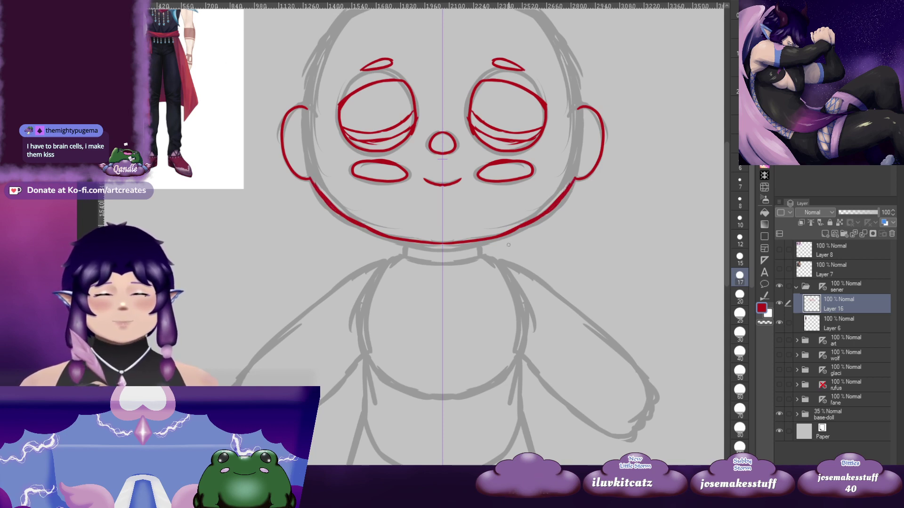
Draw the short mirrored sides of the neck below the chin
mouse_move(413, 248)
left_mouse_down()
mouse_move(411, 215)
mouse_move(402, 224)
left_mouse_up()
left_click_drag(534, 81, 519, 215)
mouse_move(501, 159)
left_mouse_down()
mouse_move(578, 177)
mouse_move(566, 236)
left_mouse_up()
left_click_drag(554, 289, 586, 152)
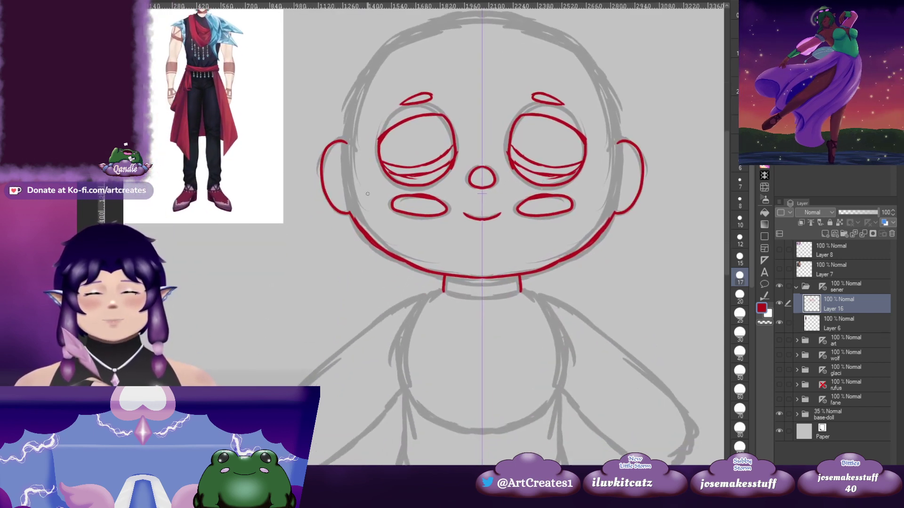
mouse_move(372, 203)
left_mouse_down()
mouse_move(363, 239)
mouse_move(366, 221)
mouse_move(395, 204)
mouse_move(376, 208)
mouse_move(429, 203)
mouse_move(396, 203)
mouse_move(471, 182)
left_mouse_up()
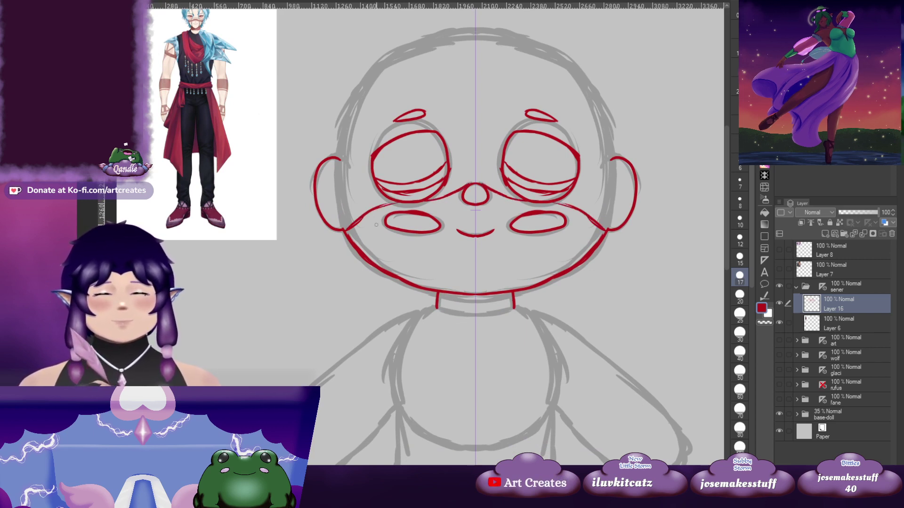
left_click_drag(348, 232, 383, 221)
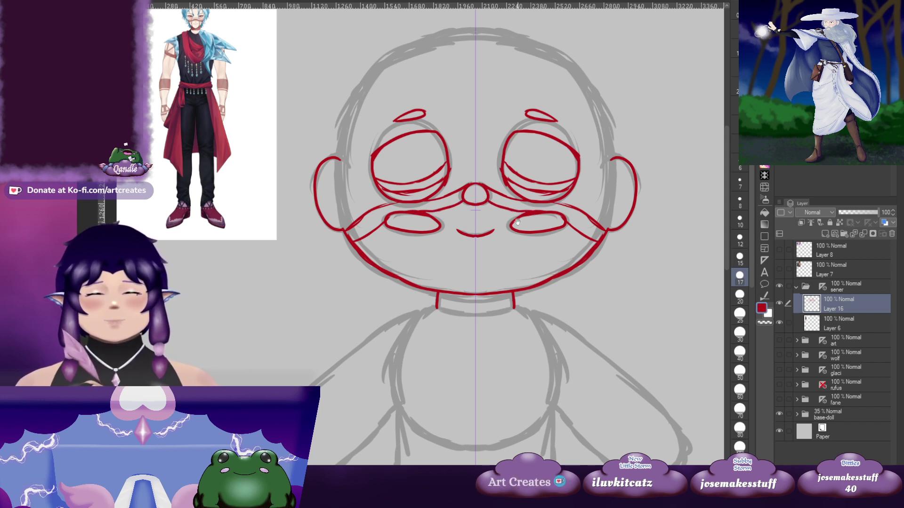
left_click_drag(523, 211, 525, 203)
left_click_drag(425, 207, 424, 251)
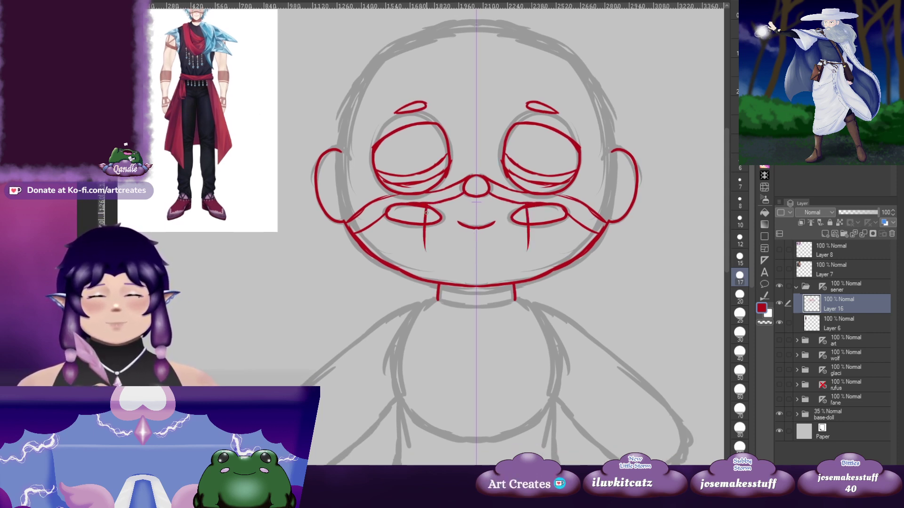
key("ctrl+z")
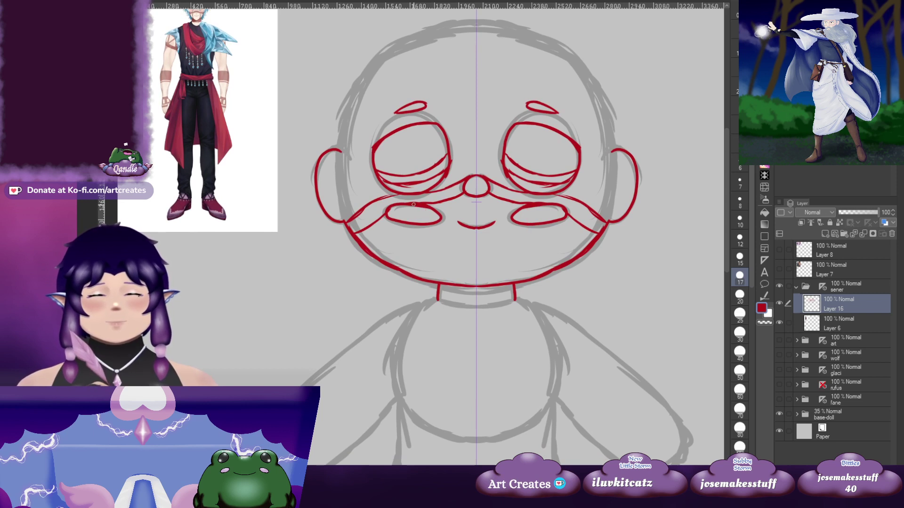
left_click_drag(410, 206, 415, 279)
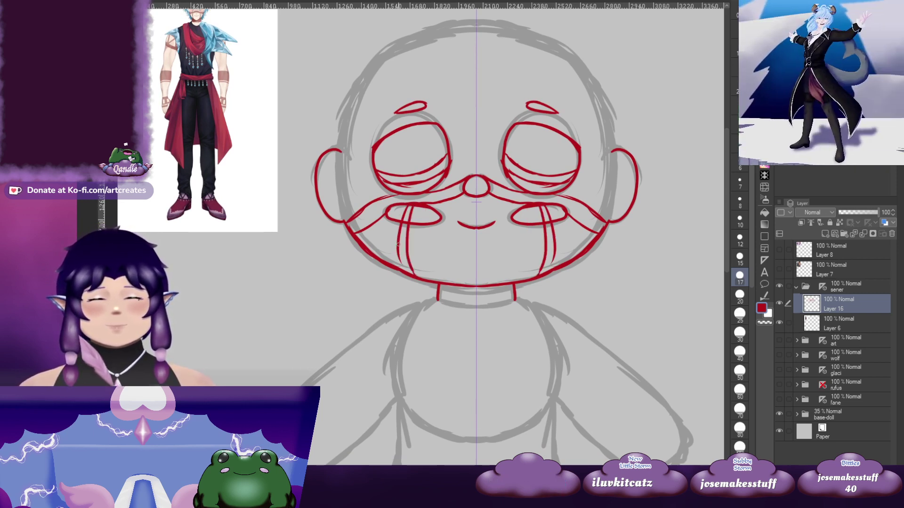
mouse_move(553, 207)
left_mouse_down()
mouse_move(557, 273)
mouse_move(545, 261)
left_mouse_up()
mouse_move(557, 220)
left_mouse_down()
mouse_move(559, 258)
mouse_move(577, 235)
mouse_move(556, 268)
mouse_move(599, 173)
left_mouse_up()
key("ctrl+z")
key("ctrl+z")
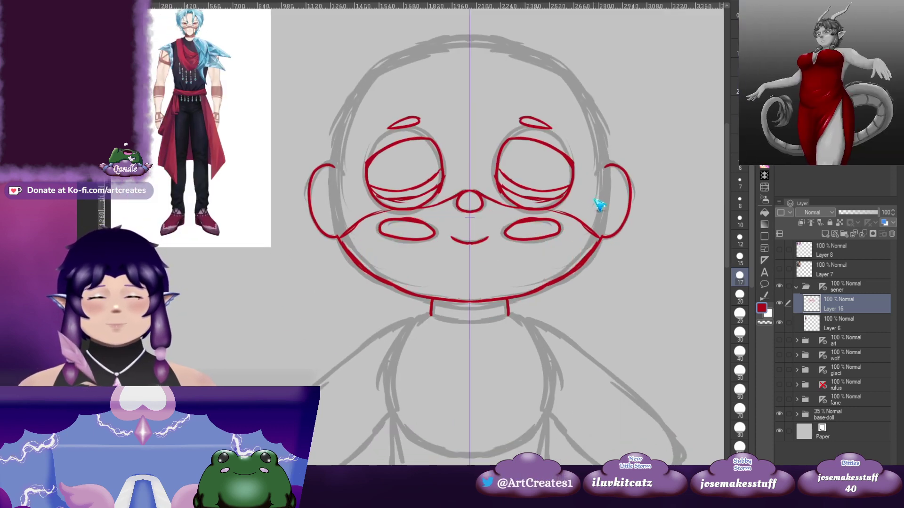
key("ctrl+z")
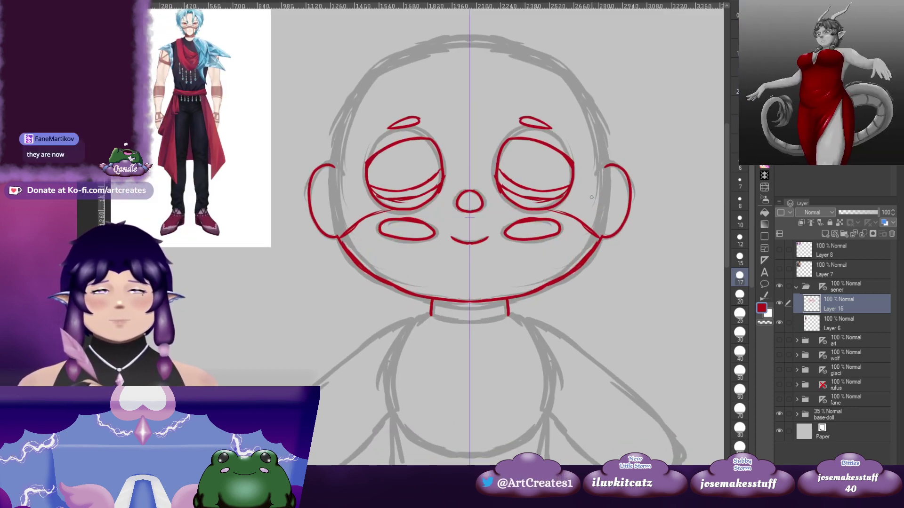
mouse_move(614, 225)
left_mouse_down()
mouse_move(599, 216)
mouse_move(574, 230)
mouse_move(572, 205)
left_mouse_up()
key("ctrl+z")
key("ctrl+z")
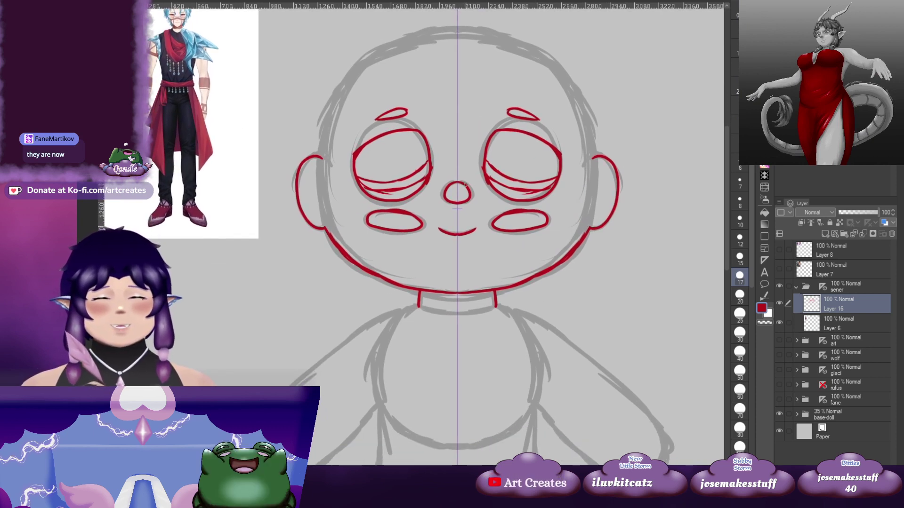
mouse_move(323, 225)
left_mouse_down()
mouse_move(471, 195)
mouse_move(577, 210)
mouse_move(592, 227)
left_mouse_up()
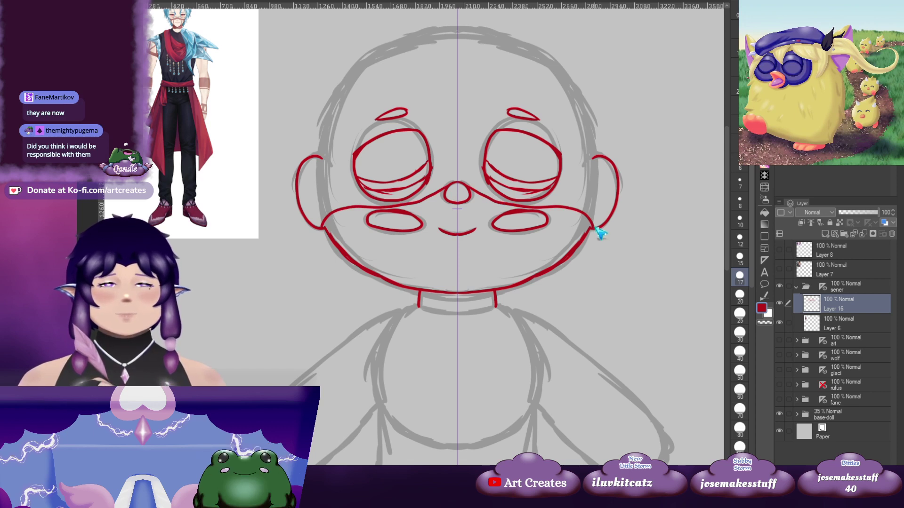
key("ctrl+z")
Draw a mirrored mask band over the nose and cheeks with pointed outer corners, a lower edge and a double upper line
mouse_move(463, 182)
left_mouse_down()
mouse_move(548, 213)
mouse_move(593, 205)
mouse_move(582, 234)
left_mouse_up()
mouse_move(341, 233)
left_mouse_down()
mouse_move(420, 219)
mouse_move(461, 203)
left_mouse_up()
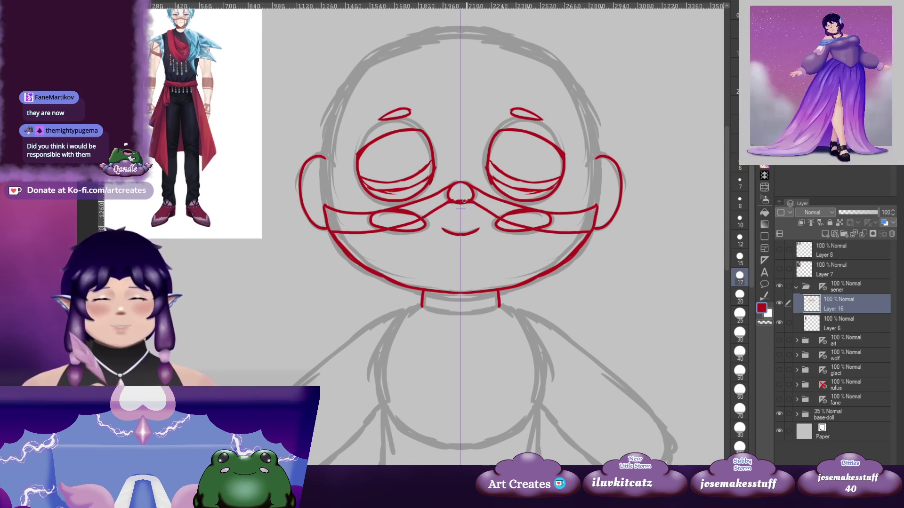
mouse_move(327, 203)
left_mouse_down()
mouse_move(408, 205)
mouse_move(476, 177)
left_mouse_up()
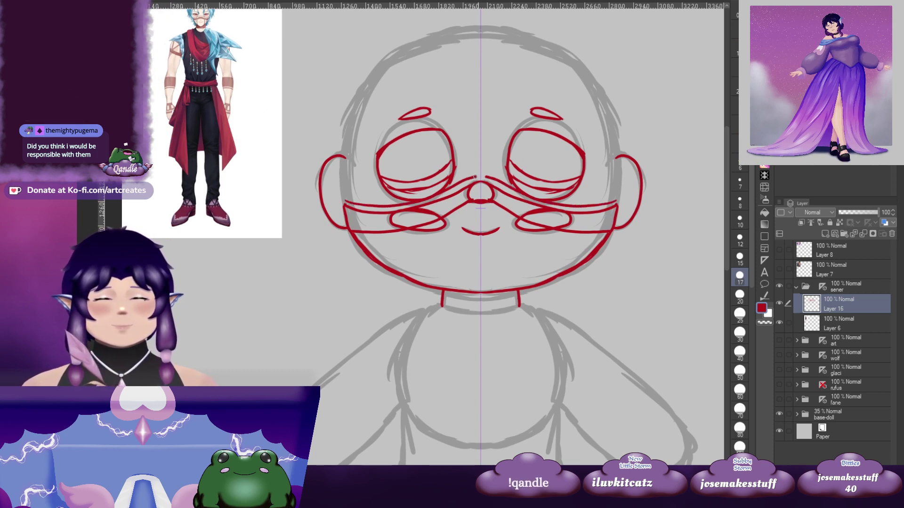
Add mirrored pairs of curved vertical straps running from the mask's lower edge down to the jawline
mouse_move(644, 216)
left_mouse_down()
mouse_move(635, 198)
mouse_move(595, 228)
mouse_move(567, 223)
mouse_move(535, 270)
left_mouse_up()
left_click_drag(549, 225, 551, 254)
left_click_drag(580, 239, 572, 241)
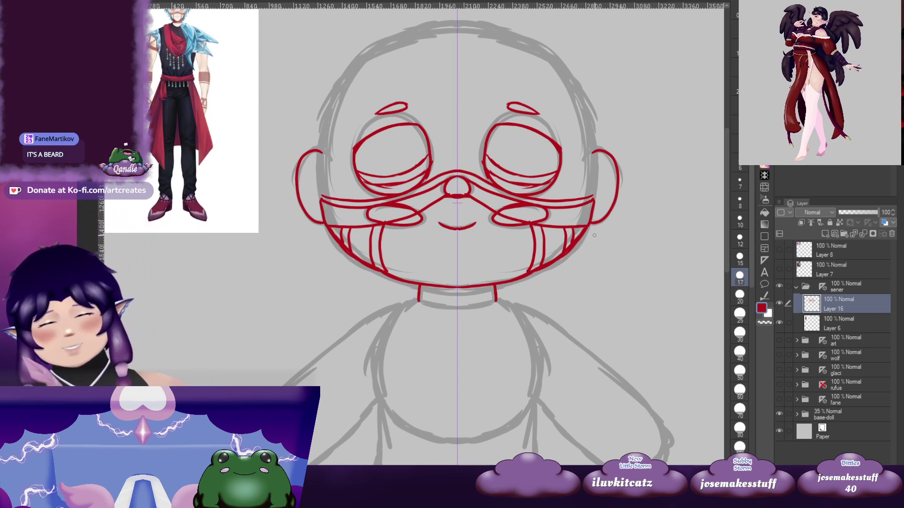
left_click_drag(588, 201, 586, 251)
mouse_move(580, 189)
left_mouse_down()
mouse_move(595, 183)
mouse_move(582, 193)
left_mouse_up()
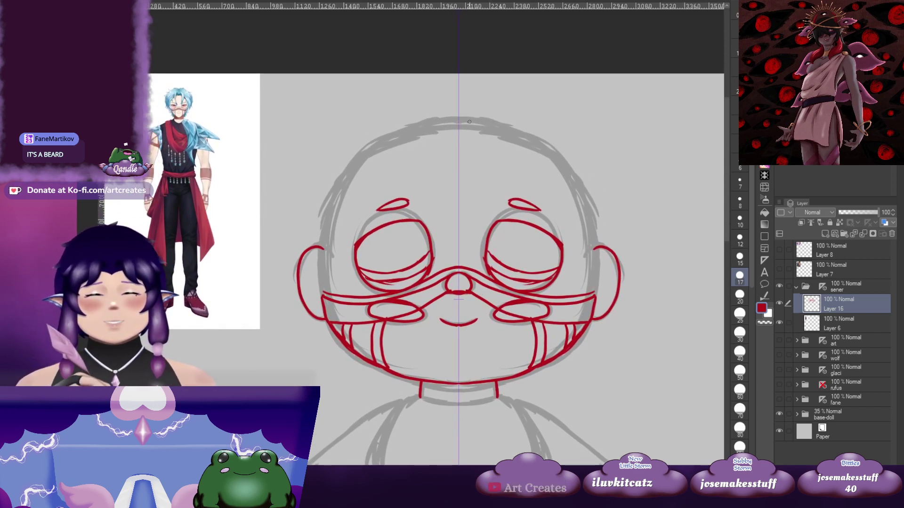
Draw the mirrored outer hair outline from a central notch above the head, with pointed side tufts and locks curving down over the ears
mouse_move(482, 117)
left_mouse_down()
mouse_move(488, 122)
mouse_move(453, 123)
mouse_move(619, 134)
left_mouse_up()
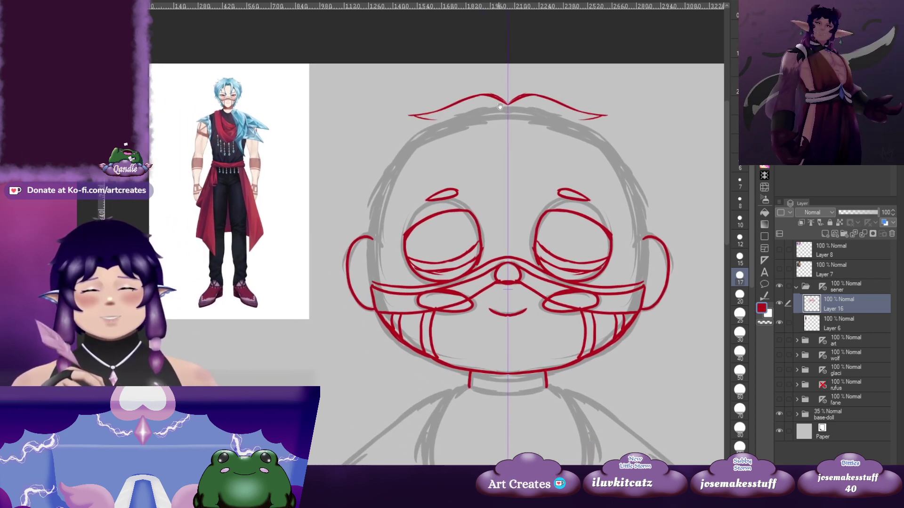
mouse_move(428, 117)
left_mouse_down()
mouse_move(391, 127)
mouse_move(412, 132)
mouse_move(413, 121)
mouse_move(359, 179)
left_mouse_up()
mouse_move(424, 148)
left_mouse_down()
mouse_move(388, 150)
mouse_move(399, 135)
left_mouse_up()
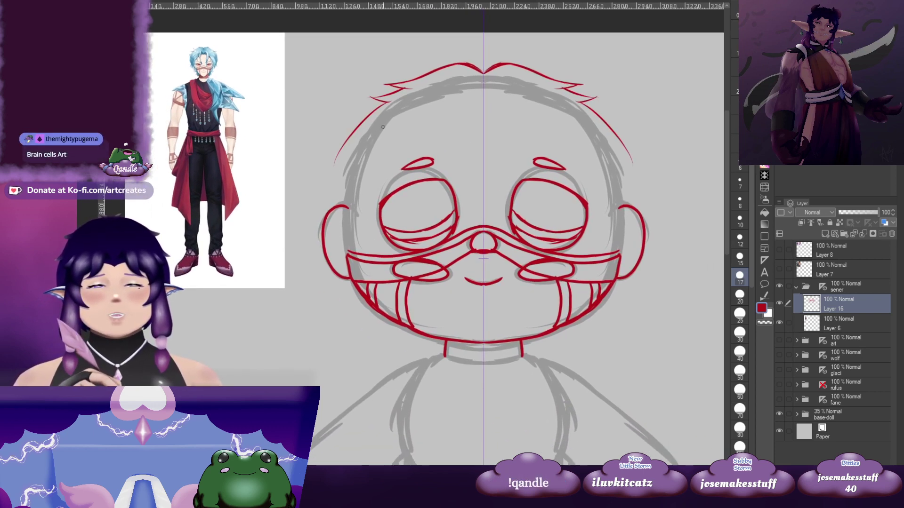
mouse_move(387, 104)
left_mouse_down()
mouse_move(342, 146)
mouse_move(357, 126)
mouse_move(326, 166)
mouse_move(325, 198)
left_mouse_up()
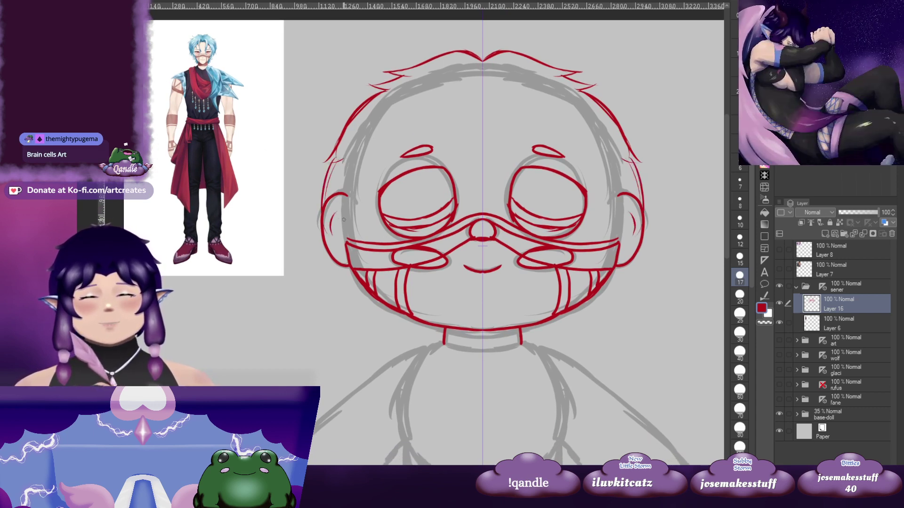
mouse_move(351, 227)
left_mouse_down()
mouse_move(348, 203)
mouse_move(326, 247)
mouse_move(351, 213)
mouse_move(342, 242)
left_mouse_up()
left_click_drag(338, 241, 351, 202)
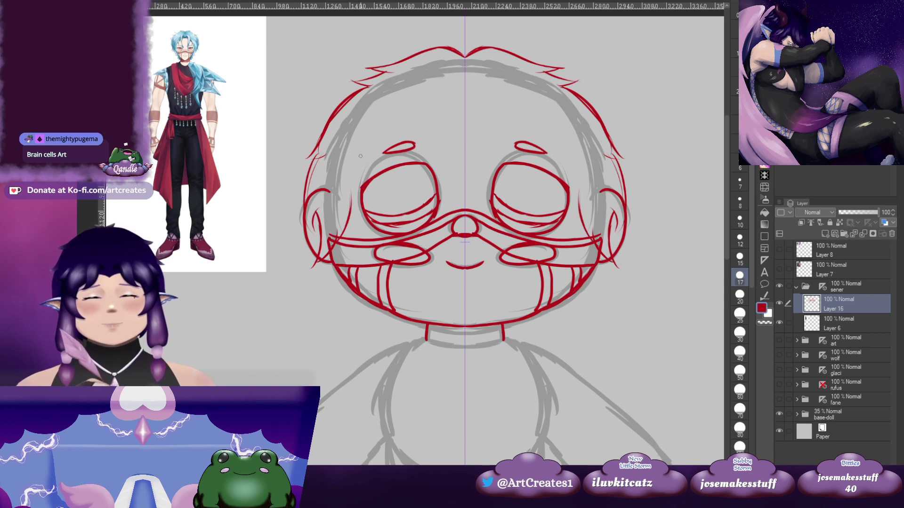
Draw the mirrored fringe with looped central strands curving to the inner eyes and a spiky hairline running past the brows to the temples
mouse_move(486, 116)
left_mouse_down()
mouse_move(455, 115)
mouse_move(500, 123)
left_mouse_up()
mouse_move(495, 129)
left_mouse_down()
mouse_move(484, 131)
mouse_move(463, 97)
mouse_move(470, 137)
left_mouse_up()
mouse_move(465, 105)
left_mouse_down()
mouse_move(466, 126)
mouse_move(475, 170)
left_mouse_up()
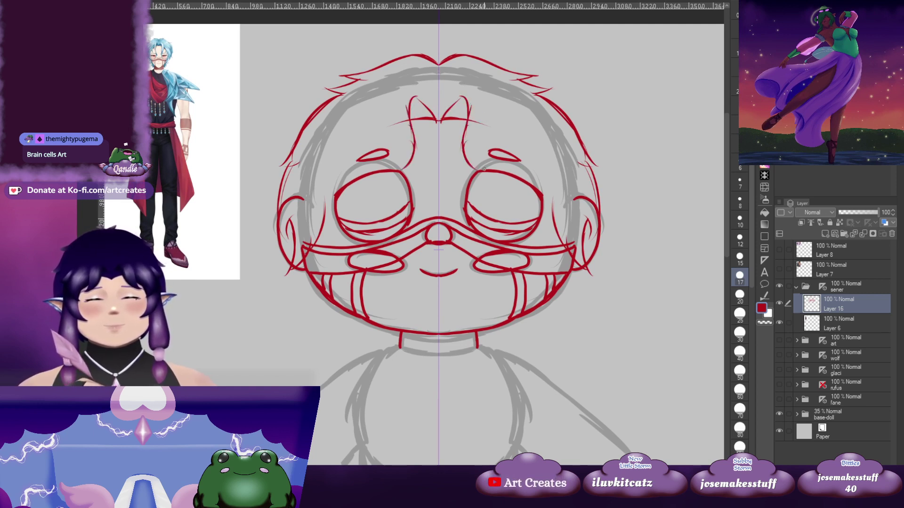
mouse_move(473, 98)
left_mouse_down()
mouse_move(491, 129)
mouse_move(482, 127)
mouse_move(489, 174)
left_mouse_up()
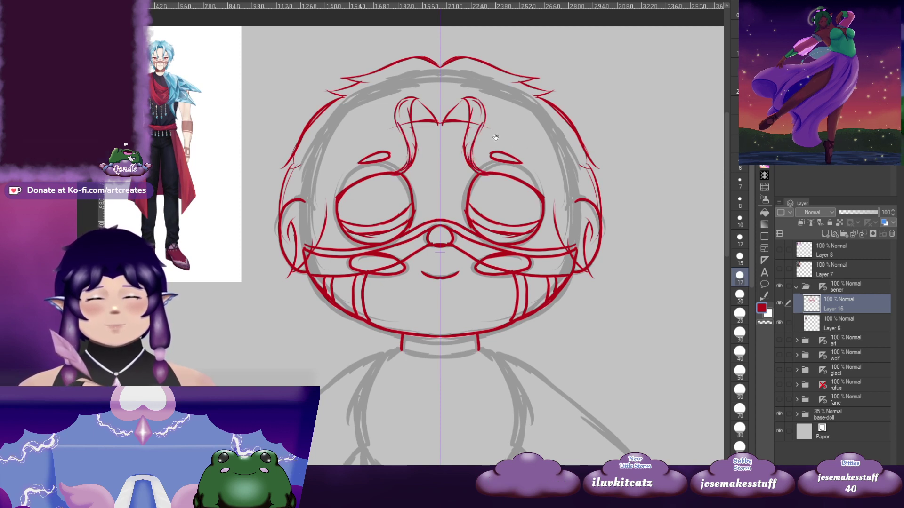
mouse_move(440, 132)
left_mouse_down()
mouse_move(459, 135)
mouse_move(387, 152)
mouse_move(382, 140)
left_mouse_up()
mouse_move(383, 140)
left_mouse_down()
mouse_move(393, 126)
mouse_move(393, 144)
mouse_move(408, 126)
mouse_move(364, 193)
mouse_move(401, 113)
left_mouse_up()
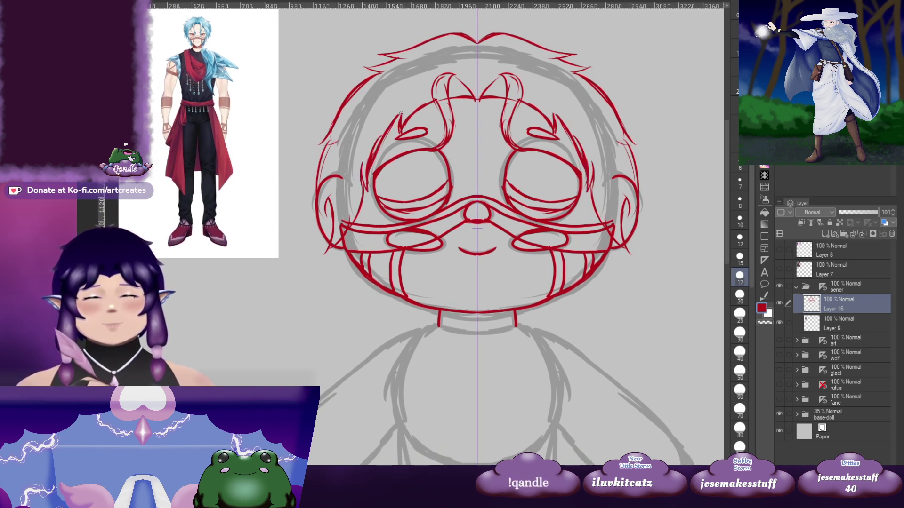
left_click_drag(617, 167, 575, 176)
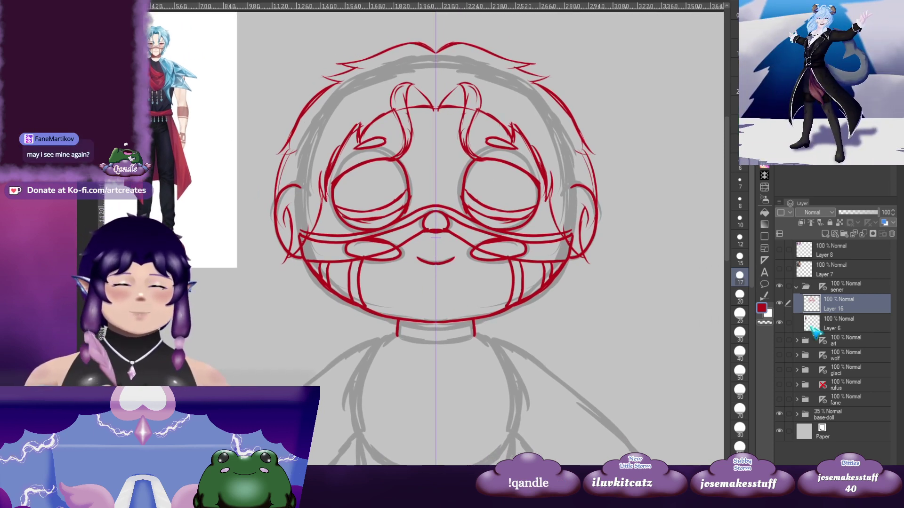
Hide the sener folder, show the fane folder and look over the whole doll sketch
left_click(796, 286)
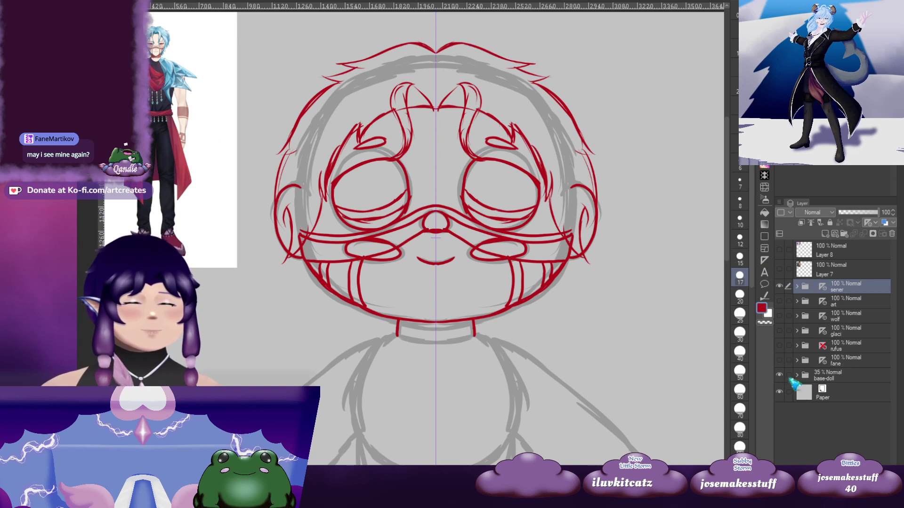
left_click(780, 286)
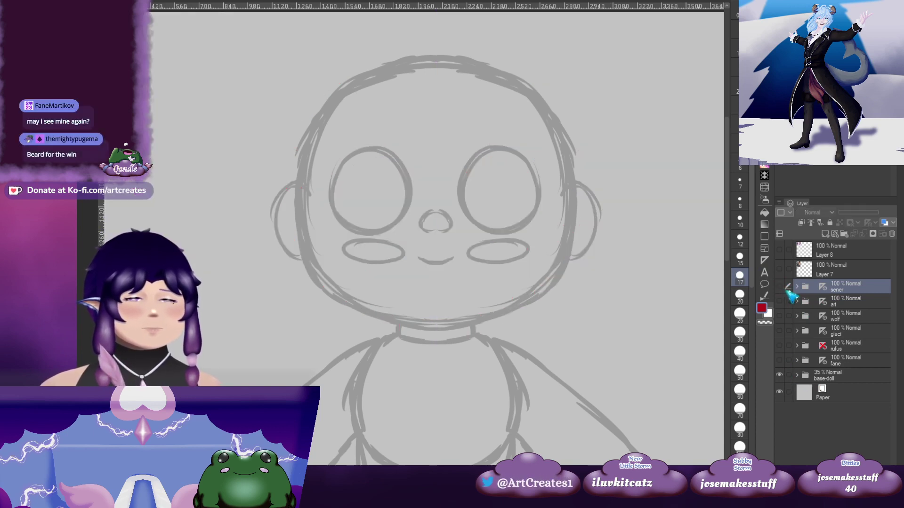
left_click(779, 361)
left_click_drag(661, 357, 598, 275)
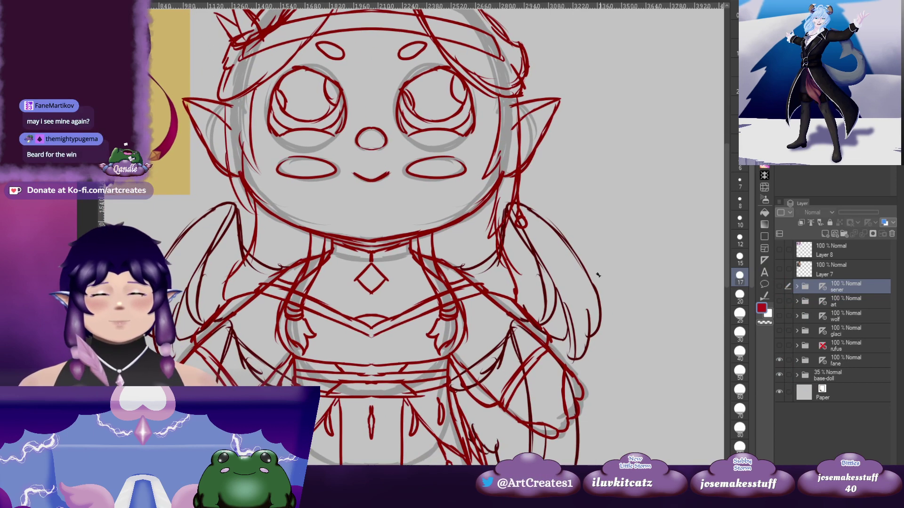
scroll(595, 285, "down", 2)
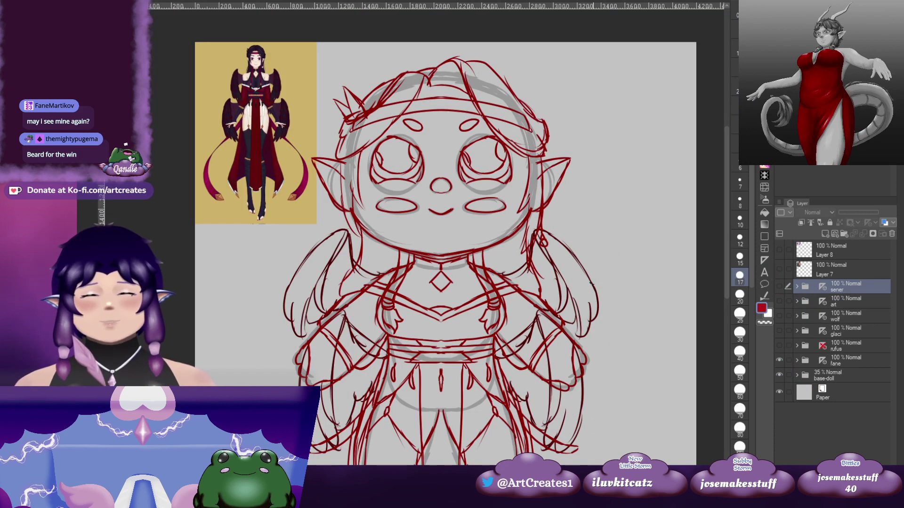
mouse_move(614, 351)
left_mouse_down()
mouse_move(613, 251)
mouse_move(608, 264)
mouse_move(569, 278)
left_mouse_up()
scroll(607, 273, "down", 3)
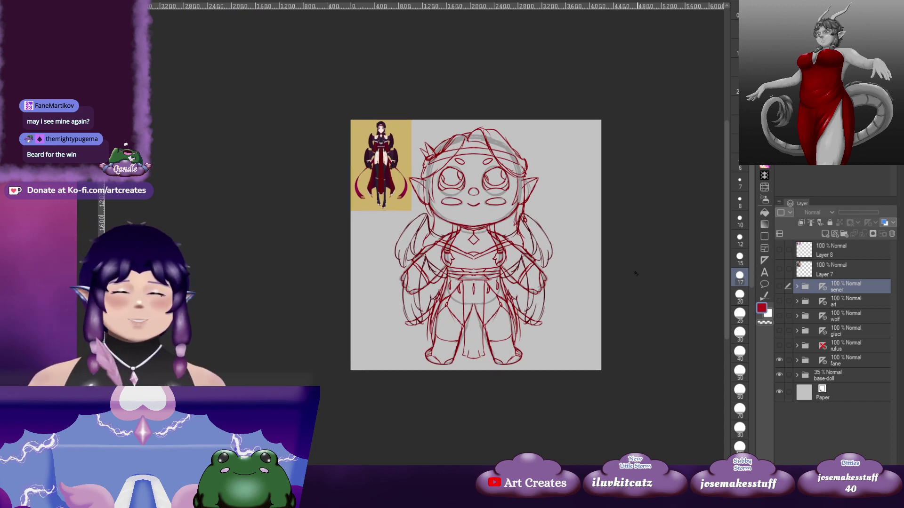
scroll(643, 283, "up", 2)
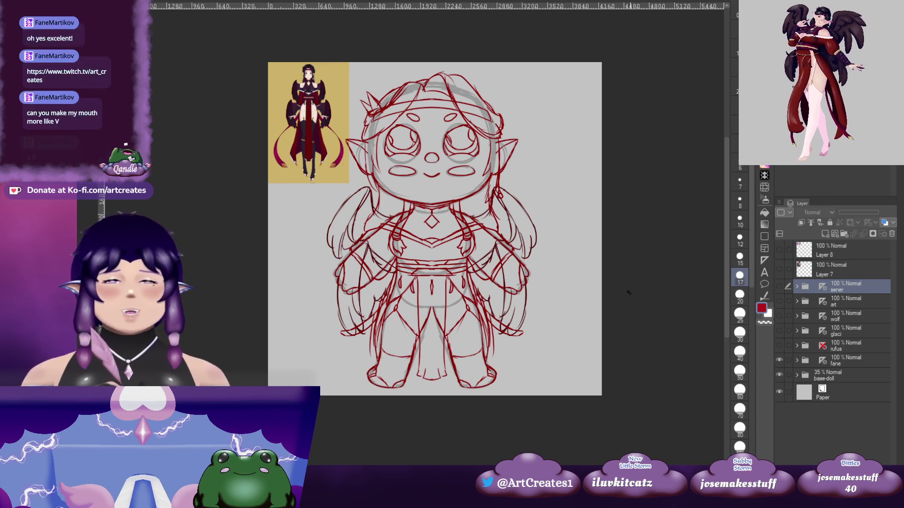
scroll(629, 292, "up", 1)
scroll(629, 292, "up", 1)
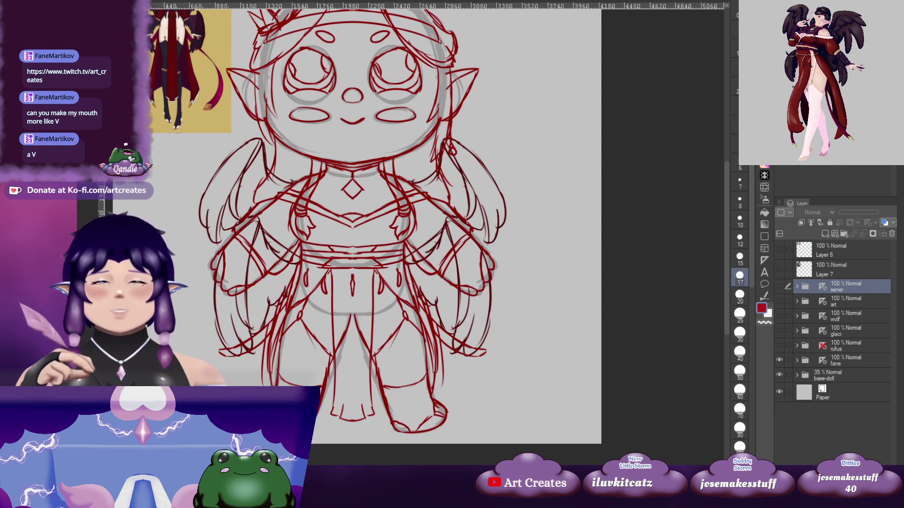
left_click_drag(443, 226, 514, 293)
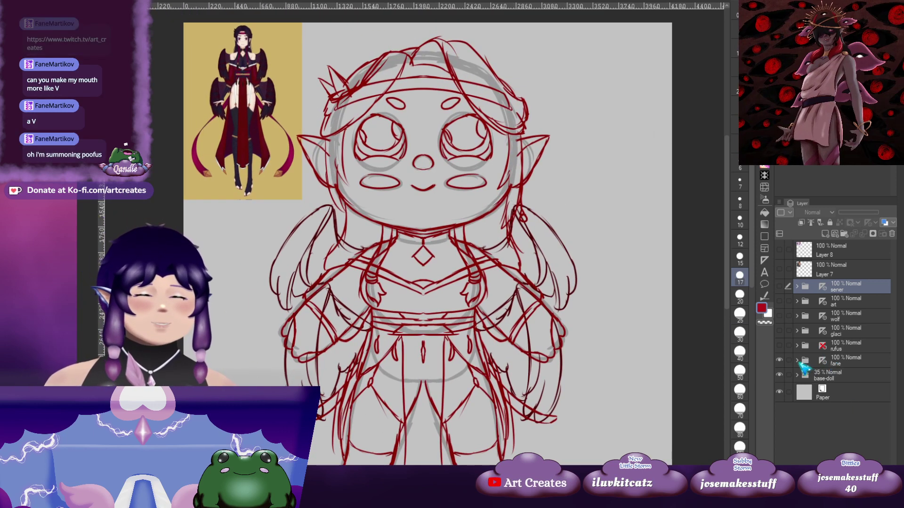
Erase the curved smile on the fane folder's Layer 9 and try a small V-shaped mouth in its place
scroll(435, 187, "up", 5)
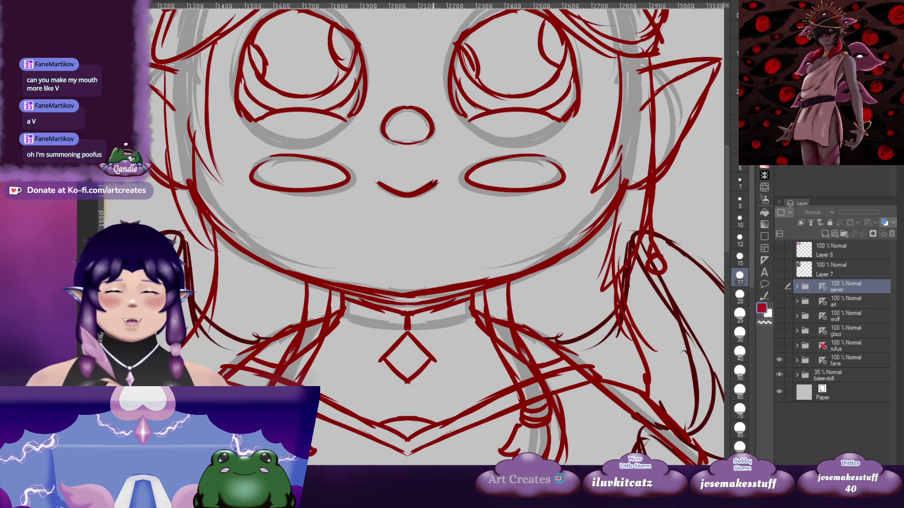
left_click(429, 193, "ctrl+shift")
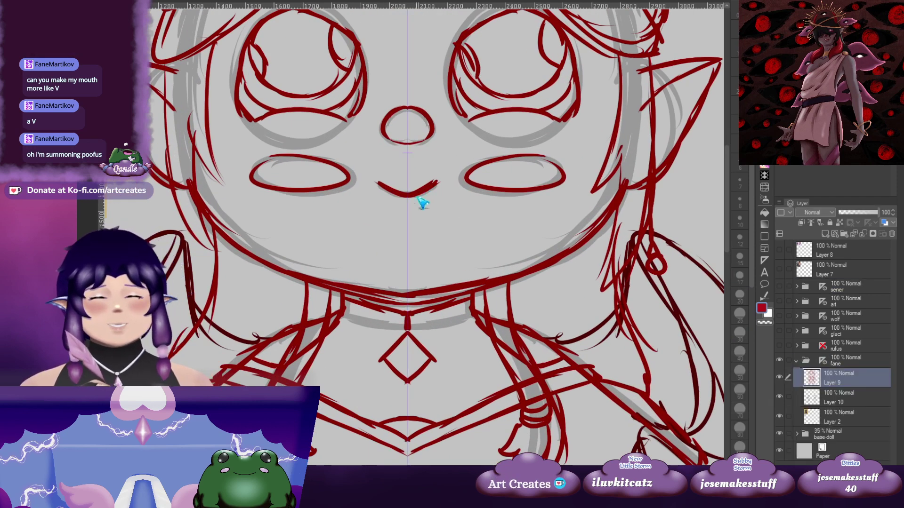
left_click(420, 190, "alt")
key("p")
mouse_move(407, 200)
left_mouse_down()
mouse_move(373, 184)
mouse_move(427, 185)
left_mouse_up()
key("bracketleft")
key("bracketleft")
key("bracketleft")
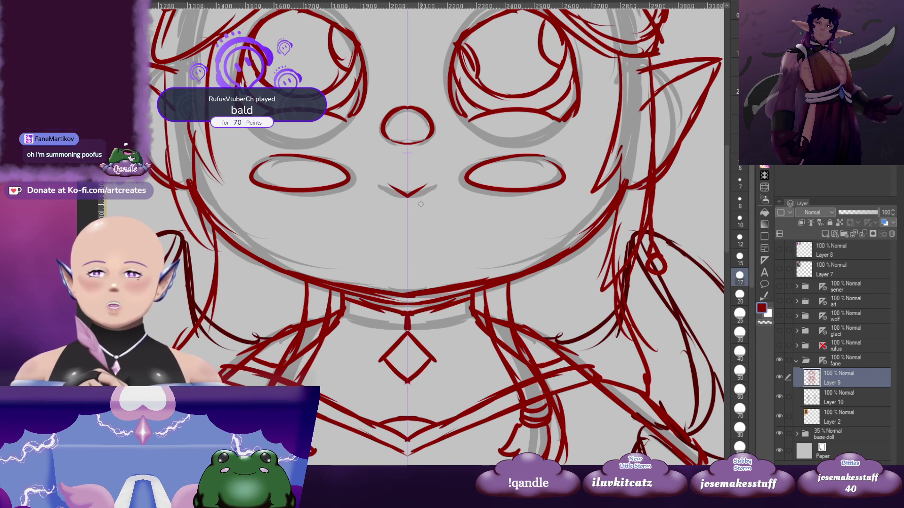
key("ctrl+z")
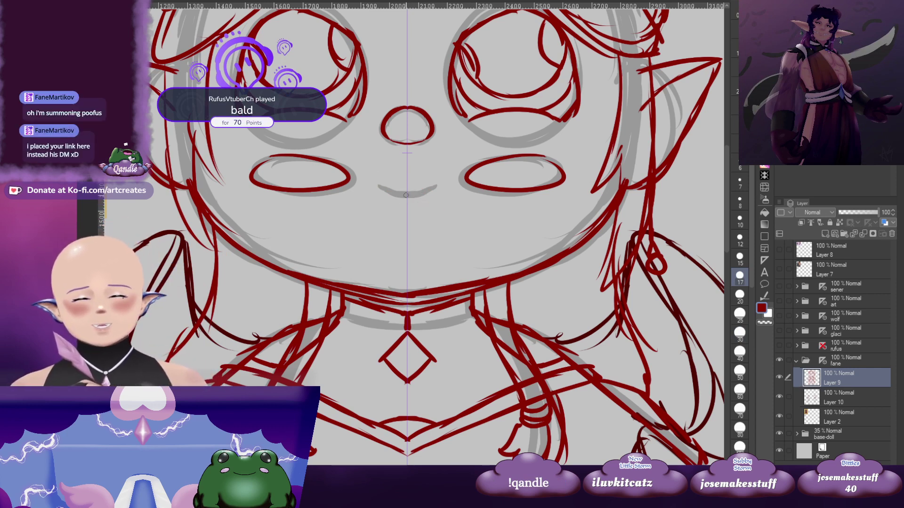
Draw a wide mirrored V-shaped mouth between the fane doll's cheek ovals and thicken its point
left_click_drag(407, 195, 436, 175)
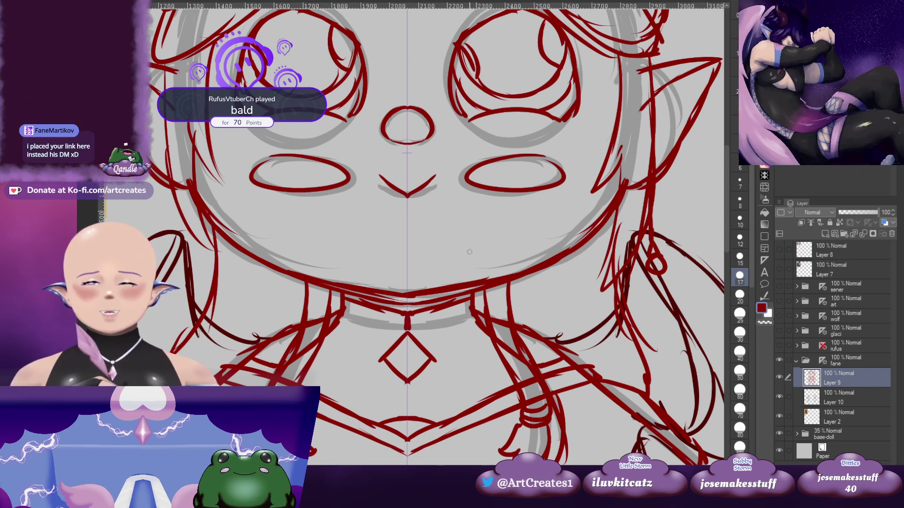
left_click_drag(407, 197, 426, 186)
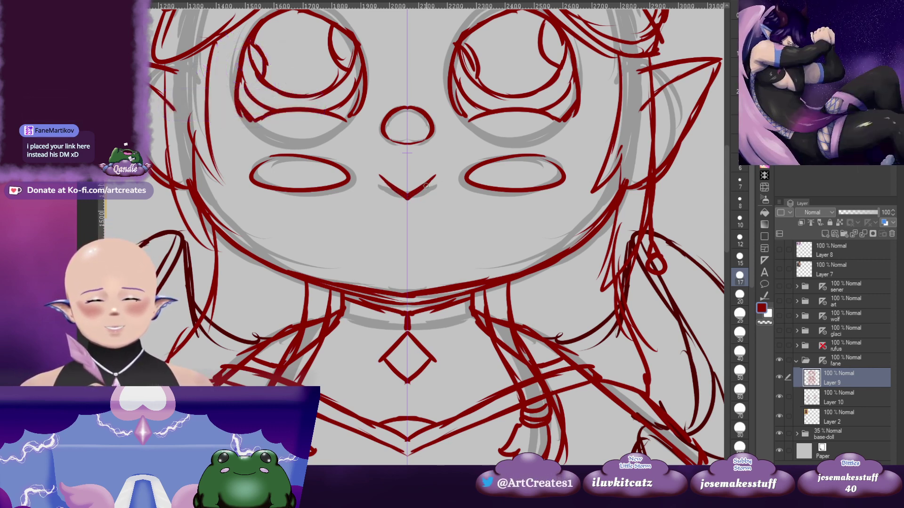
scroll(455, 229, "up", 2)
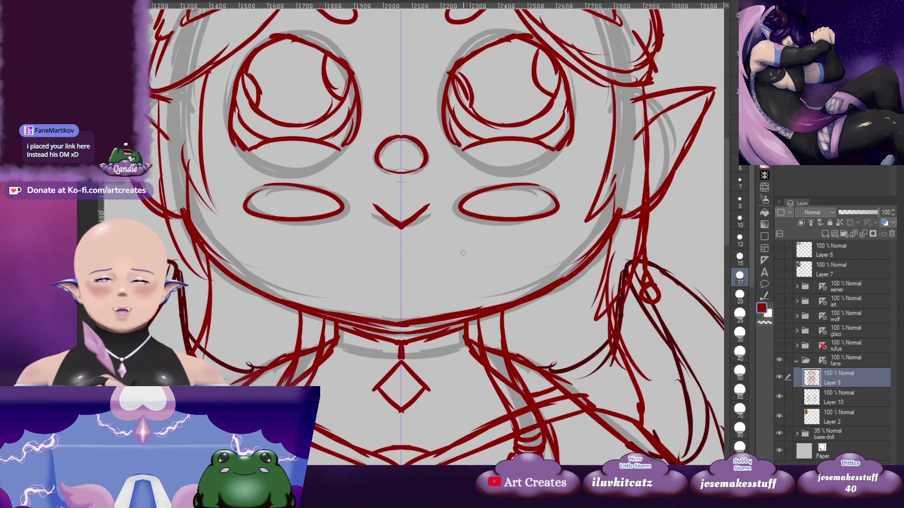
scroll(462, 253, "down", 5)
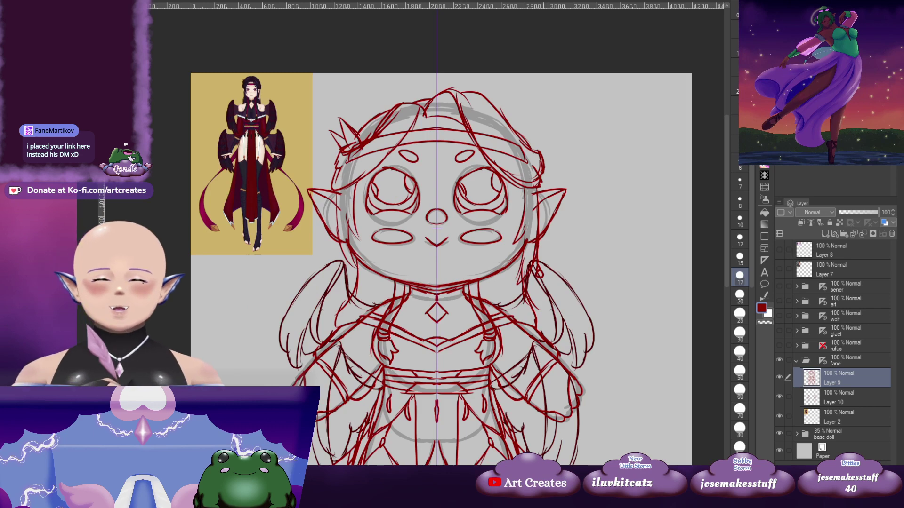
left_click_drag(566, 289, 530, 291)
left_click_drag(443, 116, 427, 117)
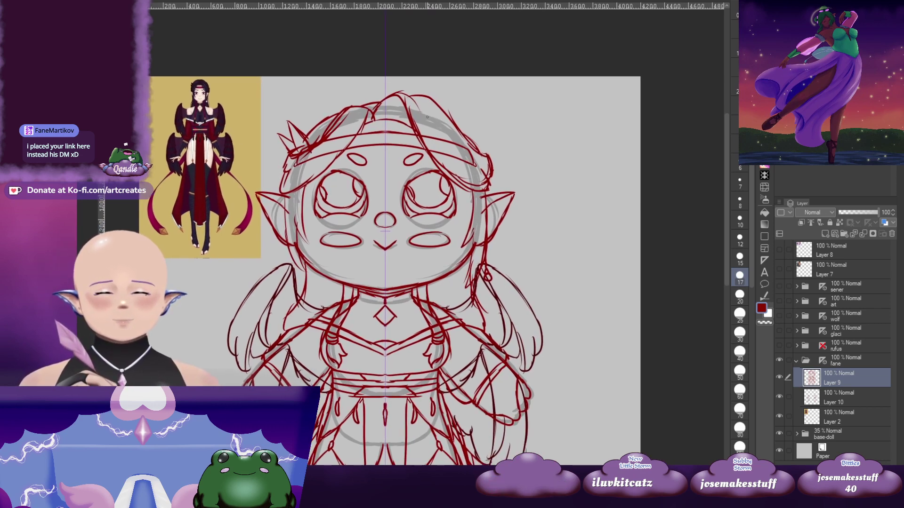
Collapse and hide the fane folder, then show the rufus folder to examine the hatted, bearded doll
left_click(798, 360)
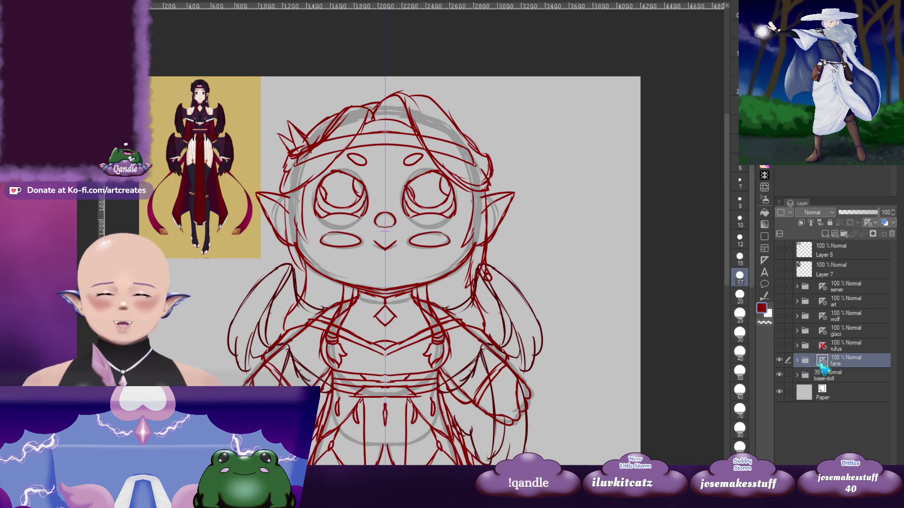
left_click(779, 361)
left_click(779, 346)
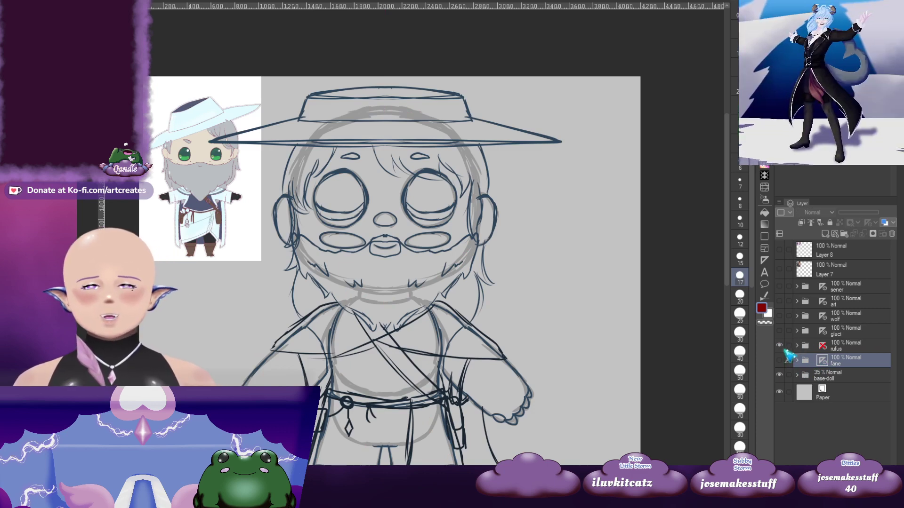
mouse_move(495, 325)
left_mouse_down()
mouse_move(549, 171)
mouse_move(567, 190)
mouse_move(559, 314)
left_mouse_up()
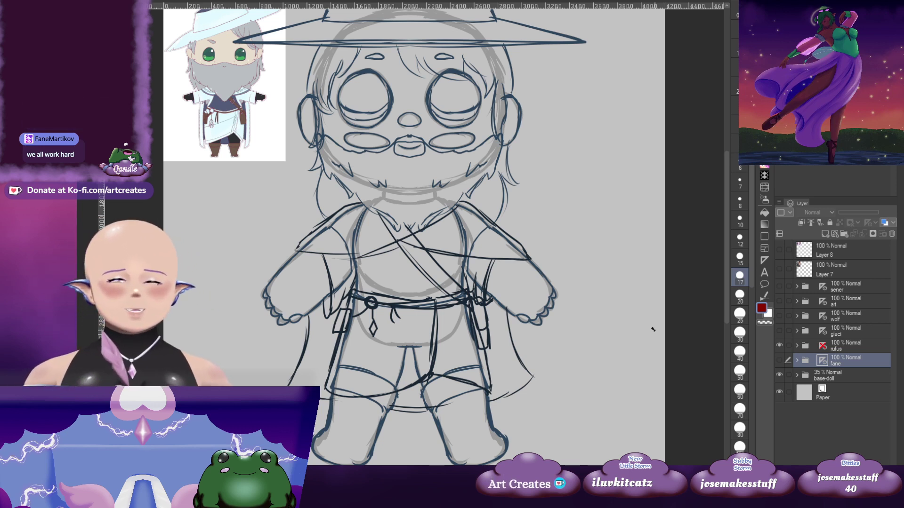
Show the glaci, wolf and art folders one at a time in place of rufus to examine each doll sketch
left_click(779, 346)
left_click(779, 330)
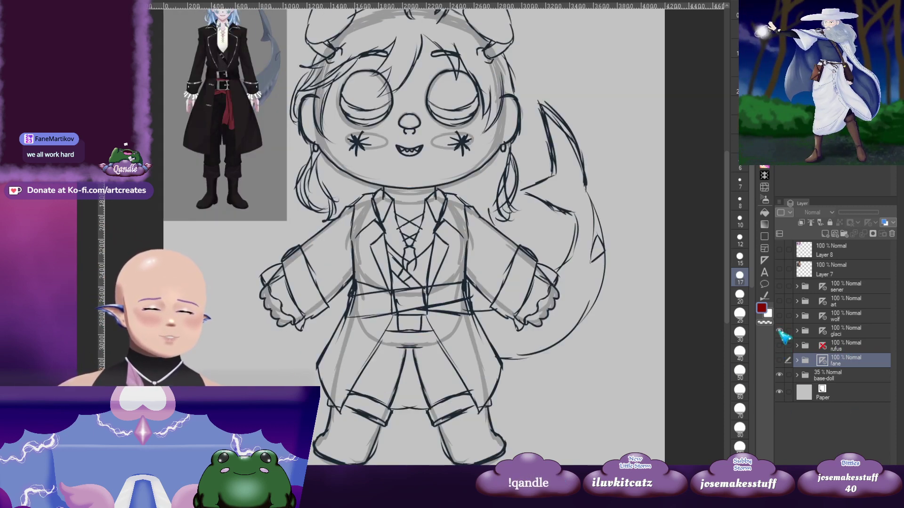
scroll(459, 206, "down", 2)
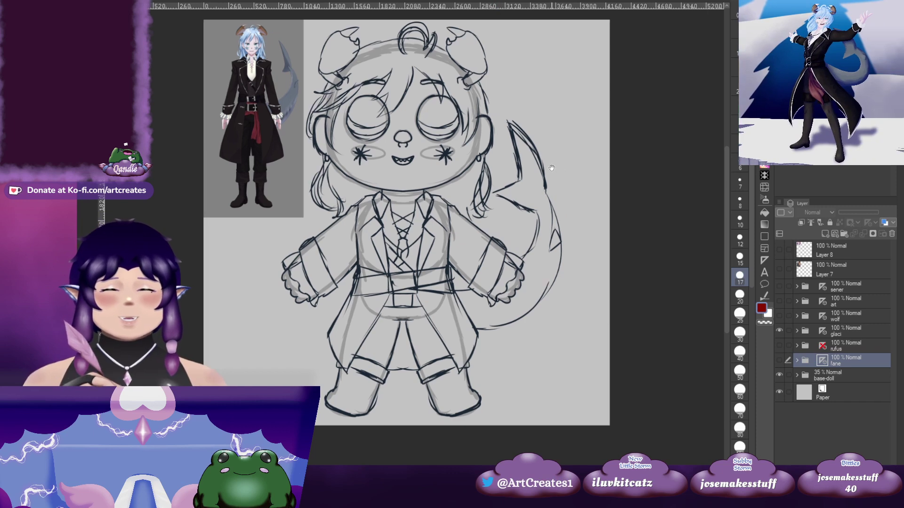
left_click(780, 330)
left_click(780, 316)
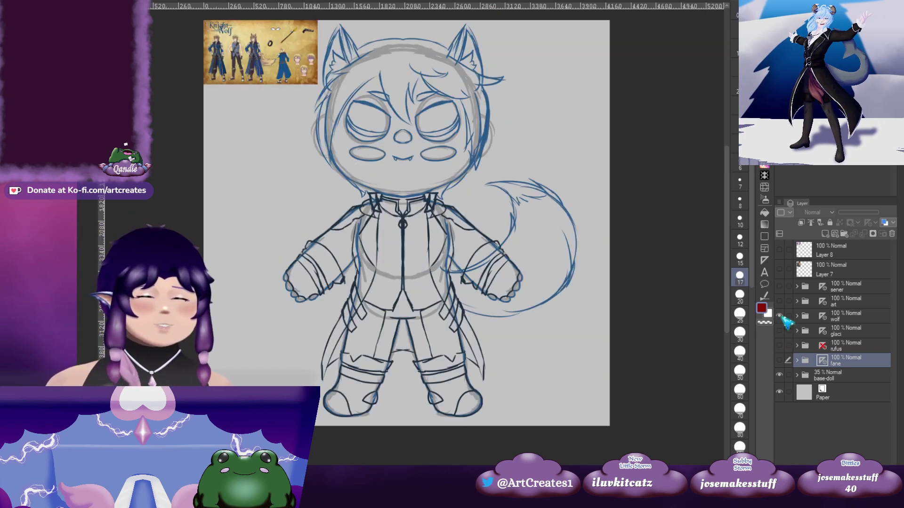
left_click(780, 316)
left_click(781, 302)
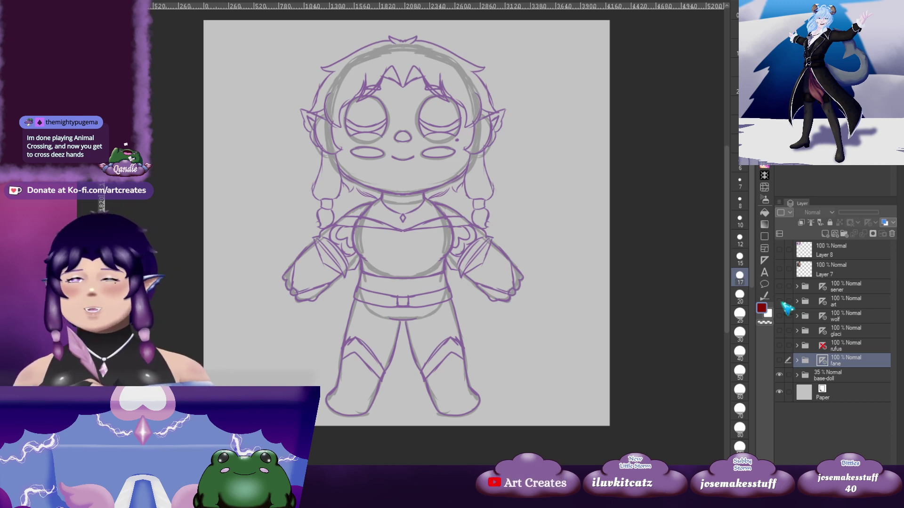
Hide the art folder, show and expand the sener folder, and make its Layer 16 the active drawing layer
left_click(780, 301)
left_click(779, 286)
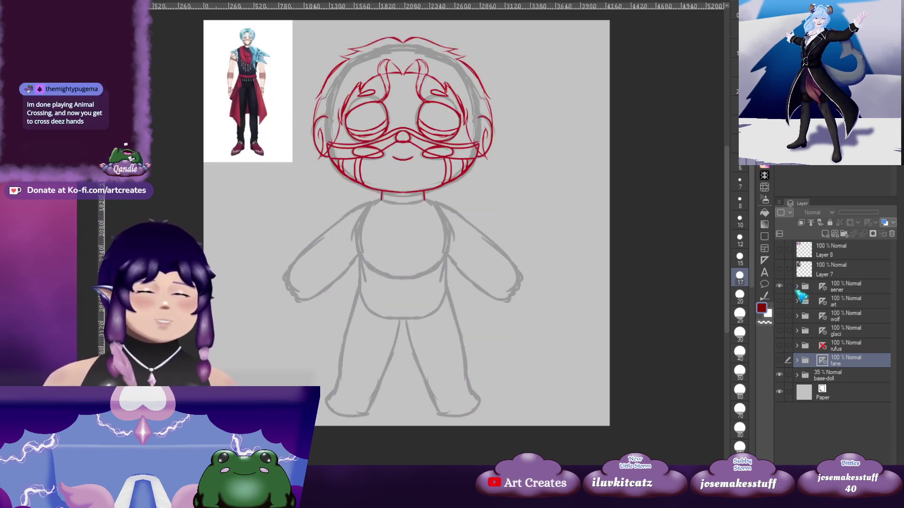
left_click(797, 286)
left_click(866, 310)
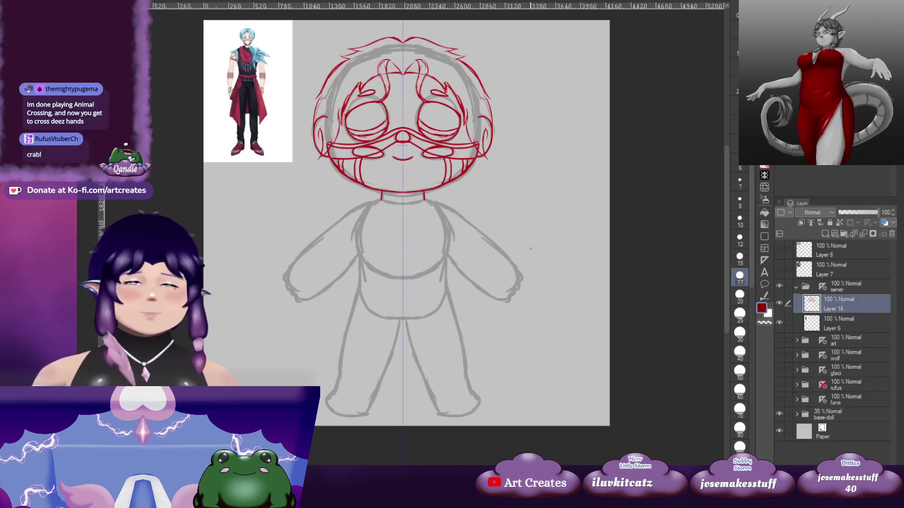
scroll(446, 199, "up", 2)
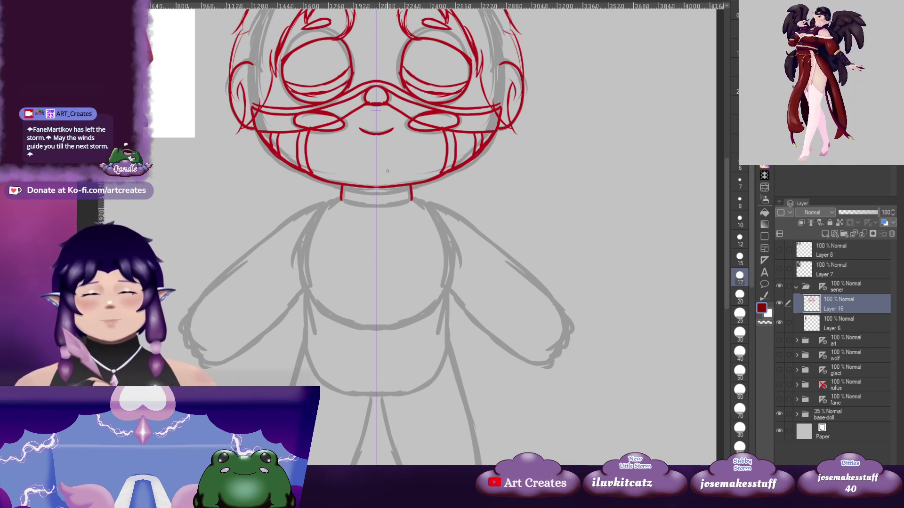
Draw a rounded collar curve joining the two neck lines of the sener doll, undoing the rejected pointed version
mouse_move(328, 231)
left_mouse_down()
mouse_move(365, 331)
mouse_move(419, 186)
mouse_move(487, 188)
mouse_move(448, 206)
mouse_move(460, 200)
left_mouse_up()
key("ctrl+z")
key("ctrl+z")
key("ctrl+z")
left_click(483, 181, "alt")
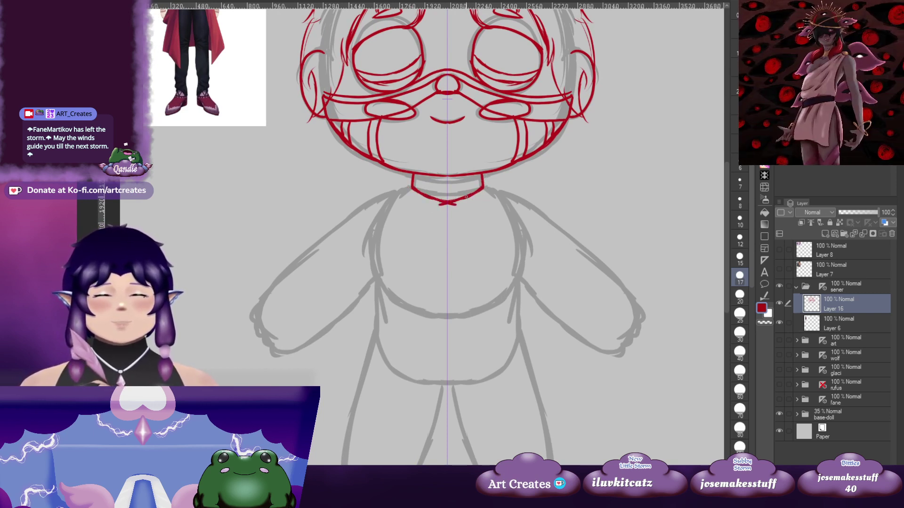
key("ctrl+z")
key("ctrl+z")
left_click_drag(483, 188, 447, 204)
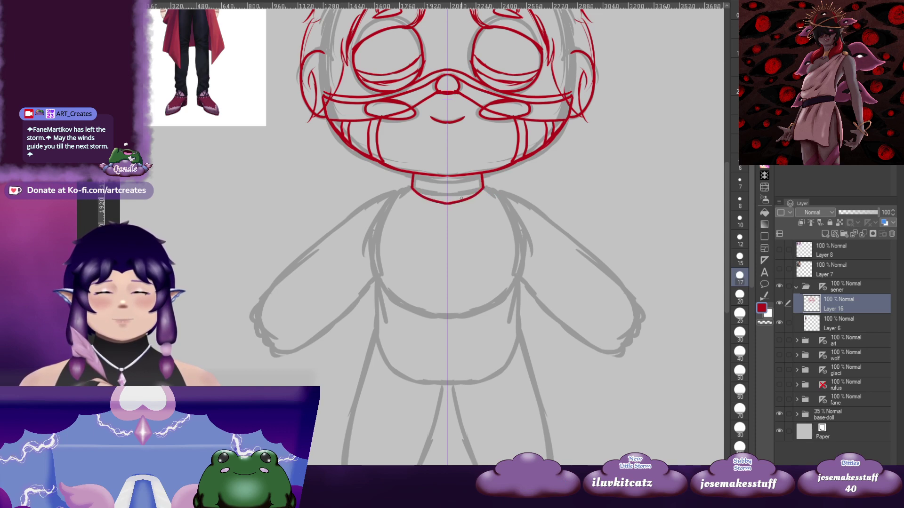
Draw the mirrored shoulder starts and torso sides, and close the top with a curved hem across the waist
mouse_move(513, 199)
left_mouse_down()
mouse_move(541, 185)
mouse_move(491, 308)
mouse_move(495, 323)
mouse_move(518, 177)
left_mouse_up()
mouse_move(430, 203)
left_mouse_down()
mouse_move(433, 234)
mouse_move(442, 211)
left_mouse_up()
mouse_move(383, 192)
left_mouse_down()
mouse_move(382, 278)
mouse_move(391, 228)
mouse_move(372, 264)
left_mouse_up()
mouse_move(492, 174)
left_mouse_down()
mouse_move(490, 322)
mouse_move(495, 128)
left_mouse_up()
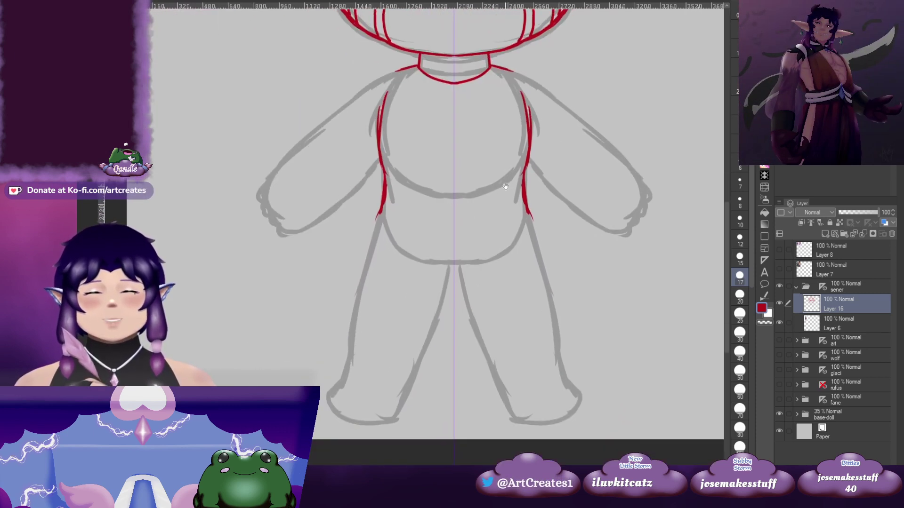
mouse_move(393, 205)
left_mouse_down()
mouse_move(454, 223)
mouse_move(449, 201)
left_mouse_up()
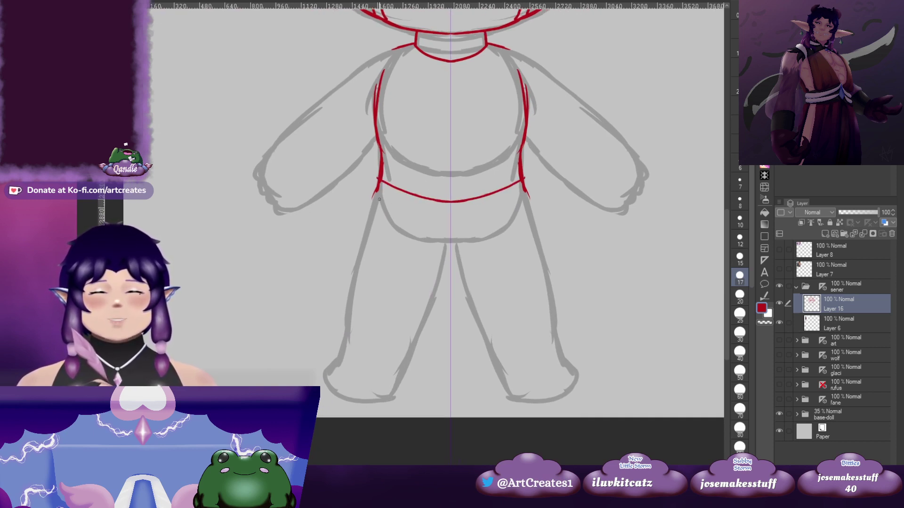
Draw the mirrored trouser legs from the waist hem with folded ankles, and outline the rounded shoes
mouse_move(379, 181)
left_mouse_down()
mouse_move(364, 225)
mouse_move(398, 207)
mouse_move(364, 256)
mouse_move(362, 278)
left_mouse_up()
mouse_move(480, 222)
left_mouse_down()
mouse_move(473, 190)
mouse_move(437, 234)
mouse_move(420, 285)
left_mouse_up()
mouse_move(460, 227)
left_mouse_down()
mouse_move(450, 245)
mouse_move(472, 196)
mouse_move(420, 345)
mouse_move(439, 426)
mouse_move(457, 279)
mouse_move(449, 194)
left_mouse_up()
mouse_move(380, 240)
left_mouse_down()
mouse_move(371, 262)
mouse_move(388, 278)
mouse_move(394, 271)
left_mouse_up()
mouse_move(420, 289)
left_mouse_down()
mouse_move(404, 275)
mouse_move(421, 286)
left_mouse_up()
mouse_move(435, 234)
left_mouse_down()
mouse_move(420, 411)
mouse_move(447, 324)
mouse_move(417, 206)
left_mouse_up()
mouse_move(360, 222)
left_mouse_down()
mouse_move(345, 243)
mouse_move(397, 271)
left_mouse_up()
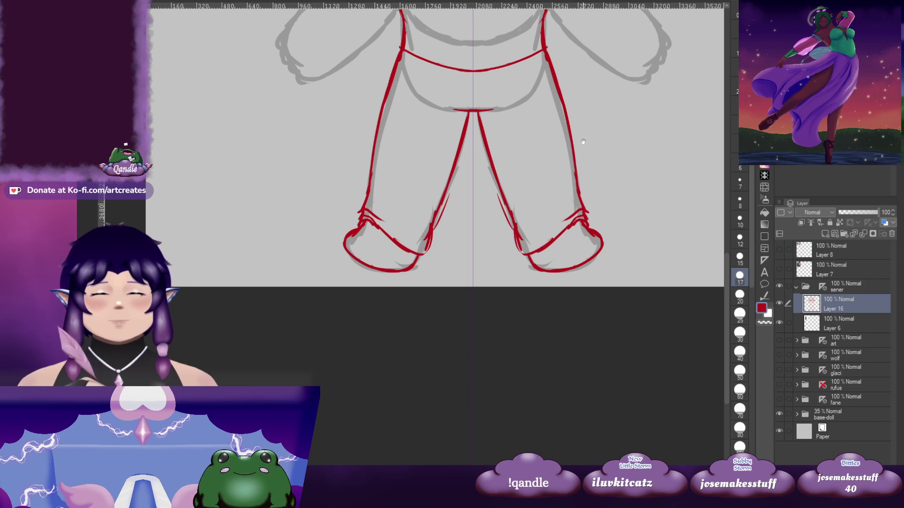
Draw the mirrored shoulder curves and short curved sleeves, adding a small crossbar inside each sleeve
left_click_drag(486, 48, 443, 300)
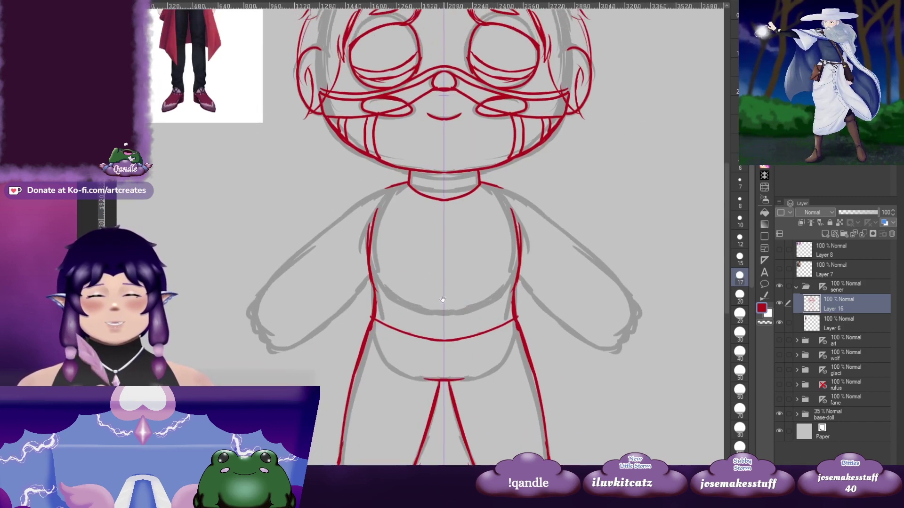
mouse_move(379, 206)
left_mouse_down()
mouse_move(387, 188)
mouse_move(372, 227)
left_mouse_up()
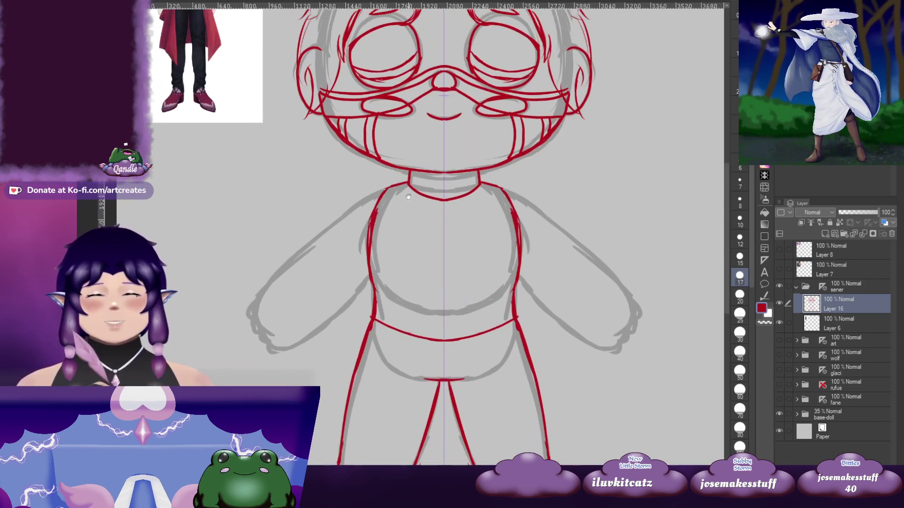
mouse_move(408, 197)
left_mouse_down()
mouse_move(416, 341)
mouse_move(419, 285)
mouse_move(425, 301)
mouse_move(435, 259)
mouse_move(414, 325)
mouse_move(391, 248)
mouse_move(379, 245)
mouse_move(398, 300)
left_mouse_up()
left_click_drag(384, 264, 400, 303)
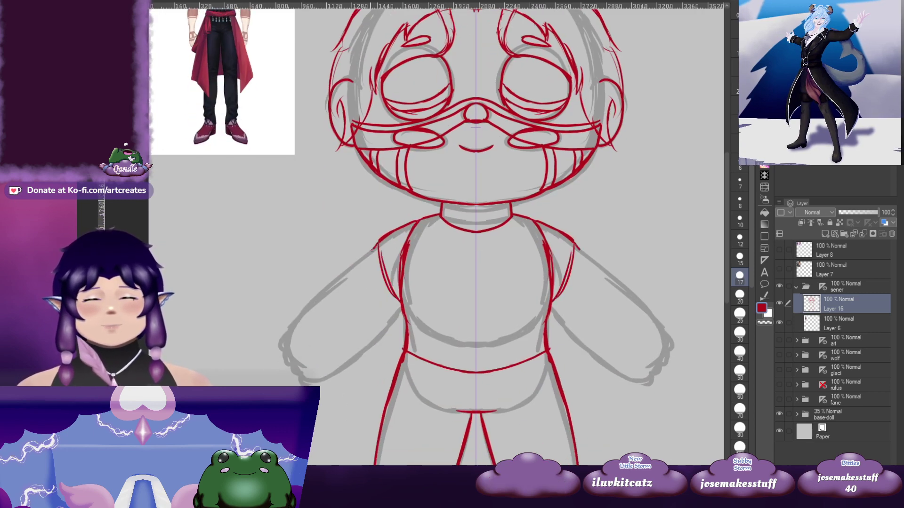
mouse_move(374, 249)
left_mouse_down()
mouse_move(375, 295)
mouse_move(397, 316)
left_mouse_up()
left_click_drag(414, 262, 418, 248)
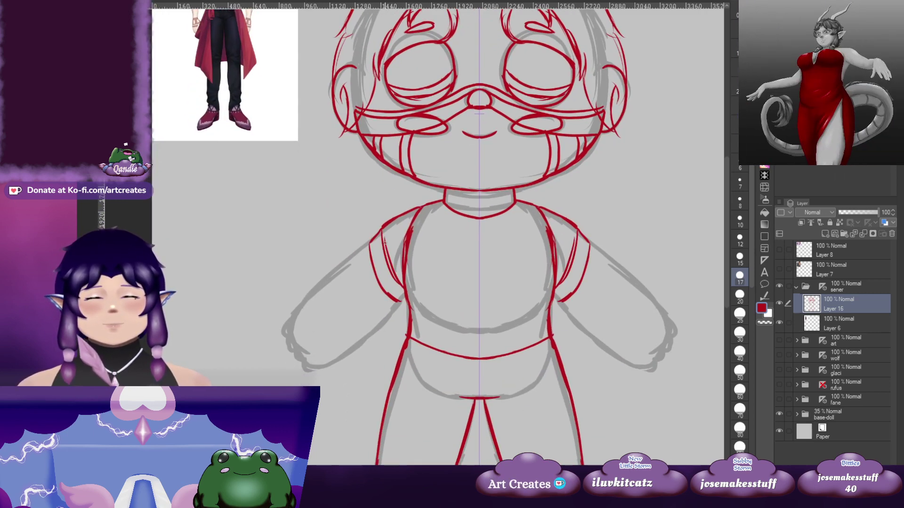
scroll(407, 247, "down", 1)
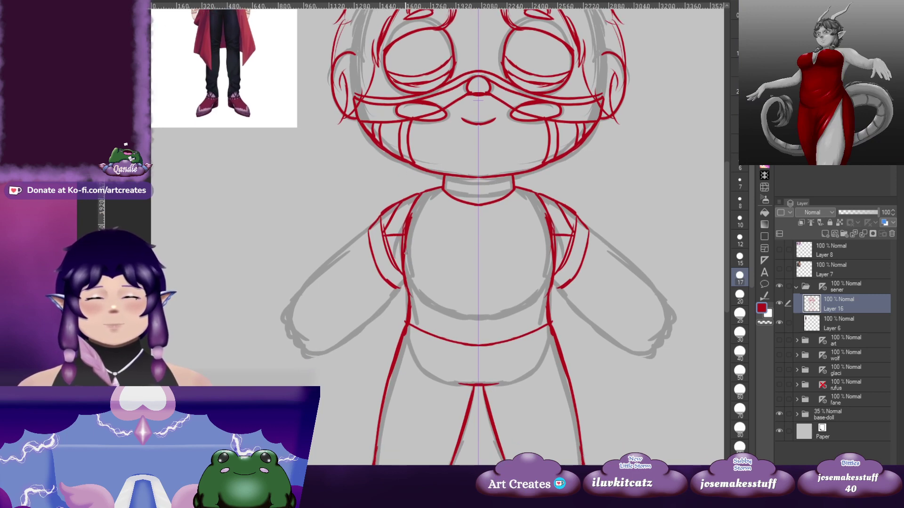
mouse_move(344, 247)
left_mouse_down()
mouse_move(333, 292)
mouse_move(326, 276)
mouse_move(368, 339)
left_mouse_up()
left_click_drag(340, 282, 369, 340)
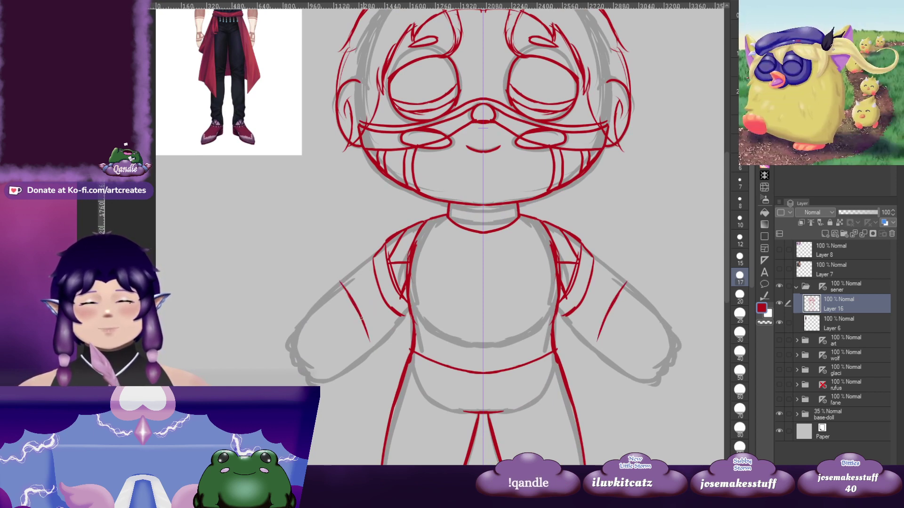
left_click_drag(345, 290, 347, 282)
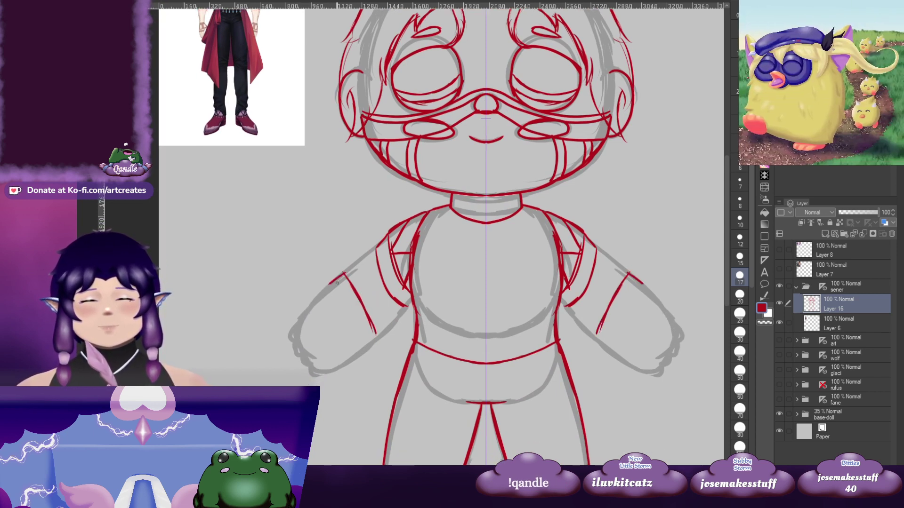
left_click_drag(333, 321, 361, 353)
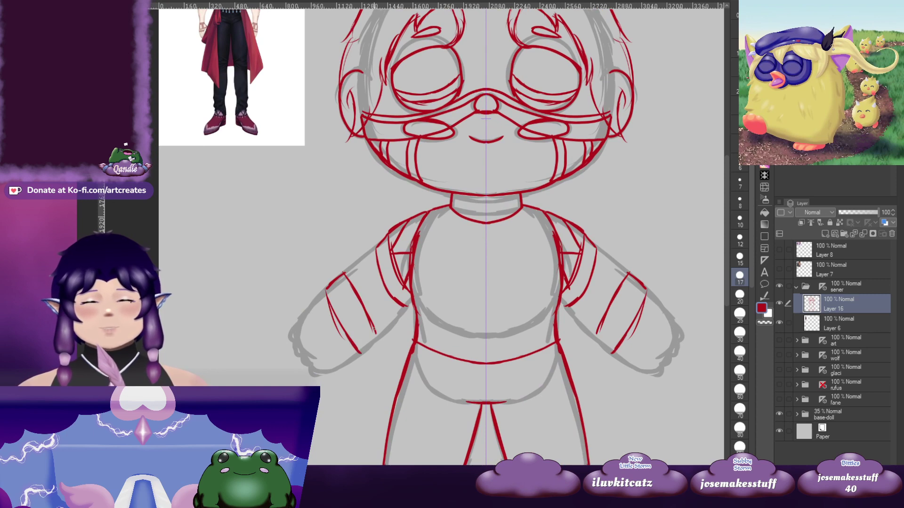
mouse_move(379, 324)
left_mouse_down()
mouse_move(386, 415)
mouse_move(371, 289)
left_mouse_up()
left_click_drag(314, 259, 342, 323)
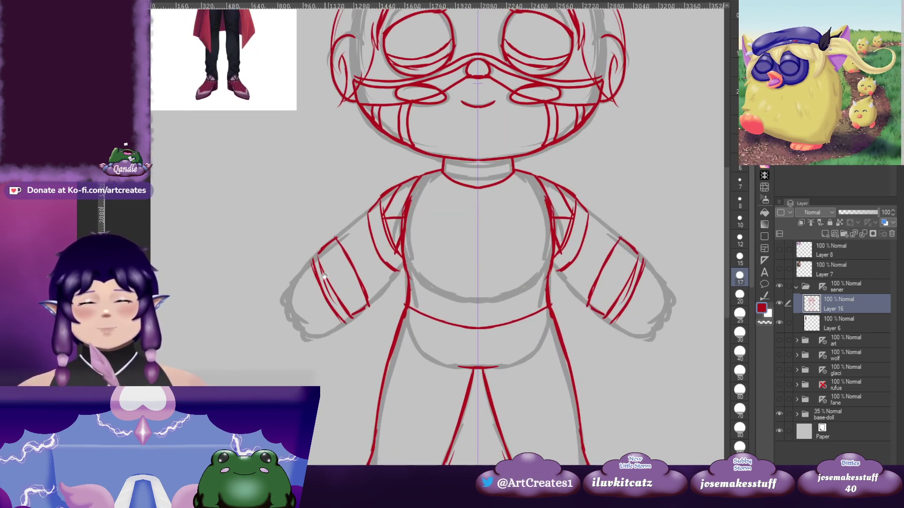
left_click_drag(329, 265, 348, 262)
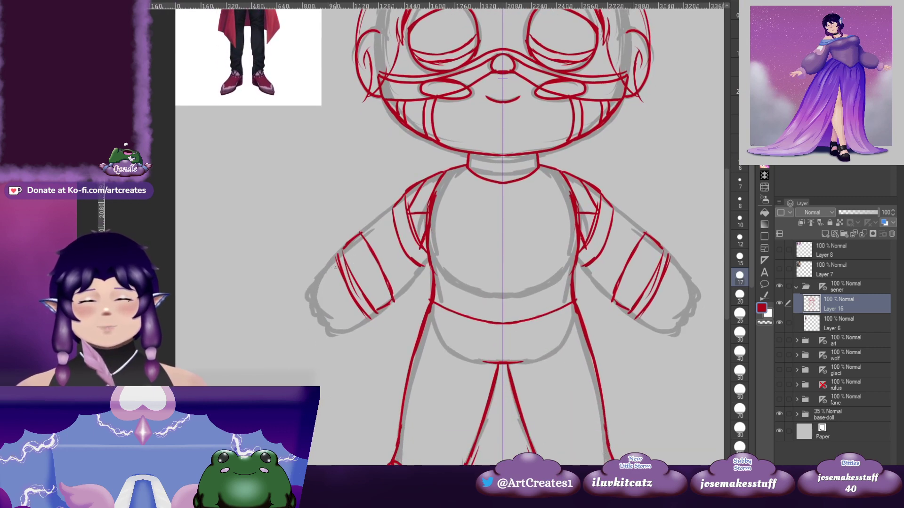
key("ctrl+z")
key("ctrl+z")
key("ctrl+z")
key("ctrl+z")
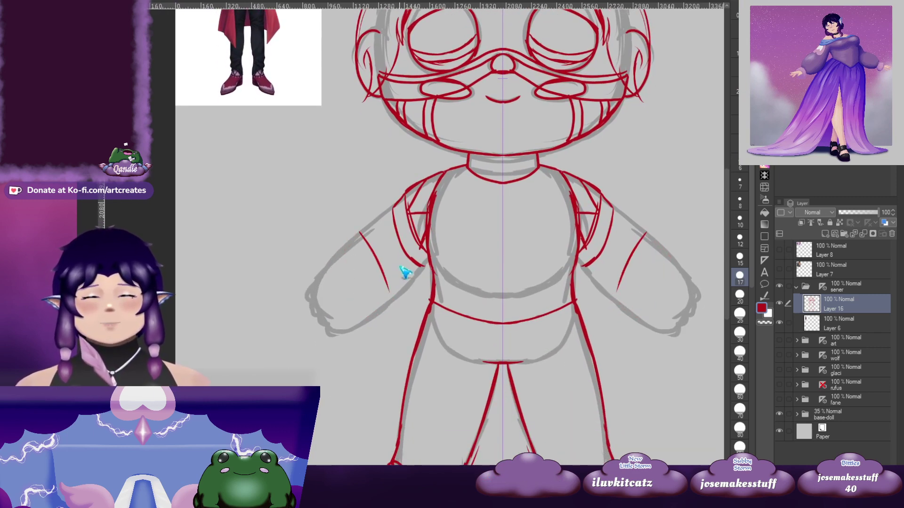
key("ctrl+z")
Draw mirrored slanted armband lines across the arms, with two closely spaced lines at each band's lower edge
left_click_drag(404, 266, 356, 249)
left_click_drag(316, 211, 352, 273)
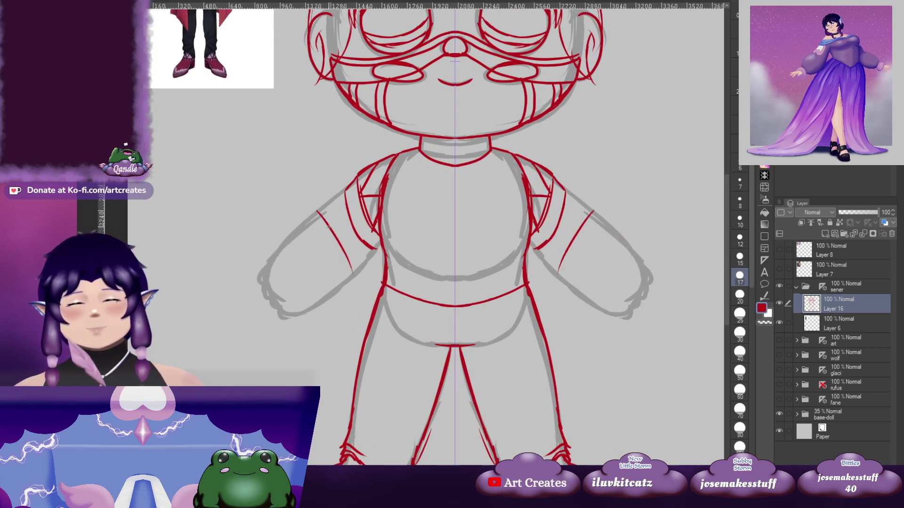
left_click_drag(303, 223, 335, 281)
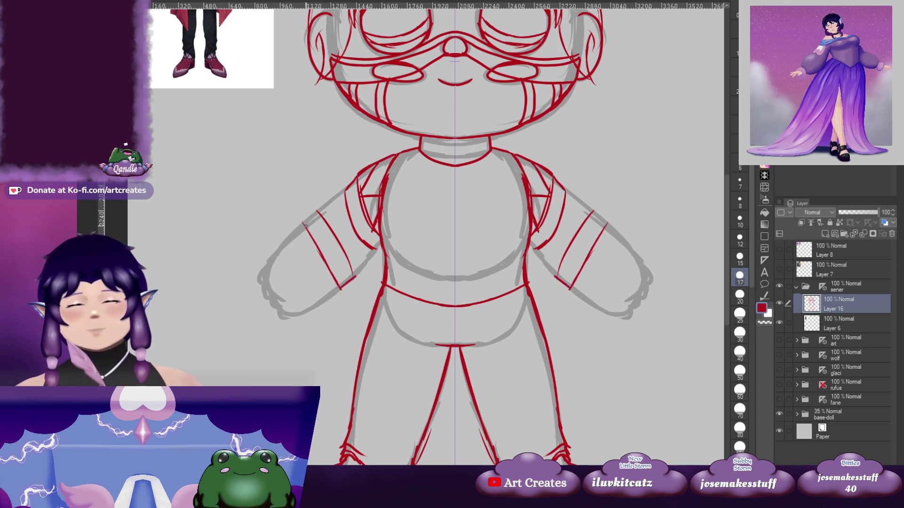
mouse_move(319, 214)
left_mouse_down()
mouse_move(322, 206)
mouse_move(331, 282)
left_mouse_up()
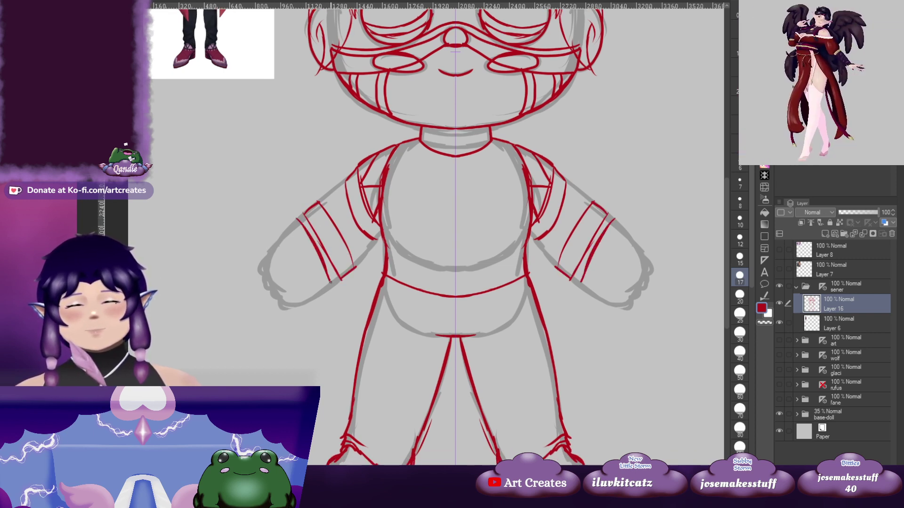
key("ctrl+z")
key("ctrl+z")
mouse_move(297, 217)
left_mouse_down()
mouse_move(335, 284)
mouse_move(295, 214)
mouse_move(332, 281)
left_mouse_up()
Outline the mirrored arms along the base doll and draw the rounded, scalloped fingers of the hands
mouse_move(481, 228)
left_mouse_down()
mouse_move(393, 287)
mouse_move(522, 201)
left_mouse_up()
left_click_drag(310, 226, 380, 155)
left_click_drag(366, 170, 391, 148)
mouse_move(312, 222)
left_mouse_down()
mouse_move(328, 201)
mouse_move(313, 218)
mouse_move(320, 225)
mouse_move(334, 212)
mouse_move(324, 227)
mouse_move(331, 238)
left_mouse_up()
mouse_move(348, 246)
left_mouse_down()
mouse_move(352, 233)
mouse_move(343, 236)
left_mouse_up()
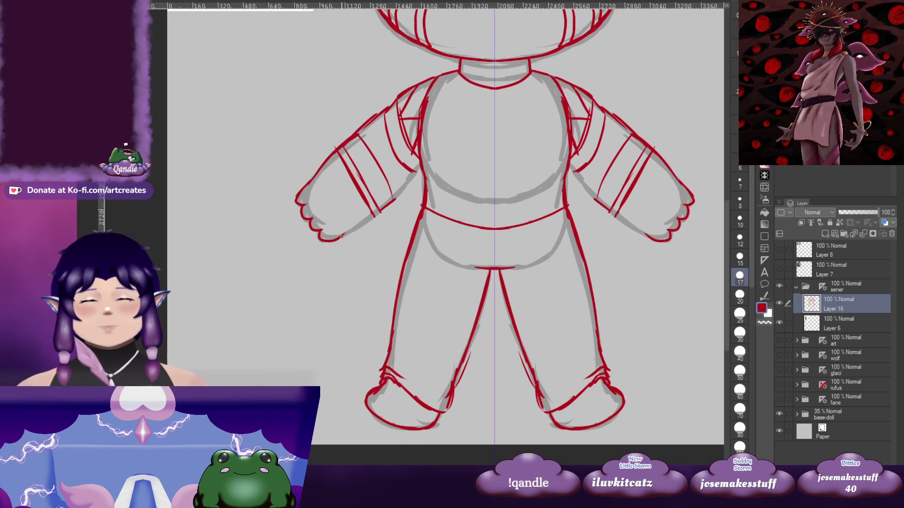
left_click_drag(390, 207, 329, 282)
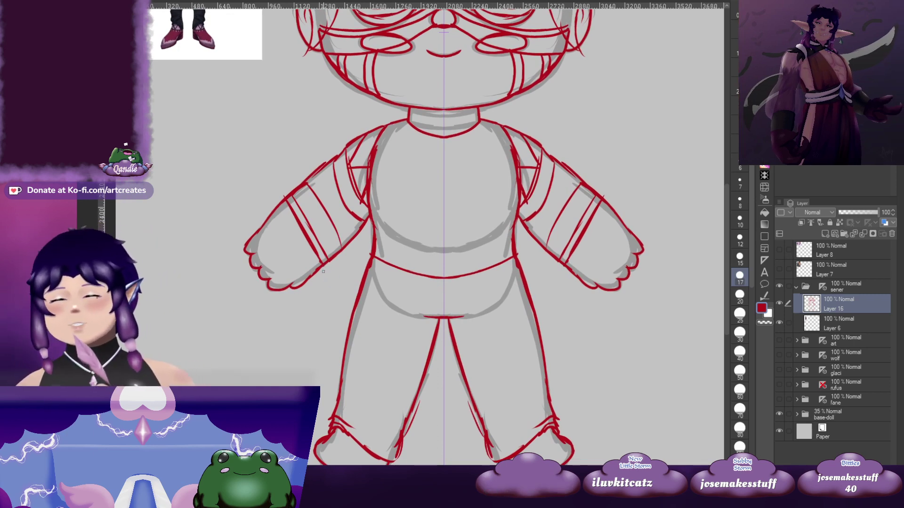
Sketch mirrored jagged hair tufts below the ears and along the jaw down to the neck
scroll(324, 271, "up", 2)
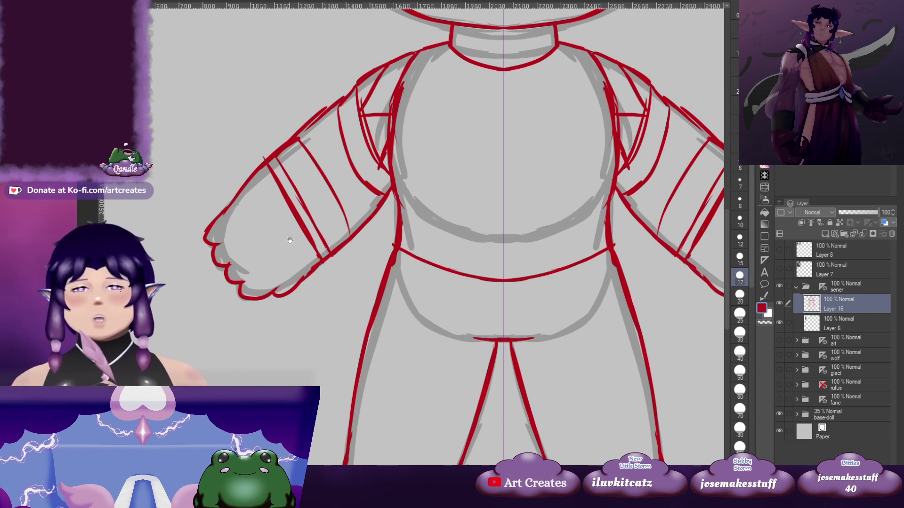
left_click_drag(290, 240, 288, 292)
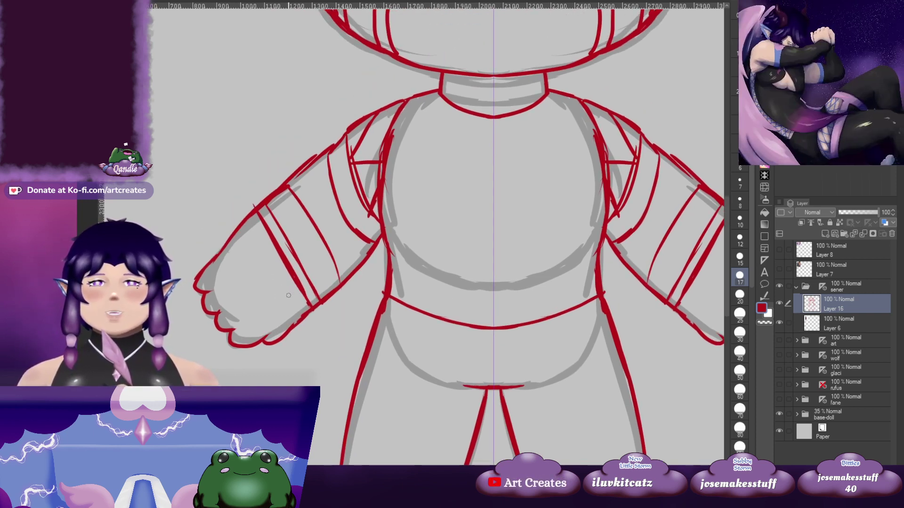
scroll(290, 294, "down", 2)
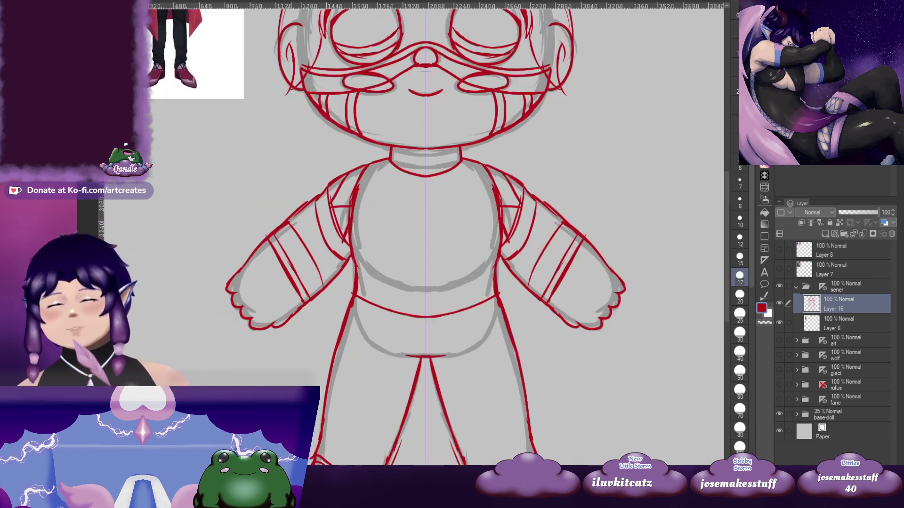
left_click_drag(298, 213, 299, 279)
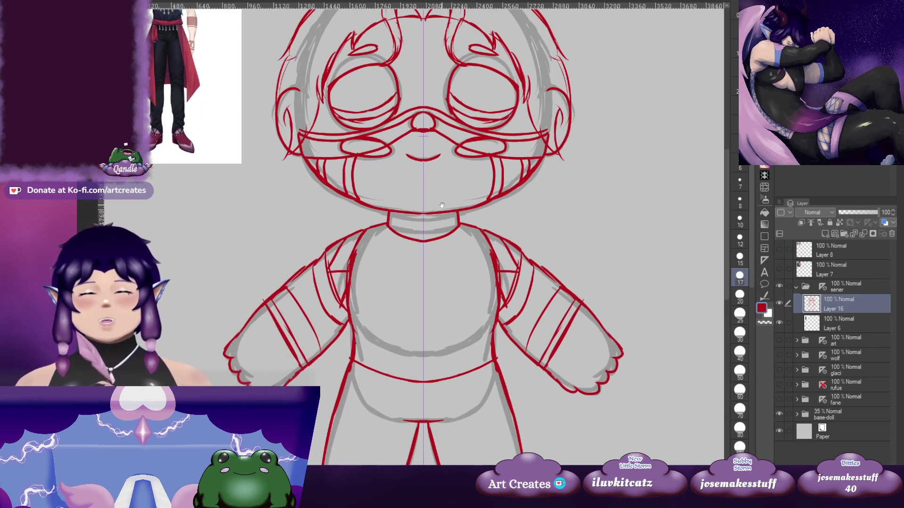
left_click_drag(442, 211, 414, 193)
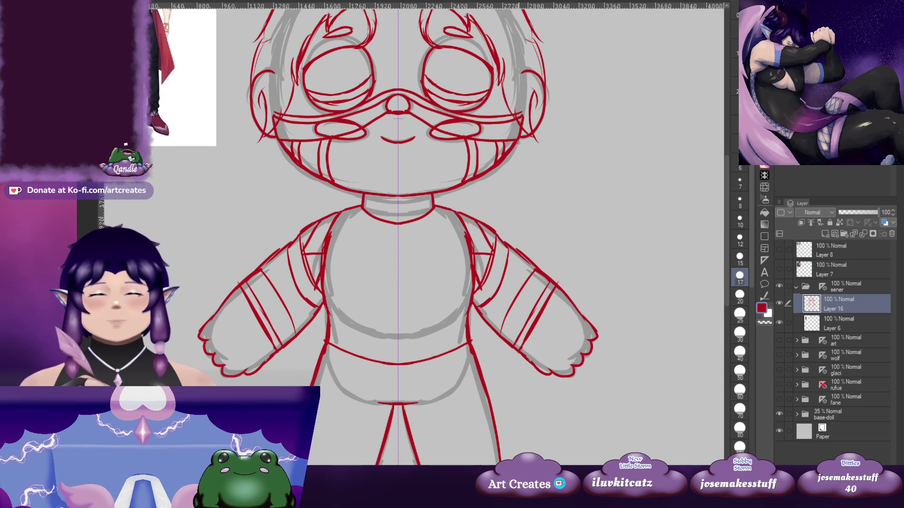
mouse_move(517, 146)
left_mouse_down()
mouse_move(511, 176)
mouse_move(465, 203)
left_mouse_up()
left_click_drag(336, 201, 351, 199)
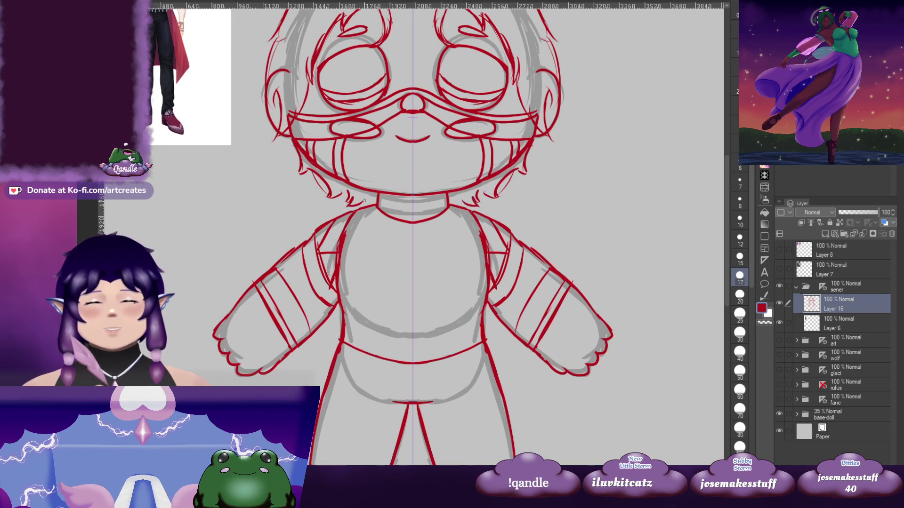
mouse_move(507, 177)
left_mouse_down()
mouse_move(498, 203)
mouse_move(509, 208)
left_mouse_up()
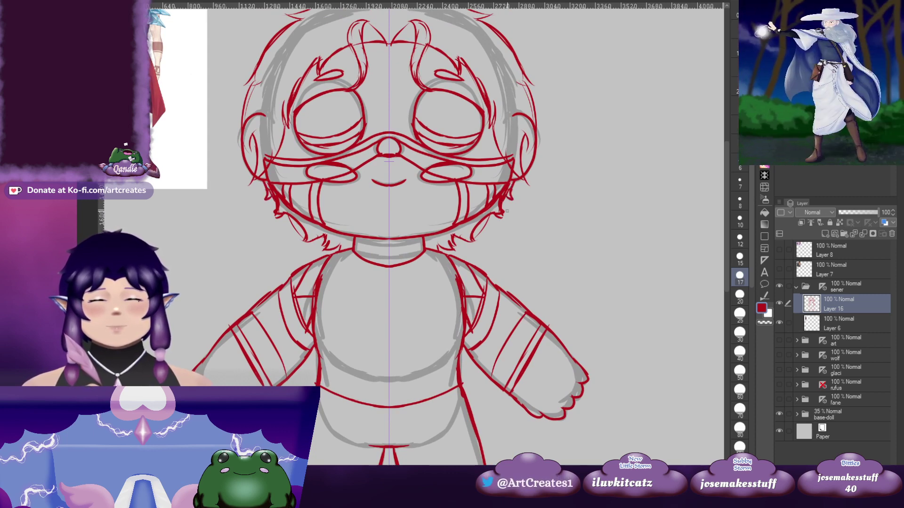
Draw mirrored wristband lines across the forearms and fill each wristband with three small rounded squares
left_click_drag(350, 177, 414, 177)
left_click_drag(349, 347, 321, 202)
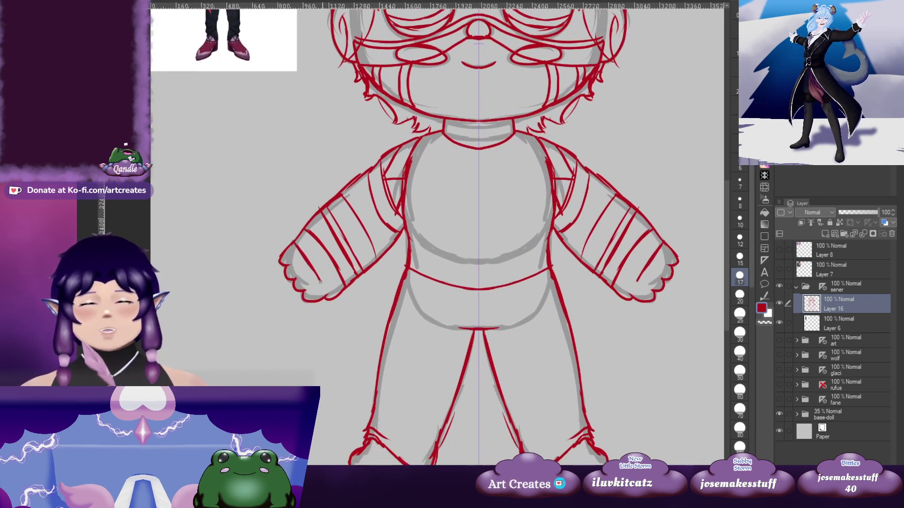
mouse_move(348, 261)
left_mouse_down()
mouse_move(359, 304)
mouse_move(365, 273)
mouse_move(342, 254)
left_mouse_up()
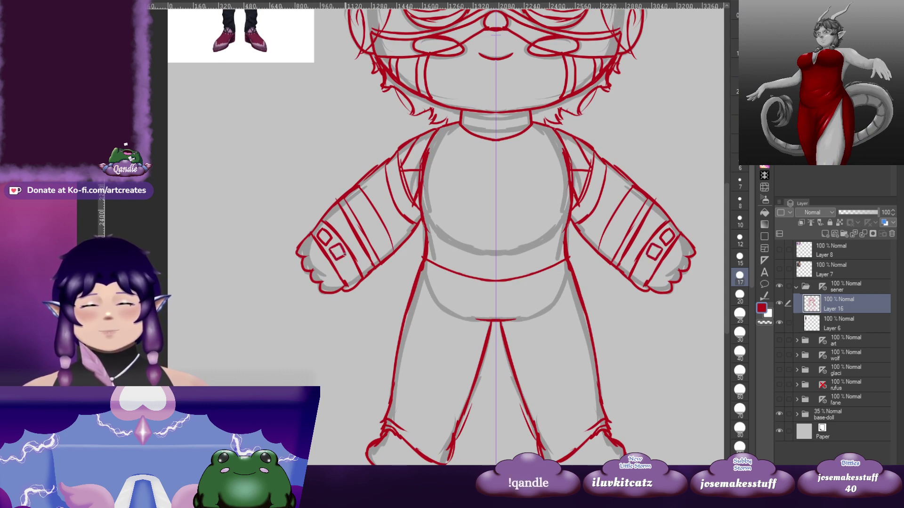
left_click_drag(344, 254, 427, 224)
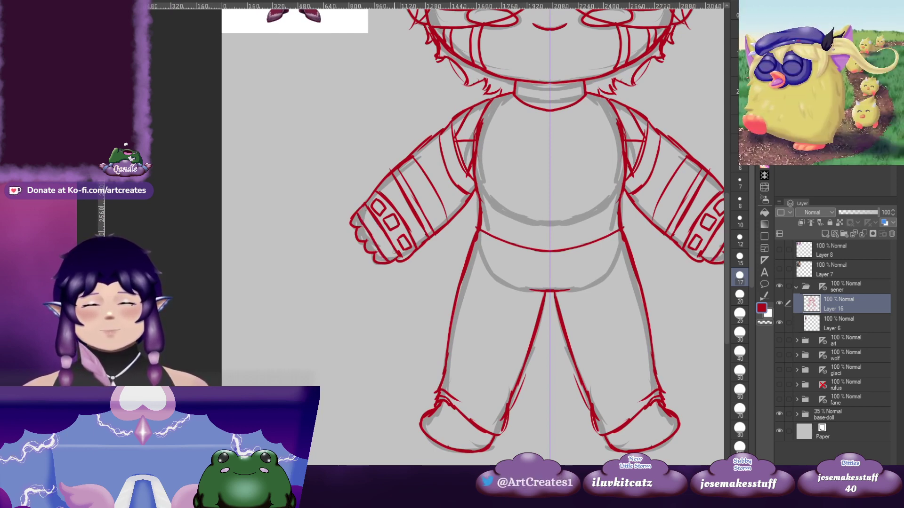
left_click_drag(489, 176, 383, 238)
Create a new layer above Layer 16 in the sener folder
mouse_move(575, 175)
left_mouse_down()
mouse_move(495, 194)
mouse_move(525, 194)
mouse_move(513, 255)
left_mouse_up()
mouse_move(445, 260)
left_mouse_down()
mouse_move(496, 239)
mouse_move(485, 211)
left_mouse_up()
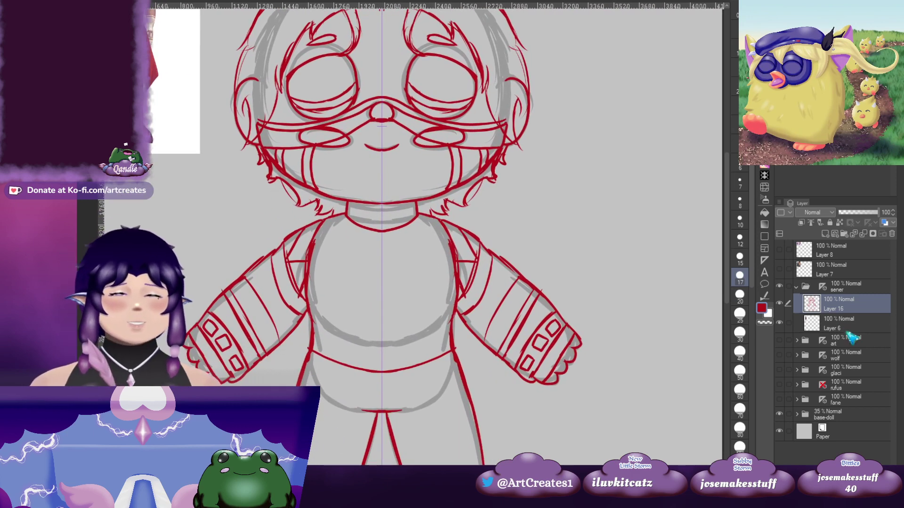
left_click(825, 234)
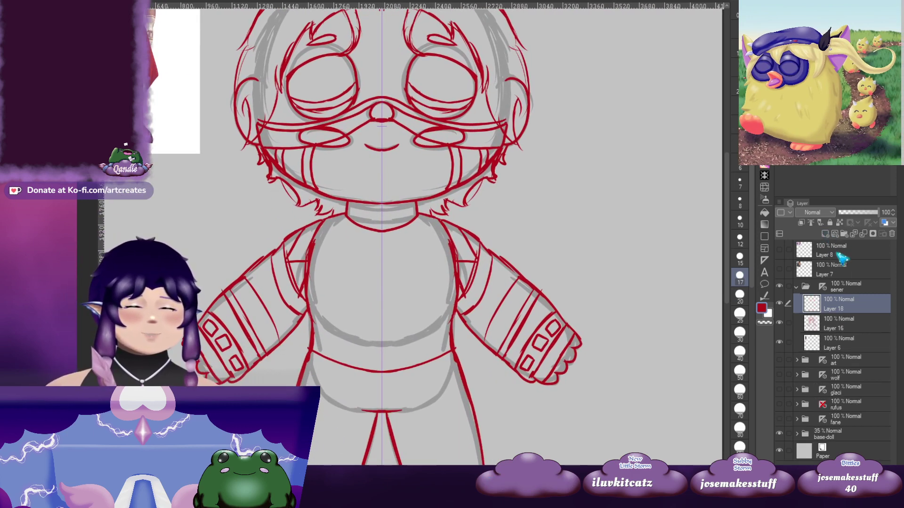
Sketch a one-sided shoulder drape in dark maroon on the new layer, with long pointed shapes spreading over the chest and arm
left_click_drag(400, 210, 462, 196)
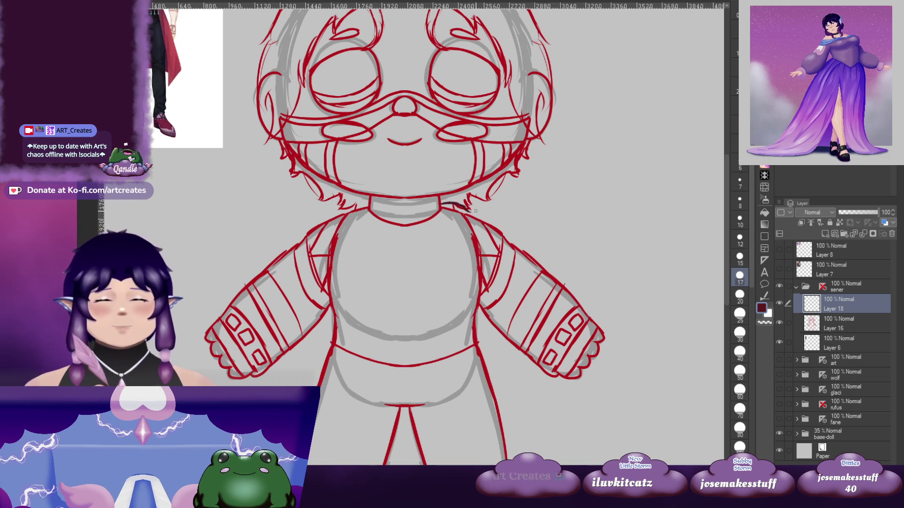
mouse_move(462, 230)
left_mouse_down()
mouse_move(482, 324)
mouse_move(495, 223)
mouse_move(452, 323)
mouse_move(473, 222)
left_mouse_up()
left_click_drag(455, 254, 465, 277)
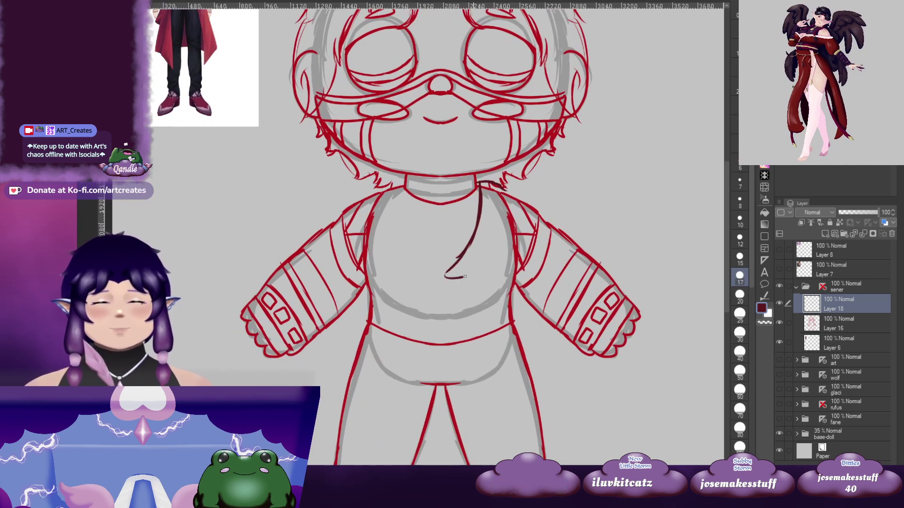
mouse_move(506, 222)
left_mouse_down()
mouse_move(476, 274)
mouse_move(465, 335)
mouse_move(480, 222)
left_mouse_up()
mouse_move(594, 222)
left_mouse_down()
mouse_move(507, 221)
mouse_move(505, 359)
mouse_move(534, 210)
left_mouse_up()
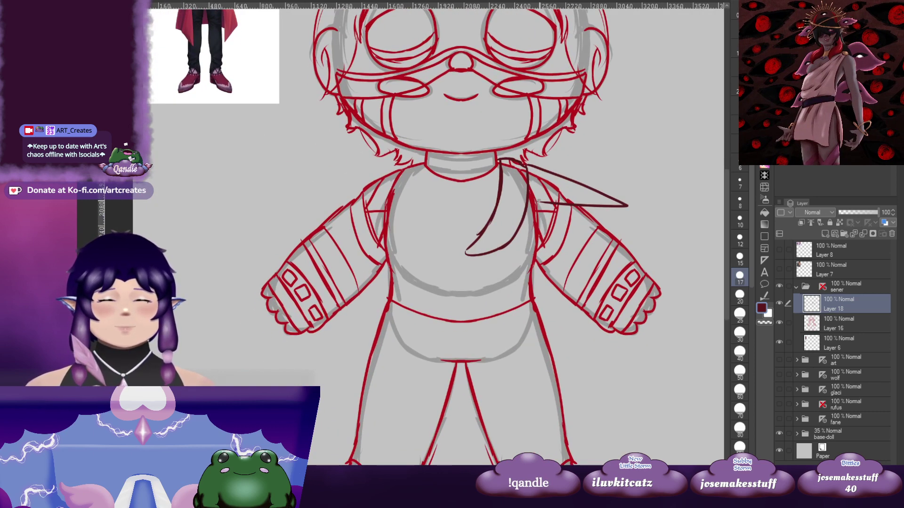
scroll(542, 266, "up", 2)
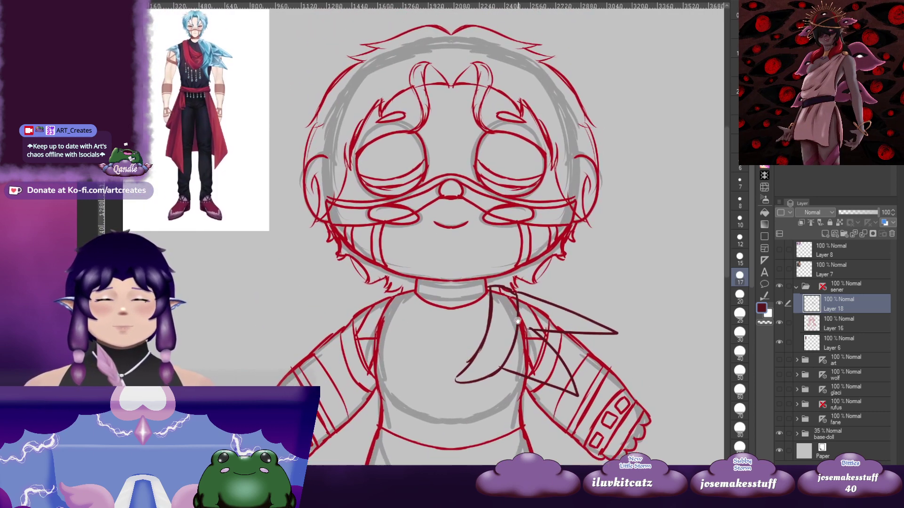
Sketch the draped scarf across the doll's chest, adding its lower edge and curved fold lines below the neck
scroll(454, 247, "down", 2)
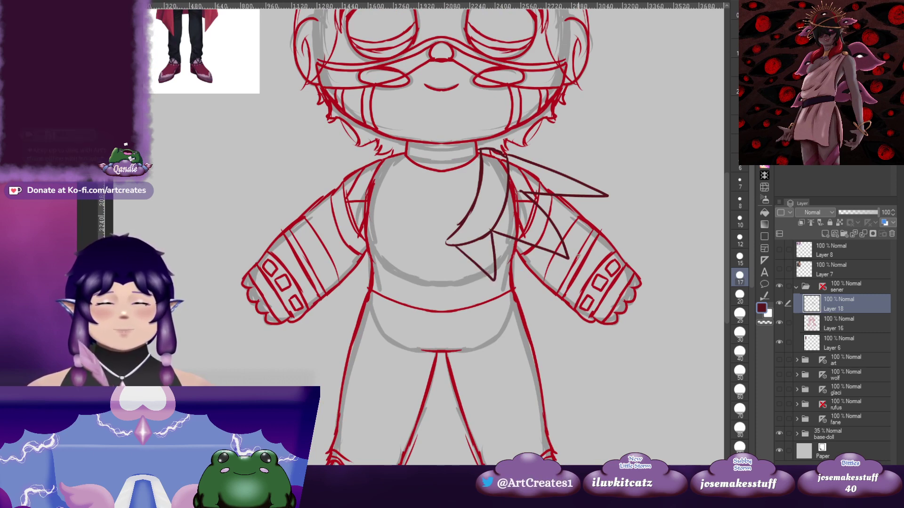
mouse_move(476, 195)
left_mouse_down()
mouse_move(476, 318)
mouse_move(494, 263)
left_mouse_up()
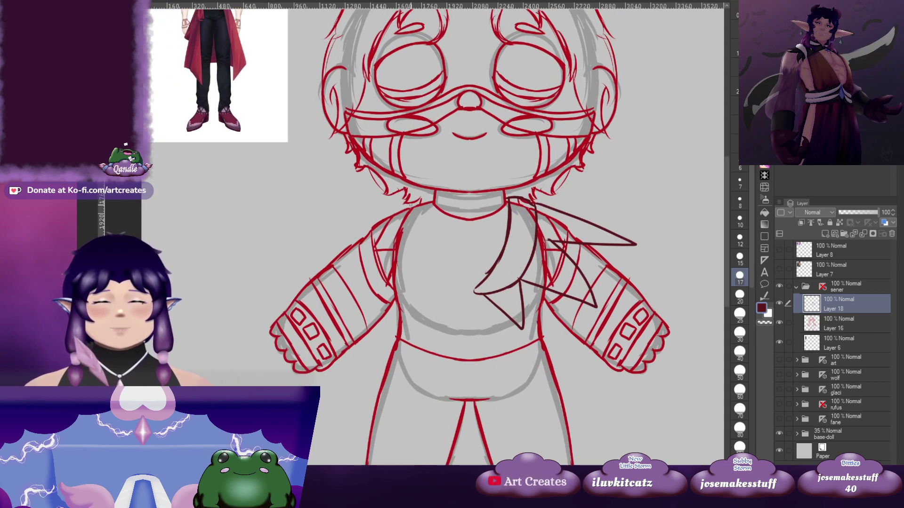
left_click_drag(410, 204, 436, 205)
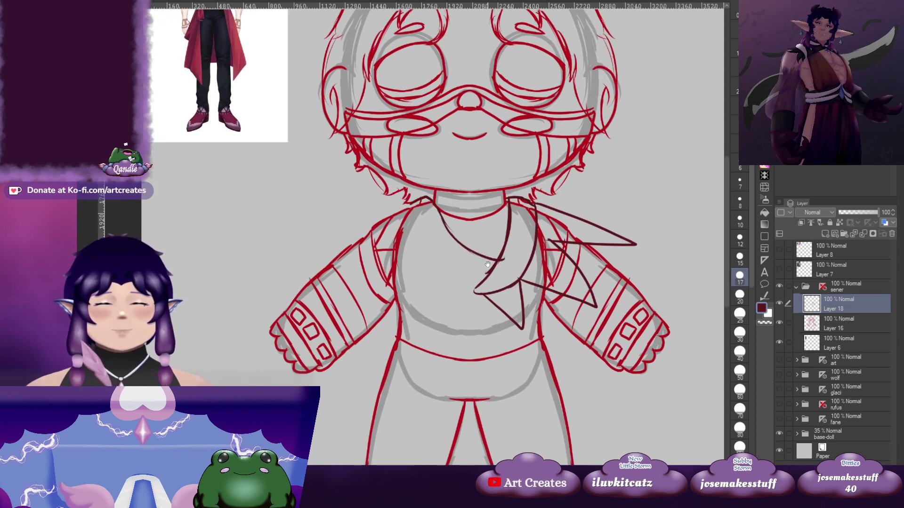
left_click_drag(488, 265, 492, 259)
mouse_move(420, 254)
left_mouse_down()
mouse_move(404, 291)
mouse_move(407, 381)
mouse_move(429, 249)
left_mouse_up()
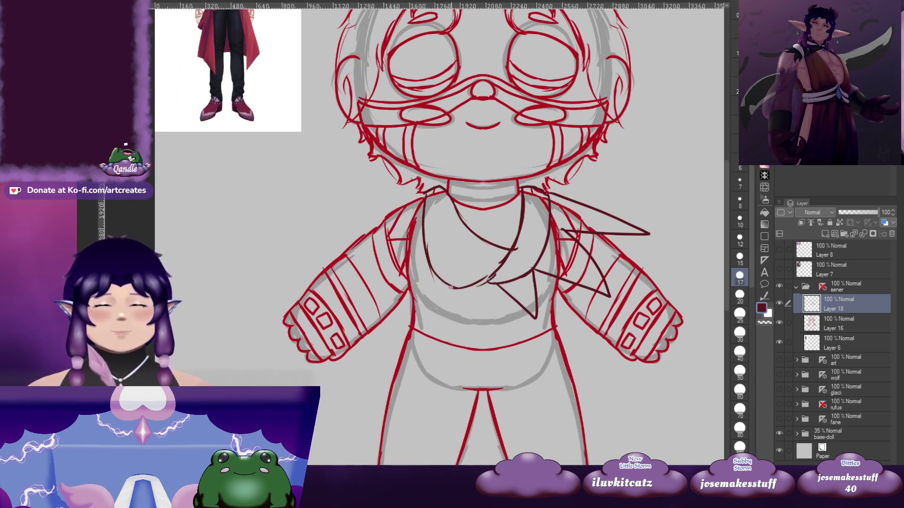
mouse_move(498, 232)
left_mouse_down()
mouse_move(495, 352)
mouse_move(477, 246)
left_mouse_up()
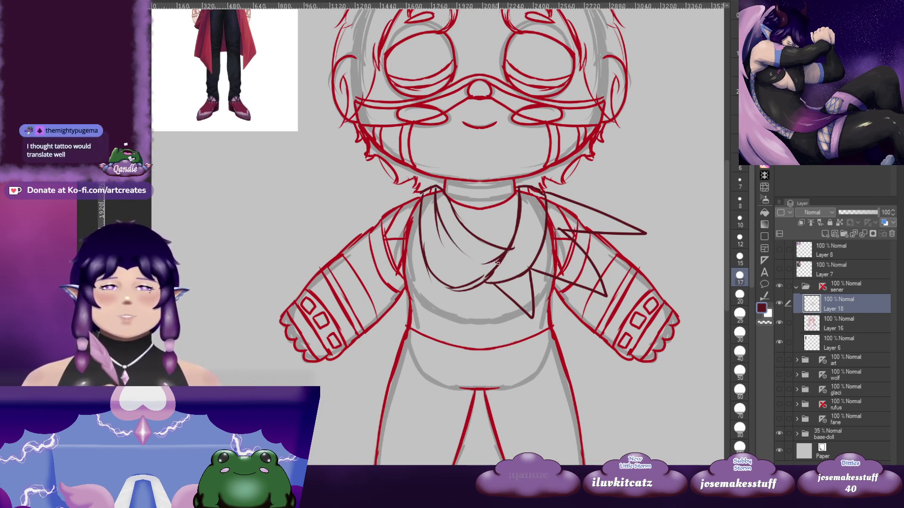
mouse_move(499, 260)
left_mouse_down()
mouse_move(502, 240)
mouse_move(490, 310)
mouse_move(494, 220)
mouse_move(476, 344)
mouse_move(496, 289)
left_mouse_up()
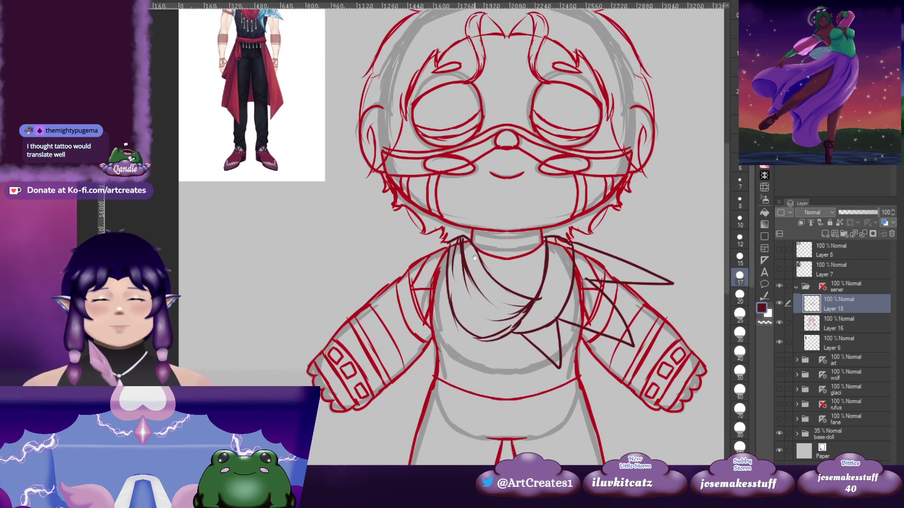
Sketch a small pointed flap of scarf fabric over the shoulder opposite the spiky shoulder piece
left_click_drag(448, 248, 425, 253)
mouse_move(432, 255)
left_mouse_down()
mouse_move(433, 302)
mouse_move(437, 250)
left_mouse_up()
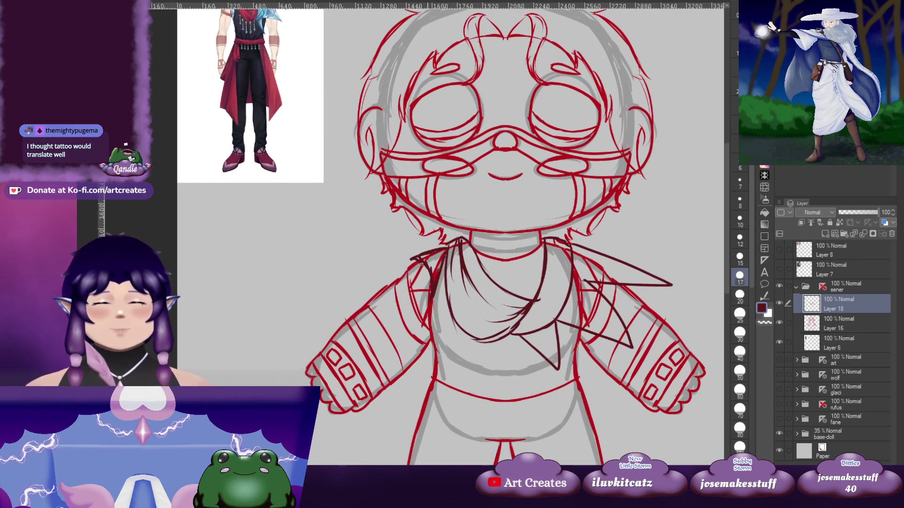
left_click_drag(421, 264, 431, 277)
Sketch the sash around the doll's waist with curved upper and lower edges and an inner fold line
mouse_move(616, 301)
left_mouse_down()
mouse_move(534, 274)
mouse_move(495, 162)
mouse_move(504, 317)
mouse_move(448, 373)
mouse_move(386, 246)
left_mouse_up()
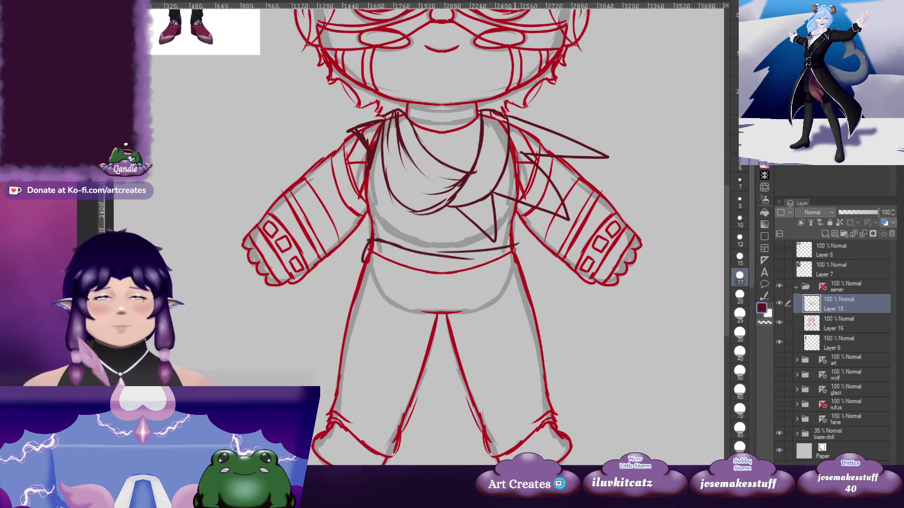
left_click_drag(514, 250, 486, 253)
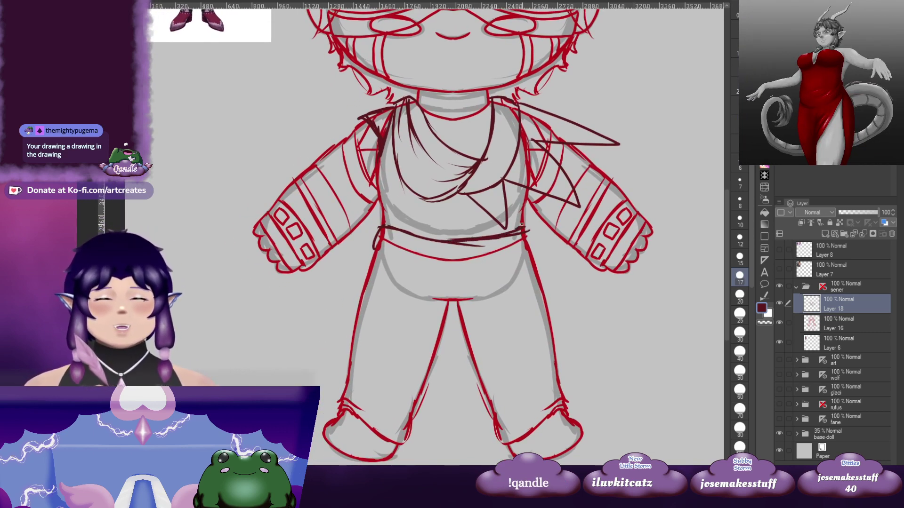
left_click_drag(423, 248, 433, 237)
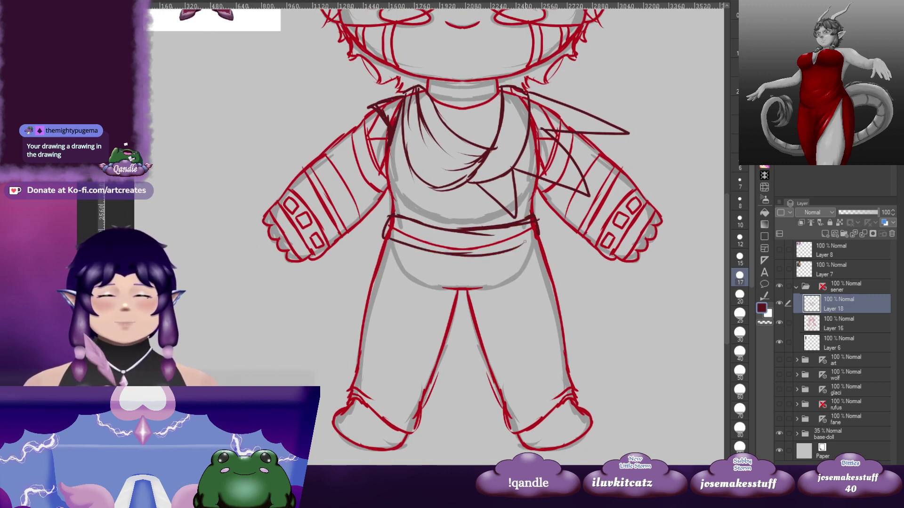
mouse_move(506, 222)
left_mouse_down()
mouse_move(482, 367)
mouse_move(521, 218)
left_mouse_up()
Sketch a short flap of cloth hanging from the waist sash at the hip below the small shoulder flap
left_click_drag(406, 256, 408, 288)
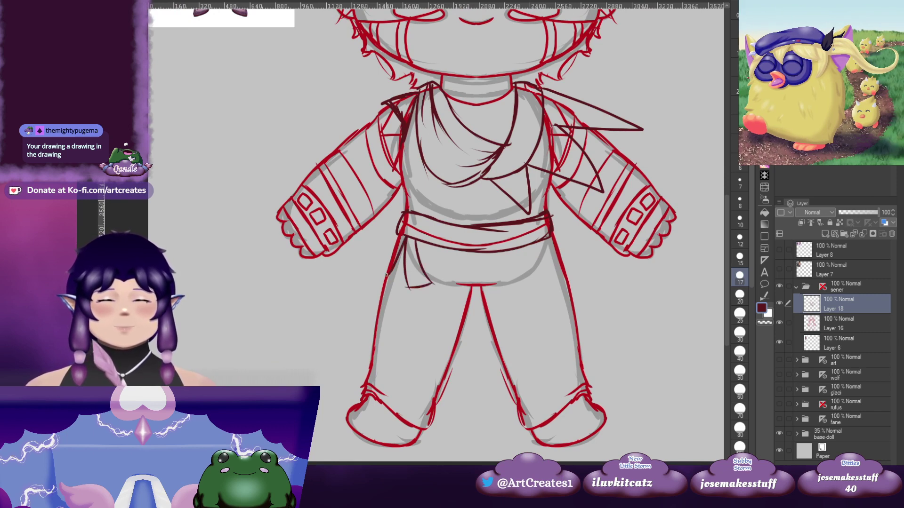
left_click_drag(452, 255, 445, 332)
left_click_drag(434, 277, 479, 296)
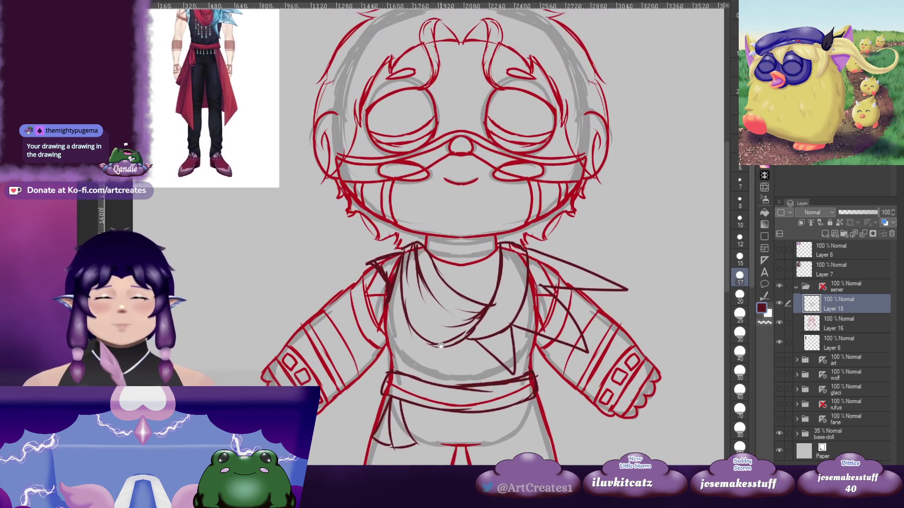
Outline the long pointed cloth panel hanging from the sash behind the short hip flap, down over the leg
mouse_move(429, 353)
left_mouse_down()
mouse_move(429, 205)
mouse_move(383, 305)
left_mouse_up()
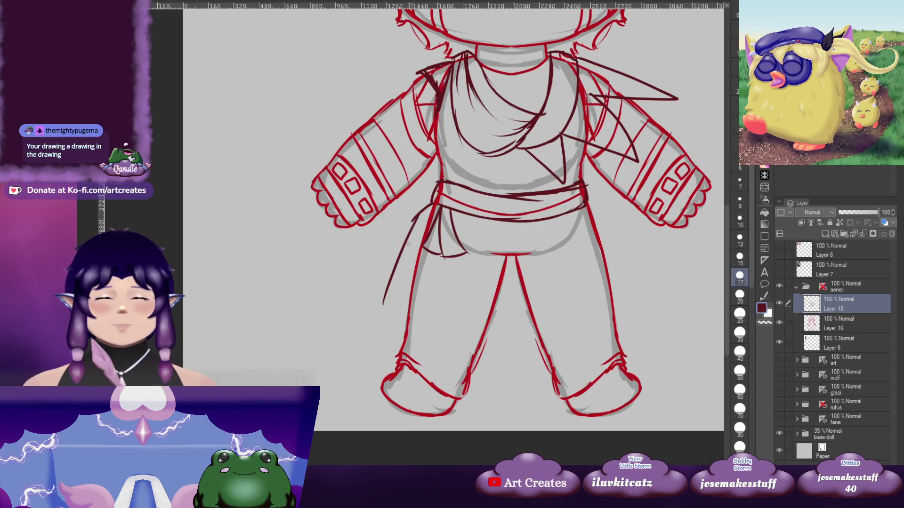
mouse_move(462, 260)
left_mouse_down()
mouse_move(397, 333)
mouse_move(385, 413)
mouse_move(396, 278)
left_mouse_up()
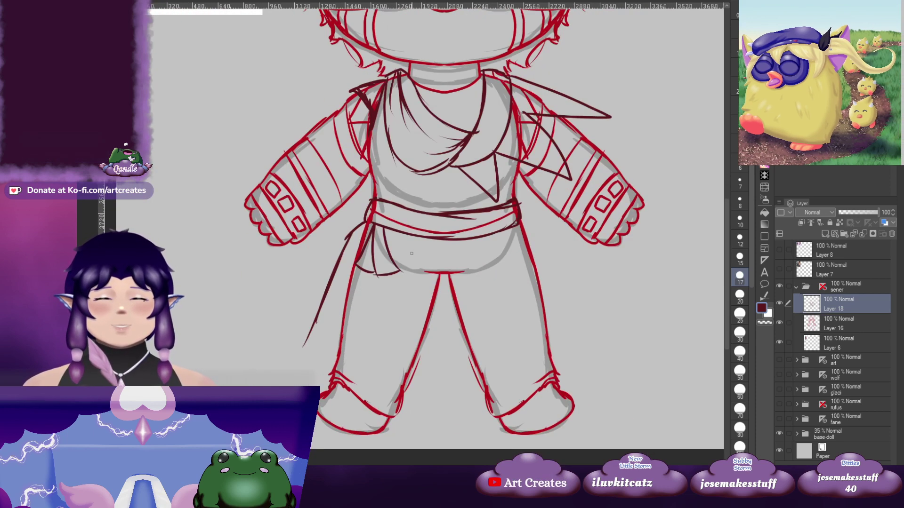
left_click_drag(407, 236, 390, 353)
mouse_move(396, 285)
left_mouse_down()
mouse_move(384, 384)
mouse_move(382, 374)
left_mouse_up()
left_click_drag(305, 333, 336, 358)
mouse_move(384, 279)
left_mouse_down()
mouse_move(405, 416)
mouse_move(410, 258)
left_mouse_up()
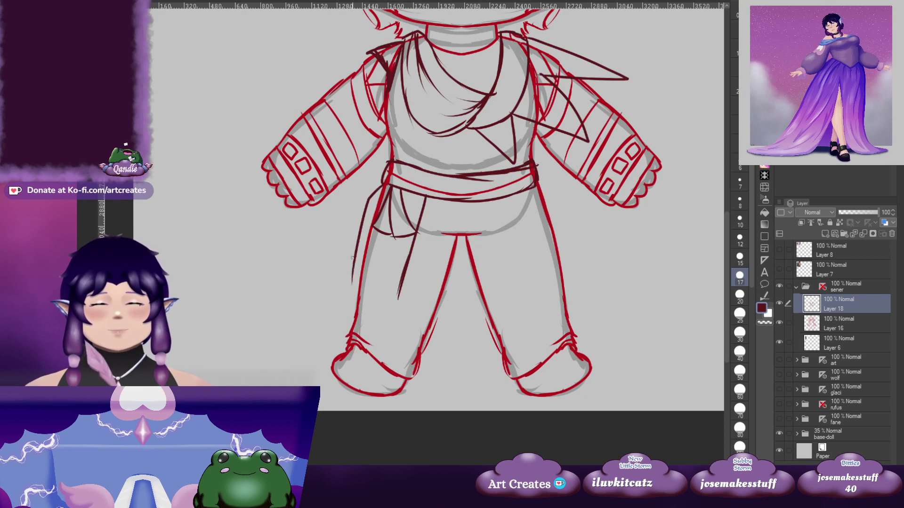
left_click_drag(365, 306, 376, 316)
left_click_drag(404, 273, 391, 318)
left_click_drag(380, 188, 340, 276)
left_click_drag(341, 270, 388, 314)
Sketch the matching long cloth panel over the other leg and a curved back hem between the legs
left_click_drag(479, 249, 438, 268)
mouse_move(460, 205)
left_mouse_down()
mouse_move(474, 368)
mouse_move(447, 252)
left_mouse_up()
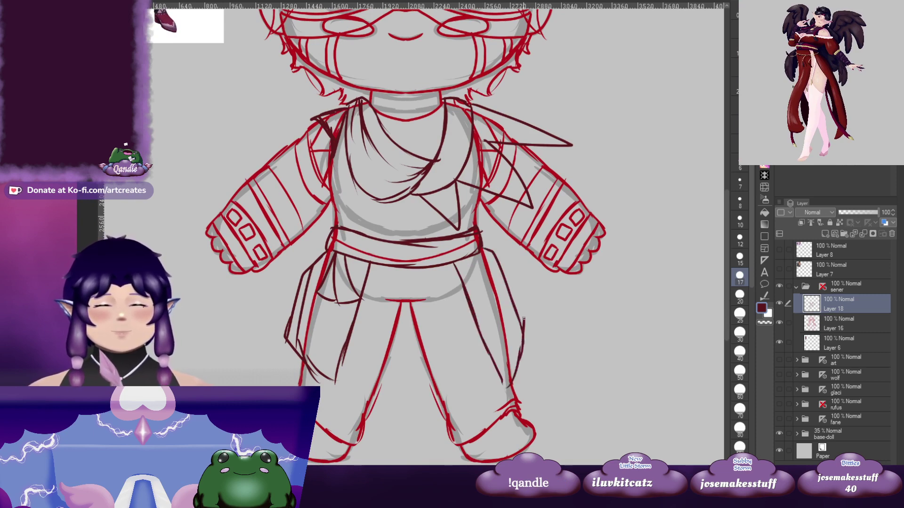
mouse_move(392, 303)
left_mouse_down()
mouse_move(401, 236)
mouse_move(413, 238)
mouse_move(433, 391)
mouse_move(430, 261)
left_mouse_up()
left_click_drag(413, 324, 454, 326)
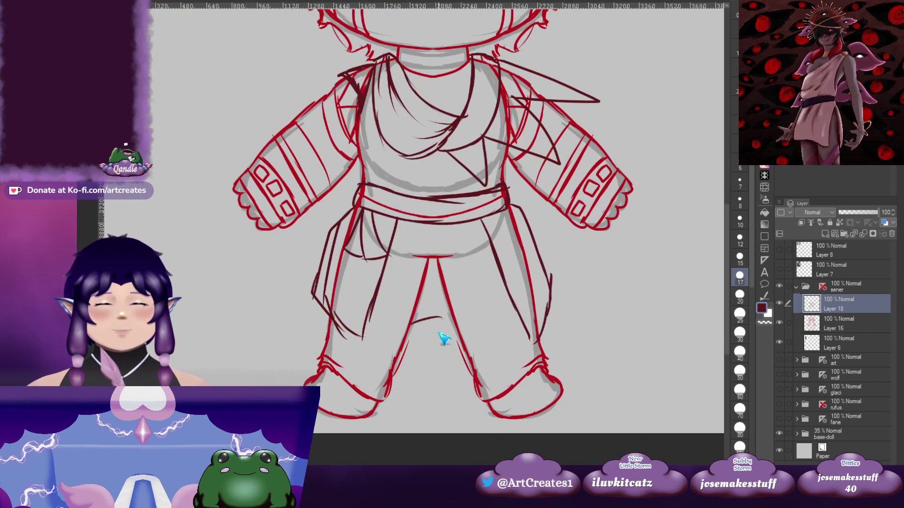
left_click_drag(573, 239, 544, 370)
left_click_drag(580, 196, 556, 325)
left_click_drag(523, 254, 563, 254)
left_click_drag(560, 331, 570, 230)
left_click_drag(462, 343, 476, 326)
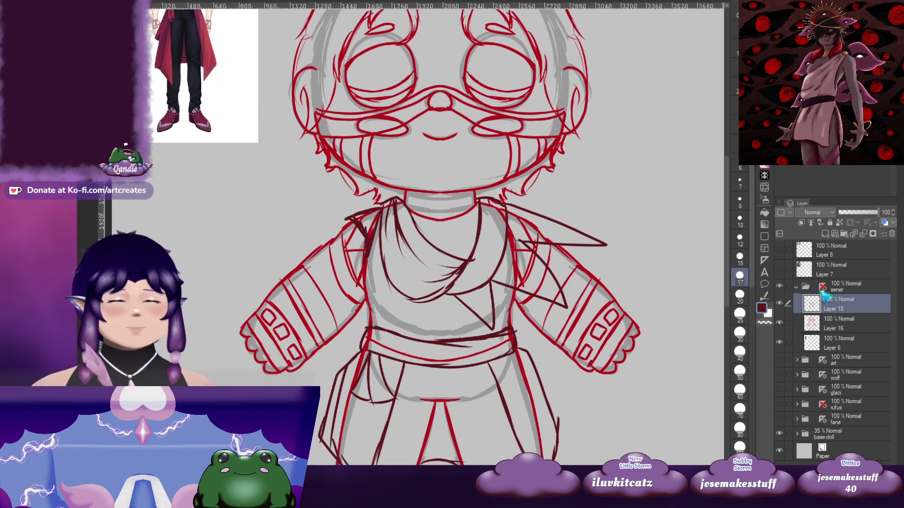
Draw a row of short vertical fringe strands hanging from the scarf's lower edge on the chest
left_click_drag(419, 297, 439, 367)
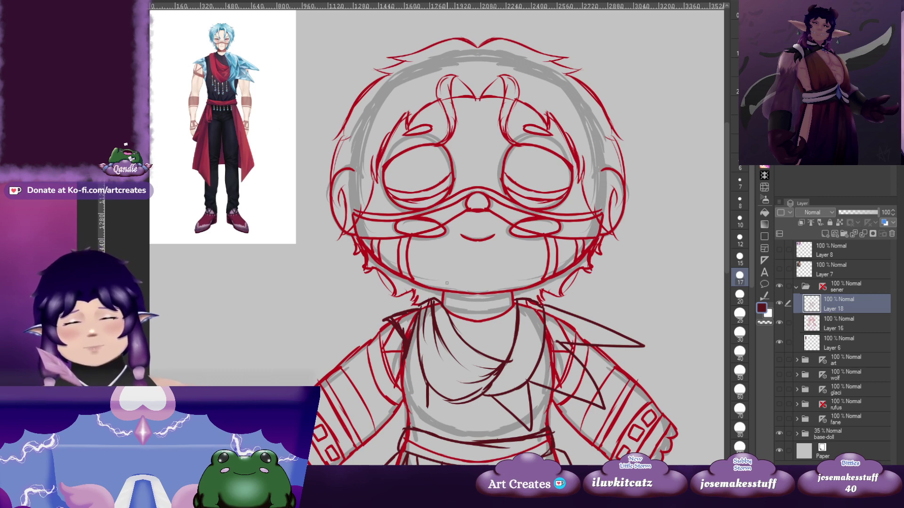
left_click_drag(436, 389, 403, 205)
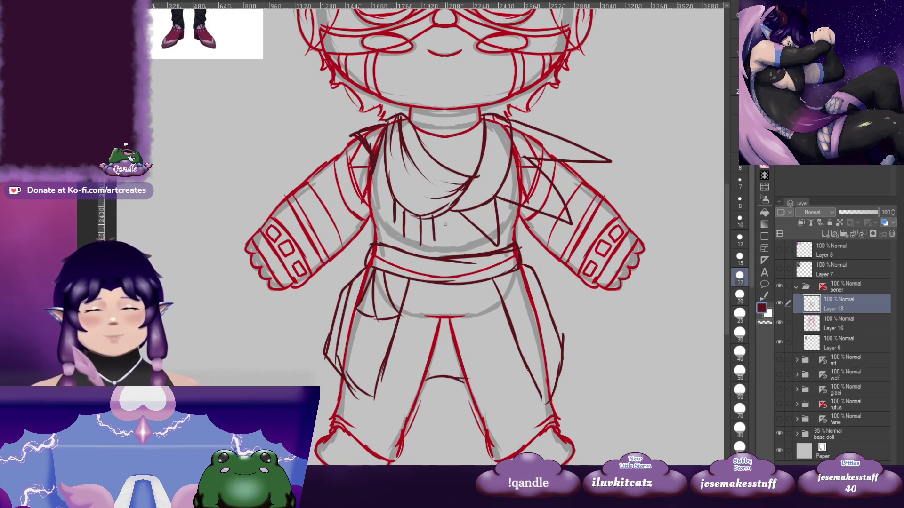
mouse_move(471, 170)
left_mouse_down()
mouse_move(461, 307)
mouse_move(458, 163)
left_mouse_up()
left_click_drag(461, 250, 457, 178)
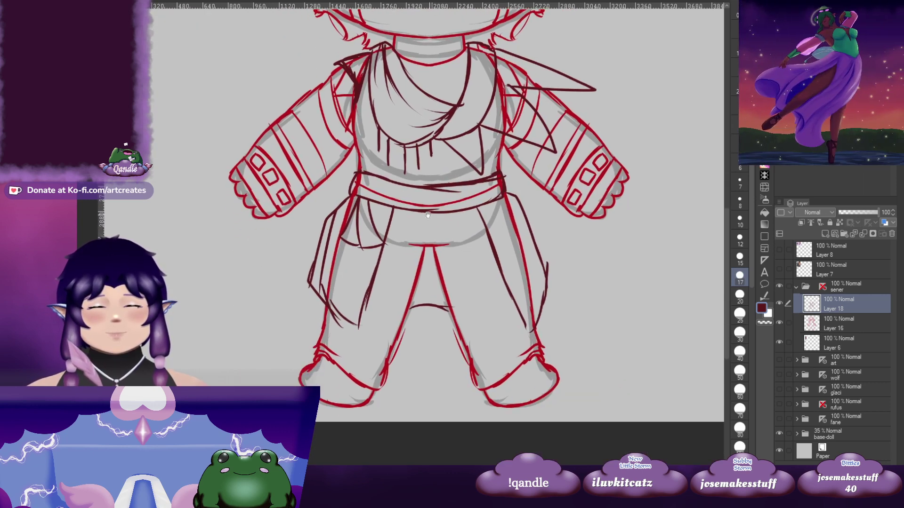
Draw a row of short vertical fringe strands hanging beneath the front of the waist sash
left_click_drag(428, 215, 435, 378)
left_click_drag(271, 173, 285, 254)
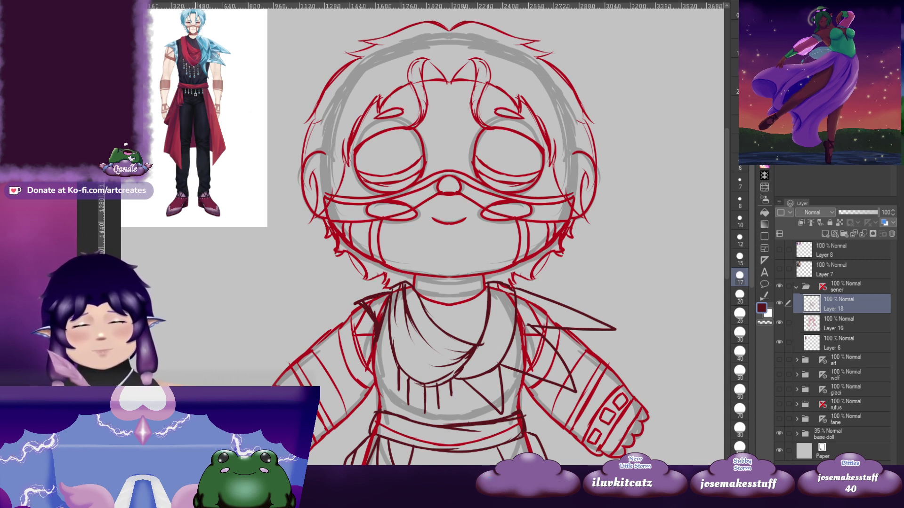
left_click_drag(488, 438, 449, 188)
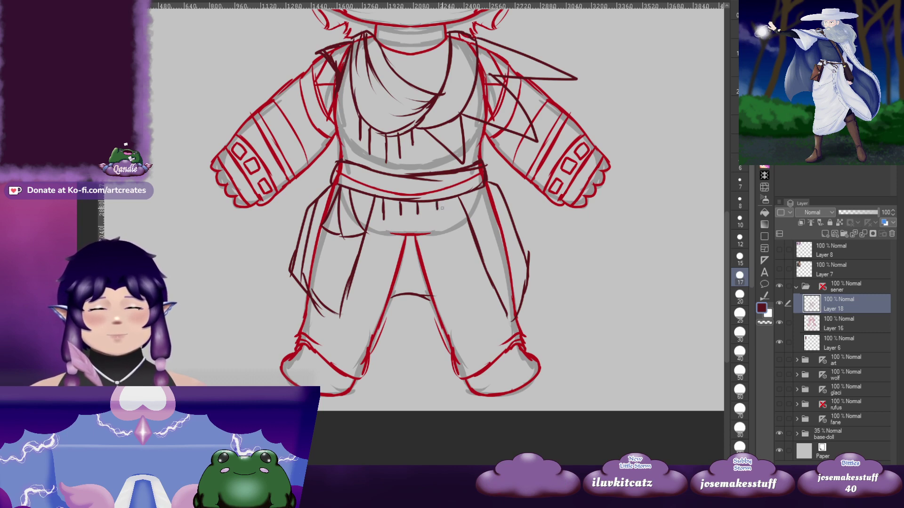
key("ctrl+z")
mouse_move(431, 201)
left_mouse_down()
mouse_move(432, 212)
mouse_move(446, 210)
mouse_move(475, 319)
left_mouse_up()
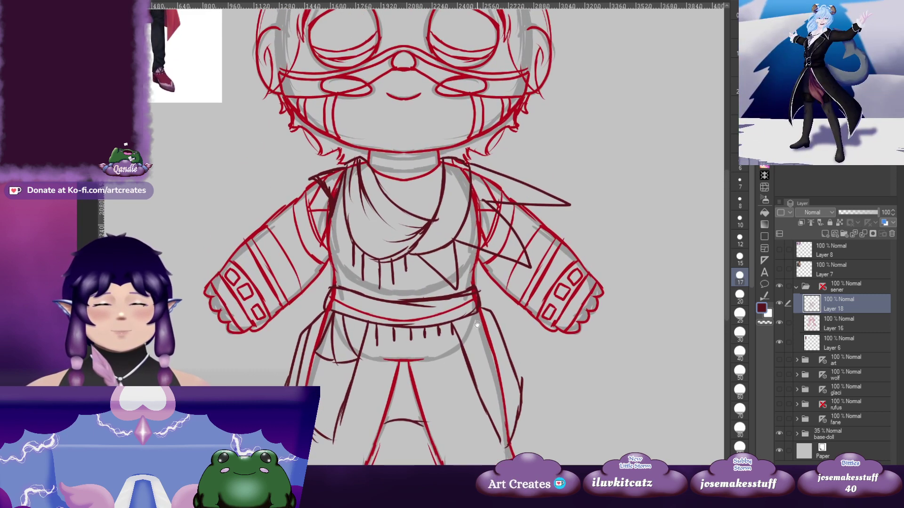
Add small round beads to the ends of the fringe strands under the scarf and the waist sash
mouse_move(535, 166)
left_mouse_down()
mouse_move(551, 138)
mouse_move(541, 218)
mouse_move(509, 291)
mouse_move(518, 174)
left_mouse_up()
left_click_drag(485, 306, 506, 189)
mouse_move(463, 217)
left_mouse_down()
mouse_move(492, 213)
mouse_move(490, 243)
left_mouse_up()
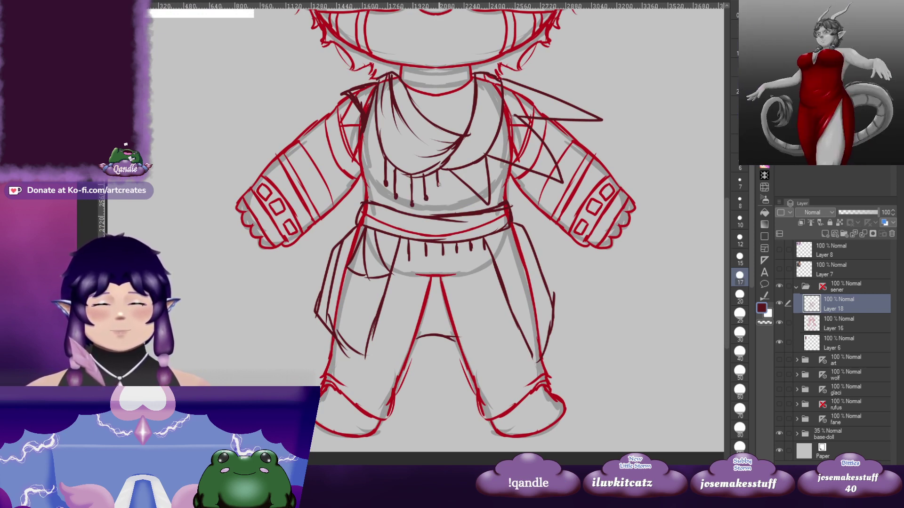
left_click(438, 185)
scroll(438, 184, "down", 1)
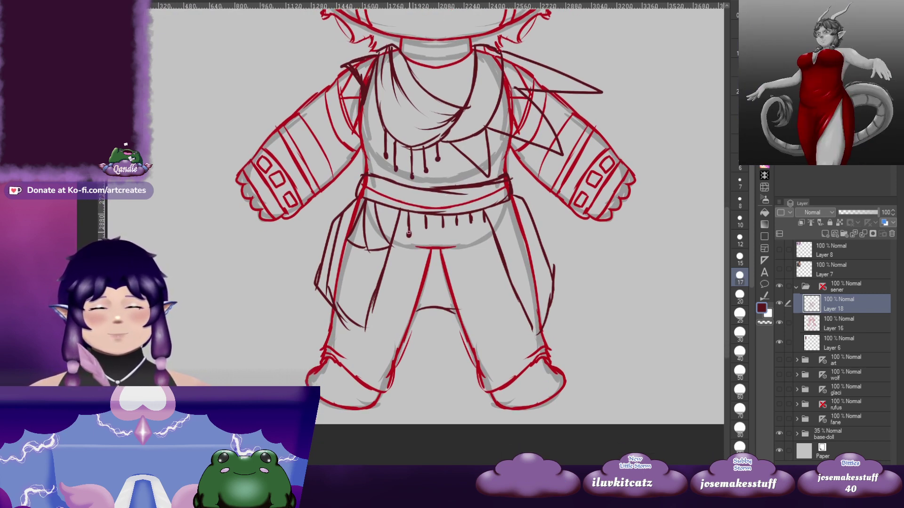
left_click(426, 227)
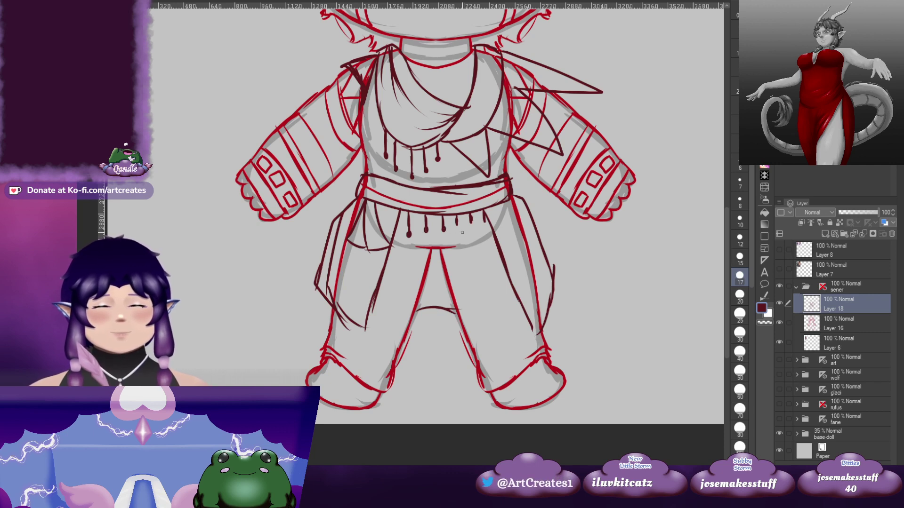
left_click(486, 224)
scroll(533, 192, "up", 4)
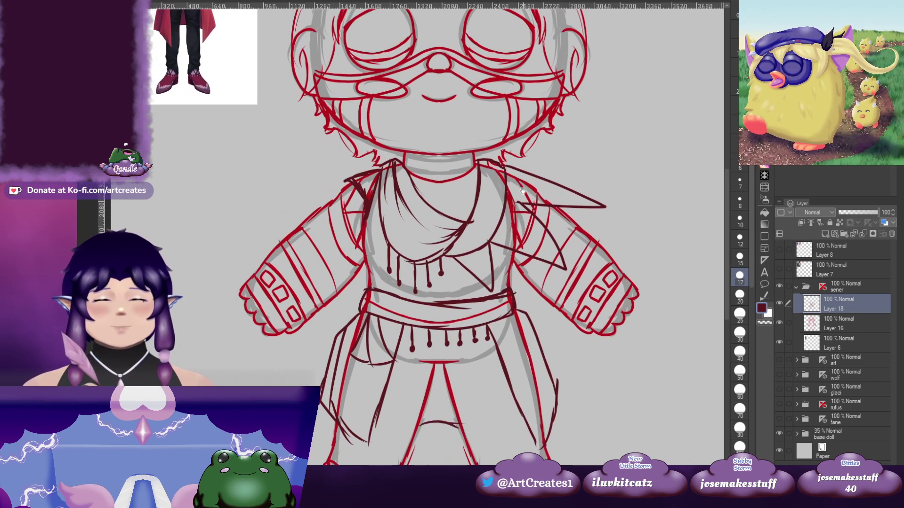
mouse_move(522, 190)
left_mouse_down()
mouse_move(502, 320)
mouse_move(504, 211)
left_mouse_up()
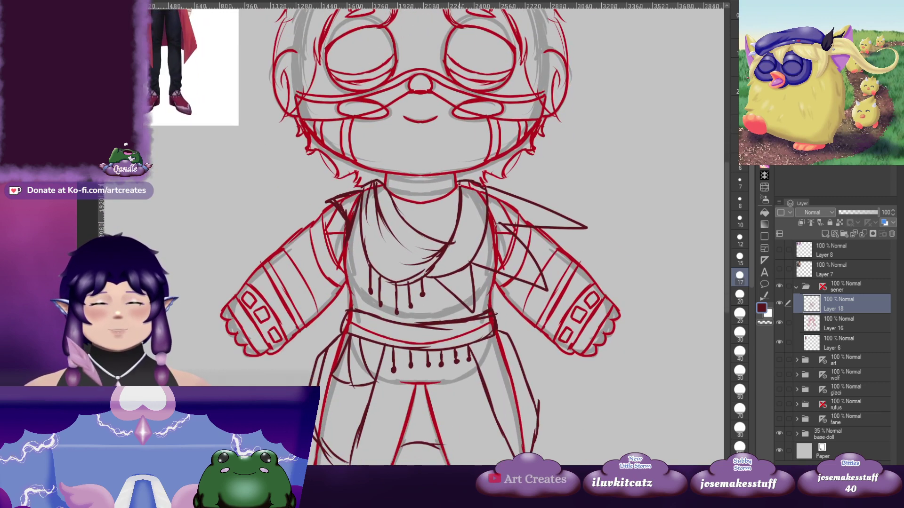
mouse_move(451, 192)
left_mouse_down()
mouse_move(451, 239)
mouse_move(453, 199)
mouse_move(457, 219)
left_mouse_up()
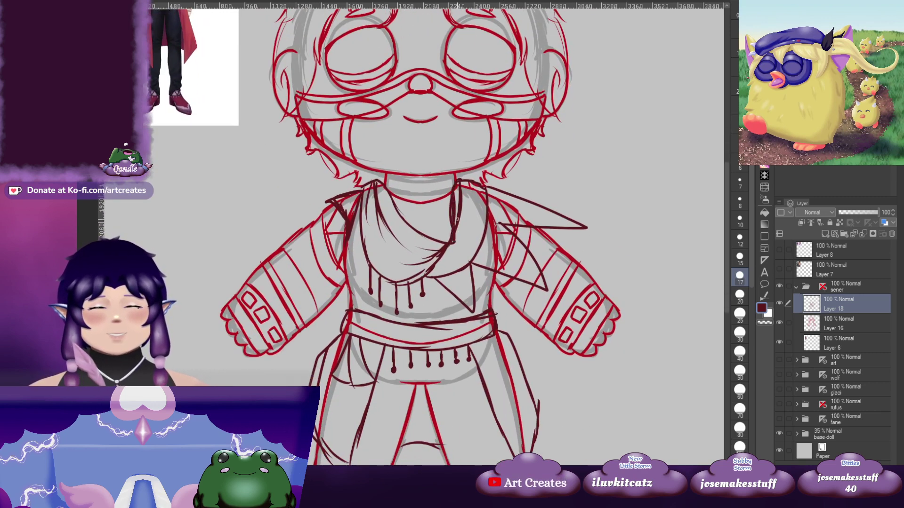
key("ctrl+z")
key("ctrl+z")
key("ctrl+z")
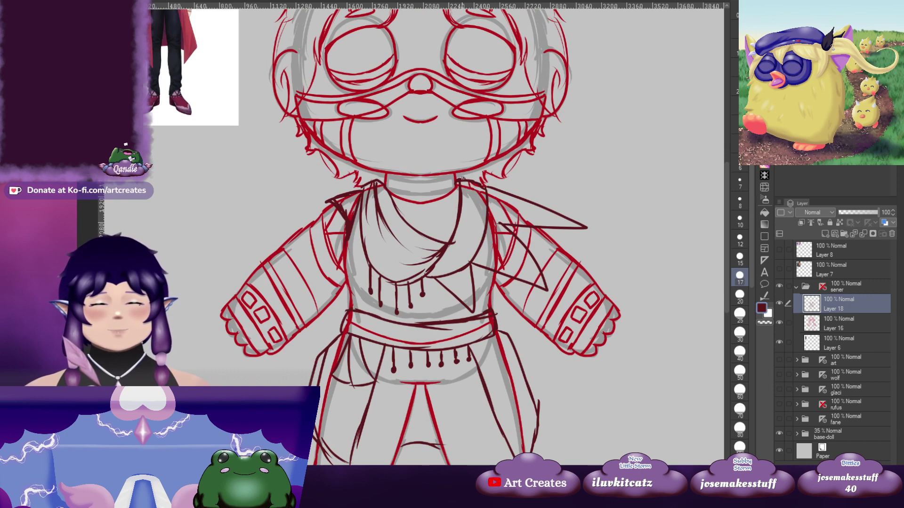
Redraw the scarf's inner edge from the neck down to the chest folds on the spiky shoulder piece's side
left_click_drag(455, 184, 458, 230)
left_click_drag(568, 235, 498, 240)
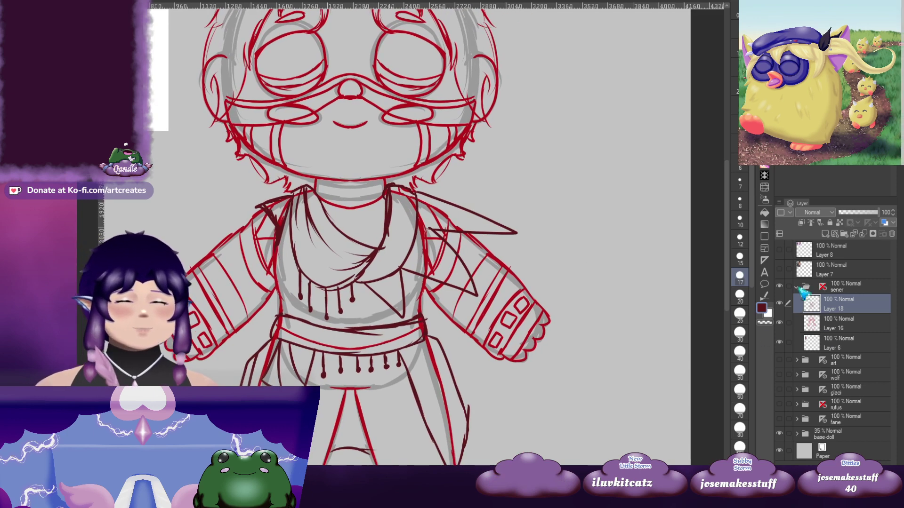
Collapse the sener folder and toggle its visibility off and on to compare the sketch with the base doll
left_click(797, 286)
left_click(779, 286)
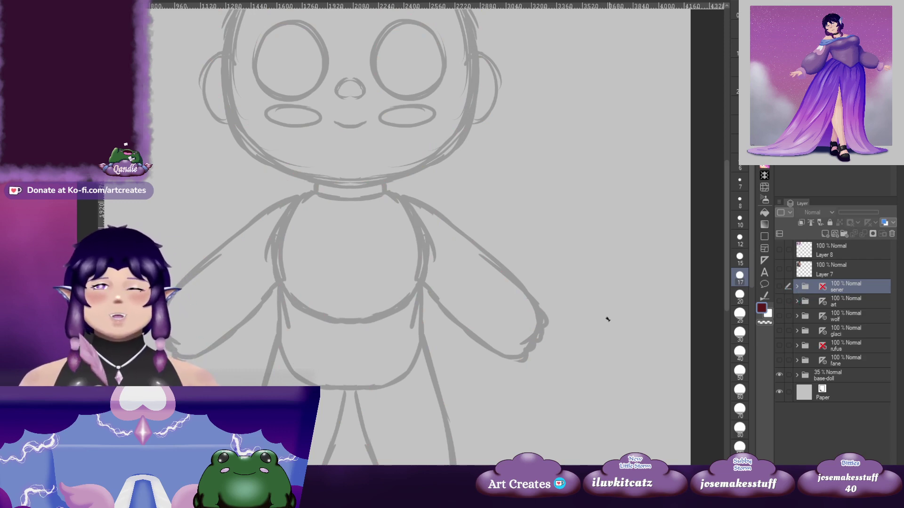
left_click(780, 286)
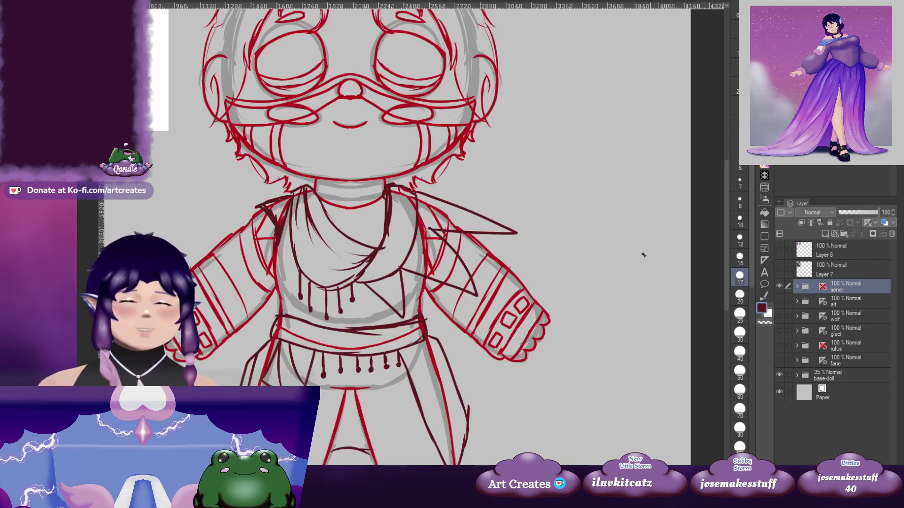
scroll(531, 256, "down", 2)
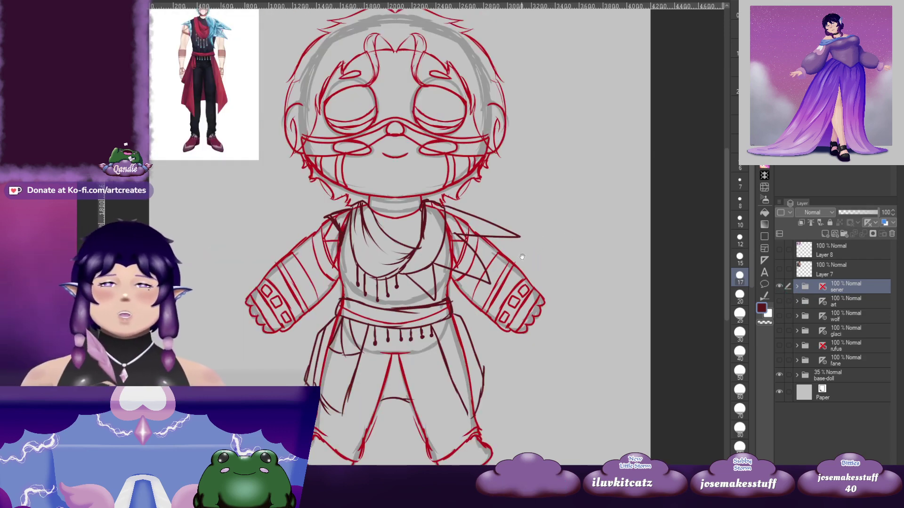
mouse_move(536, 353)
left_mouse_down()
mouse_move(531, 288)
mouse_move(505, 280)
mouse_move(522, 354)
left_mouse_up()
left_click_drag(577, 218, 562, 280)
left_click_drag(594, 330, 593, 255)
scroll(594, 240, "up", 1)
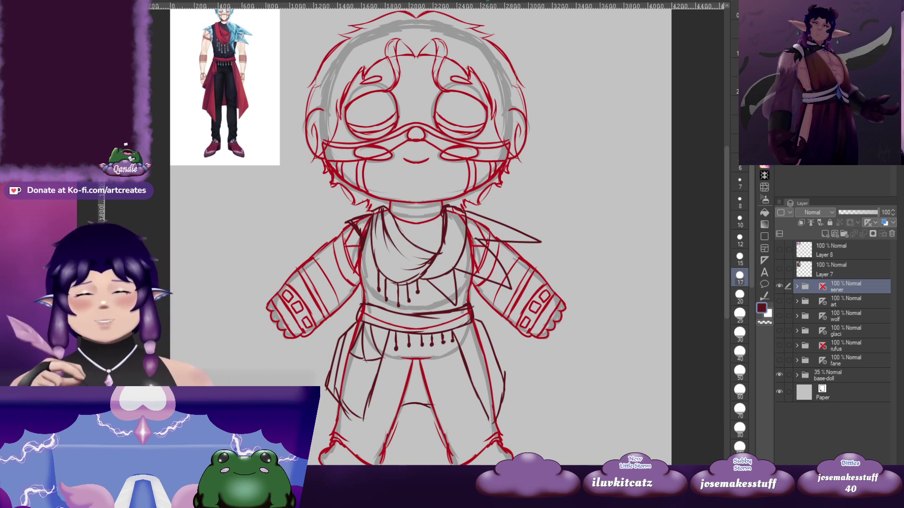
Sketch the shoes' opening edges, dotted trim and lower seam lines on both feet, on Layer 18 of the sener folder
left_click_drag(403, 407, 397, 313)
left_click(797, 287)
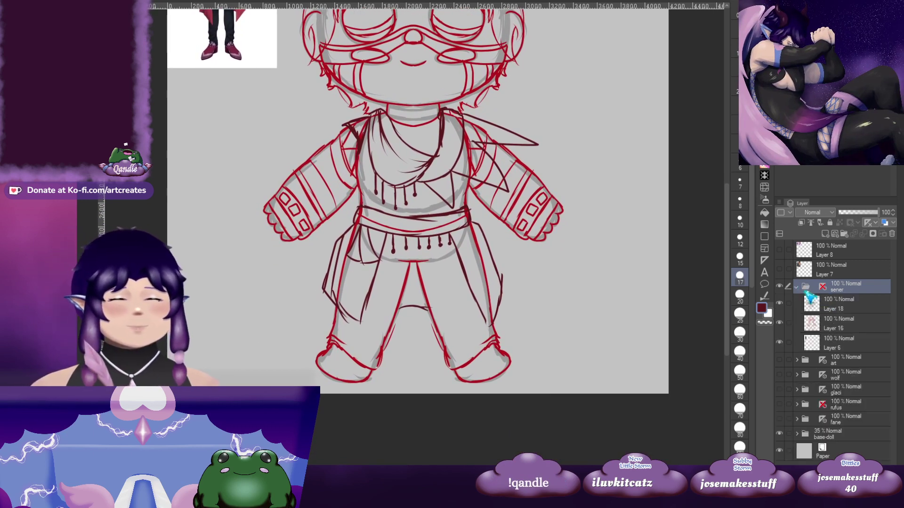
left_click(847, 304)
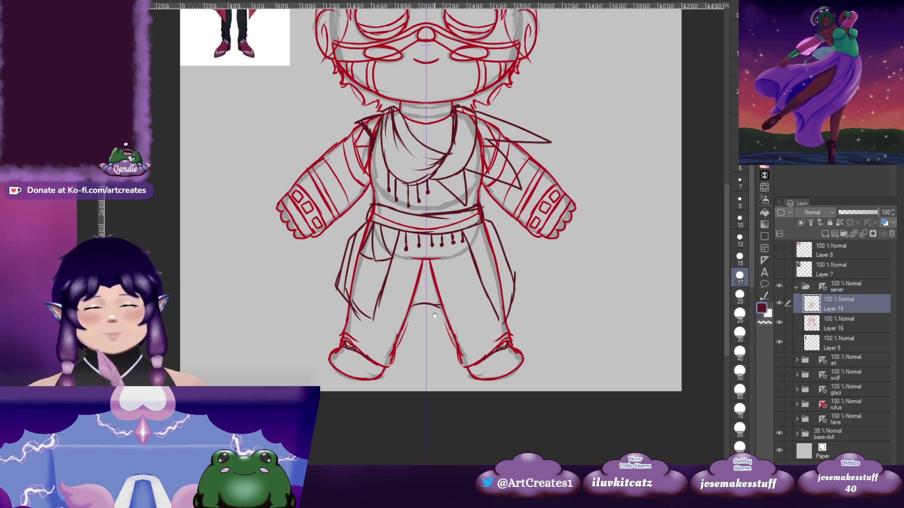
left_click_drag(420, 316, 443, 316)
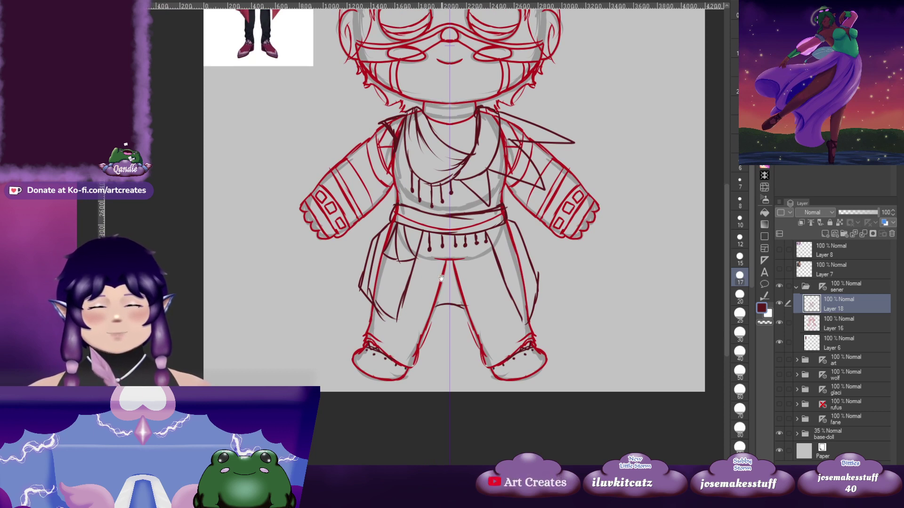
mouse_move(405, 368)
left_mouse_down()
mouse_move(405, 390)
mouse_move(417, 356)
left_mouse_up()
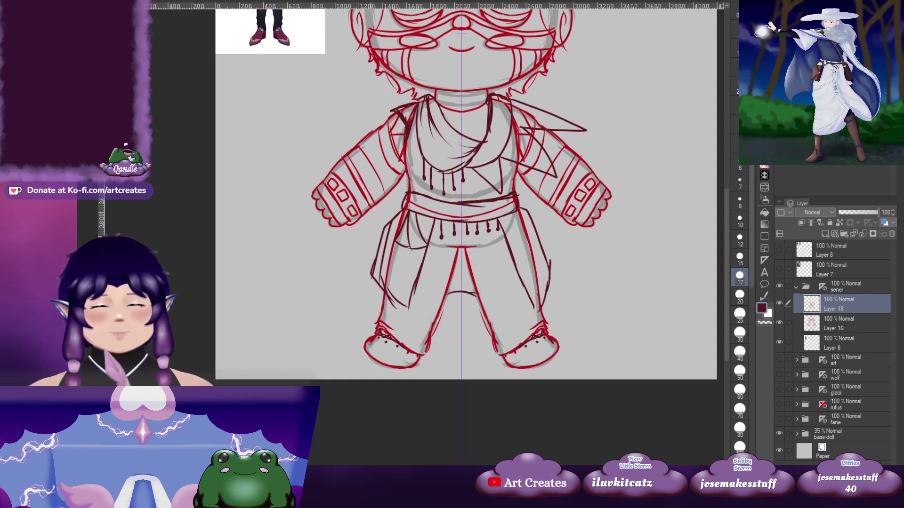
mouse_move(370, 343)
left_mouse_down()
mouse_move(400, 357)
mouse_move(408, 340)
left_mouse_up()
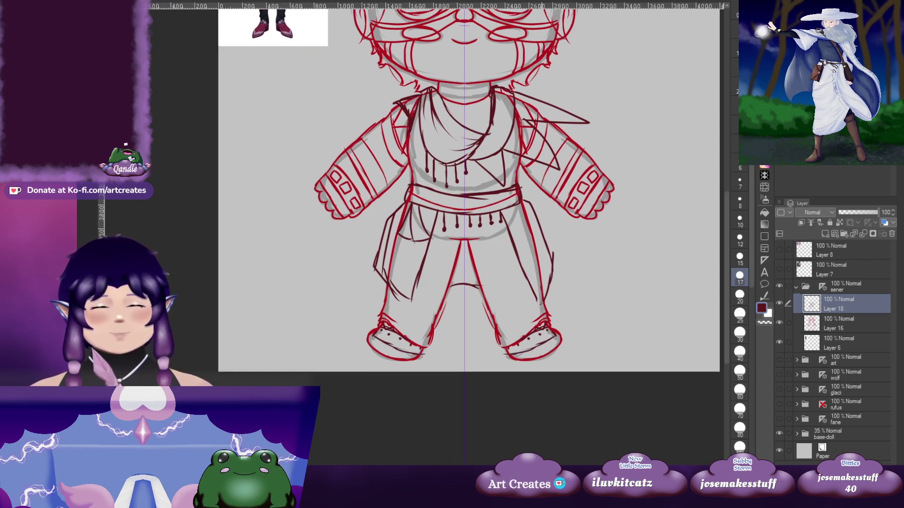
Collapse and hide the sener folder, and show Layer 7 with the red-haired, crocodile-tailed character reference
left_click_drag(604, 230, 544, 335)
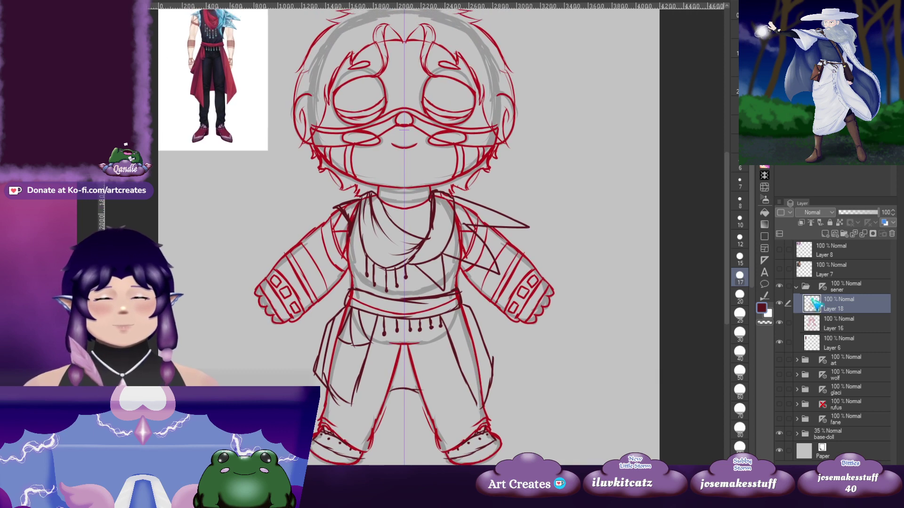
left_click(796, 287)
left_click(779, 286)
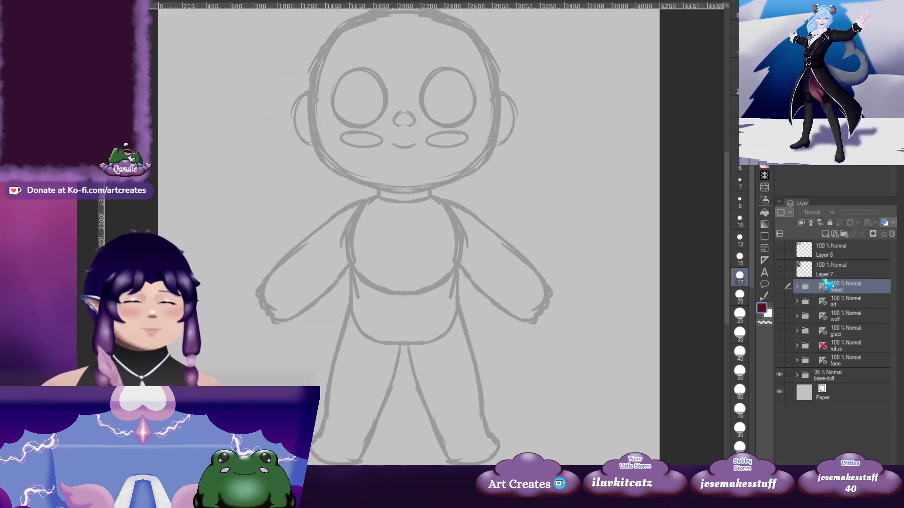
left_click(845, 271)
left_click(780, 269)
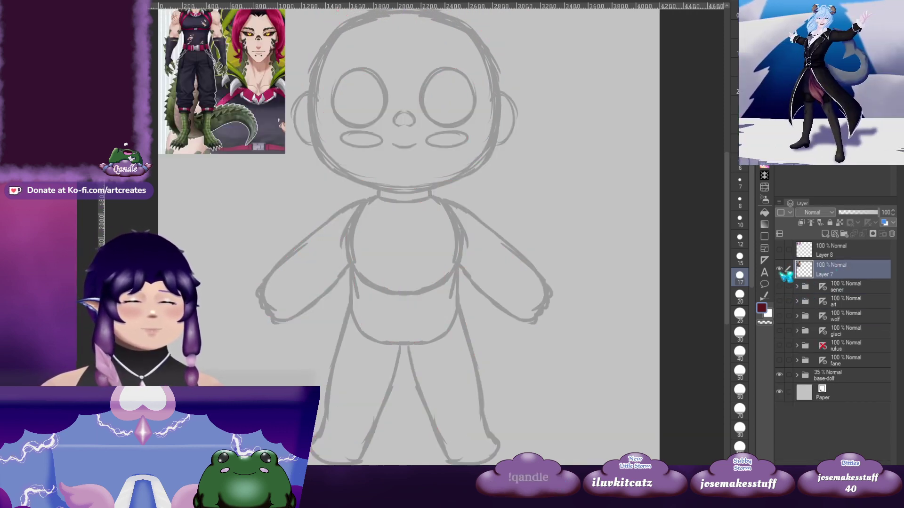
left_click_drag(541, 200, 523, 271)
left_click_drag(497, 324, 519, 280)
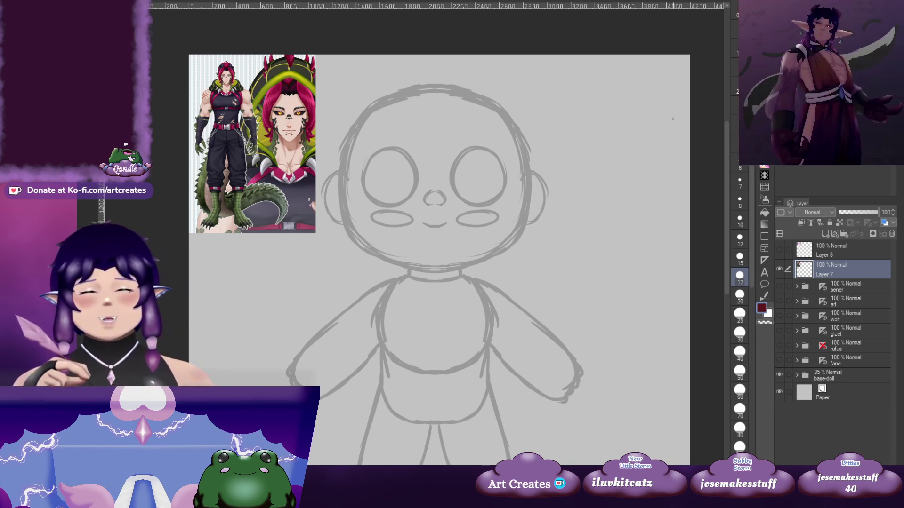
Create a layer folder named gong and place the reference image's Layer 7 inside it
left_click(846, 234)
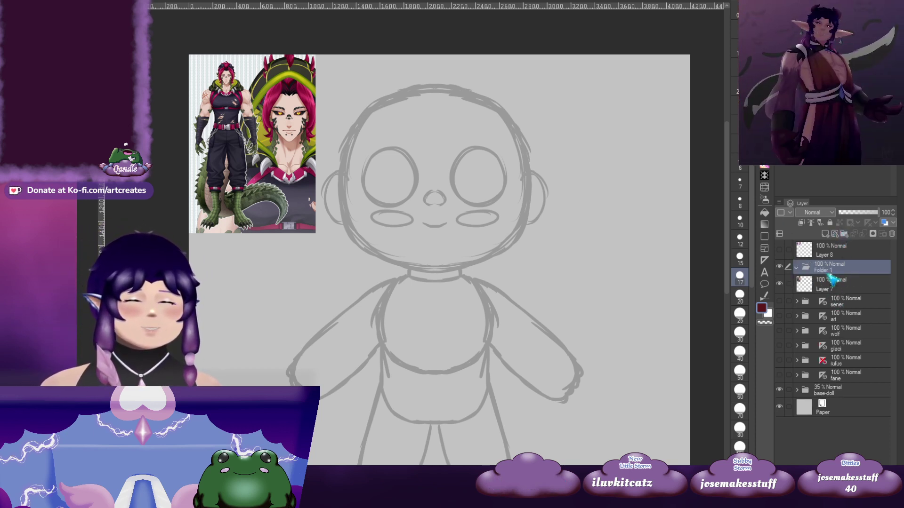
left_click_drag(845, 289, 845, 270)
left_click(837, 269)
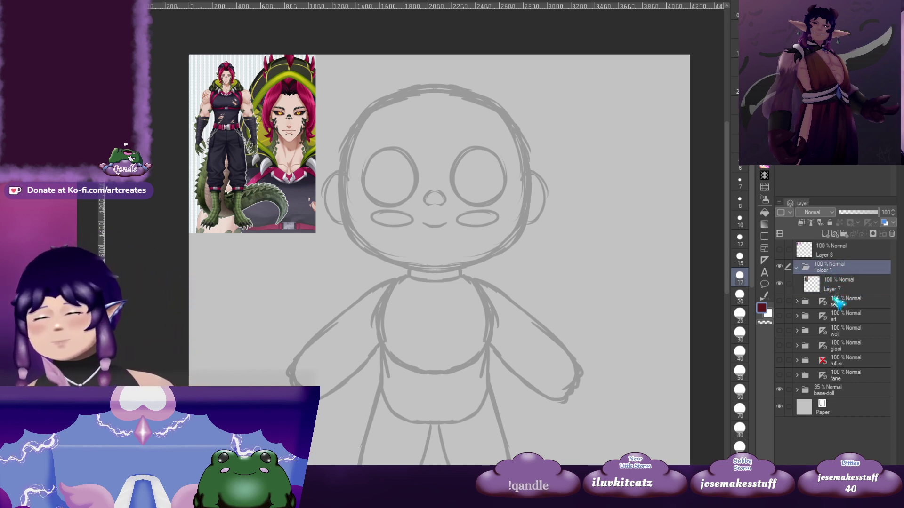
left_click_drag(837, 304, 839, 280)
left_click(853, 288)
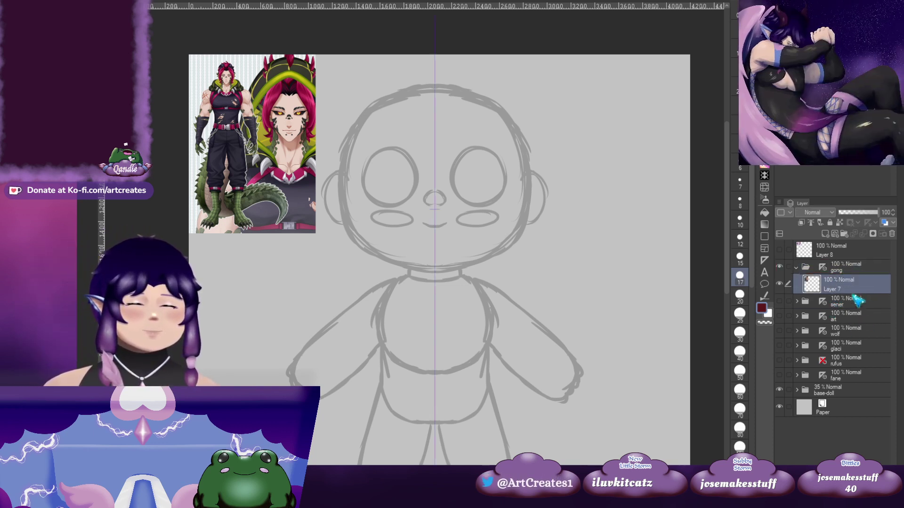
Add a new layer above the reference in the gong folder and set a green colour with brush size 30
left_click(826, 234)
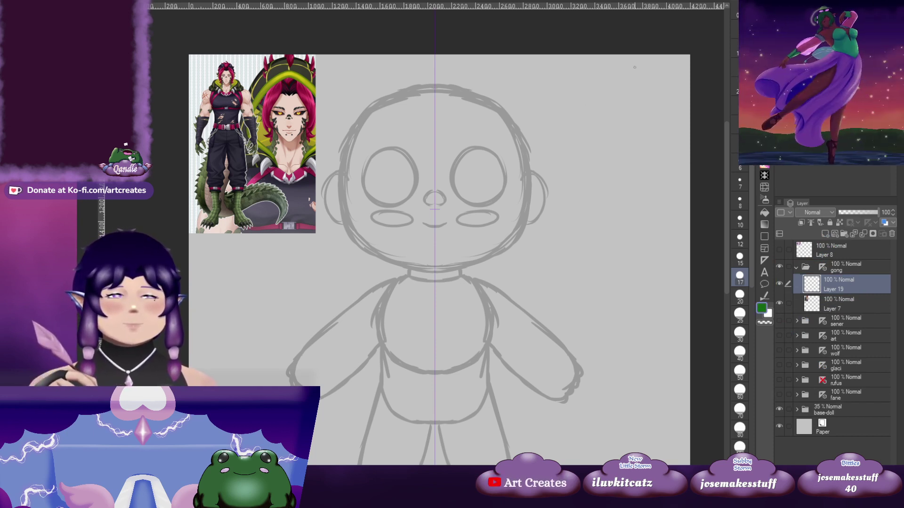
left_click(740, 333)
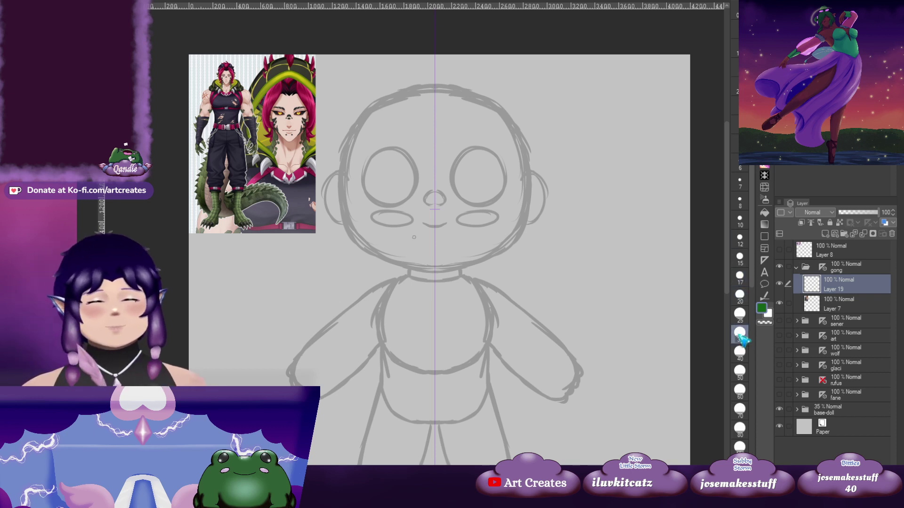
scroll(451, 193, "up", 1)
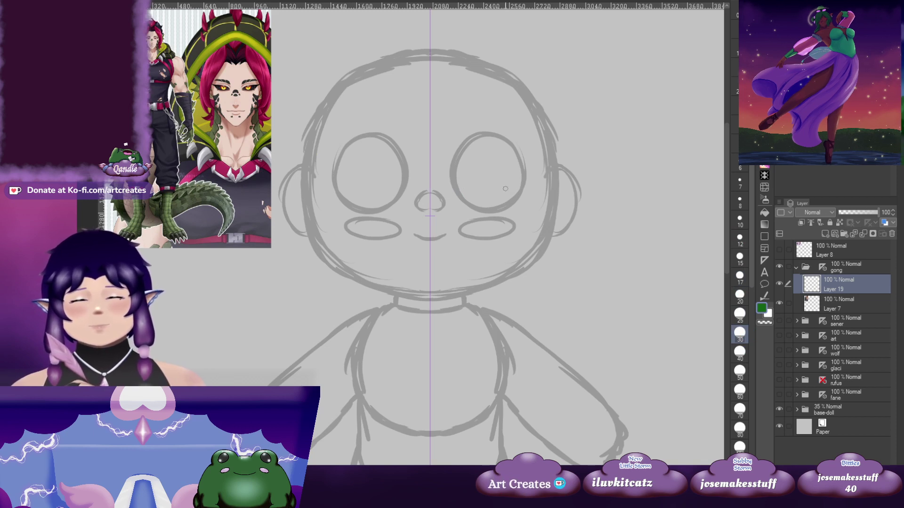
mouse_move(506, 188)
left_mouse_down()
mouse_move(544, 182)
mouse_move(529, 194)
mouse_move(526, 178)
mouse_move(544, 196)
mouse_move(550, 157)
mouse_move(518, 177)
left_mouse_up()
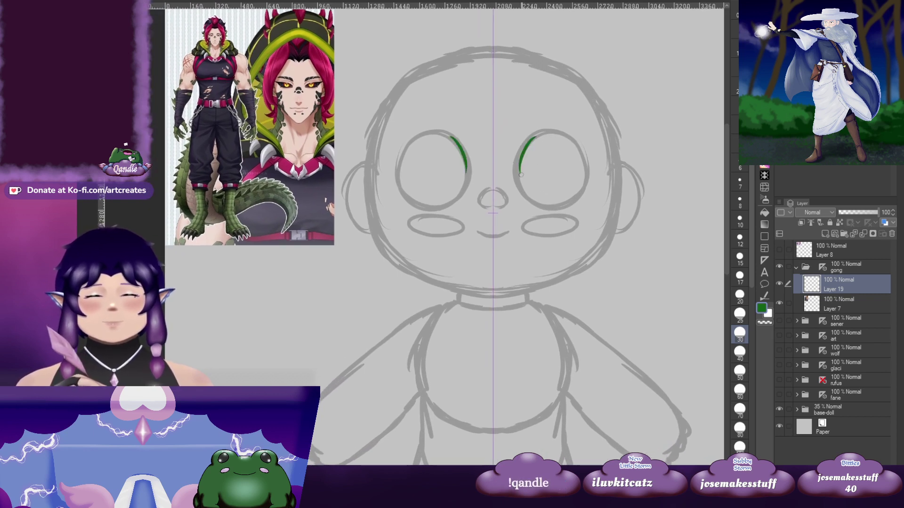
left_click_drag(527, 144, 523, 194)
key("ctrl+z")
key("ctrl+z")
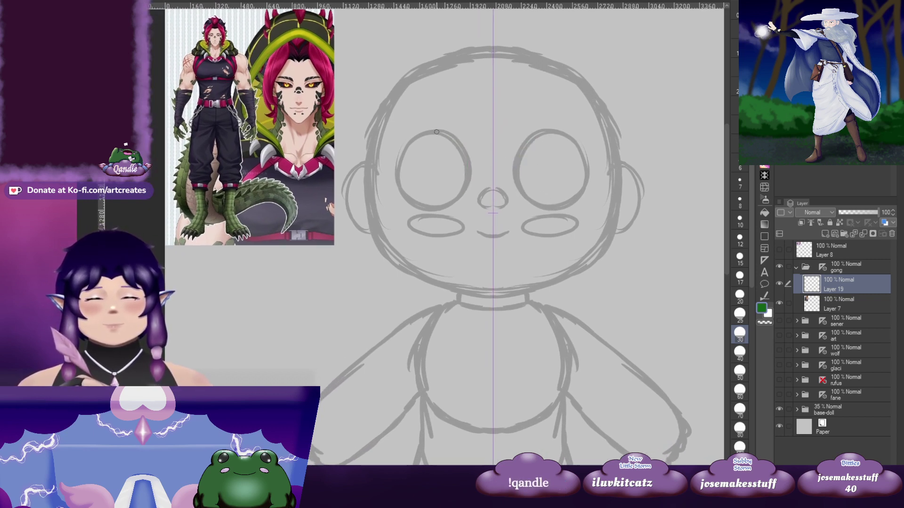
Outline both round eyes in green over the base doll and add a lower lid curve inside each
mouse_move(437, 131)
left_mouse_down()
mouse_move(409, 153)
mouse_move(402, 193)
left_mouse_up()
mouse_move(426, 131)
left_mouse_down()
mouse_move(461, 142)
mouse_move(469, 181)
left_mouse_up()
left_click_drag(413, 141, 407, 164)
mouse_move(432, 185)
left_mouse_down()
mouse_move(435, 165)
mouse_move(428, 183)
mouse_move(415, 181)
mouse_move(460, 175)
left_mouse_up()
mouse_move(469, 142)
left_mouse_down()
mouse_move(465, 168)
mouse_move(440, 187)
left_mouse_up()
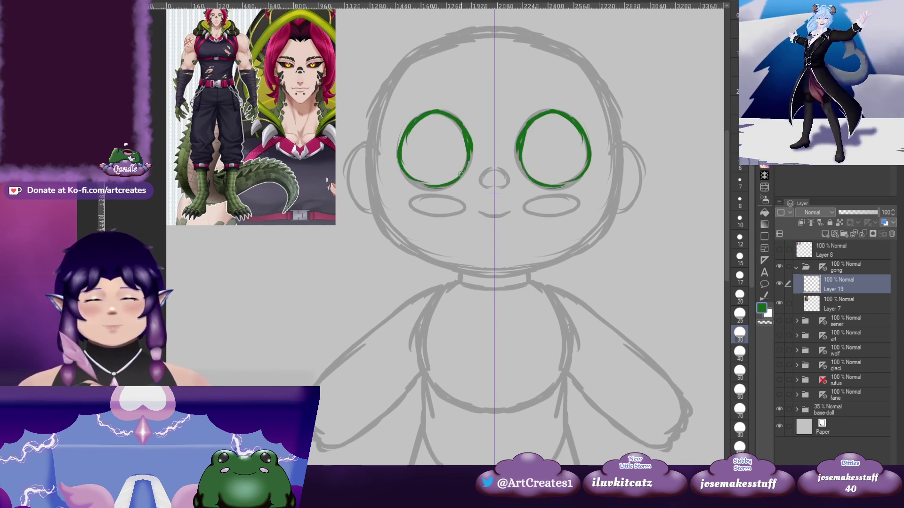
mouse_move(566, 171)
left_mouse_down()
mouse_move(515, 178)
mouse_move(556, 173)
left_mouse_up()
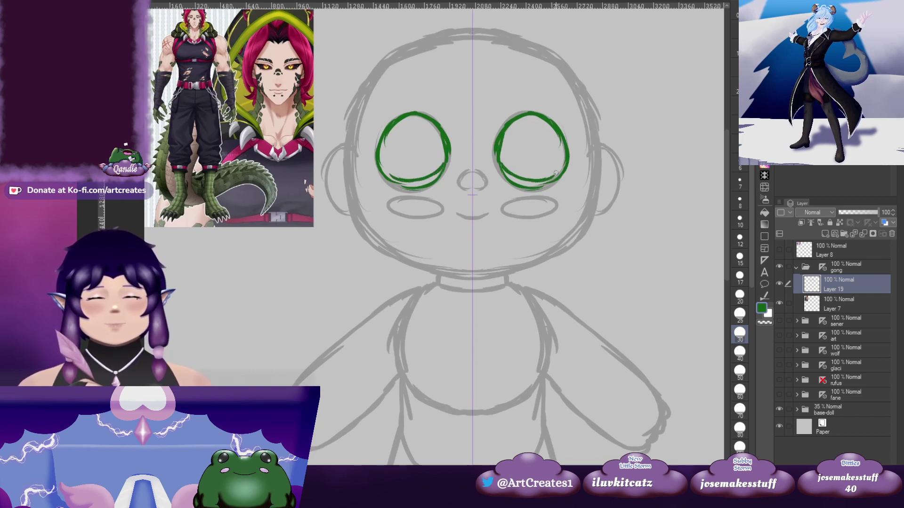
mouse_move(499, 155)
left_mouse_down()
mouse_move(527, 165)
mouse_move(559, 154)
left_mouse_up()
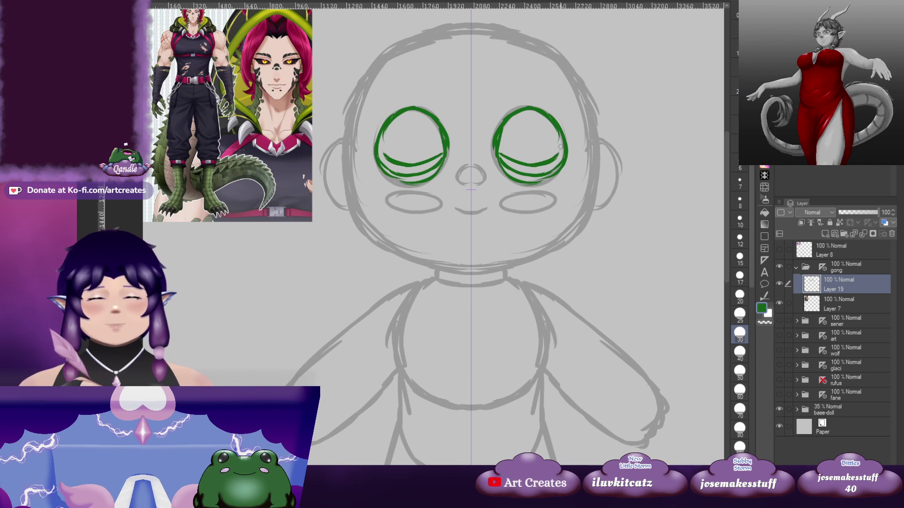
key("ctrl+z")
key("ctrl+z")
key("ctrl+z")
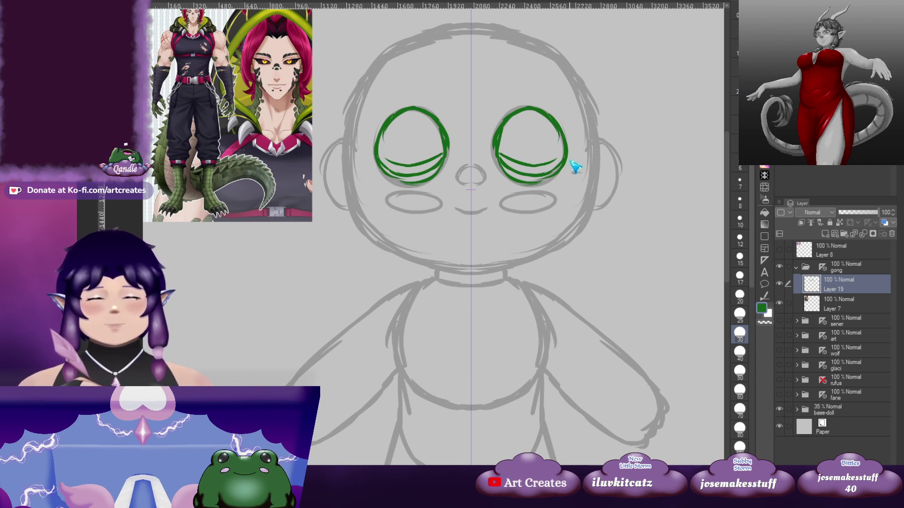
key("ctrl+z")
left_click_drag(526, 125, 526, 153)
left_click_drag(527, 124, 527, 158)
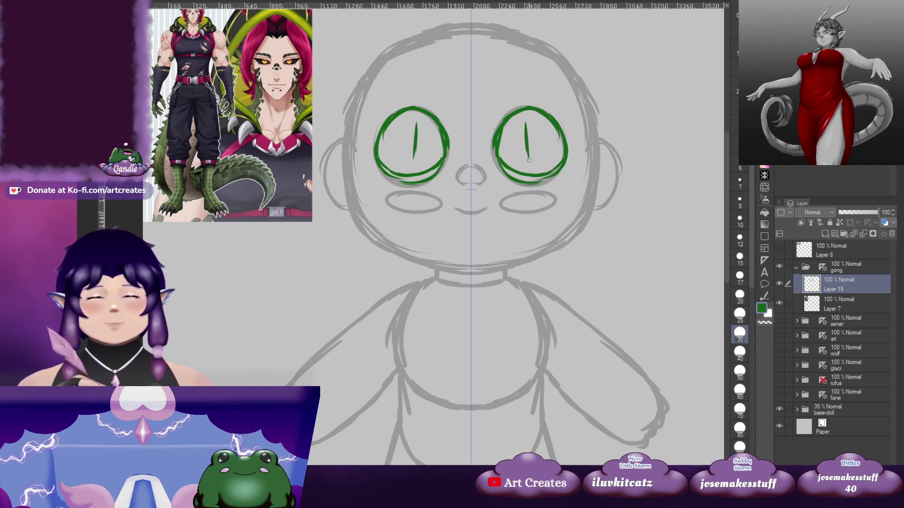
key("ctrl+z")
key("ctrl+z")
left_click_drag(399, 115, 398, 150)
mouse_move(426, 112)
left_mouse_down()
mouse_move(411, 150)
mouse_move(397, 132)
mouse_move(409, 158)
left_mouse_up()
key("ctrl+z")
key("ctrl+z")
key("ctrl+z")
key("ctrl+z")
key("ctrl+z")
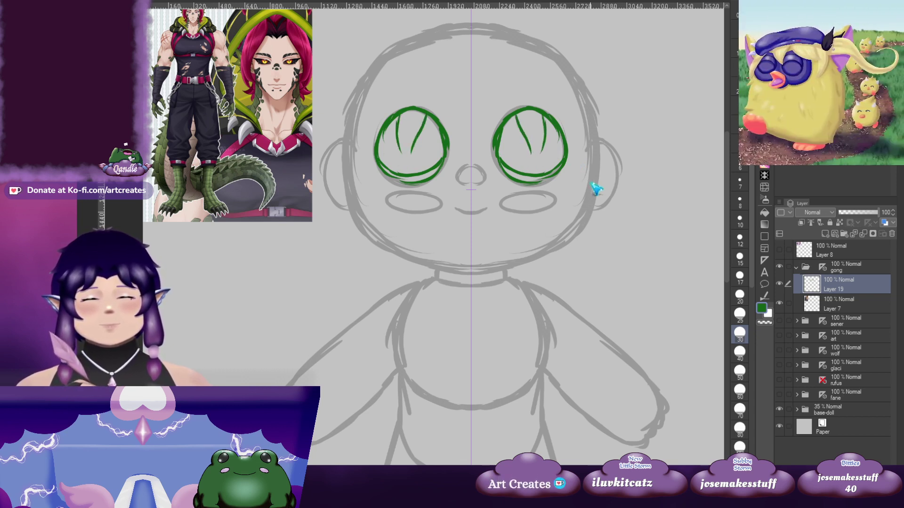
Check the reference's eyes up close and draw thick V-shaped lines inside both of the doll's eyes
left_click_drag(355, 154, 396, 260)
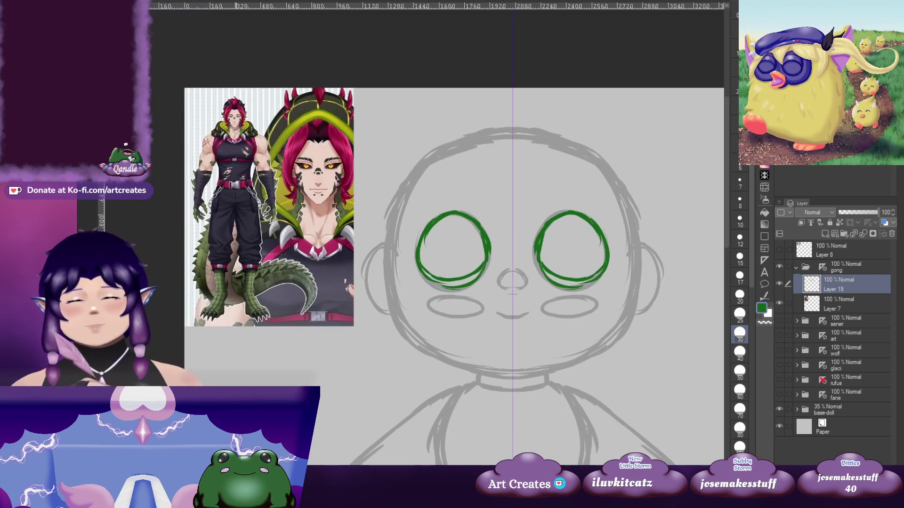
scroll(241, 141, "up", 1)
scroll(240, 140, "up", 2)
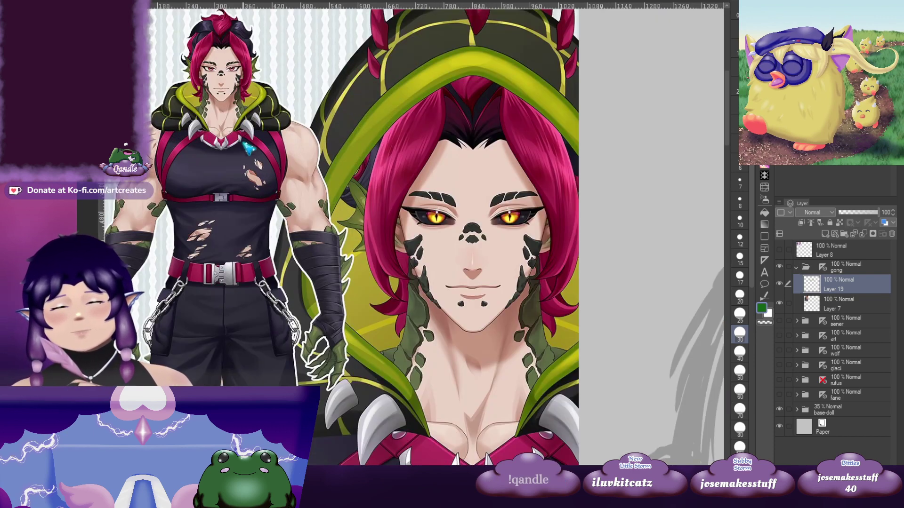
scroll(243, 144, "down", 3)
left_click_drag(530, 225, 506, 167)
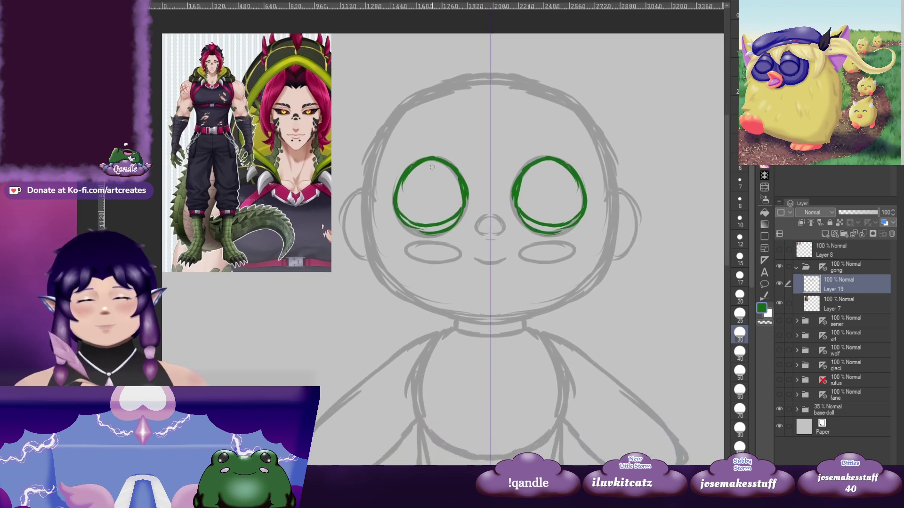
left_click_drag(412, 174, 424, 210)
mouse_move(412, 172)
left_mouse_down()
mouse_move(414, 193)
mouse_move(438, 199)
mouse_move(433, 212)
mouse_move(416, 217)
left_mouse_up()
left_click_drag(445, 186, 433, 214)
mouse_move(585, 211)
left_mouse_down()
mouse_move(506, 182)
mouse_move(534, 201)
mouse_move(559, 195)
left_mouse_up()
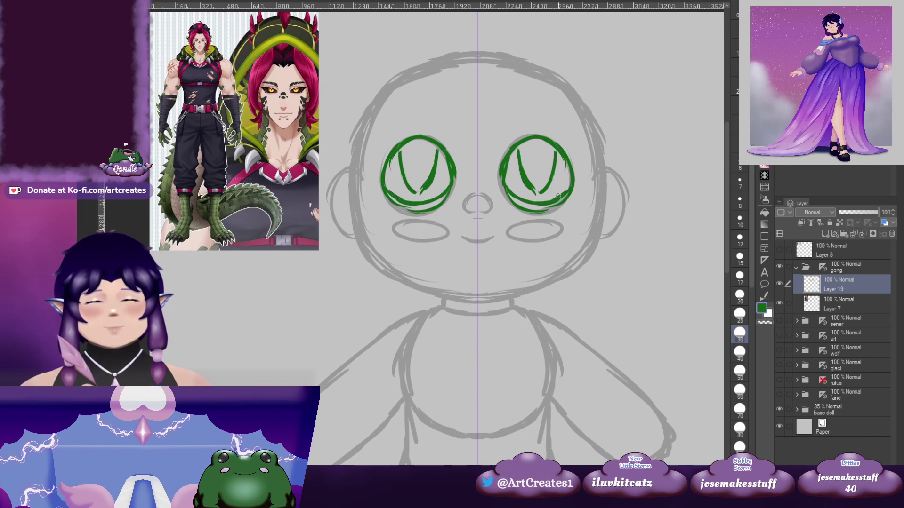
left_click_drag(517, 149, 531, 186)
Draw the nose with small scales on its bridge, the smile with two chin marks, and the first scale marks beside the cheeks
mouse_move(554, 150)
left_mouse_down()
mouse_move(537, 192)
mouse_move(577, 138)
left_mouse_up()
left_click_drag(457, 184, 474, 189)
mouse_move(552, 174)
left_mouse_down()
mouse_move(581, 210)
mouse_move(575, 184)
mouse_move(600, 186)
mouse_move(581, 180)
mouse_move(587, 198)
mouse_move(602, 210)
left_mouse_up()
mouse_move(478, 143)
left_mouse_down()
mouse_move(498, 158)
mouse_move(484, 144)
mouse_move(475, 163)
mouse_move(483, 169)
mouse_move(487, 150)
mouse_move(470, 159)
mouse_move(486, 170)
left_mouse_up()
scroll(488, 155, "down", 1)
key("ctrl+z")
mouse_move(529, 194)
left_mouse_down()
mouse_move(546, 187)
mouse_move(524, 190)
left_mouse_up()
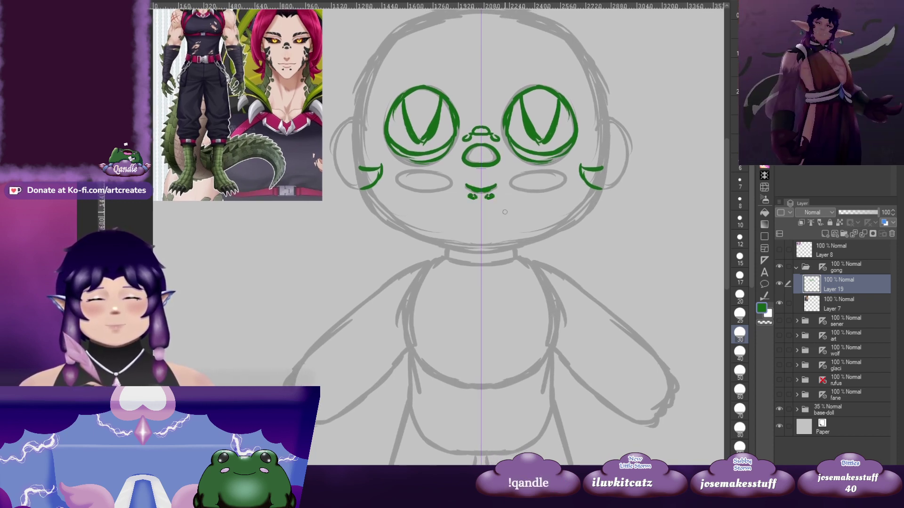
Add small rounded and pointed scales down both cheeks to the jawline
left_click_drag(430, 199, 439, 198)
left_click_drag(397, 175, 396, 184)
left_click_drag(397, 176, 397, 183)
mouse_move(392, 193)
left_mouse_down()
mouse_move(384, 202)
mouse_move(398, 227)
left_mouse_up()
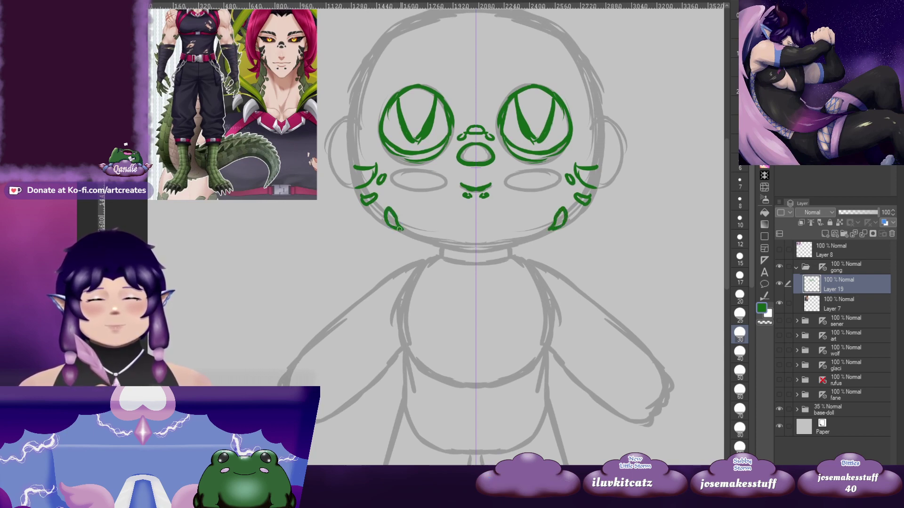
left_click_drag(601, 183, 562, 271)
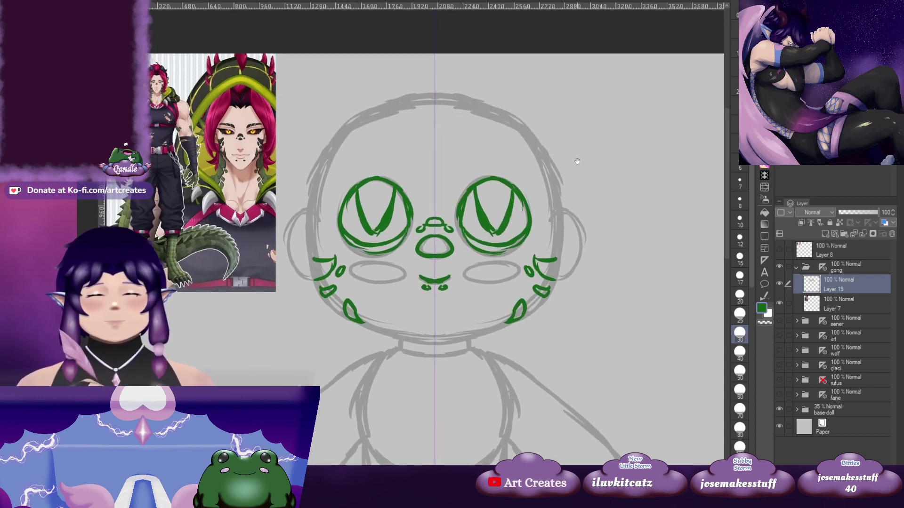
left_click_drag(550, 179, 583, 161)
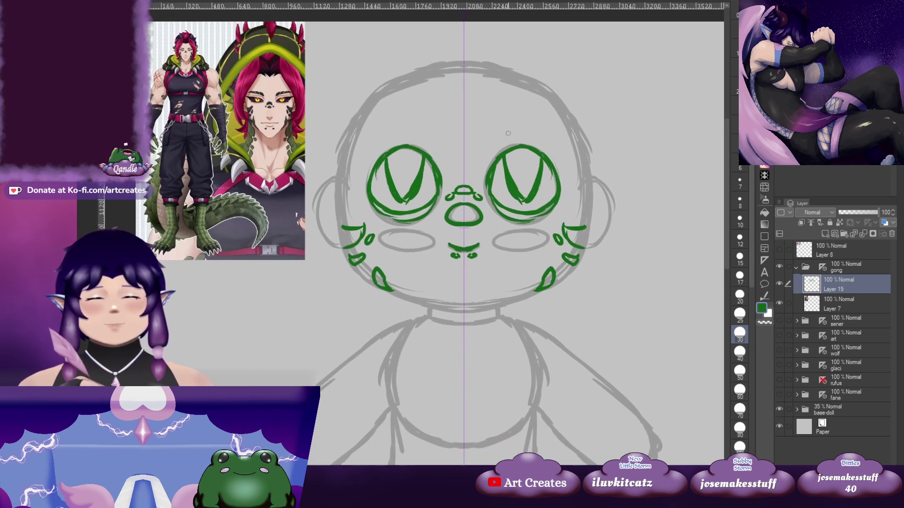
left_click_drag(492, 132, 540, 136)
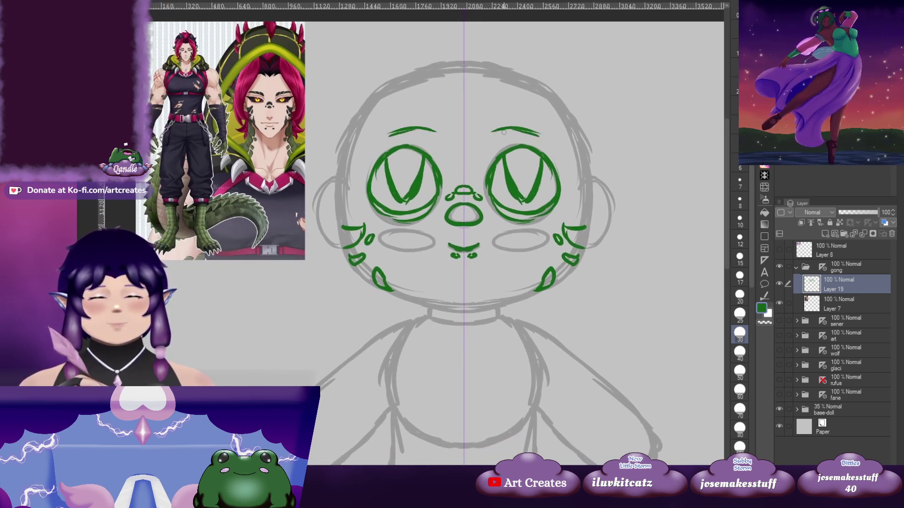
key("ctrl+z")
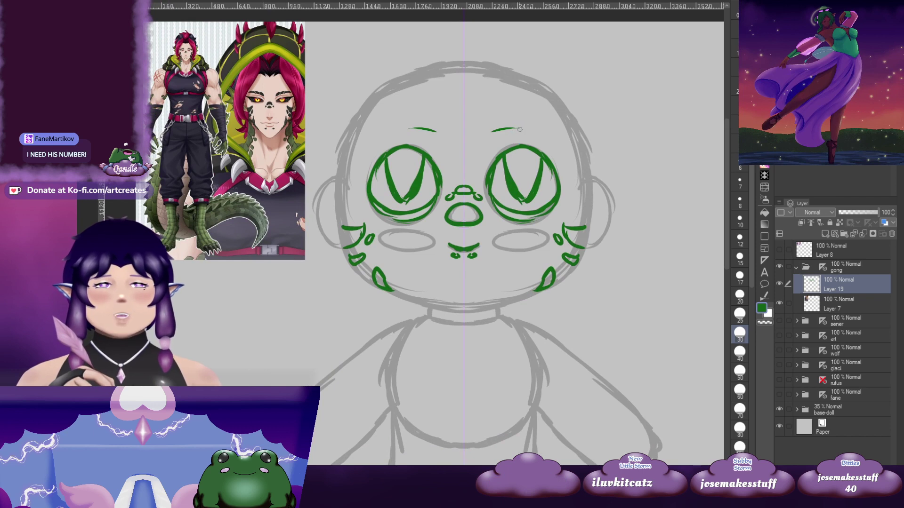
key("ctrl+z")
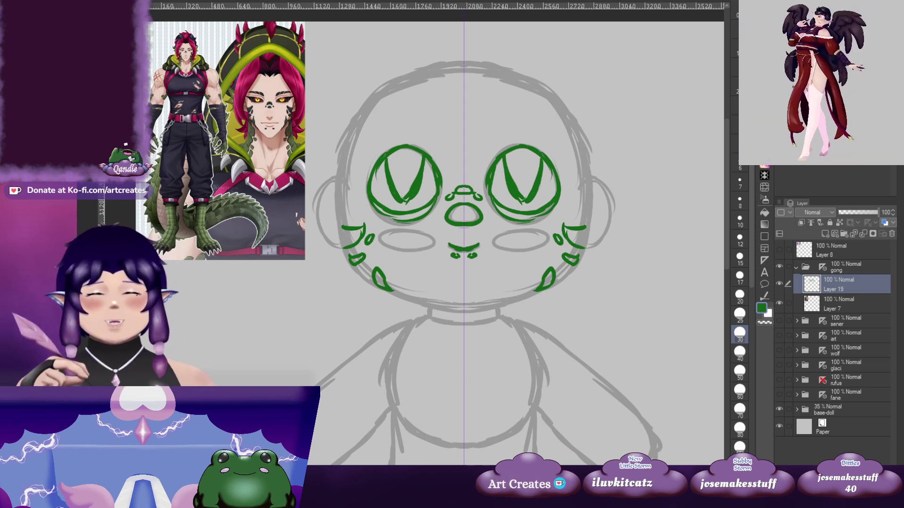
Draw angular eyebrows above both eyes and outline the oval blush marks on the cheeks in green
mouse_move(507, 143)
left_mouse_down()
mouse_move(554, 142)
mouse_move(515, 137)
mouse_move(521, 128)
mouse_move(548, 138)
mouse_move(522, 125)
mouse_move(556, 142)
mouse_move(559, 128)
left_mouse_up()
left_click_drag(564, 206, 574, 171)
mouse_move(526, 187)
left_mouse_down()
mouse_move(485, 187)
mouse_move(508, 200)
mouse_move(501, 182)
left_mouse_up()
Draw pointed, webbed fin ears with spiky edges on both sides of the head
mouse_move(605, 148)
left_mouse_down()
mouse_move(587, 189)
mouse_move(569, 149)
mouse_move(540, 156)
mouse_move(590, 145)
mouse_move(567, 177)
mouse_move(543, 183)
mouse_move(567, 195)
left_mouse_up()
key("ctrl+z")
mouse_move(573, 161)
left_mouse_down()
mouse_move(568, 189)
mouse_move(569, 179)
mouse_move(553, 194)
left_mouse_up()
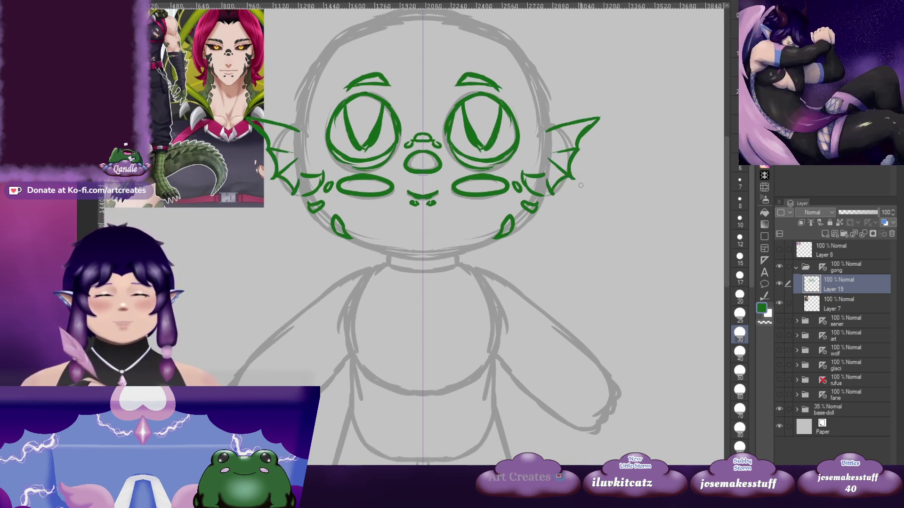
Sketch a jagged, V-shaped hairline in the middle of the forehead with a flared stroke to each side
scroll(565, 183, "up", 5)
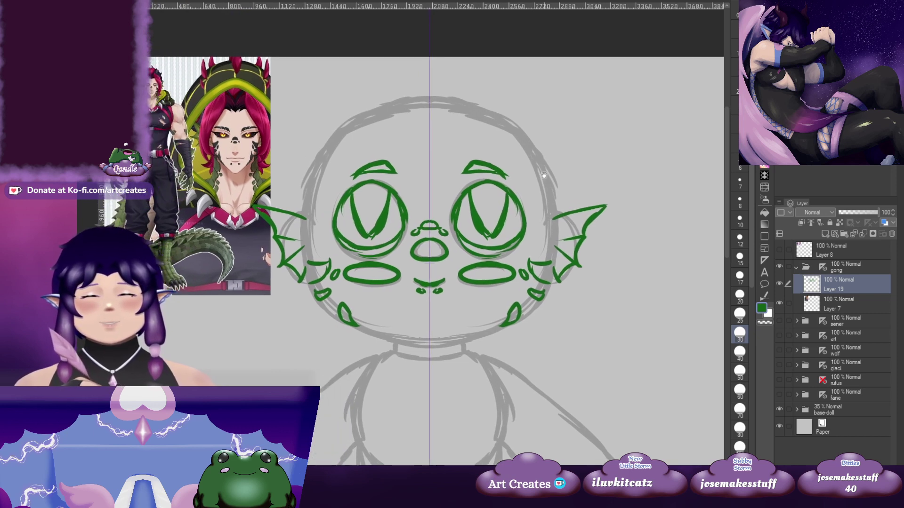
mouse_move(541, 173)
left_mouse_down()
mouse_move(579, 158)
mouse_move(573, 130)
mouse_move(553, 160)
left_mouse_up()
left_click_drag(482, 151, 473, 157)
left_click_drag(429, 151, 465, 156)
left_click_drag(552, 144, 558, 137)
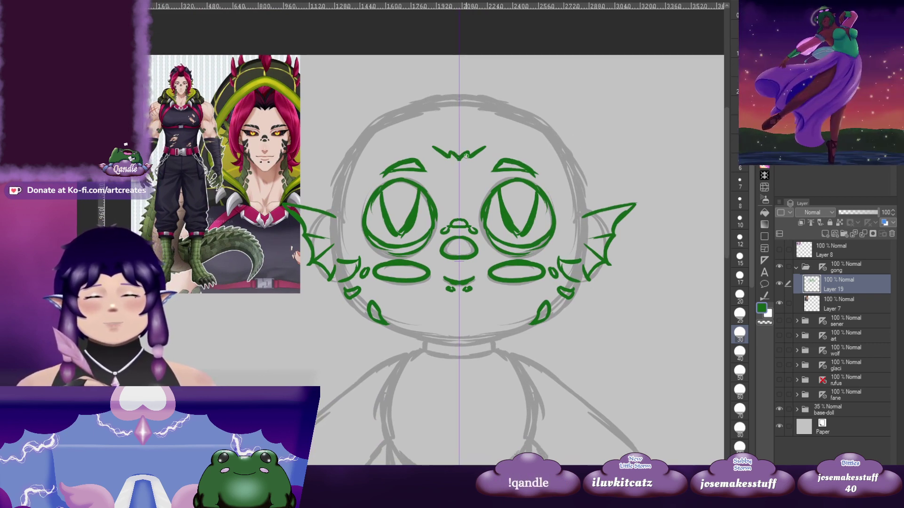
left_click_drag(588, 167, 556, 157)
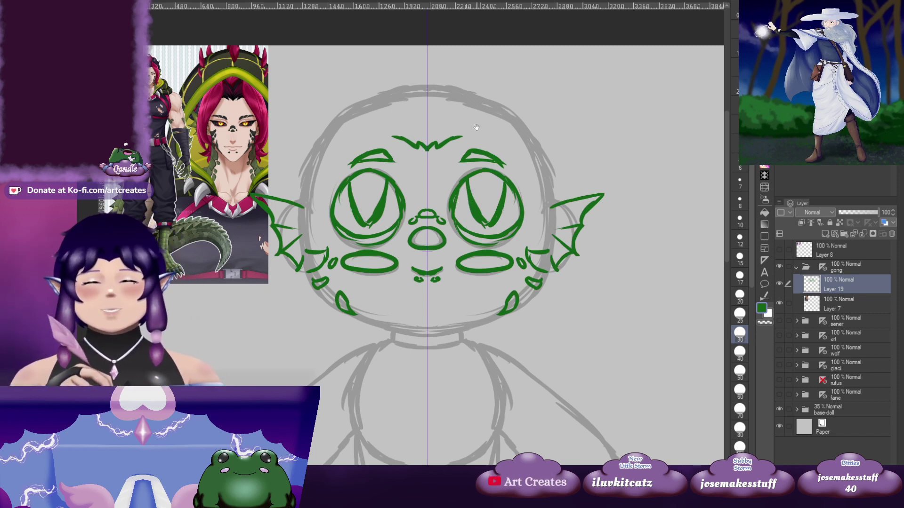
Raise the hairline to two peaks at the crown and draw the inner hair edges sweeping down both sides of the face, redrawing the first attempt
mouse_move(476, 128)
left_mouse_down()
mouse_move(489, 135)
mouse_move(455, 137)
mouse_move(395, 107)
left_mouse_up()
left_click_drag(432, 150, 468, 106)
mouse_move(403, 103)
left_mouse_down()
mouse_move(424, 101)
mouse_move(401, 137)
left_mouse_up()
mouse_move(424, 92)
left_mouse_down()
mouse_move(395, 141)
mouse_move(424, 121)
mouse_move(428, 90)
mouse_move(361, 177)
mouse_move(352, 222)
left_mouse_up()
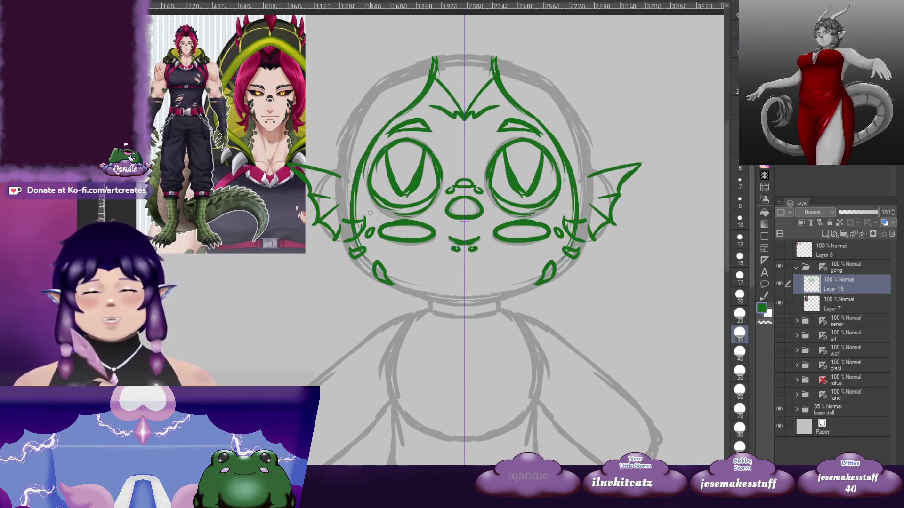
key("ctrl+z")
key("ctrl+z")
mouse_move(439, 61)
left_mouse_down()
mouse_move(384, 136)
mouse_move(345, 255)
left_mouse_up()
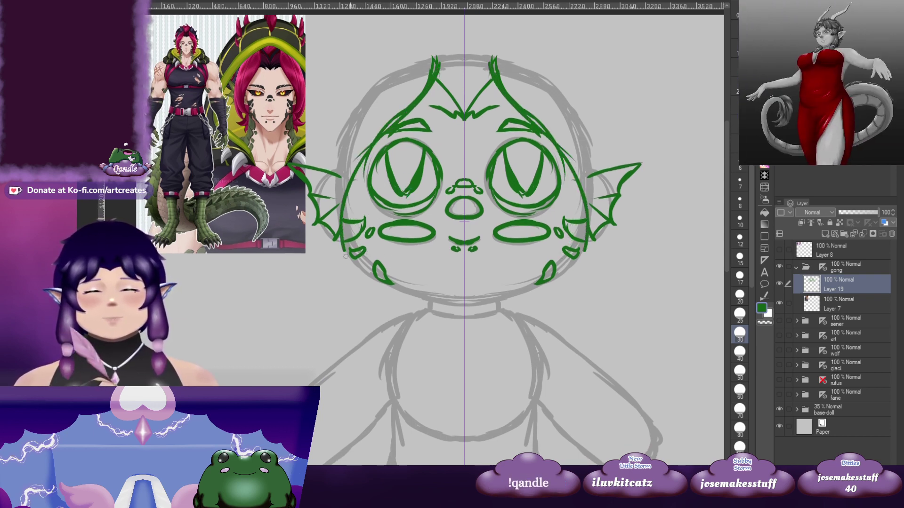
Draw the outer hair outline from each crown peak around the head to the ears, undoing the short trial strokes
scroll(413, 165, "up", 2)
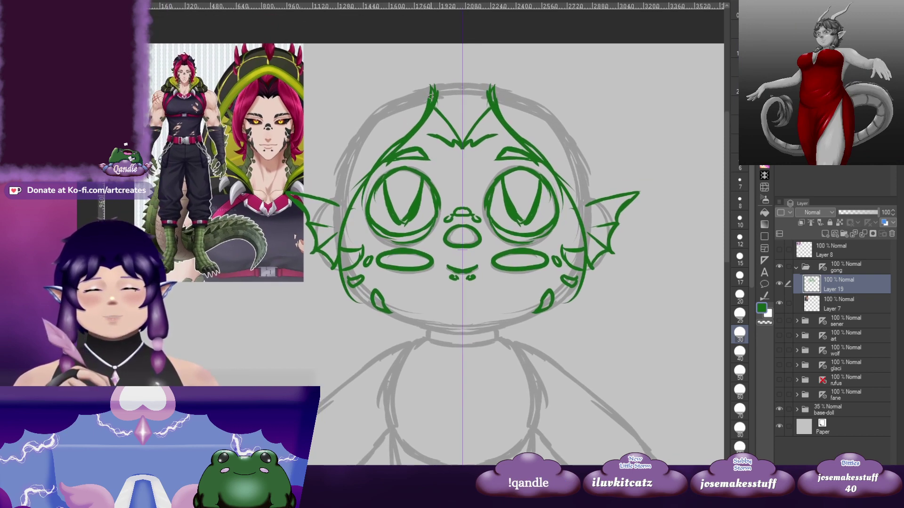
mouse_move(434, 86)
left_mouse_down()
mouse_move(384, 95)
mouse_move(353, 120)
left_mouse_up()
key("ctrl+z")
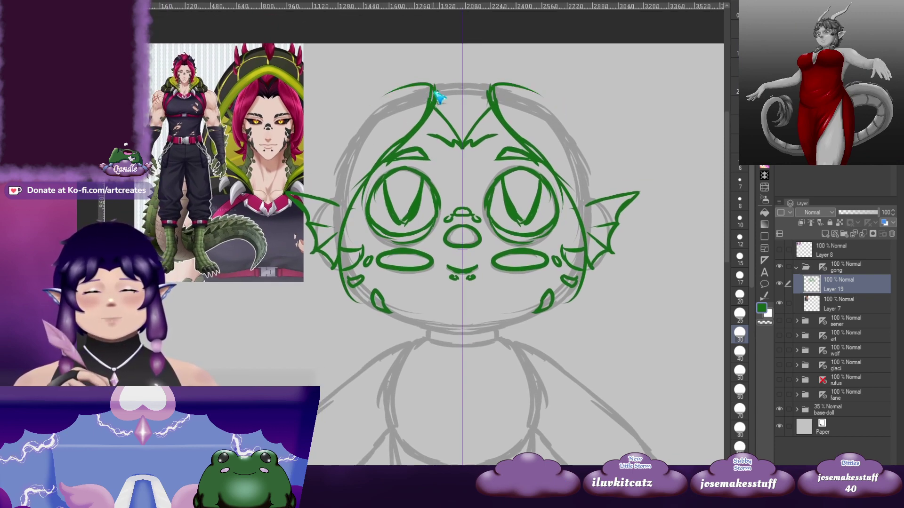
key("ctrl+z")
mouse_move(434, 86)
left_mouse_down()
mouse_move(380, 107)
mouse_move(391, 87)
mouse_move(359, 114)
mouse_move(327, 216)
left_mouse_up()
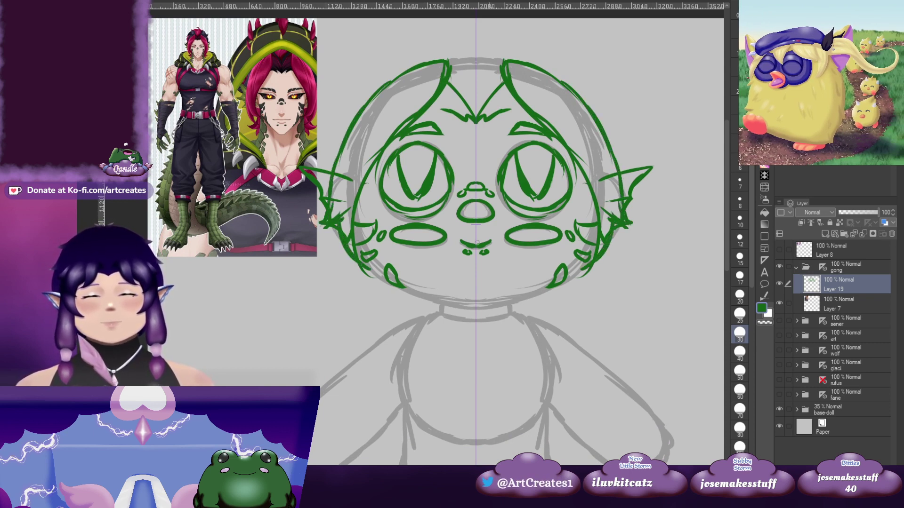
Reinforce the central V of the hairline with extra strands running from both crown peaks to the forehead point
left_click_drag(611, 138, 611, 158)
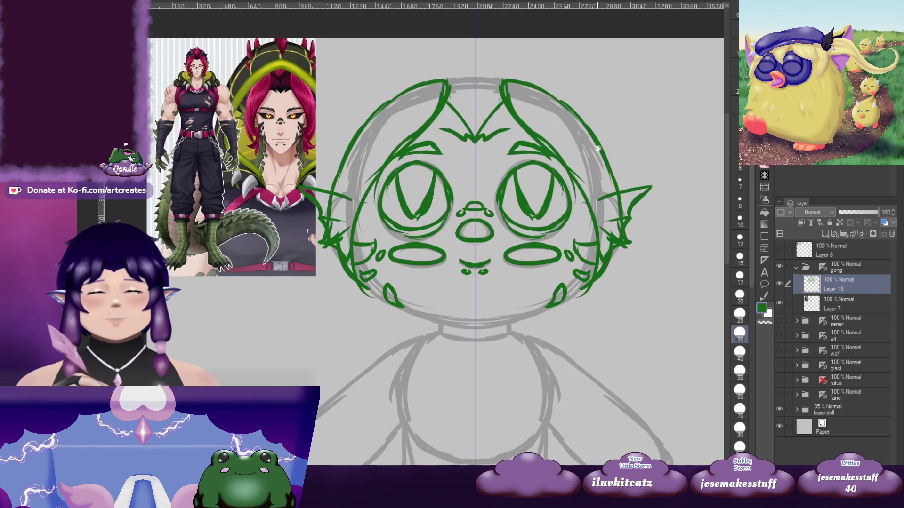
left_click_drag(570, 126, 563, 144)
left_click_drag(497, 105, 471, 153)
mouse_move(494, 113)
left_mouse_down()
mouse_move(469, 151)
mouse_move(498, 144)
left_mouse_up()
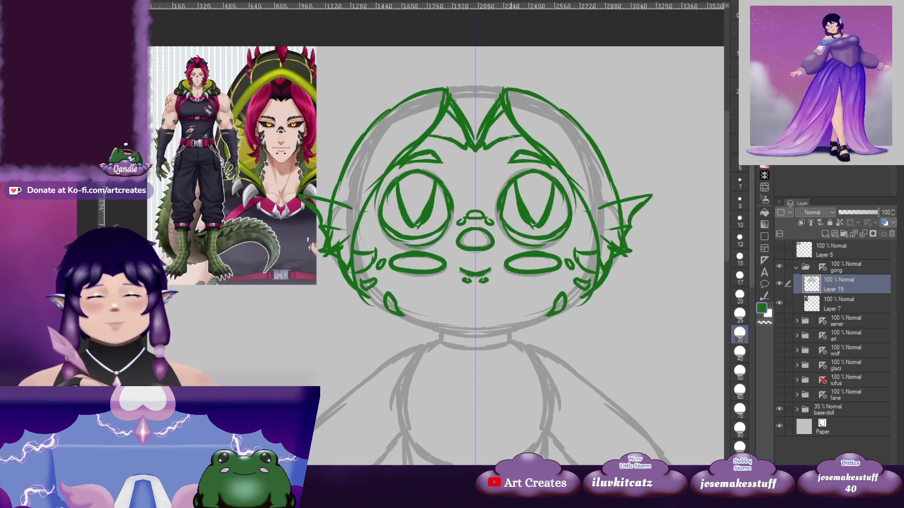
left_click_drag(503, 129, 515, 129)
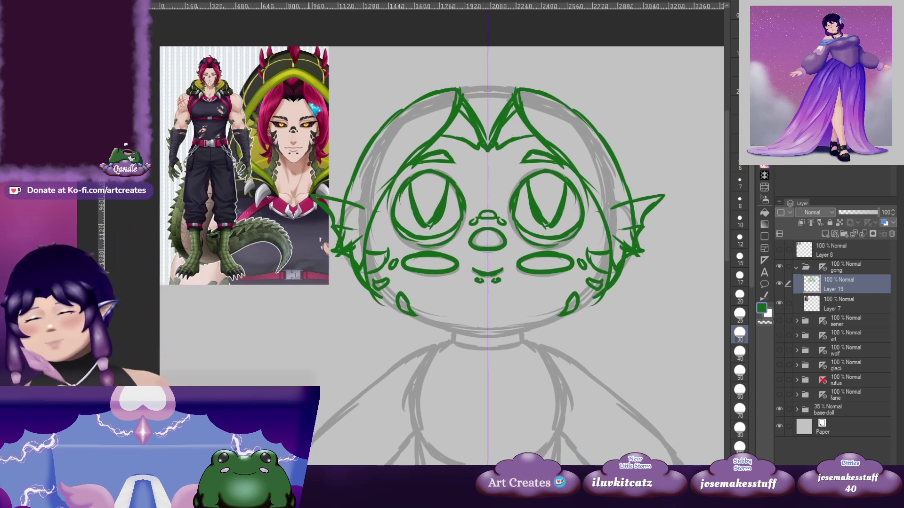
Examine the reference's hair, face and hood up close
scroll(333, 114, "up", 3)
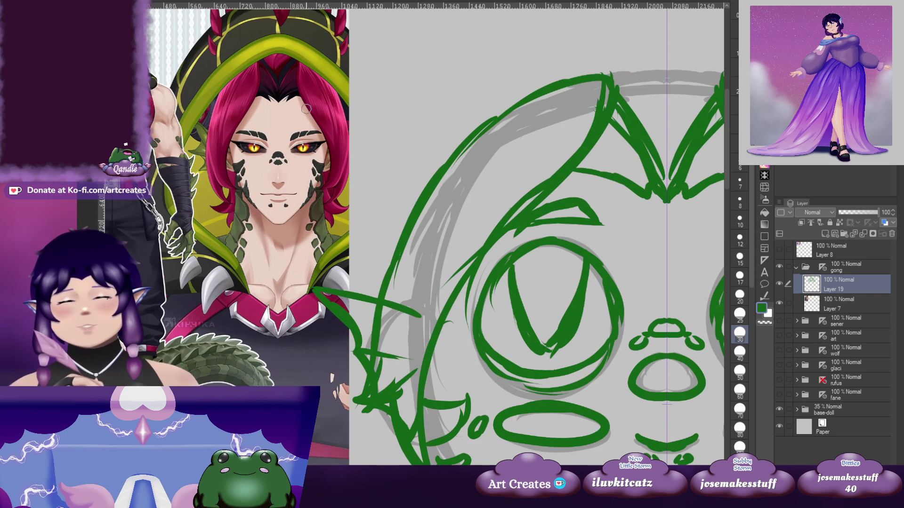
key("minus")
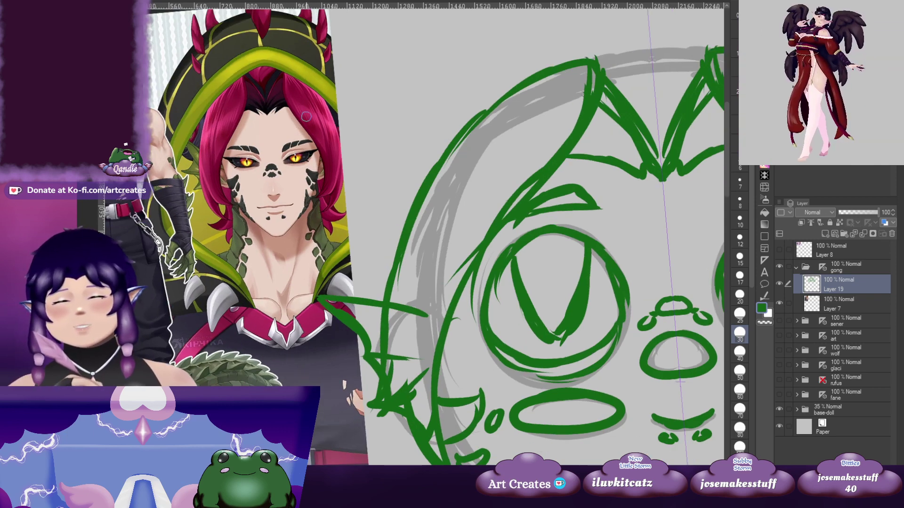
key("asciicircum")
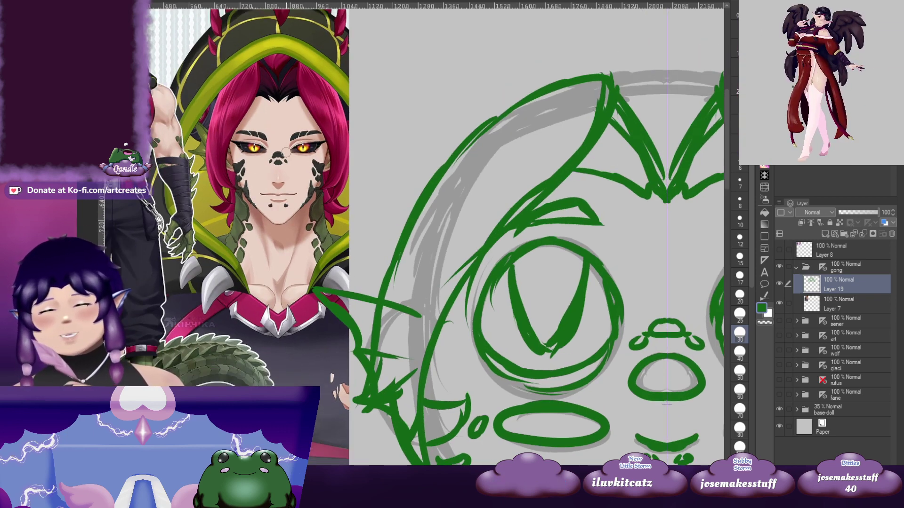
scroll(284, 157, "down", 1)
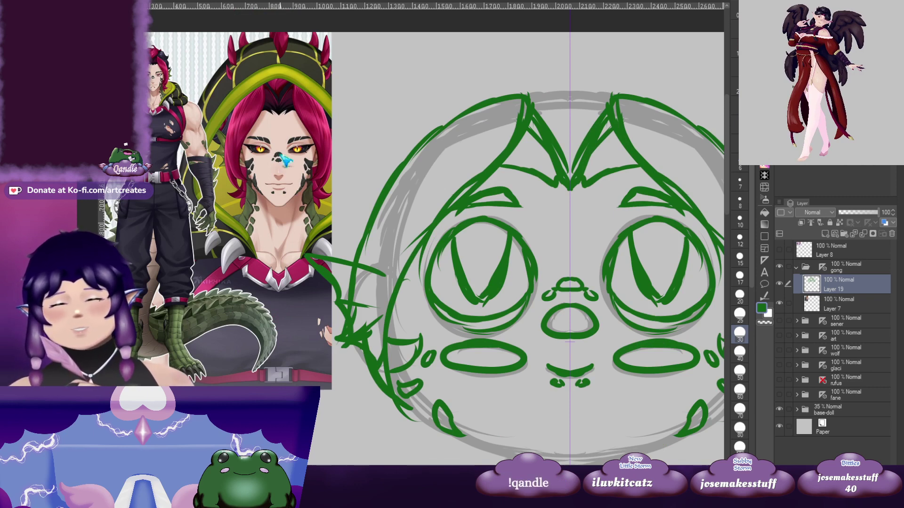
scroll(284, 158, "up", 1)
left_click_drag(236, 143, 293, 166)
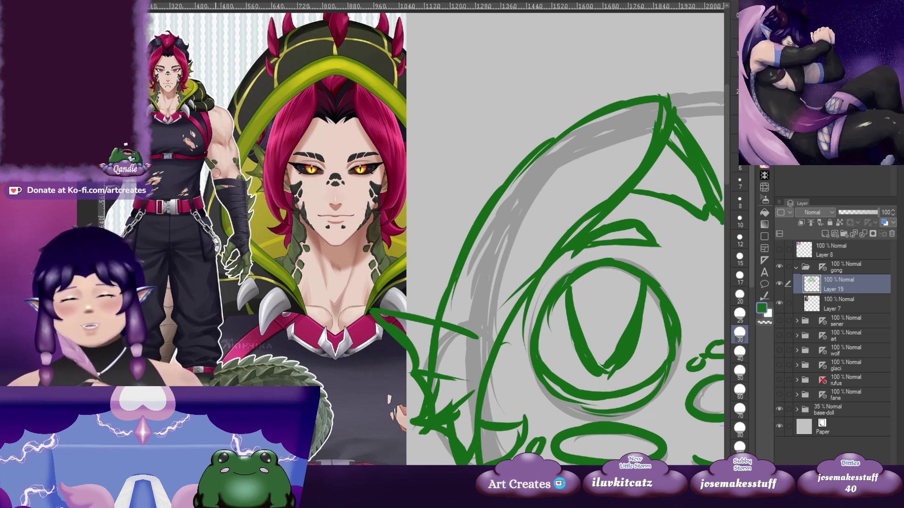
scroll(374, 223, "down", 1)
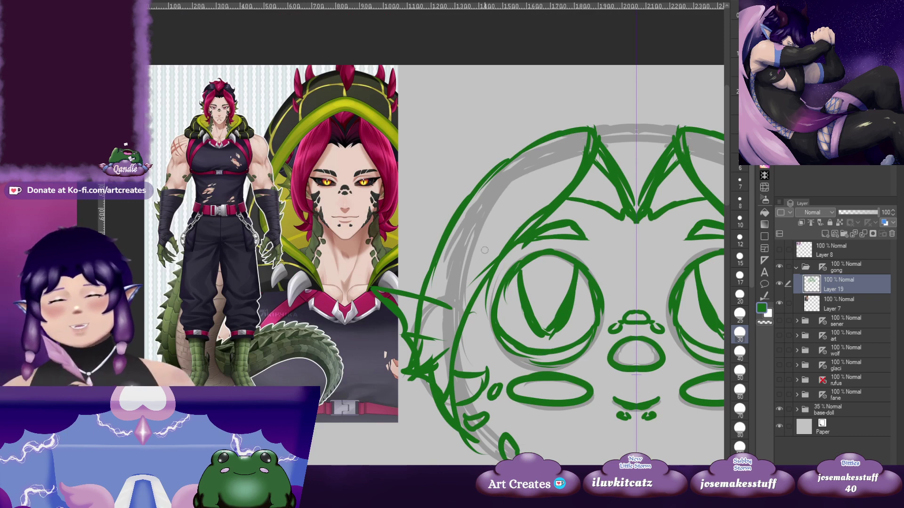
Add wavy, flicked-out hair tufts with pointed tips on both upper sides of the head
left_click_drag(484, 251, 274, 214)
left_click_drag(515, 209, 439, 222)
mouse_move(410, 108)
left_mouse_down()
mouse_move(470, 115)
mouse_move(445, 100)
mouse_move(514, 144)
mouse_move(486, 134)
mouse_move(543, 126)
mouse_move(543, 143)
mouse_move(515, 169)
mouse_move(528, 178)
mouse_move(494, 157)
left_mouse_up()
left_click_drag(518, 211, 495, 142)
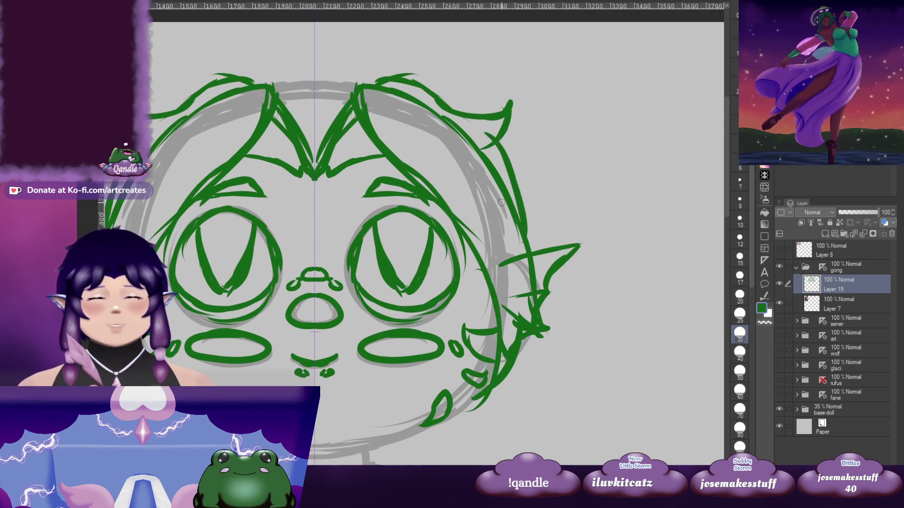
left_click_drag(141, 155, 381, 156)
mouse_move(362, 124)
left_mouse_down()
mouse_move(368, 135)
mouse_move(389, 133)
left_mouse_up()
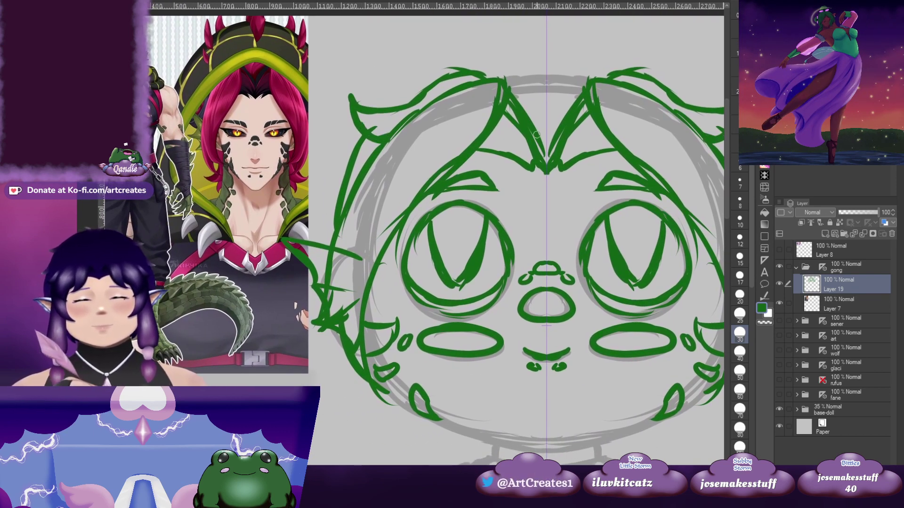
Thicken the side hair with long strands running from the crown peaks past the ears to the jaw
mouse_move(503, 84)
left_mouse_down()
mouse_move(419, 120)
mouse_move(426, 104)
mouse_move(353, 209)
mouse_move(320, 338)
mouse_move(345, 310)
mouse_move(342, 356)
mouse_move(361, 378)
left_mouse_up()
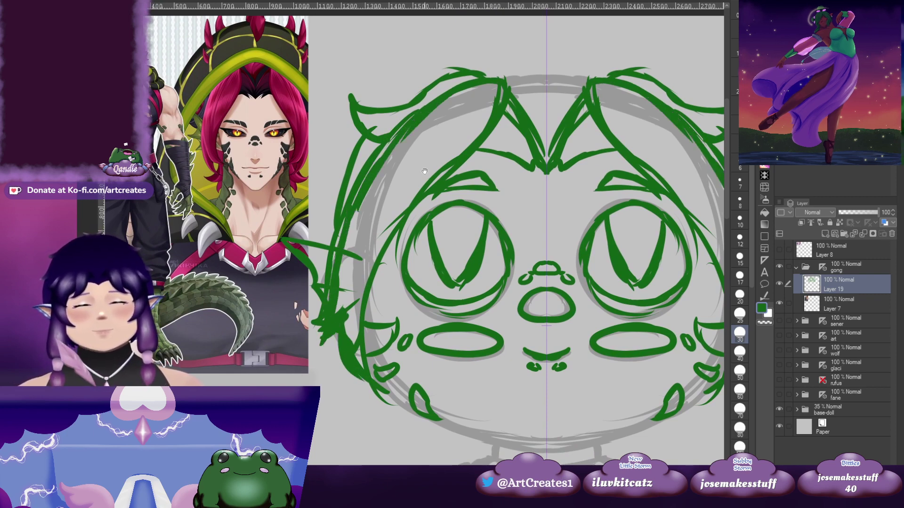
mouse_move(407, 167)
left_mouse_down()
mouse_move(337, 228)
mouse_move(377, 216)
mouse_move(376, 186)
left_mouse_up()
mouse_move(414, 213)
left_mouse_down()
mouse_move(332, 320)
mouse_move(347, 345)
mouse_move(353, 330)
mouse_move(344, 321)
mouse_move(335, 380)
left_mouse_up()
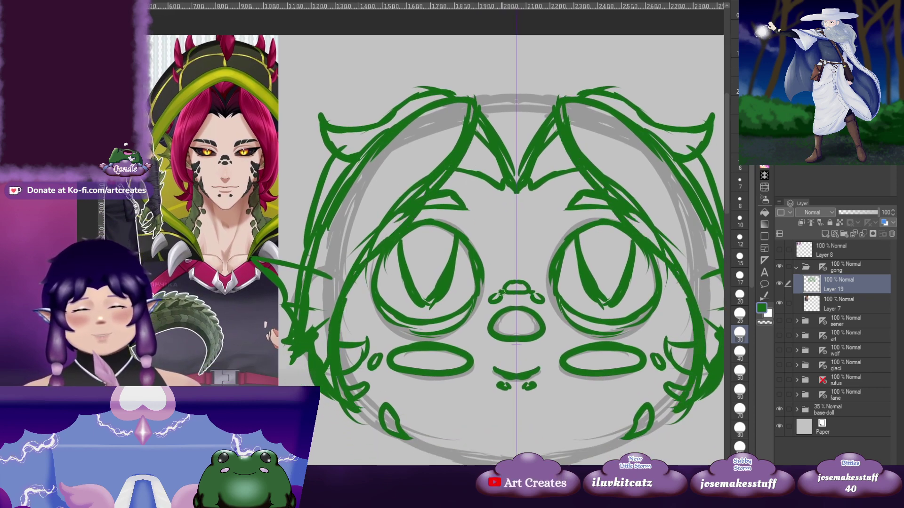
Close the top of the hair with a curved line between the crown peaks and small flicked strands
mouse_move(497, 142)
left_mouse_down()
mouse_move(451, 181)
mouse_move(464, 202)
mouse_move(576, 203)
mouse_move(550, 199)
left_mouse_up()
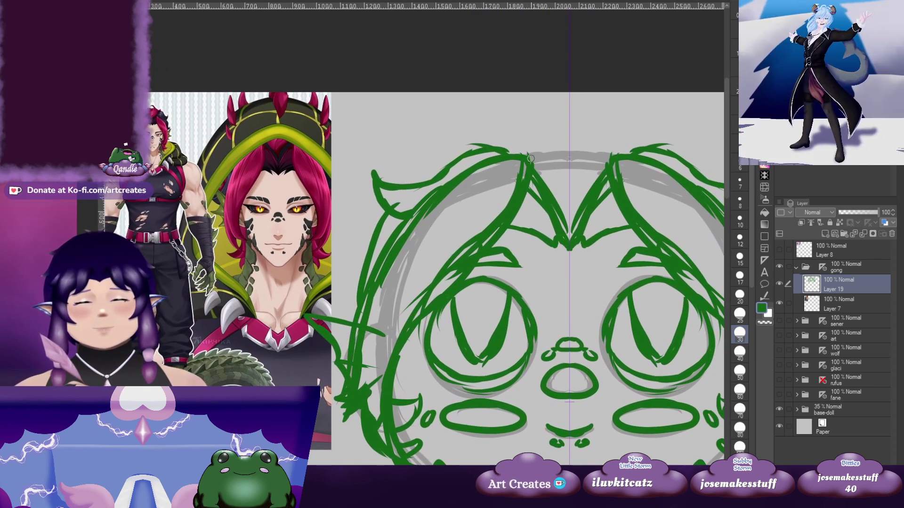
left_click_drag(527, 158, 570, 148)
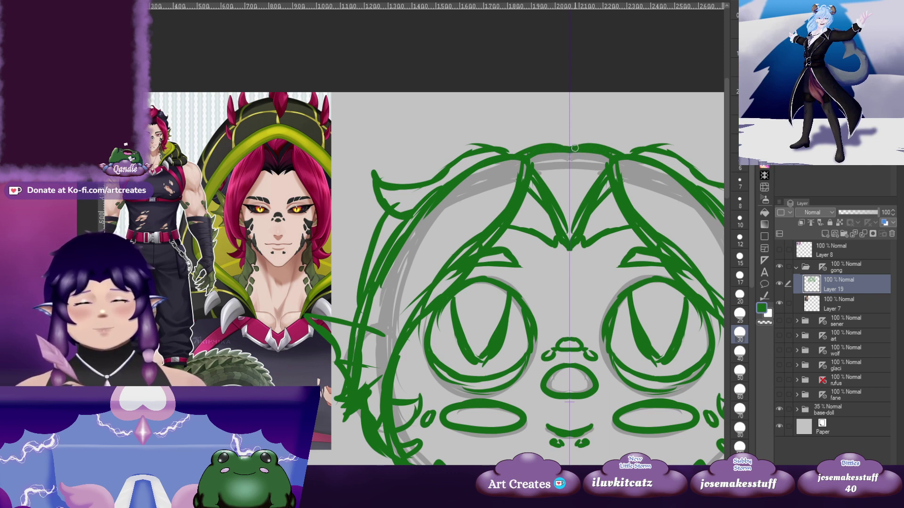
left_click_drag(596, 144, 639, 142)
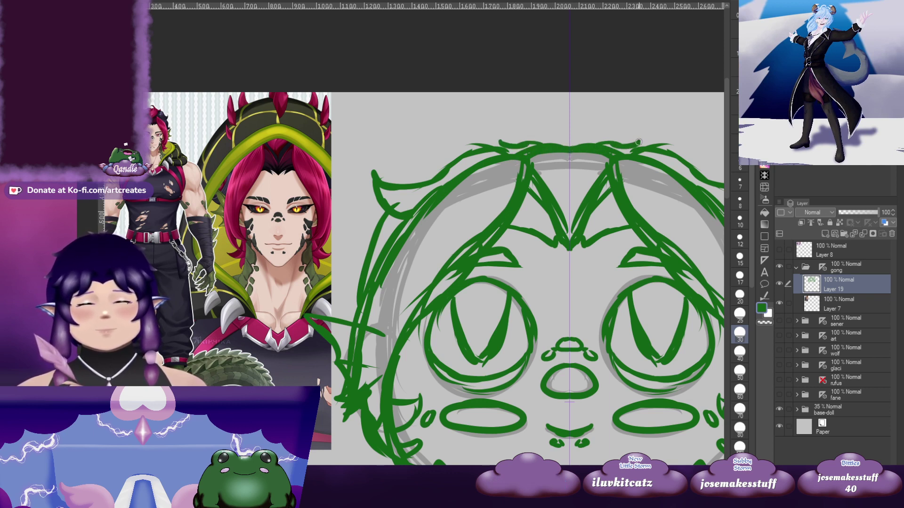
Outline the jaw to a soft point at the chin and extend pointed hair tips beside both cheeks
mouse_move(615, 230)
left_mouse_down()
mouse_move(604, 178)
mouse_move(659, 168)
mouse_move(601, 132)
left_mouse_up()
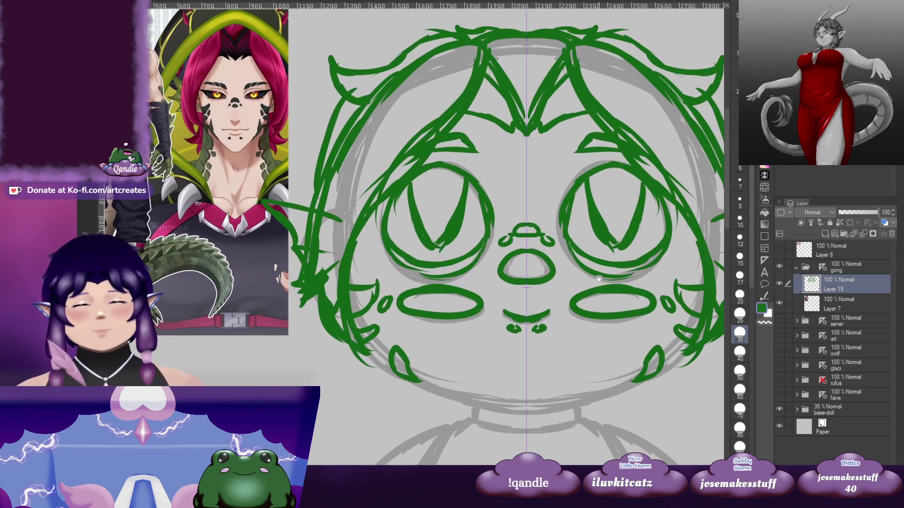
left_click_drag(601, 267, 554, 127)
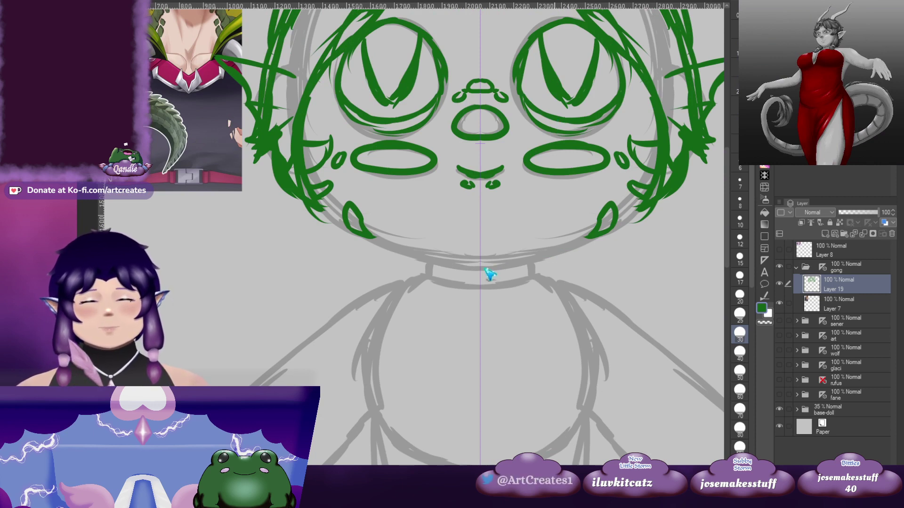
mouse_move(483, 265)
left_mouse_down()
mouse_move(546, 257)
mouse_move(607, 231)
mouse_move(650, 191)
left_mouse_up()
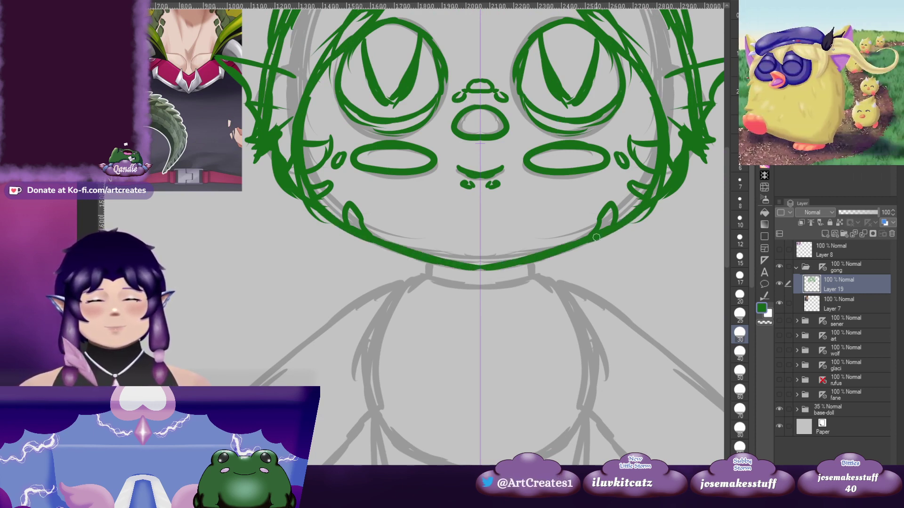
mouse_move(665, 227)
left_mouse_down()
mouse_move(615, 216)
mouse_move(602, 238)
mouse_move(624, 229)
mouse_move(655, 163)
left_mouse_up()
mouse_move(653, 209)
left_mouse_down()
mouse_move(658, 175)
mouse_move(652, 207)
mouse_move(678, 151)
left_mouse_up()
mouse_move(434, 216)
left_mouse_down()
mouse_move(425, 273)
mouse_move(458, 220)
mouse_move(497, 344)
mouse_move(487, 208)
left_mouse_up()
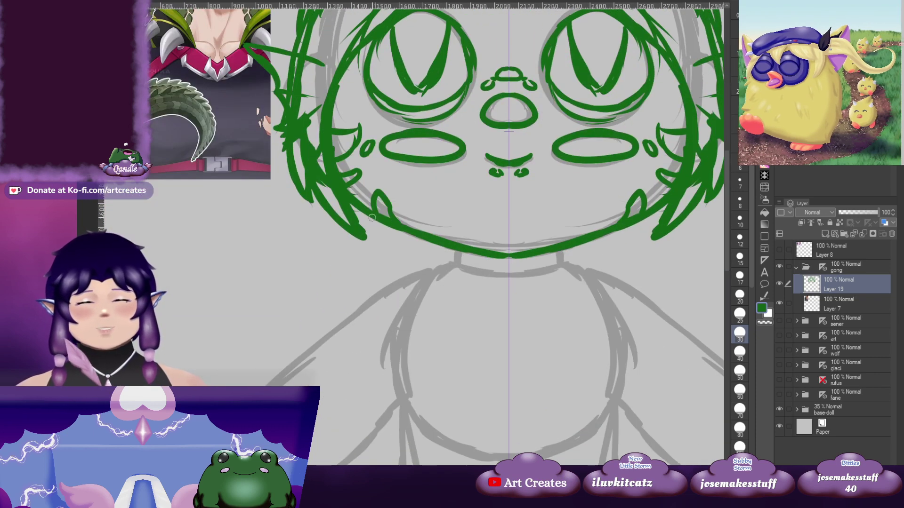
Draw pointed hair ends beneath the jaw and mark both sides of the neck
mouse_move(382, 214)
left_mouse_down()
mouse_move(365, 248)
mouse_move(409, 236)
mouse_move(389, 336)
mouse_move(406, 263)
mouse_move(401, 295)
mouse_move(456, 270)
left_mouse_up()
mouse_move(631, 213)
left_mouse_down()
mouse_move(603, 311)
mouse_move(625, 165)
left_mouse_up()
mouse_move(447, 216)
left_mouse_down()
mouse_move(446, 235)
mouse_move(542, 310)
mouse_move(562, 345)
mouse_move(523, 263)
mouse_move(522, 185)
mouse_move(439, 191)
mouse_move(470, 195)
mouse_move(471, 177)
mouse_move(432, 179)
mouse_move(387, 218)
left_mouse_up()
Outline both arms over the base doll and finish the hands with zigzag claws
mouse_move(379, 226)
left_mouse_down()
mouse_move(404, 195)
mouse_move(345, 237)
mouse_move(366, 210)
mouse_move(323, 281)
mouse_move(333, 277)
mouse_move(332, 257)
left_mouse_up()
mouse_move(333, 259)
left_mouse_down()
mouse_move(330, 252)
mouse_move(325, 279)
mouse_move(339, 259)
mouse_move(335, 278)
mouse_move(350, 275)
left_mouse_up()
mouse_move(350, 275)
left_mouse_down()
mouse_move(348, 265)
mouse_move(345, 285)
mouse_move(368, 272)
mouse_move(329, 267)
mouse_move(374, 261)
mouse_move(351, 261)
mouse_move(345, 283)
left_mouse_up()
left_click_drag(345, 283, 450, 182)
mouse_move(523, 160)
left_mouse_down()
mouse_move(405, 290)
mouse_move(377, 259)
mouse_move(404, 274)
left_mouse_up()
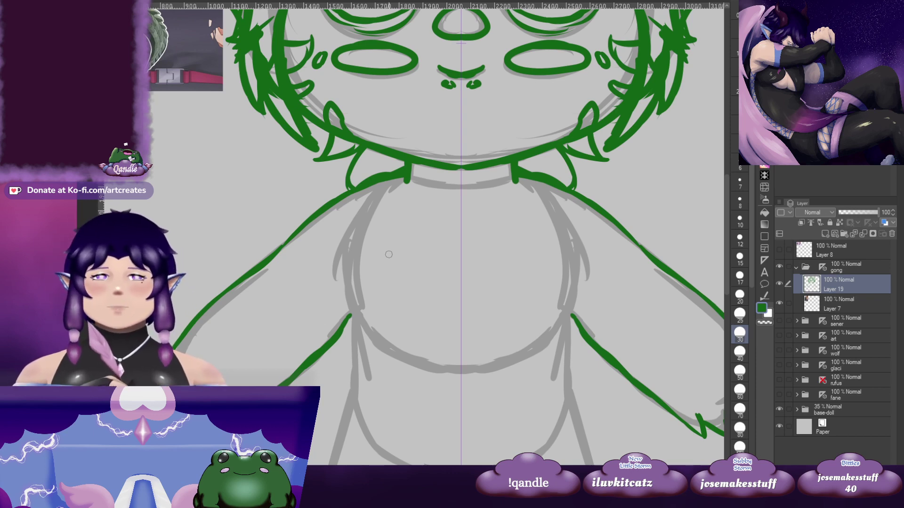
Check the reference's build and reshape both shoulder lines with a rounded muscle bulge on the upper arms
left_click_drag(422, 223, 437, 387)
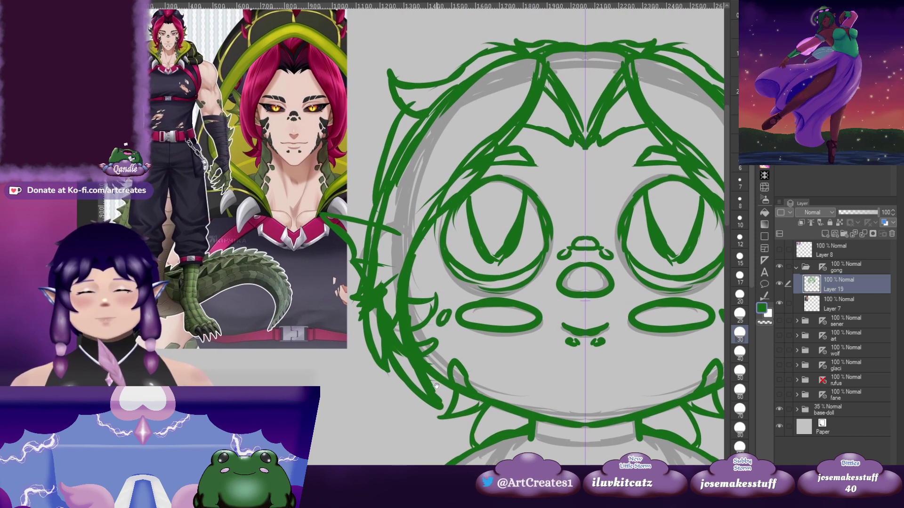
mouse_move(492, 471)
left_mouse_down()
mouse_move(501, 272)
mouse_move(451, 207)
mouse_move(412, 218)
mouse_move(383, 259)
left_mouse_up()
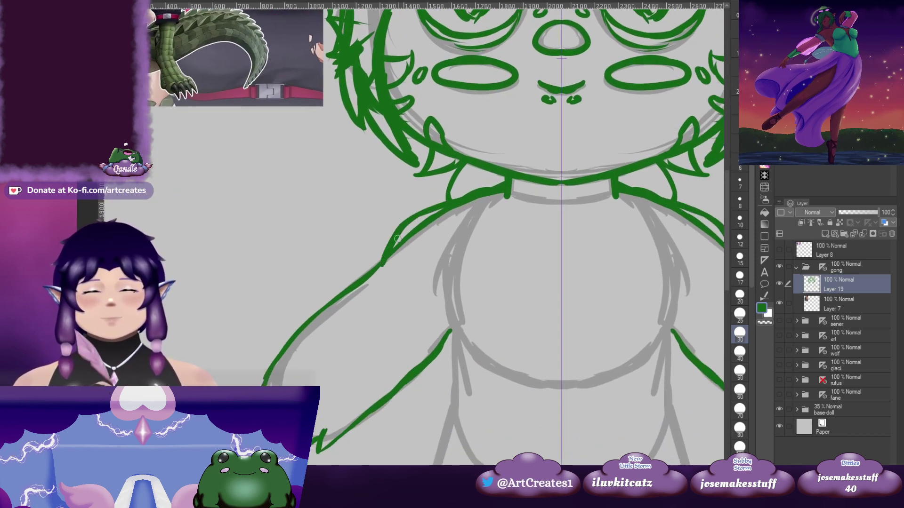
mouse_move(407, 225)
left_mouse_down()
mouse_move(382, 262)
mouse_move(420, 214)
mouse_move(444, 216)
left_mouse_up()
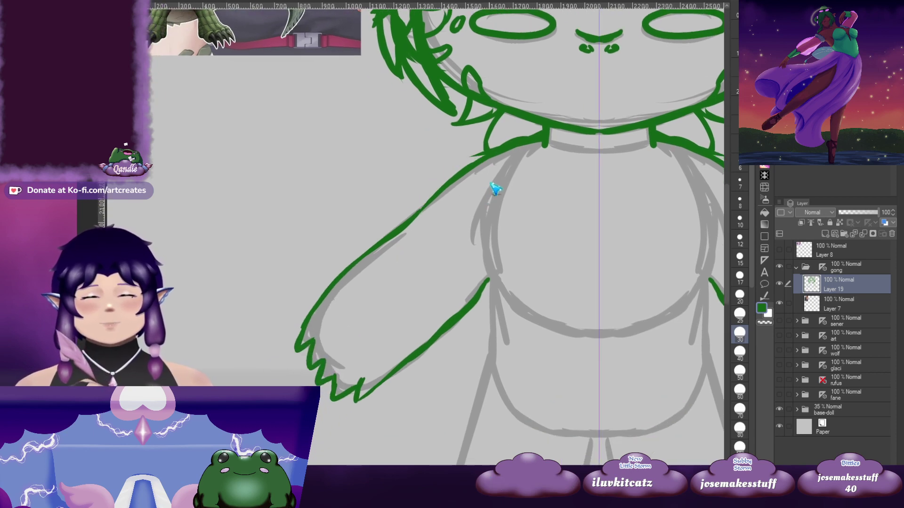
mouse_move(526, 140)
left_mouse_down()
mouse_move(431, 193)
mouse_move(414, 221)
mouse_move(411, 213)
left_mouse_up()
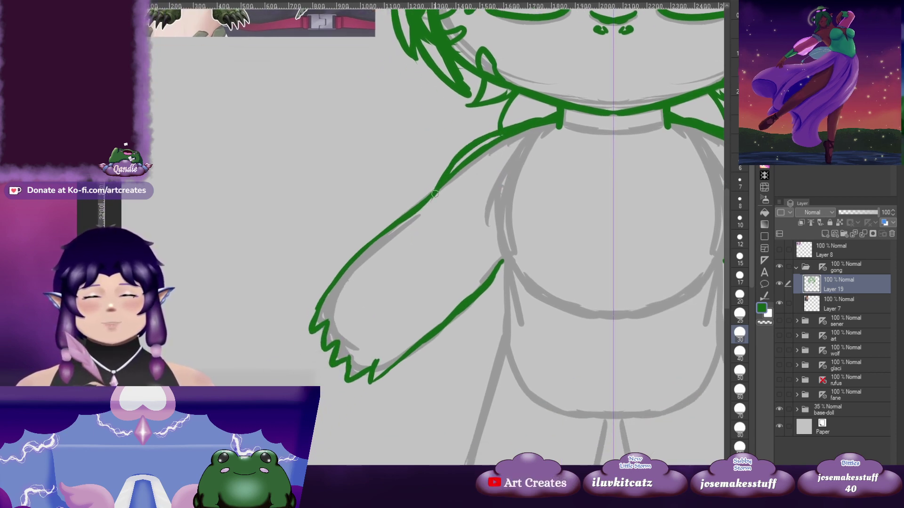
mouse_move(504, 160)
left_mouse_down()
mouse_move(372, 192)
mouse_move(303, 196)
mouse_move(282, 218)
mouse_move(296, 199)
mouse_move(356, 169)
left_mouse_up()
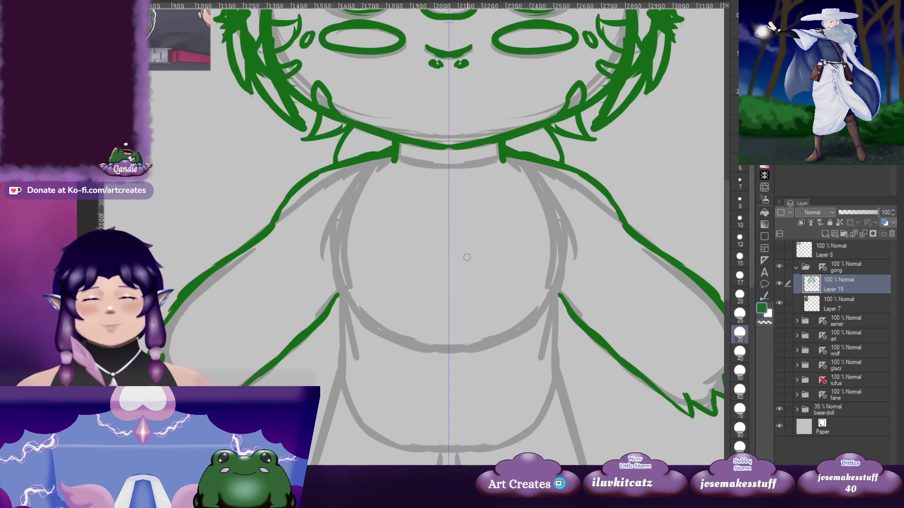
Add a curved tuft and a small round loop where each arm's underside meets the body
mouse_move(382, 232)
left_mouse_down()
mouse_move(458, 240)
mouse_move(432, 391)
mouse_move(484, 173)
left_mouse_up()
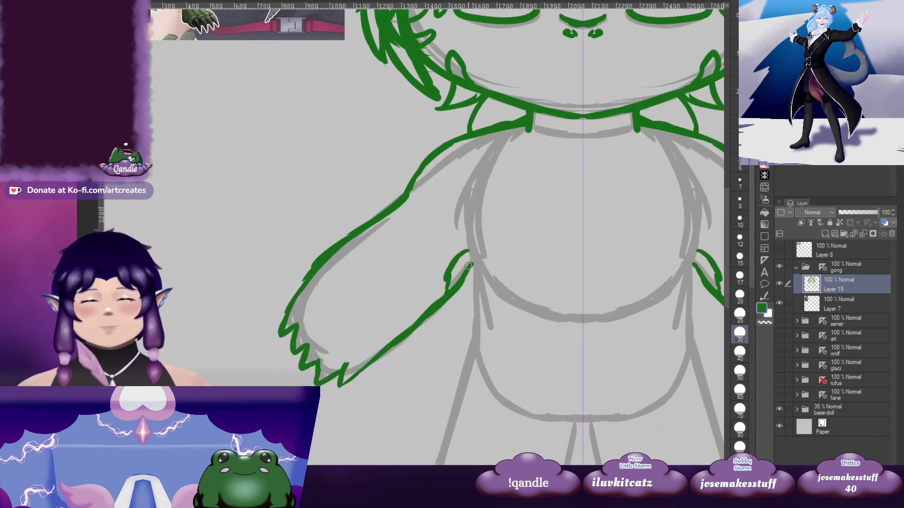
left_click_drag(458, 244, 447, 298)
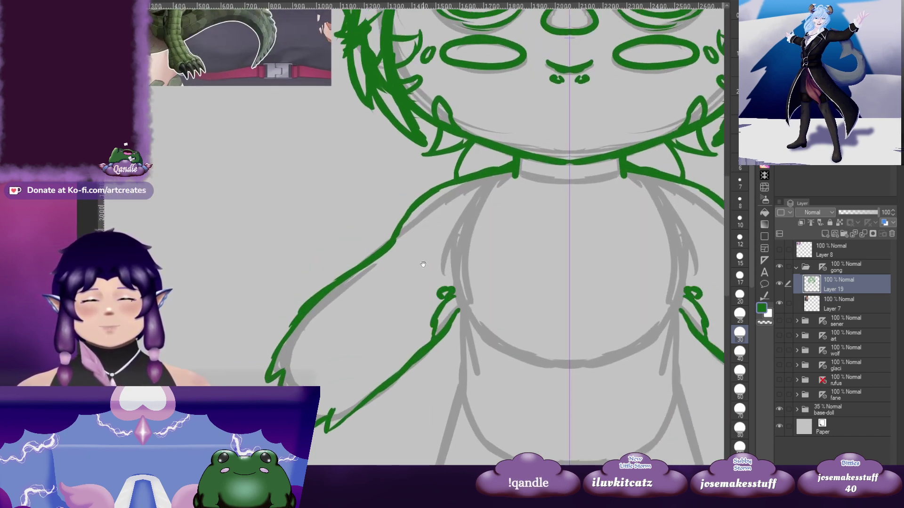
mouse_move(490, 249)
left_mouse_down()
mouse_move(476, 293)
mouse_move(420, 297)
left_mouse_up()
left_click_drag(505, 325, 436, 292)
left_click_drag(369, 264, 476, 402)
mouse_move(445, 315)
left_mouse_down()
mouse_move(481, 389)
mouse_move(452, 189)
left_mouse_up()
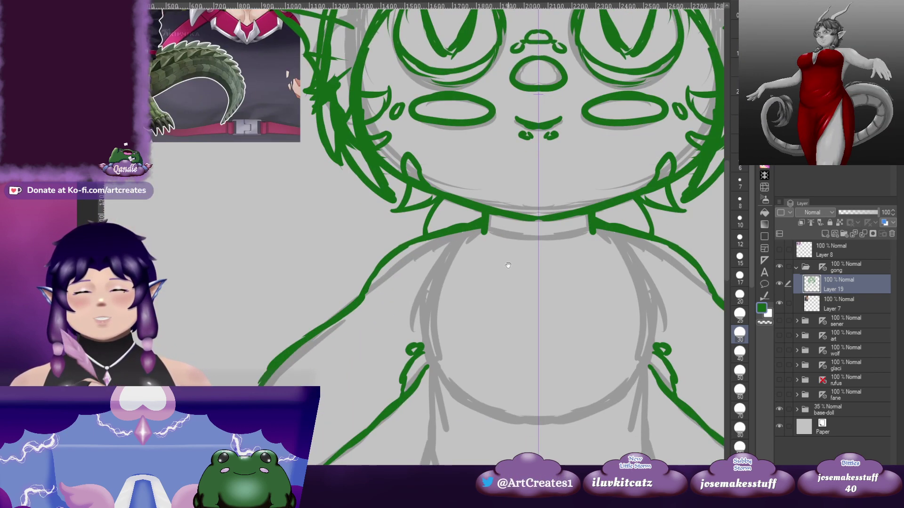
Draw the curved sides of the chest down to both armpits and check the reference's torso
left_click_drag(509, 264, 460, 183)
mouse_move(380, 182)
left_mouse_down()
mouse_move(367, 252)
mouse_move(376, 277)
left_mouse_up()
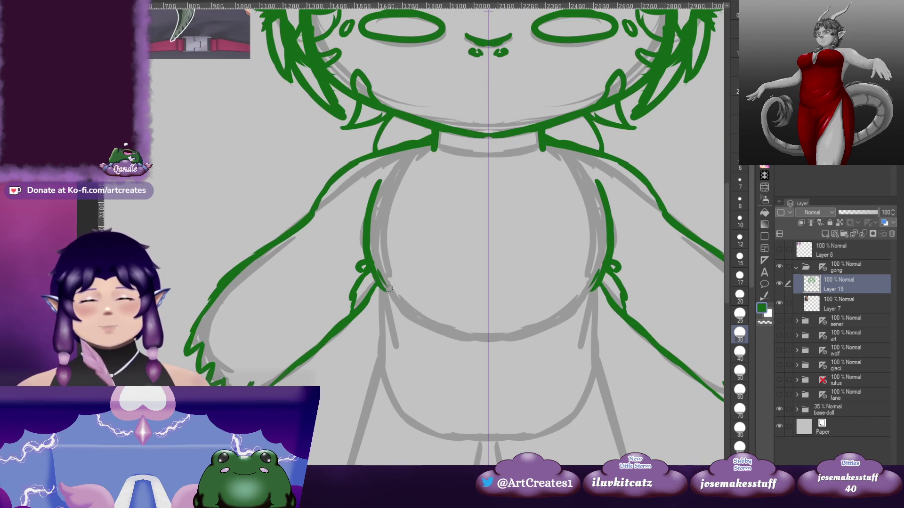
left_click_drag(489, 249, 446, 244)
left_click_drag(564, 234, 630, 443)
left_click_drag(541, 283, 635, 331)
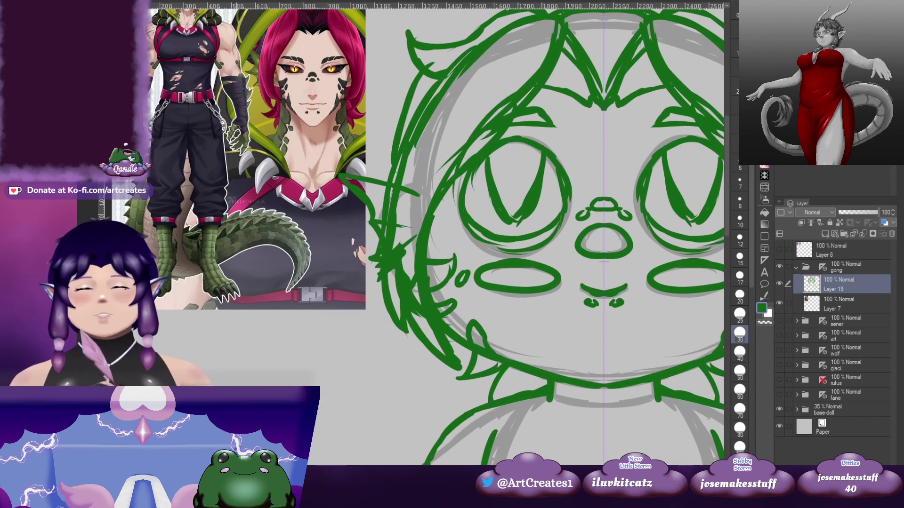
Mark the lower chest with short inward curves below the armpits and draw both sides of the waist
mouse_move(607, 400)
left_mouse_down()
mouse_move(608, 304)
mouse_move(499, 199)
left_mouse_up()
left_click_drag(518, 337, 458, 230)
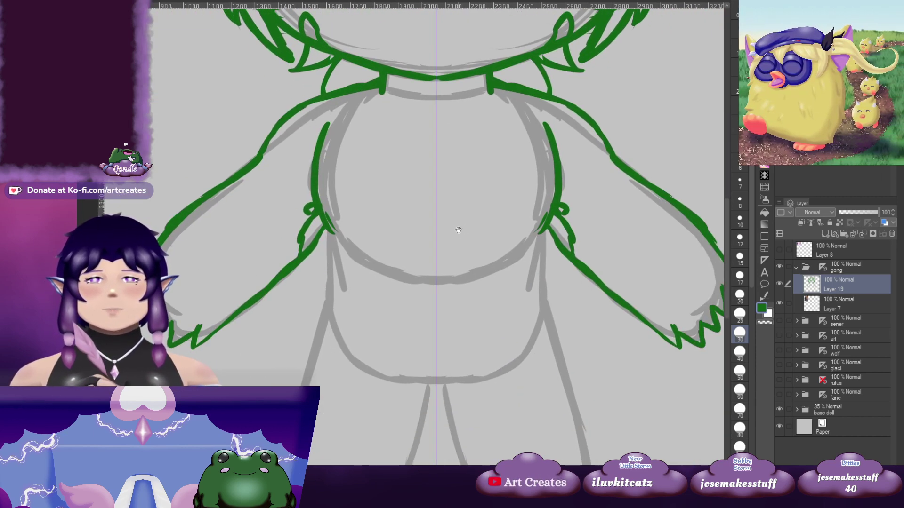
left_click_drag(417, 261, 436, 278)
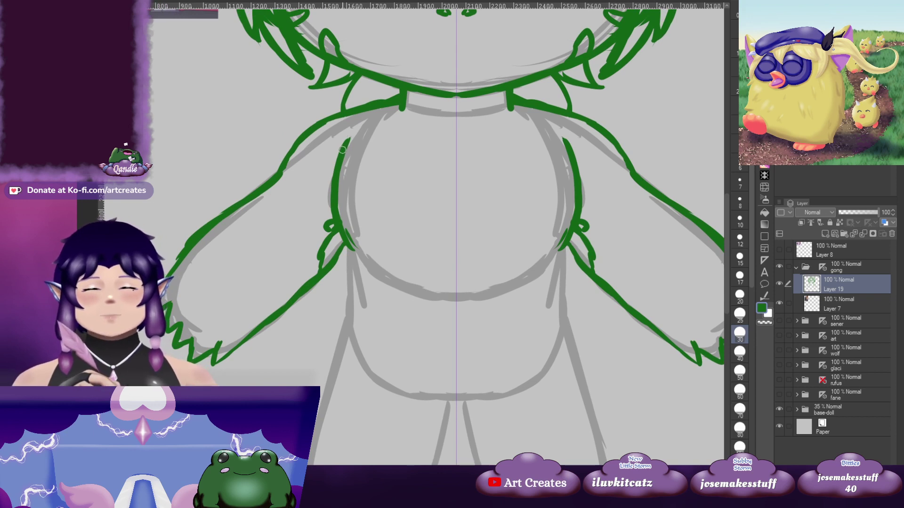
mouse_move(433, 228)
left_mouse_down()
mouse_move(462, 185)
mouse_move(421, 193)
left_mouse_up()
left_click_drag(360, 189, 397, 206)
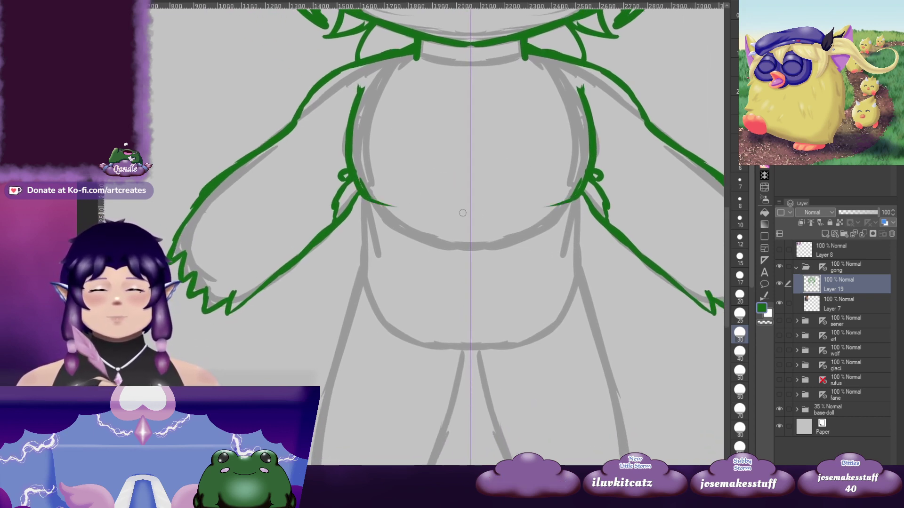
left_click_drag(462, 213, 472, 201)
left_click_drag(372, 181, 367, 264)
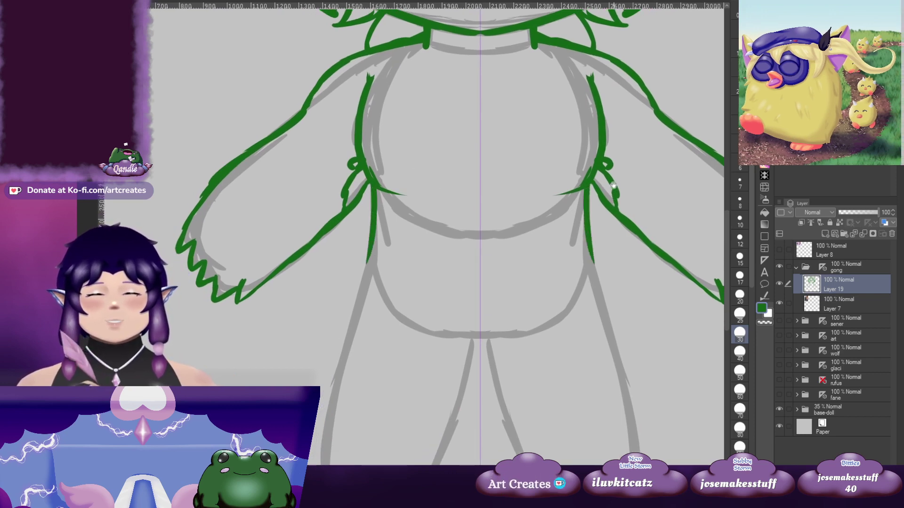
Examine the character reference's torso, trousers and clawed feet against the base doll's lower body
left_click_drag(614, 186, 557, 322)
mouse_move(369, 249)
left_mouse_down()
mouse_move(394, 323)
mouse_move(394, 300)
left_mouse_up()
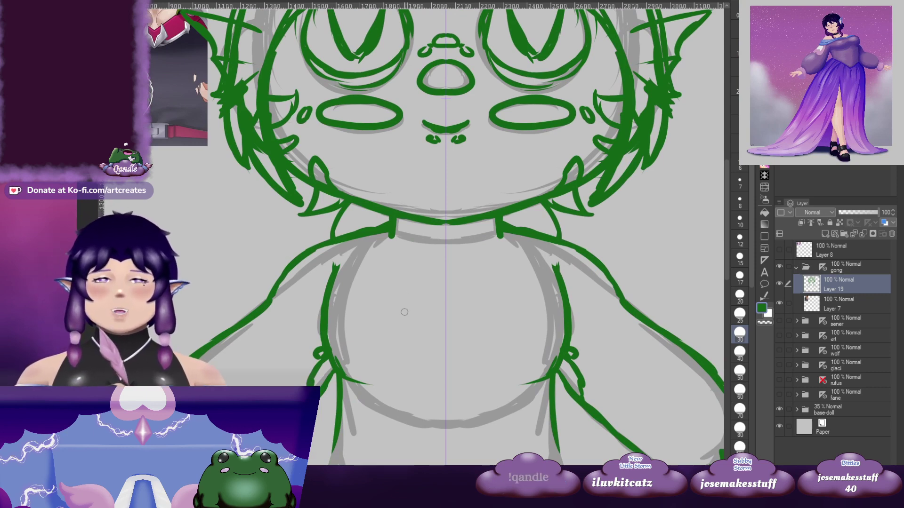
left_click_drag(397, 307, 434, 131)
mouse_move(439, 295)
left_mouse_down()
mouse_move(472, 256)
mouse_move(506, 382)
left_mouse_up()
left_click_drag(413, 236, 442, 389)
left_click_drag(408, 258, 422, 361)
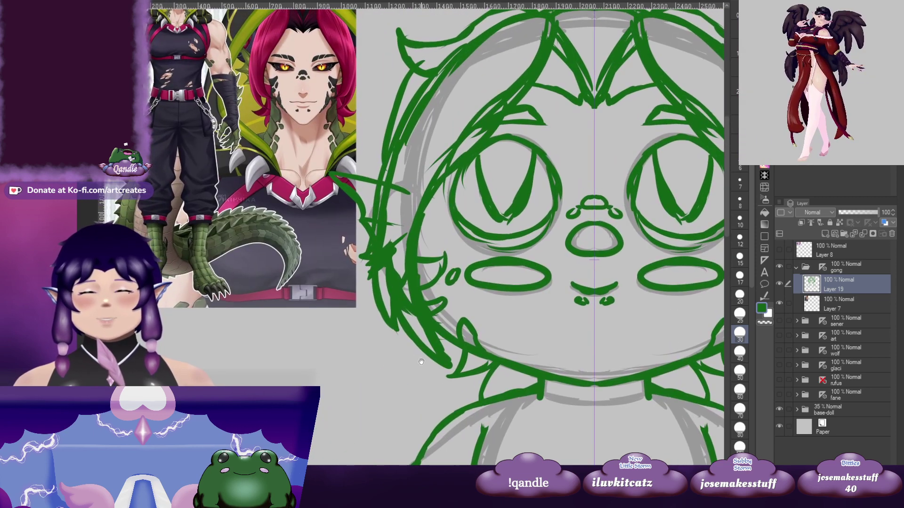
left_click_drag(564, 414, 560, 211)
left_click_drag(561, 323, 509, 49)
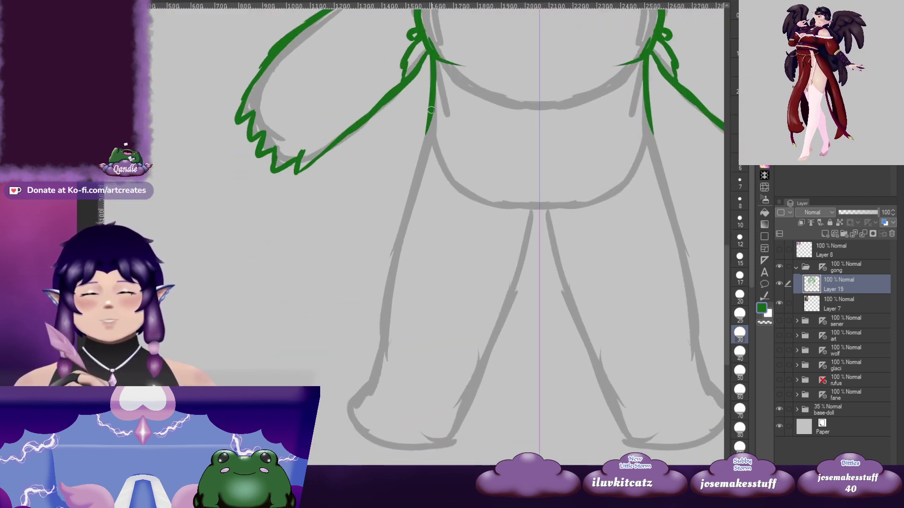
mouse_move(429, 118)
left_mouse_down()
mouse_move(412, 206)
mouse_move(419, 198)
mouse_move(399, 254)
left_mouse_up()
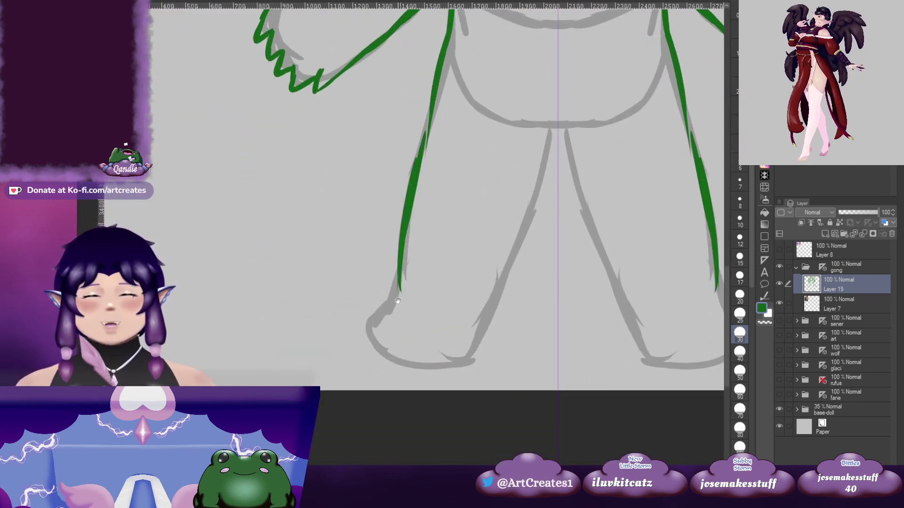
scroll(438, 136, "up", 2)
key("ctrl+z")
key("ctrl+z")
key("ctrl+z")
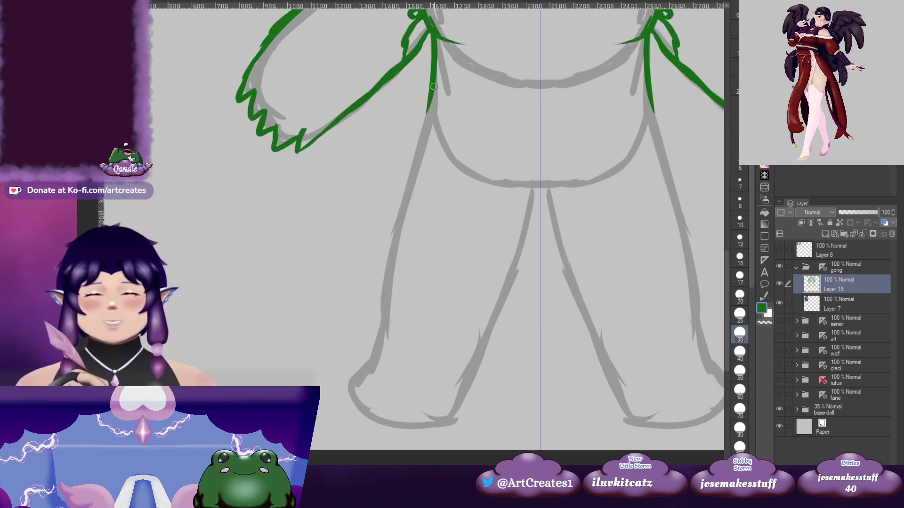
Outline the outer sides of both legs from the hips, flaring to a pointed corner above each foot
left_click_drag(434, 98, 402, 219)
mouse_move(407, 211)
left_mouse_down()
mouse_move(414, 163)
mouse_move(374, 313)
left_mouse_up()
scroll(395, 234, "down", 3)
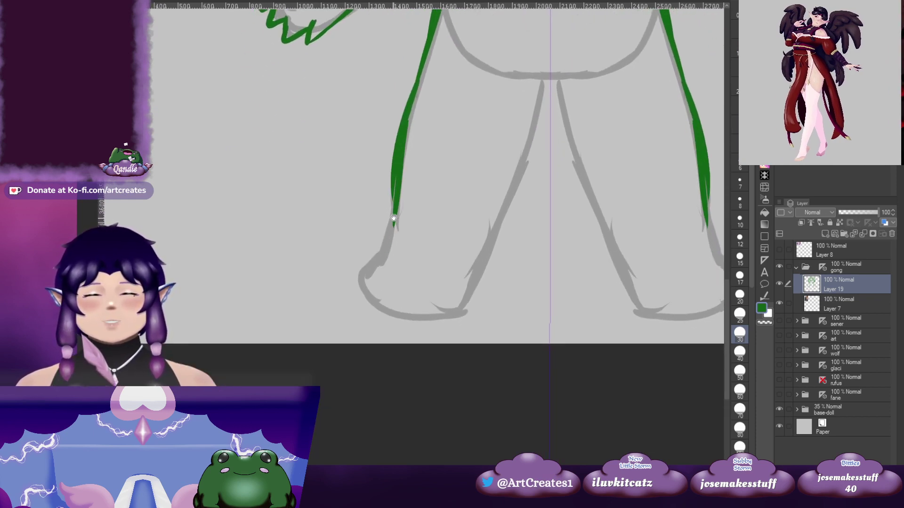
scroll(414, 235, "down", 1)
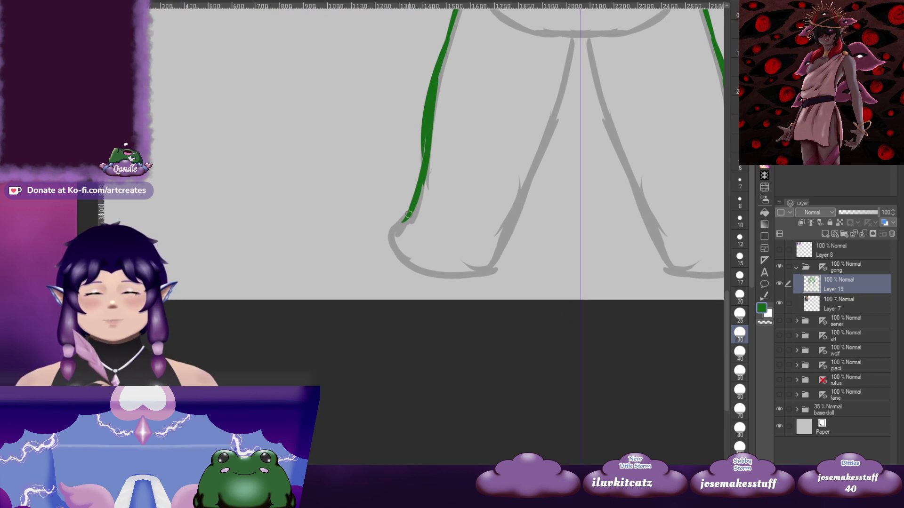
left_click_drag(408, 218, 377, 235)
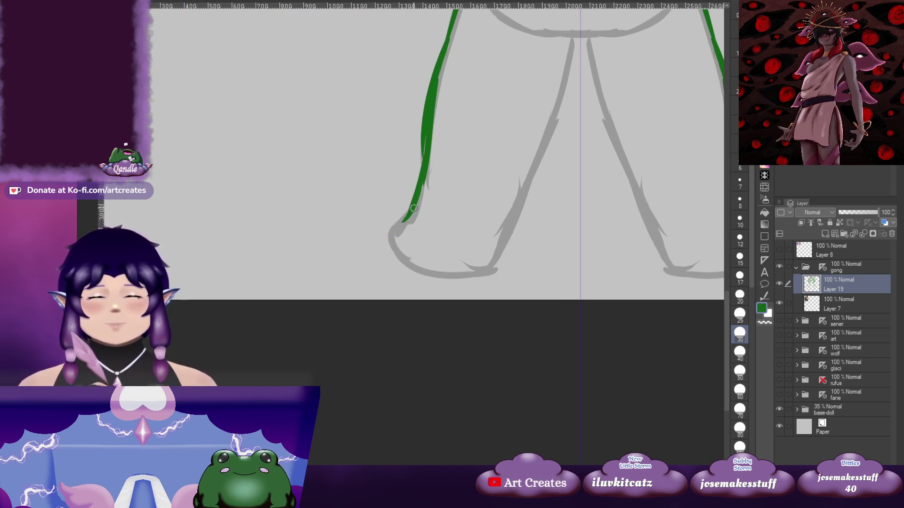
mouse_move(384, 229)
left_mouse_down()
mouse_move(379, 216)
mouse_move(397, 222)
mouse_move(394, 213)
left_mouse_up()
mouse_move(386, 218)
left_mouse_down()
mouse_move(408, 236)
mouse_move(409, 227)
mouse_move(383, 235)
mouse_move(426, 242)
mouse_move(419, 248)
mouse_move(445, 242)
left_mouse_up()
key("ctrl+z")
key("ctrl+z")
mouse_move(437, 249)
left_mouse_down()
mouse_move(410, 258)
mouse_move(446, 230)
left_mouse_up()
mouse_move(452, 224)
left_mouse_down()
mouse_move(412, 283)
mouse_move(428, 228)
left_mouse_up()
left_click_drag(417, 262, 398, 316)
key("ctrl+z")
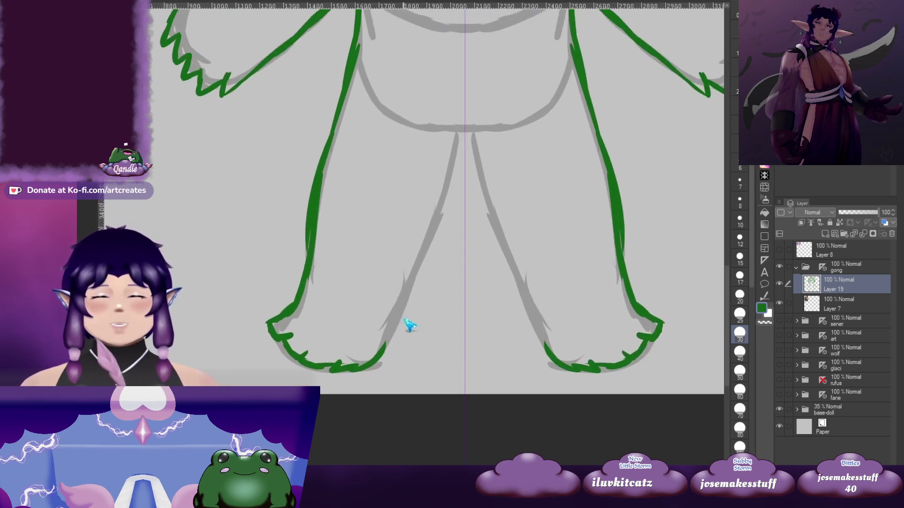
key("ctrl+z")
key("ctrl+z")
key("ctrl+z")
key("ctrl+z")
key("ctrl+z")
key("ctrl+z")
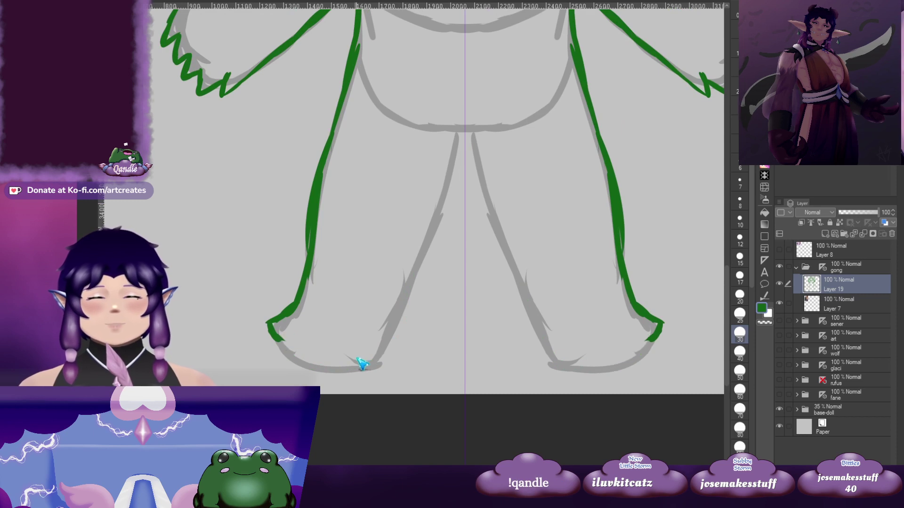
Outline both feet over the base doll with separate toes marked by short curved notches
left_click_drag(319, 350, 344, 298)
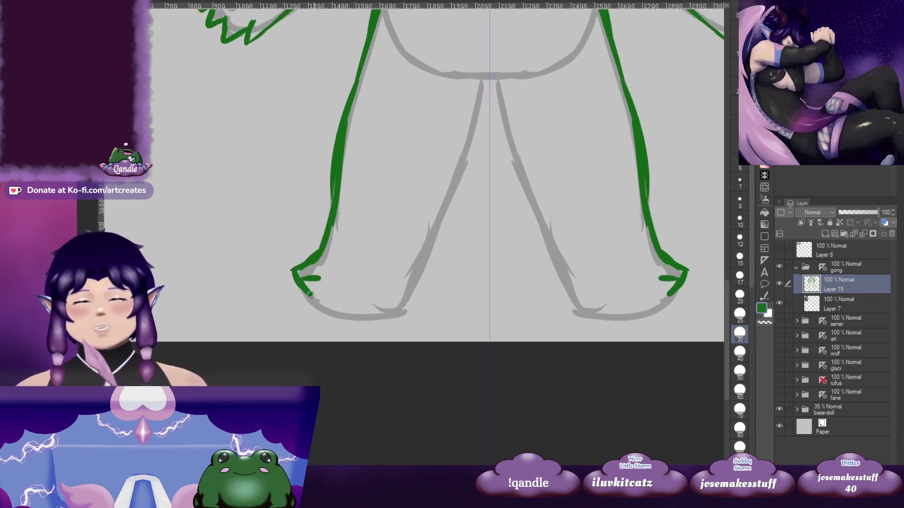
left_click_drag(326, 302, 348, 309)
left_click_drag(369, 316, 364, 299)
mouse_move(354, 279)
left_mouse_down()
mouse_move(340, 293)
mouse_move(372, 295)
mouse_move(331, 300)
left_mouse_up()
mouse_move(331, 300)
left_mouse_down()
mouse_move(352, 299)
mouse_move(339, 308)
mouse_move(355, 291)
left_mouse_up()
mouse_move(347, 300)
left_mouse_down()
mouse_move(328, 330)
mouse_move(342, 304)
mouse_move(334, 325)
left_mouse_up()
key("ctrl+z")
mouse_move(328, 347)
left_mouse_down()
mouse_move(349, 296)
mouse_move(337, 334)
left_mouse_up()
Draw the inner leg lines up to the crotch and join them with a short horizontal curve
mouse_move(324, 368)
left_mouse_down()
mouse_move(363, 270)
mouse_move(380, 185)
left_mouse_up()
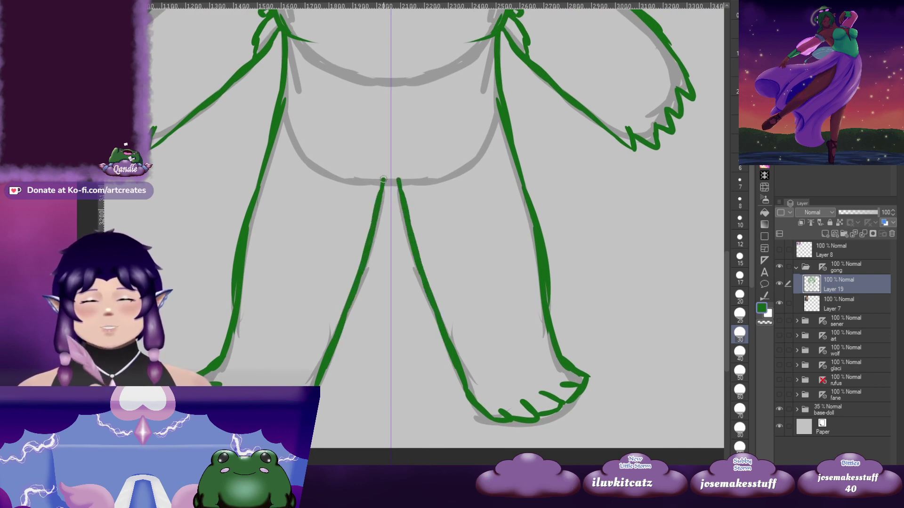
scroll(376, 226, "up", 1)
scroll(377, 226, "right", 1)
left_click_drag(370, 219, 352, 213)
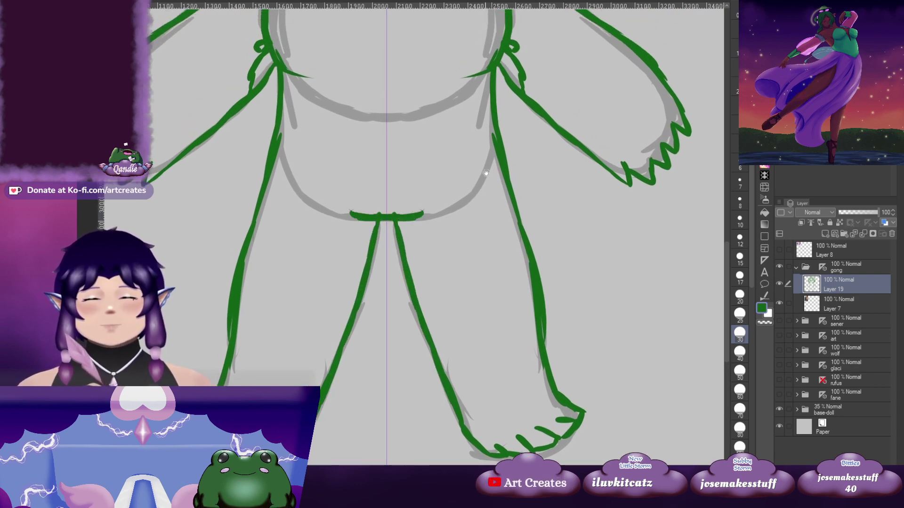
Sketch the jacket collar's spiky sides between the neck and both shoulders
left_click_drag(486, 170, 429, 290)
left_click_drag(429, 202, 475, 295)
scroll(476, 295, "up", 2)
scroll(417, 271, "left", 1)
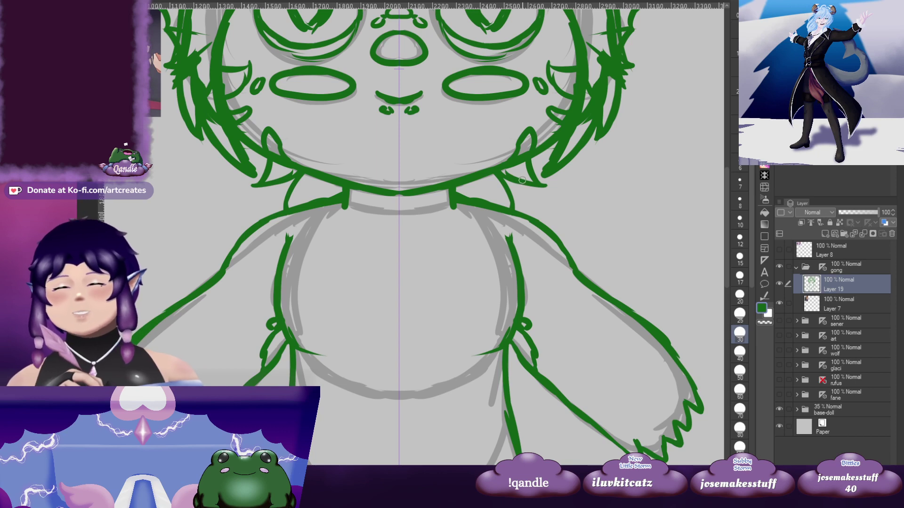
scroll(521, 184, "down", 1)
mouse_move(571, 207)
left_mouse_down()
mouse_move(426, 277)
mouse_move(471, 218)
mouse_move(469, 306)
mouse_move(416, 324)
mouse_move(485, 221)
mouse_move(444, 251)
mouse_move(492, 247)
mouse_move(513, 276)
mouse_move(506, 311)
mouse_move(536, 287)
mouse_move(537, 174)
mouse_move(550, 177)
mouse_move(539, 288)
mouse_move(471, 192)
mouse_move(395, 330)
mouse_move(387, 209)
left_mouse_up()
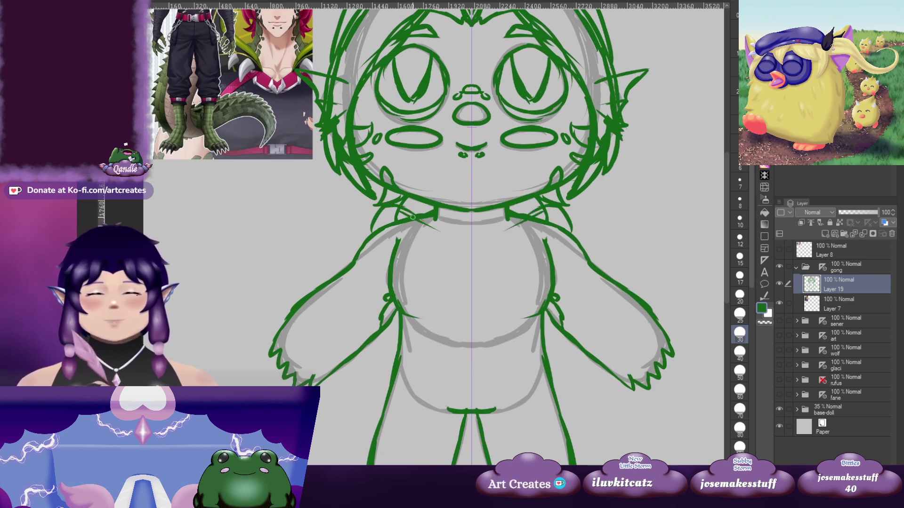
left_click_drag(400, 204, 444, 206)
mouse_move(386, 215)
left_mouse_down()
mouse_move(373, 233)
mouse_move(481, 236)
left_mouse_up()
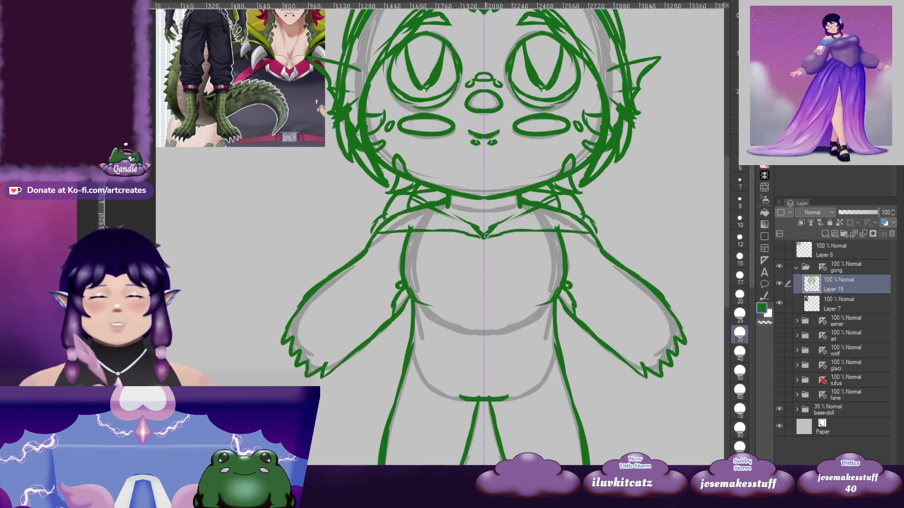
mouse_move(595, 189)
left_mouse_down()
mouse_move(529, 229)
mouse_move(534, 207)
mouse_move(521, 290)
mouse_move(499, 223)
left_mouse_up()
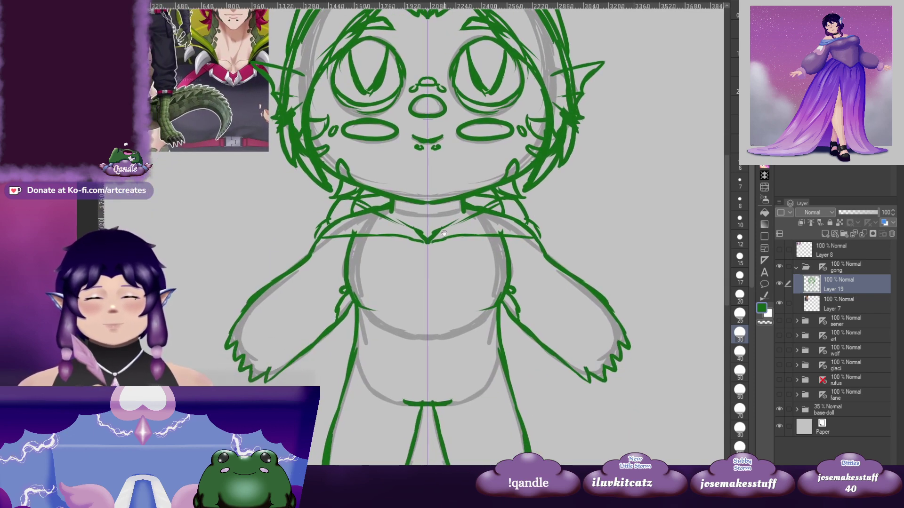
mouse_move(443, 233)
left_mouse_down()
mouse_move(437, 304)
mouse_move(450, 248)
left_mouse_up()
left_click_drag(433, 254, 472, 253)
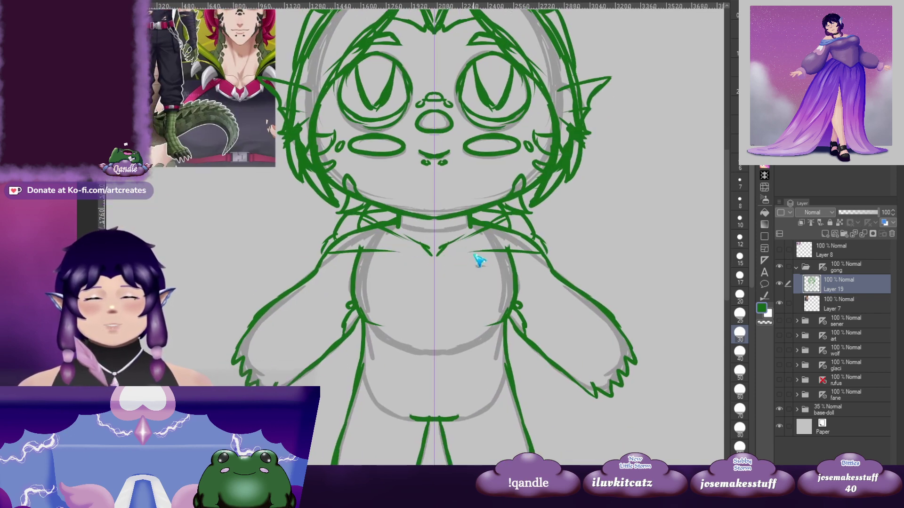
key("ctrl+z")
key("ctrl+z")
key("ctrl+z")
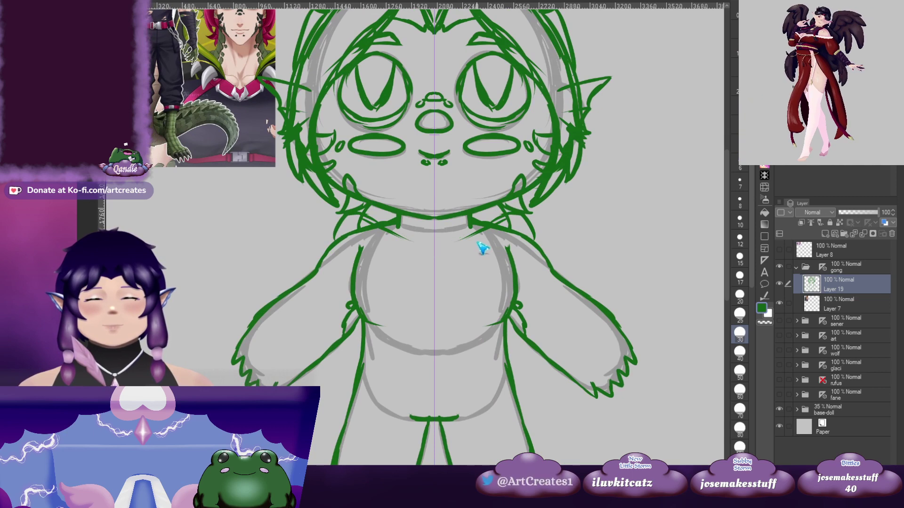
key("ctrl+z")
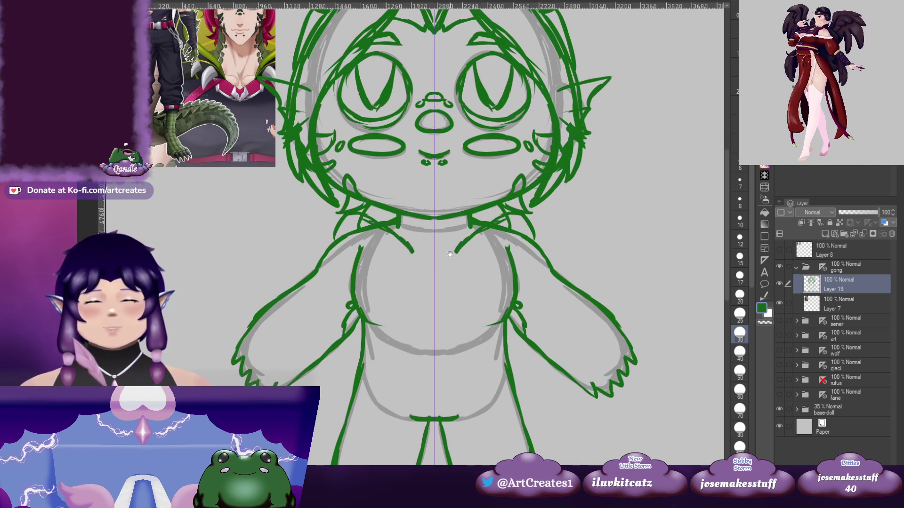
Draw a shallow curved neckline between two pointed collar flaps and add small spikes at their inner ends
mouse_move(450, 255)
left_mouse_down()
mouse_move(447, 339)
mouse_move(449, 251)
mouse_move(433, 287)
mouse_move(441, 325)
mouse_move(447, 293)
mouse_move(425, 244)
left_mouse_up()
left_click_drag(485, 243, 469, 240)
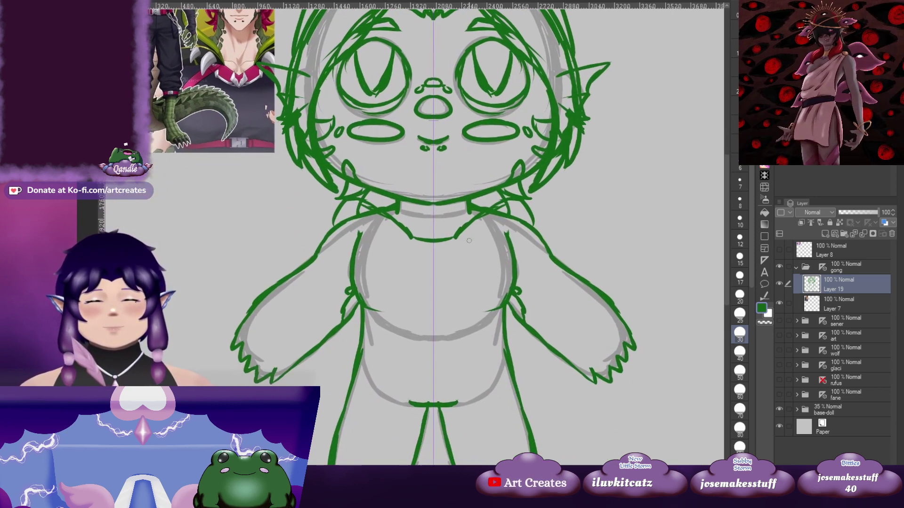
left_click_drag(531, 218, 521, 230)
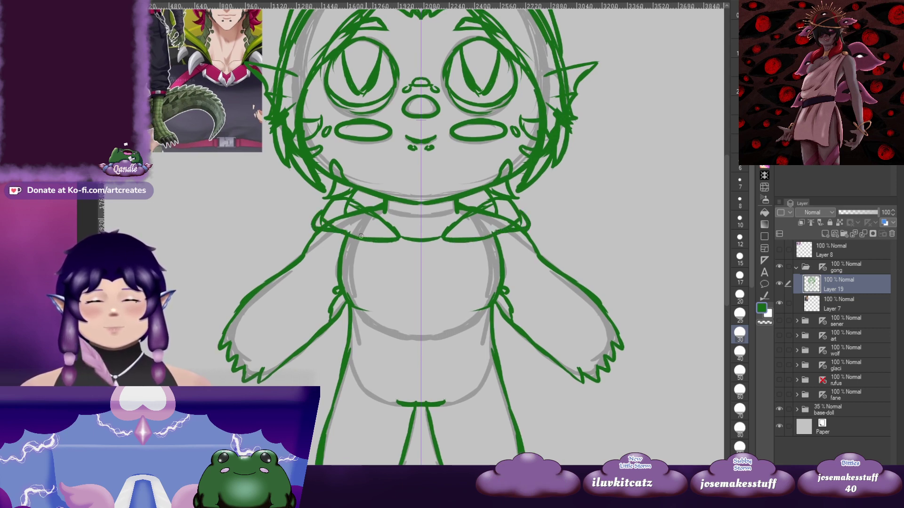
left_click_drag(454, 237, 459, 228)
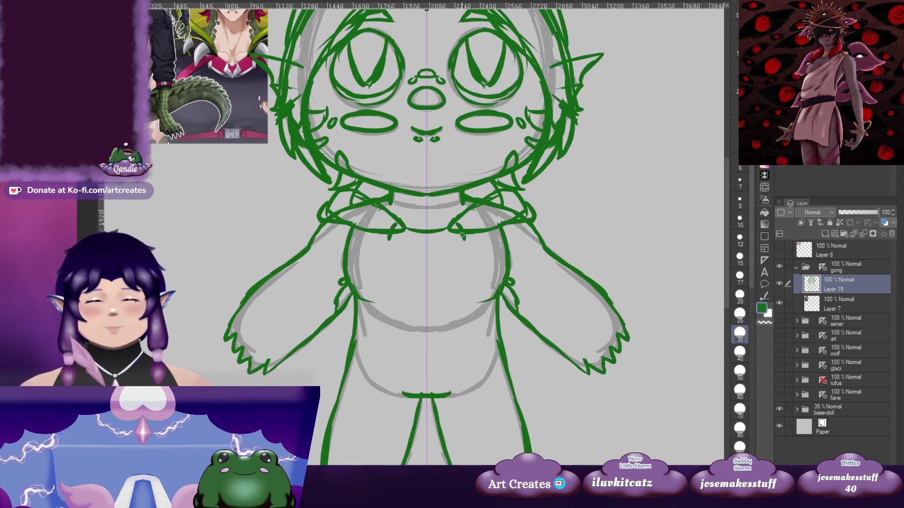
mouse_move(398, 211)
left_mouse_down()
mouse_move(413, 207)
mouse_move(388, 282)
mouse_move(386, 235)
mouse_move(408, 226)
left_mouse_up()
left_click_drag(390, 219, 399, 221)
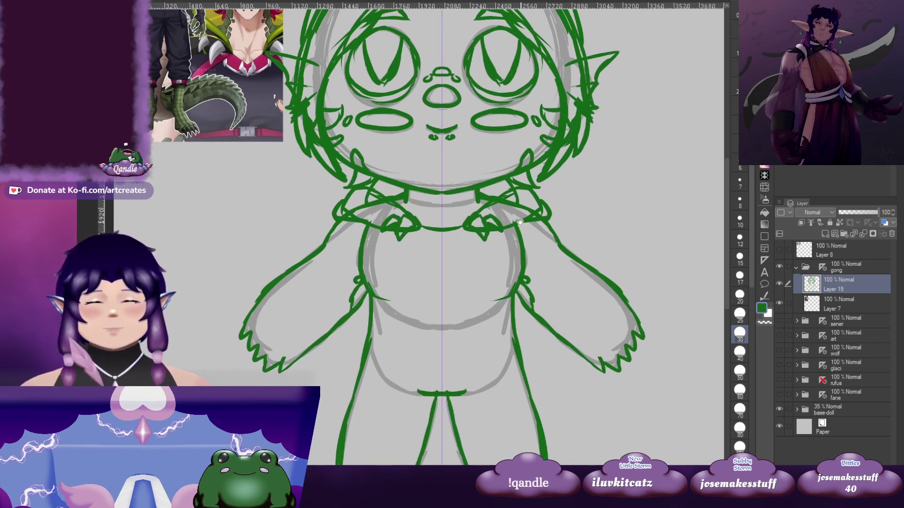
Draw harness straps from the collar's inner ends to the armpits and a double-lined band under the chest
mouse_move(517, 222)
left_mouse_down()
mouse_move(491, 290)
mouse_move(491, 266)
mouse_move(499, 282)
mouse_move(408, 292)
mouse_move(408, 311)
mouse_move(427, 243)
mouse_move(374, 258)
mouse_move(404, 243)
mouse_move(382, 273)
left_mouse_up()
mouse_move(412, 237)
left_mouse_down()
mouse_move(399, 322)
mouse_move(400, 248)
mouse_move(379, 298)
left_mouse_up()
key("ctrl+z")
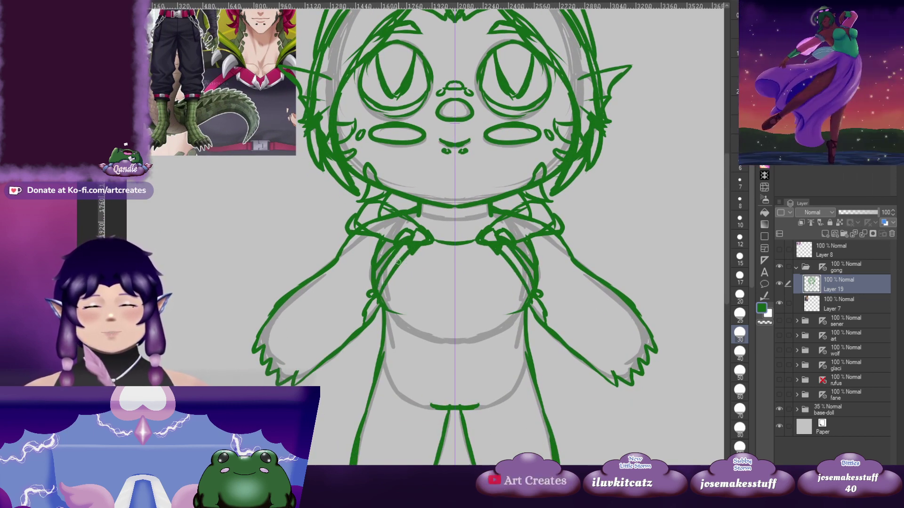
left_click_drag(437, 286, 446, 217)
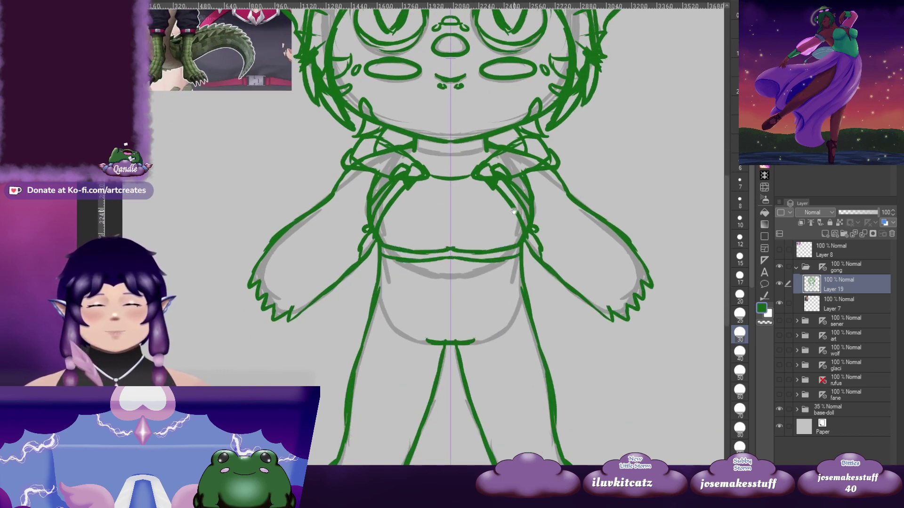
Draw a second curved line under the neckline and add a small V-notched detail at its centre
left_click_drag(453, 257, 429, 311)
left_click_drag(389, 241, 417, 250)
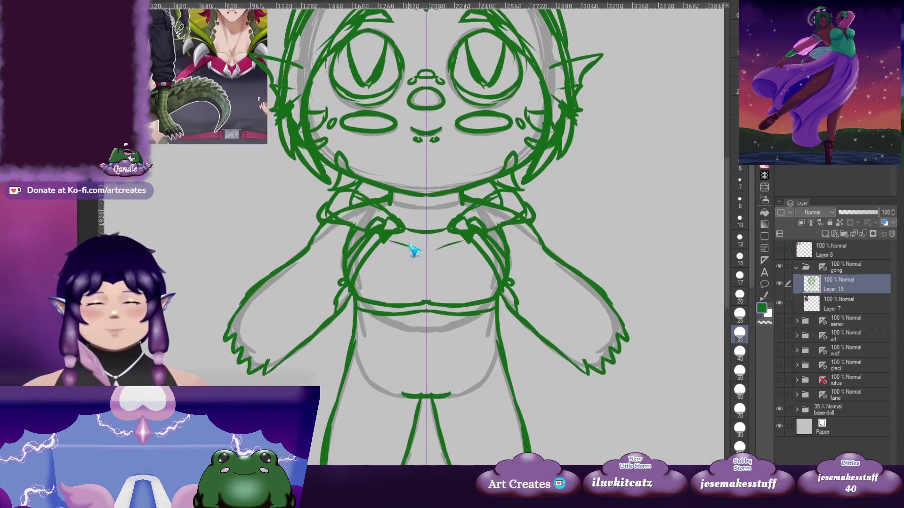
mouse_move(479, 231)
left_mouse_down()
mouse_move(467, 306)
mouse_move(475, 254)
mouse_move(426, 267)
mouse_move(437, 313)
mouse_move(447, 246)
mouse_move(430, 265)
mouse_move(444, 257)
left_mouse_up()
left_click_drag(473, 225, 447, 264)
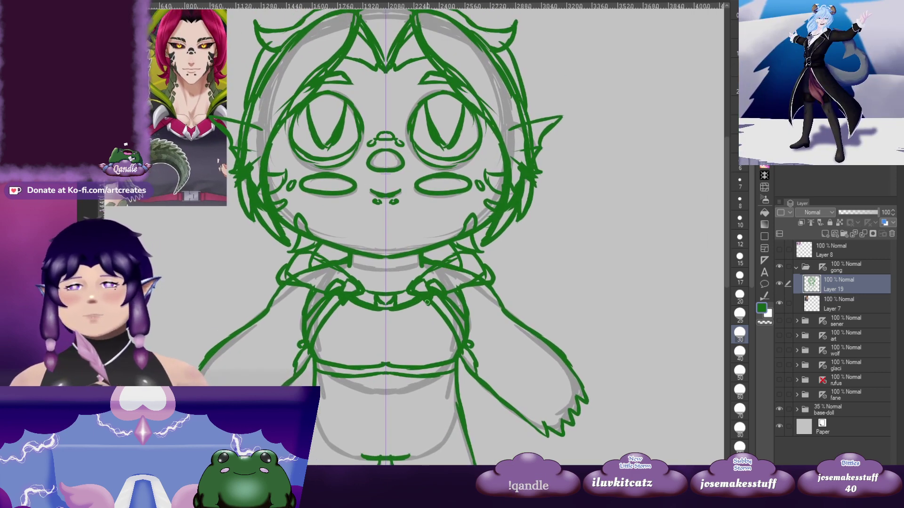
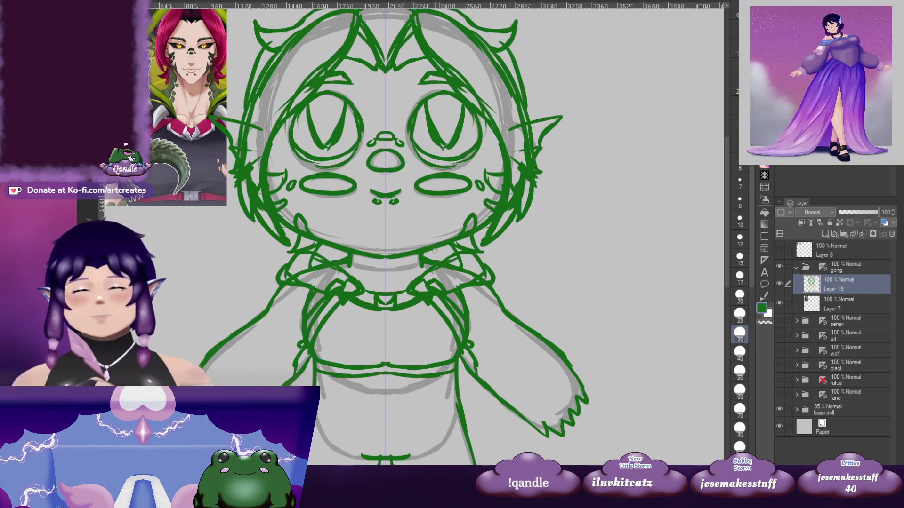
Add small scale bumps along the upper edge of each forearm
mouse_move(339, 266)
left_mouse_down()
mouse_move(369, 260)
mouse_move(436, 279)
mouse_move(438, 254)
mouse_move(443, 307)
mouse_move(471, 208)
left_mouse_up()
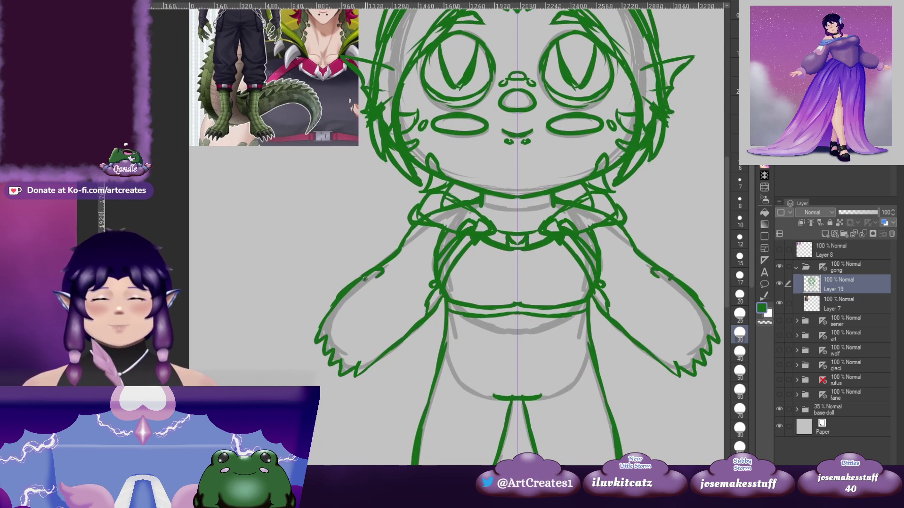
mouse_move(387, 279)
left_mouse_down()
mouse_move(417, 366)
mouse_move(403, 286)
left_mouse_up()
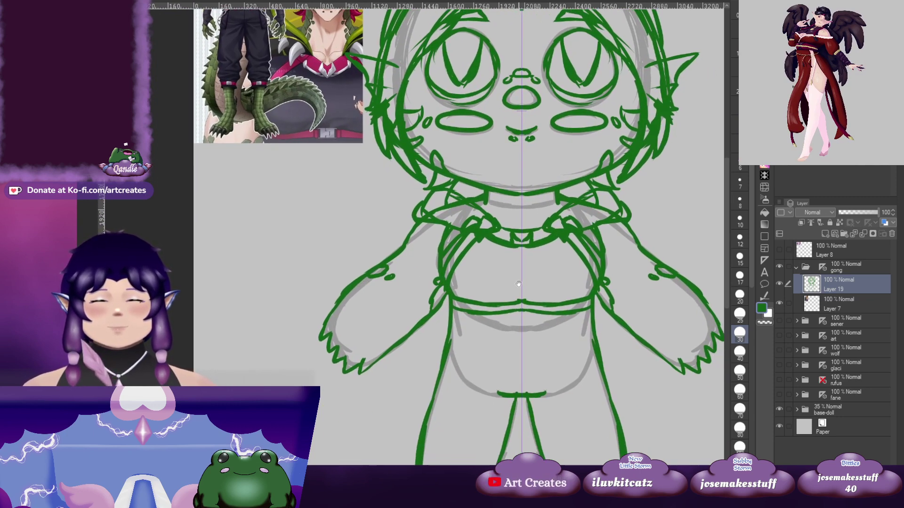
left_click_drag(507, 289, 388, 261)
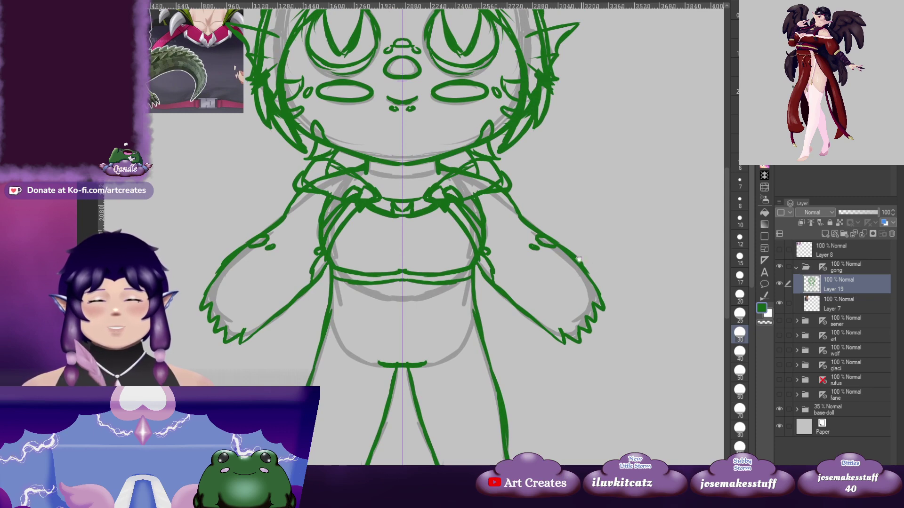
mouse_move(448, 244)
left_mouse_down()
mouse_move(499, 224)
mouse_move(581, 236)
left_mouse_up()
mouse_move(436, 265)
left_mouse_down()
mouse_move(439, 373)
mouse_move(446, 251)
left_mouse_up()
mouse_move(425, 281)
left_mouse_down()
mouse_move(413, 400)
mouse_move(409, 308)
left_mouse_up()
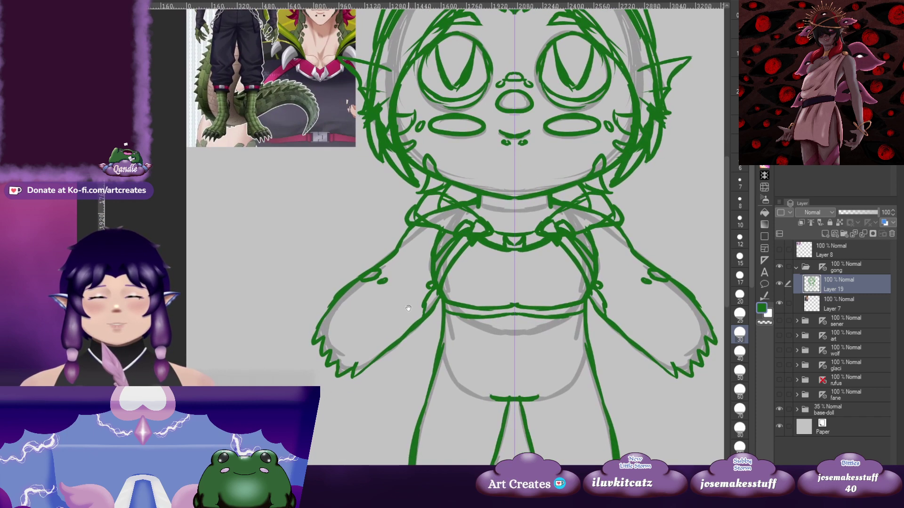
Draw a double-lined cuff across each forearm and add slanted, zigzagging wrap lines from there down to the claws
left_click_drag(372, 278, 408, 329)
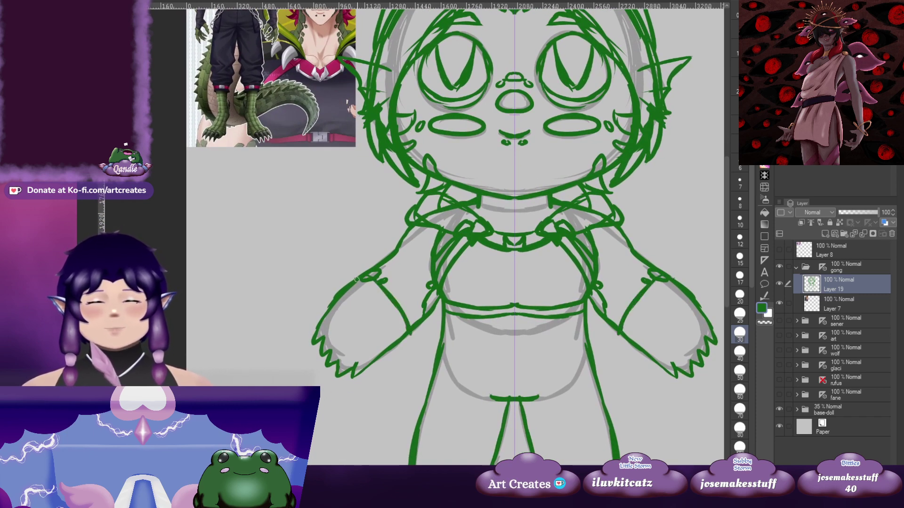
mouse_move(356, 279)
left_mouse_down()
mouse_move(398, 338)
mouse_move(414, 316)
left_mouse_up()
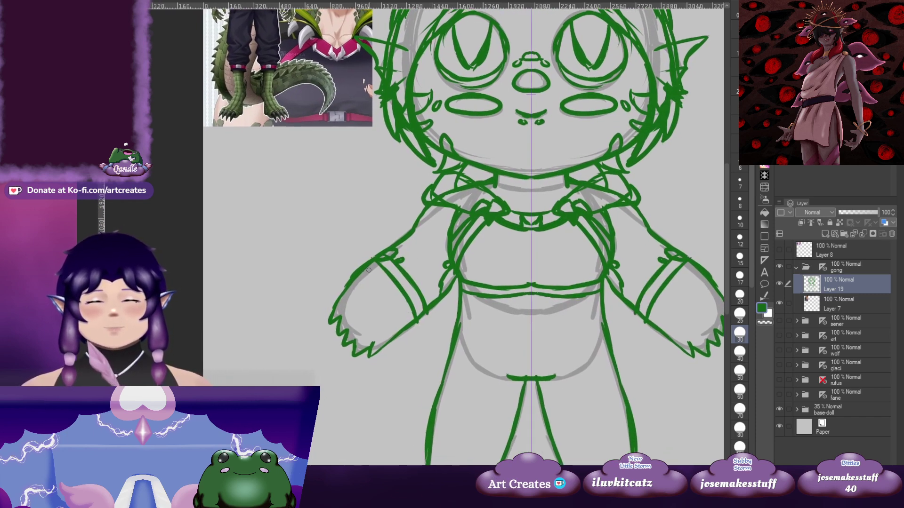
mouse_move(362, 271)
left_mouse_down()
mouse_move(412, 305)
mouse_move(383, 282)
mouse_move(398, 313)
left_mouse_up()
left_click_drag(378, 277, 398, 313)
left_click_drag(397, 313, 404, 307)
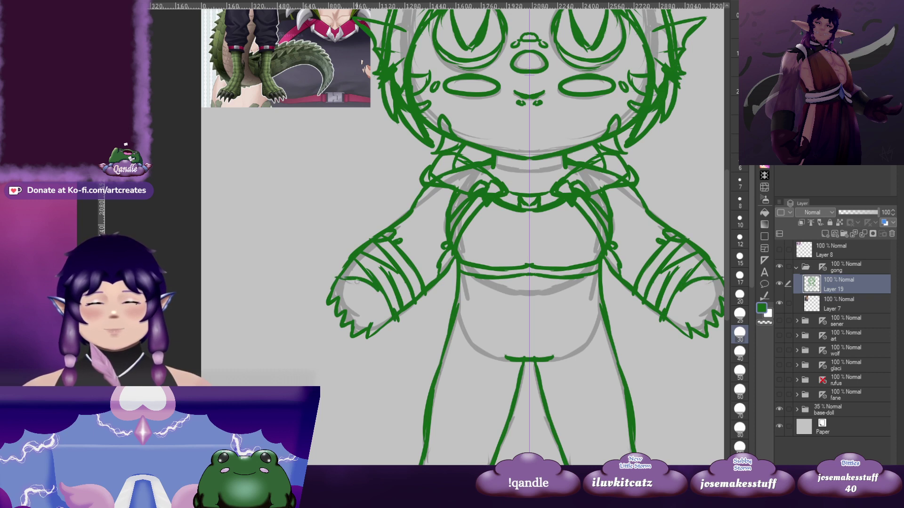
left_click_drag(384, 326, 390, 316)
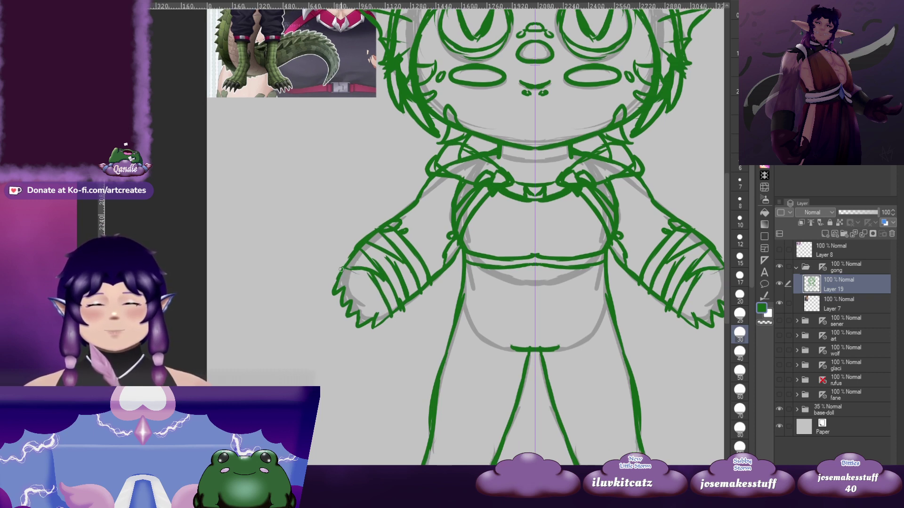
left_click_drag(352, 287, 371, 304)
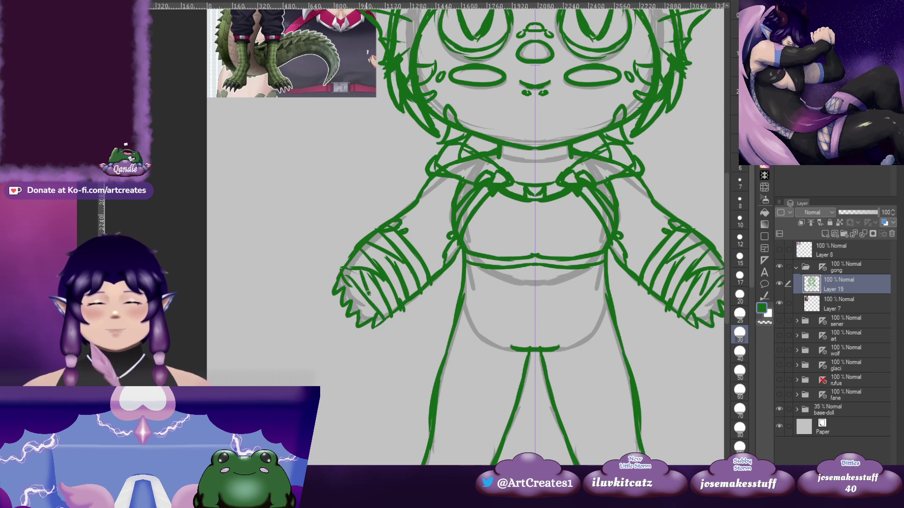
Draw a curved belt around the waist with a rectangular buckle at the centre
mouse_move(706, 199)
left_mouse_down()
mouse_move(561, 211)
mouse_move(540, 308)
mouse_move(506, 254)
mouse_move(509, 277)
mouse_move(540, 188)
mouse_move(498, 229)
mouse_move(497, 356)
mouse_move(499, 228)
mouse_move(511, 194)
left_mouse_up()
left_click_drag(357, 238, 433, 251)
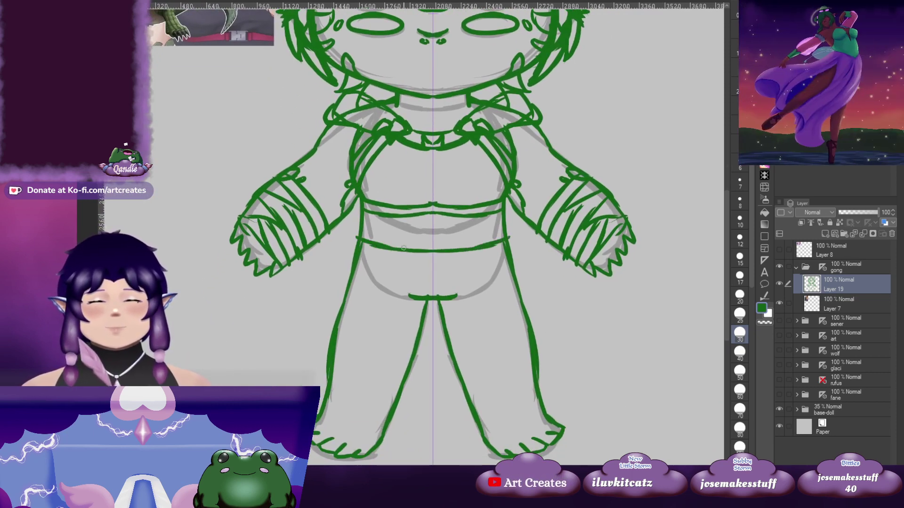
left_click_drag(384, 273, 402, 277)
mouse_move(388, 275)
left_mouse_down()
mouse_move(443, 277)
mouse_move(431, 264)
mouse_move(400, 265)
left_mouse_up()
left_click_drag(514, 244, 548, 232)
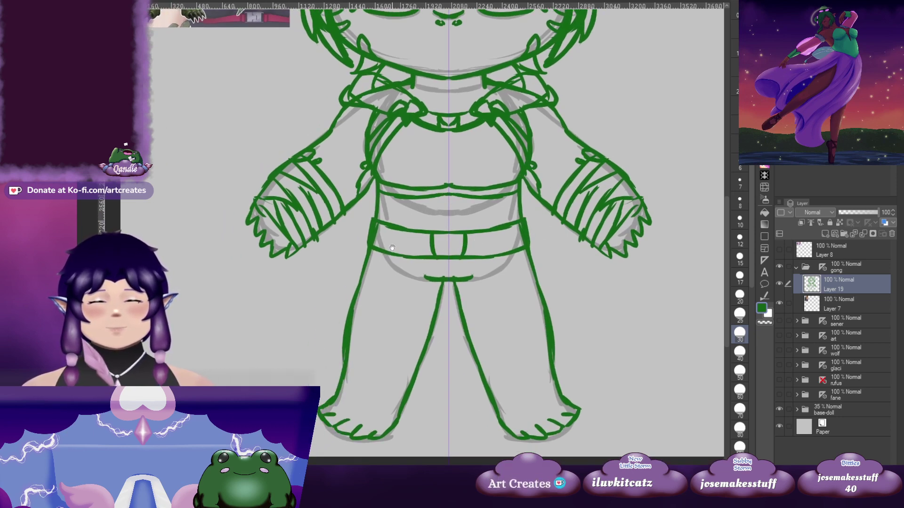
Draw a bulging, rounded pocket on each hip just below the belt
mouse_move(393, 248)
left_mouse_down()
mouse_move(365, 404)
mouse_move(392, 239)
mouse_move(368, 271)
left_mouse_up()
left_click_drag(516, 236, 546, 272)
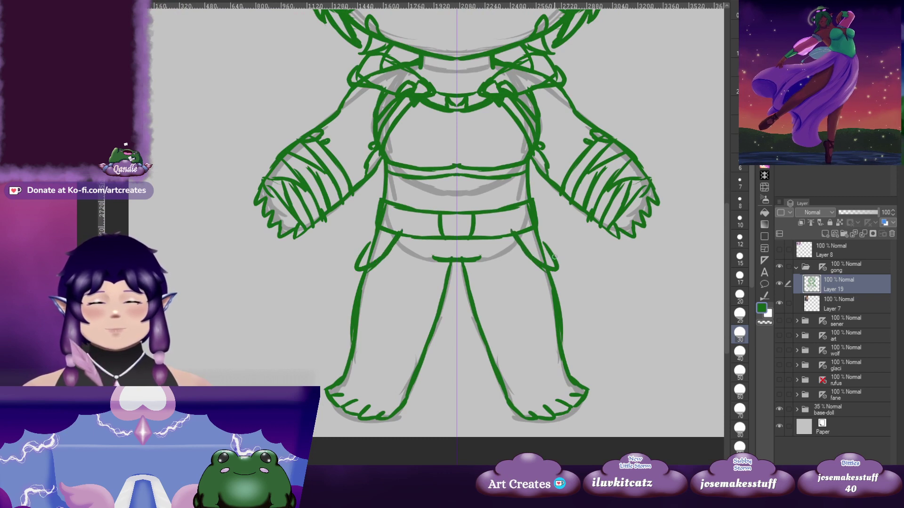
left_click_drag(545, 126, 519, 129)
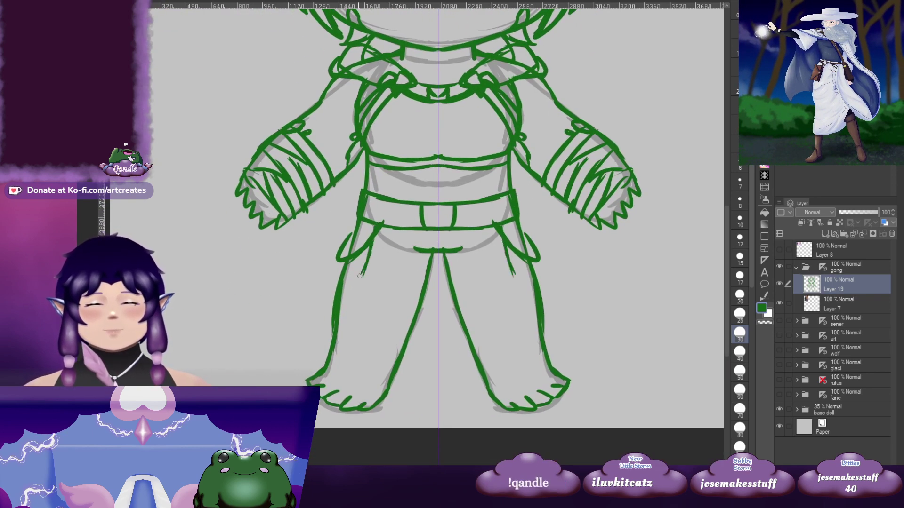
left_click_drag(348, 231, 343, 258)
Sketch baggy trouser folds along the outer and inner legs, ending in double-lined cuffs above the feet
mouse_move(377, 291)
left_mouse_down()
mouse_move(336, 253)
mouse_move(336, 309)
left_mouse_up()
scroll(336, 309, "down", 1)
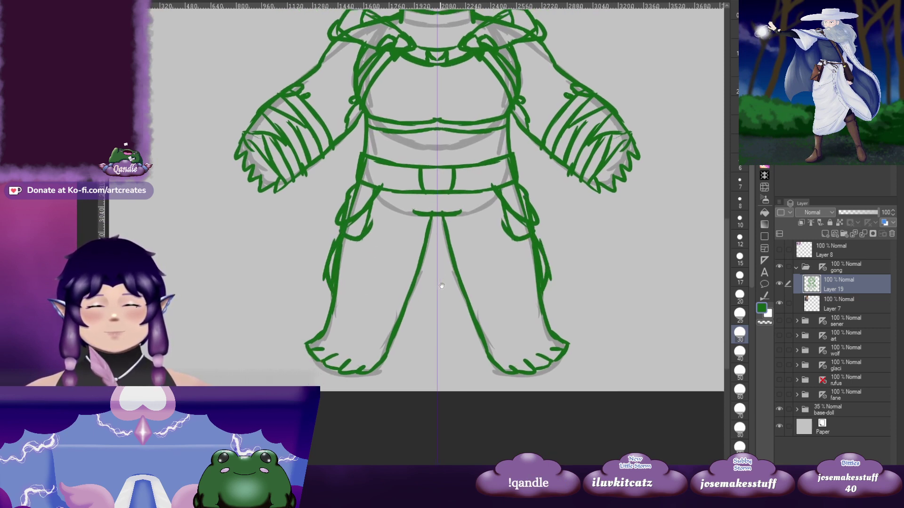
left_click_drag(432, 217, 406, 310)
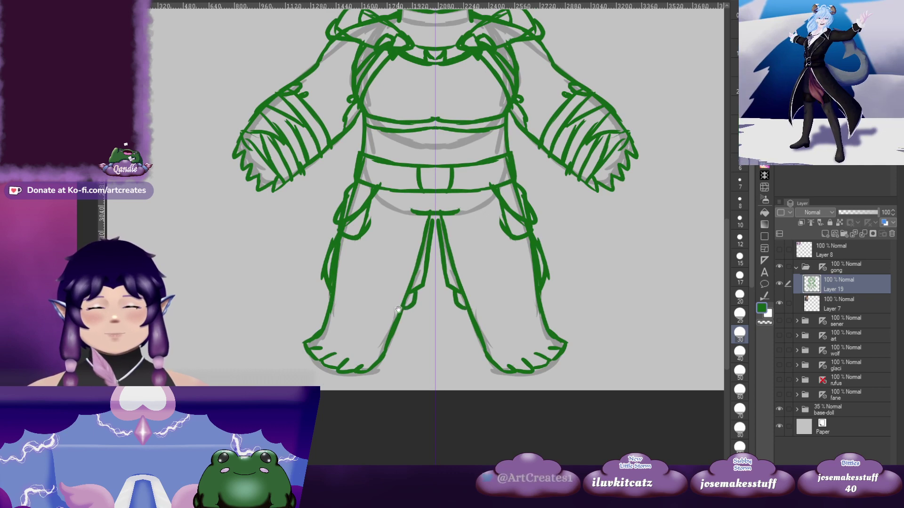
scroll(406, 310, "down", 2)
left_click_drag(342, 272, 413, 287)
mouse_move(339, 279)
left_mouse_down()
mouse_move(387, 297)
mouse_move(414, 297)
mouse_move(420, 285)
left_mouse_up()
mouse_move(440, 132)
left_mouse_down()
mouse_move(426, 150)
mouse_move(414, 365)
mouse_move(418, 230)
mouse_move(437, 103)
left_mouse_up()
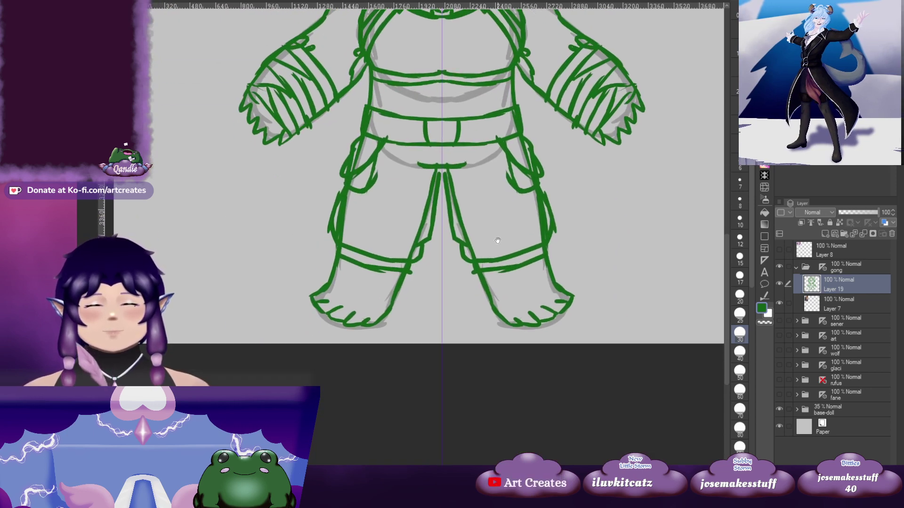
Add short strokes to the collar where it meets both sides of the neck
mouse_move(390, 283)
left_mouse_down()
mouse_move(369, 352)
mouse_move(289, 343)
mouse_move(280, 378)
left_mouse_up()
mouse_move(321, 333)
left_mouse_down()
mouse_move(375, 305)
mouse_move(465, 327)
left_mouse_up()
left_click_drag(539, 254, 426, 340)
mouse_move(502, 332)
left_mouse_down()
mouse_move(521, 330)
mouse_move(499, 423)
mouse_move(505, 453)
left_mouse_up()
mouse_move(420, 312)
left_mouse_down()
mouse_move(492, 314)
mouse_move(464, 267)
left_mouse_up()
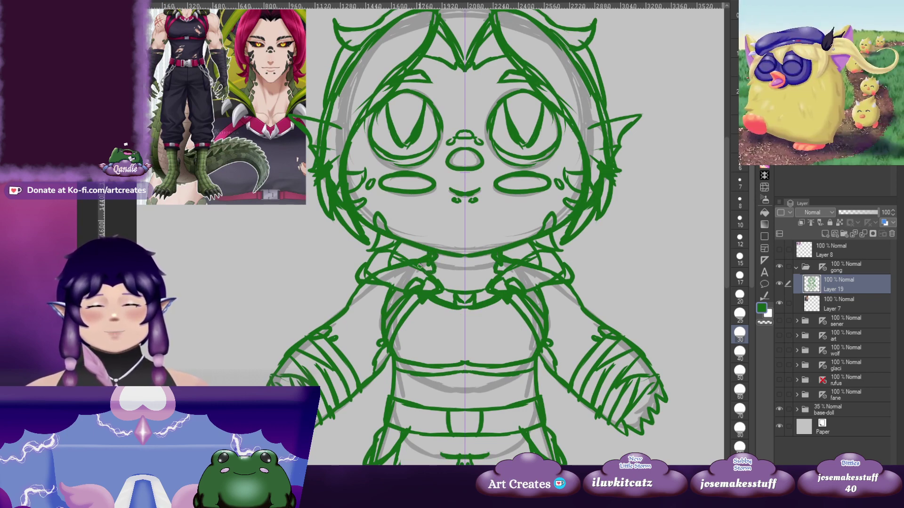
mouse_move(427, 262)
left_mouse_down()
mouse_move(430, 288)
mouse_move(433, 279)
left_mouse_up()
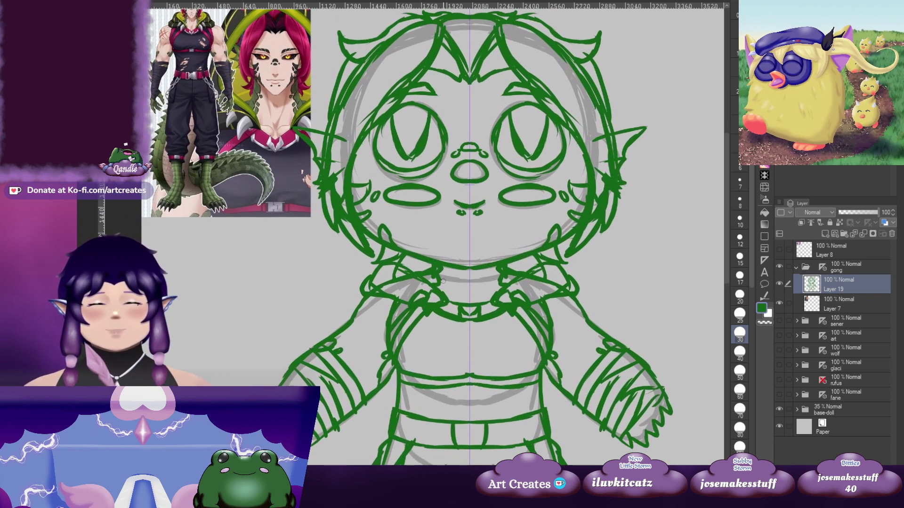
left_click_drag(606, 187, 512, 296)
left_click_drag(478, 265, 492, 241)
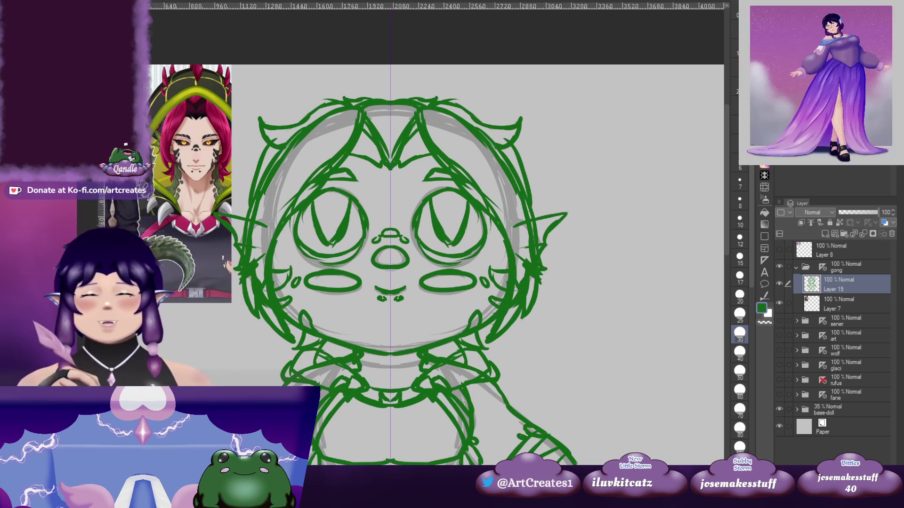
left_click_drag(532, 237, 586, 208)
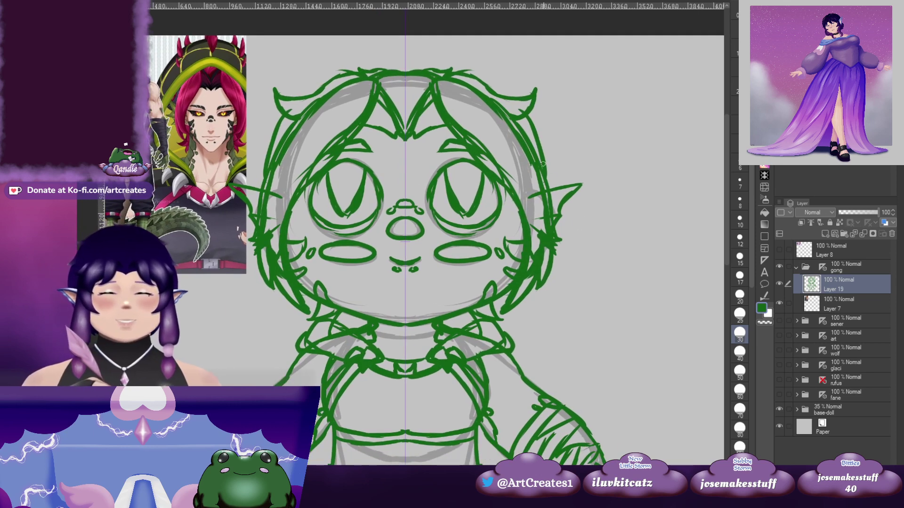
mouse_move(546, 168)
left_mouse_down()
mouse_move(562, 175)
mouse_move(546, 185)
left_mouse_up()
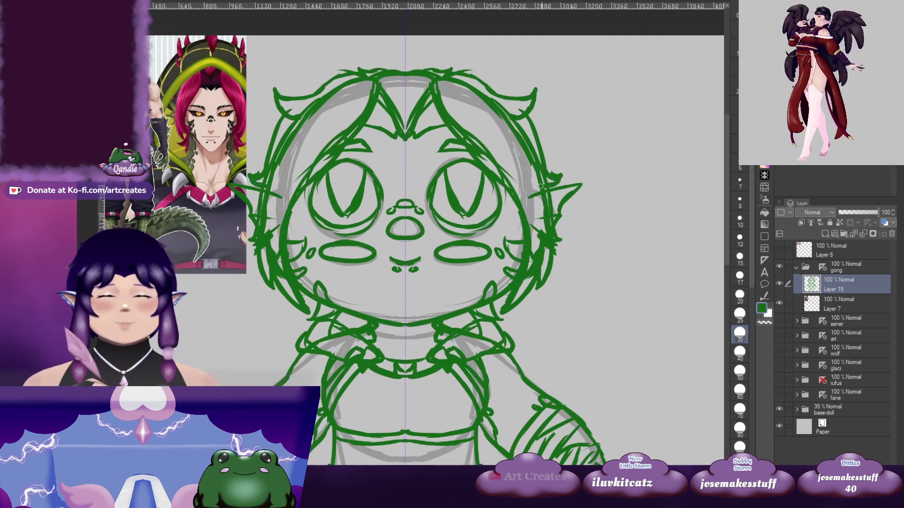
left_click_drag(591, 260, 563, 210)
left_click_drag(550, 267, 557, 203)
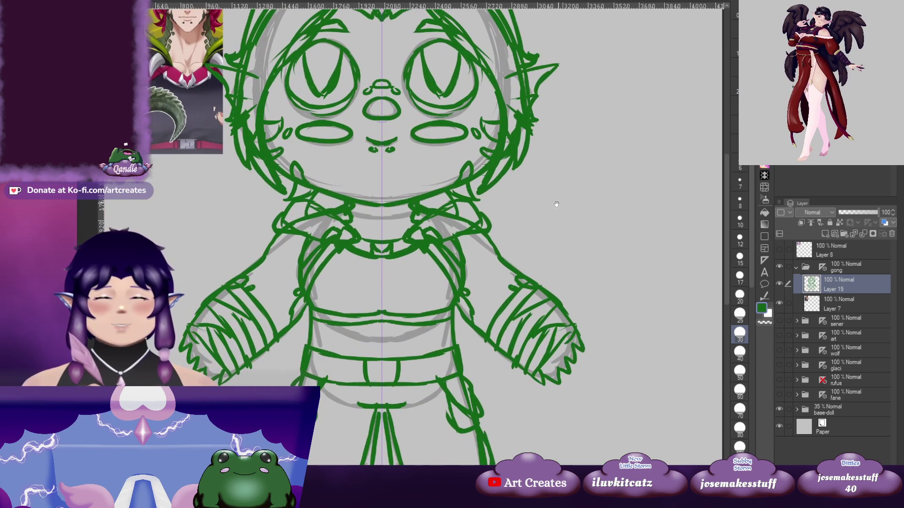
mouse_move(495, 198)
left_mouse_down()
mouse_move(538, 192)
mouse_move(553, 312)
mouse_move(528, 247)
mouse_move(555, 87)
left_mouse_up()
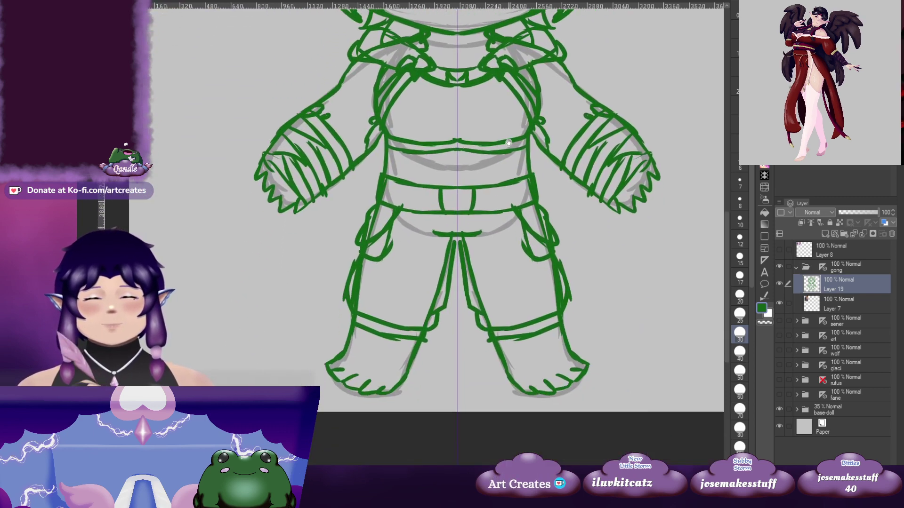
Turn off the symmetry ruler on the gong folder and sketch the tail's outer curve from the waist down beside one leg
left_click(823, 267)
mouse_move(559, 186)
left_mouse_down()
mouse_move(505, 369)
mouse_move(515, 204)
left_mouse_up()
left_click_drag(385, 217, 334, 282)
key("ctrl+z")
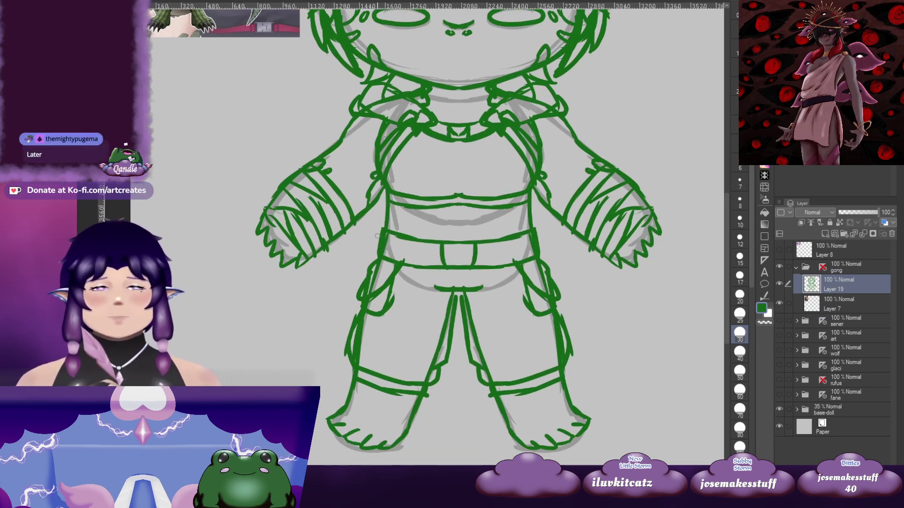
mouse_move(378, 240)
left_mouse_down()
mouse_move(391, 232)
mouse_move(334, 293)
left_mouse_up()
left_click_drag(375, 236, 331, 337)
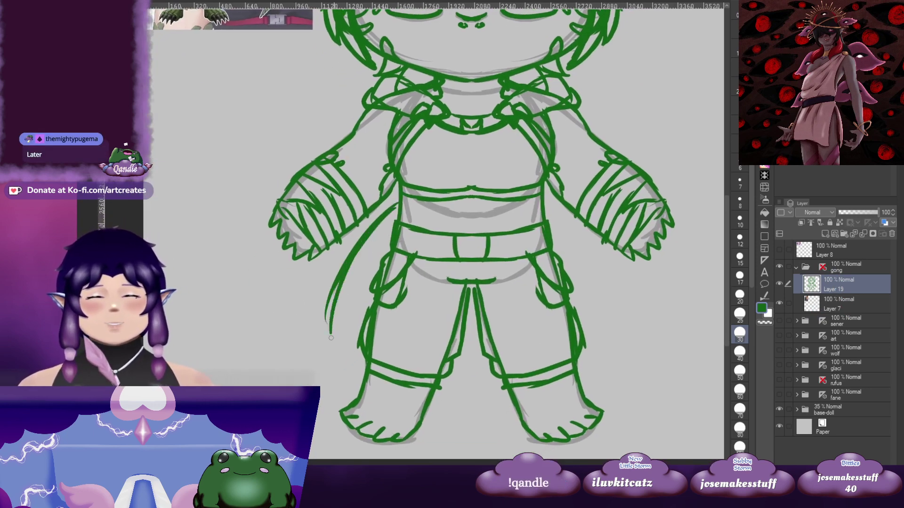
mouse_move(609, 320)
left_mouse_down()
mouse_move(570, 309)
mouse_move(531, 325)
mouse_move(610, 299)
left_mouse_up()
key("ctrl+z")
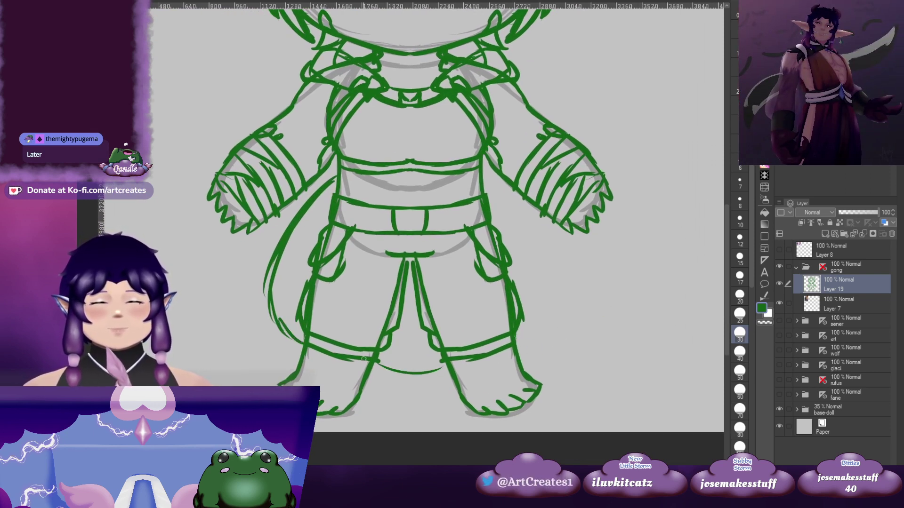
Continue the tail's lower edge between the legs and sweep it up and outward in an arch on the other side
left_click_drag(381, 363, 444, 358)
left_click_drag(386, 362, 440, 354)
left_click_drag(511, 338, 476, 356)
left_click_drag(520, 328, 623, 409)
left_click_drag(632, 374, 498, 267)
mouse_move(474, 318)
left_mouse_down()
mouse_move(572, 258)
mouse_move(603, 286)
left_mouse_up()
left_click_drag(518, 246, 531, 273)
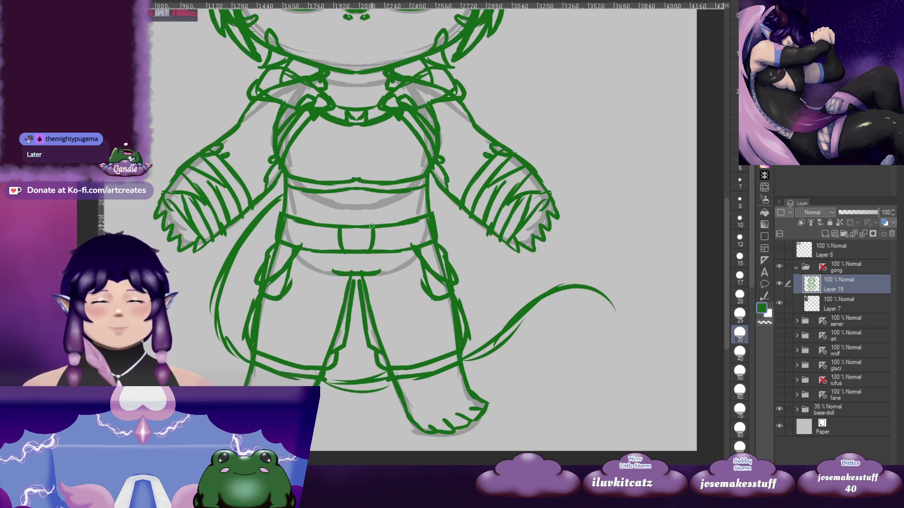
Draw the tail's upper edge from the hip to a pointed tip and add a small tail curve between the thighs
left_click_drag(429, 252, 414, 238)
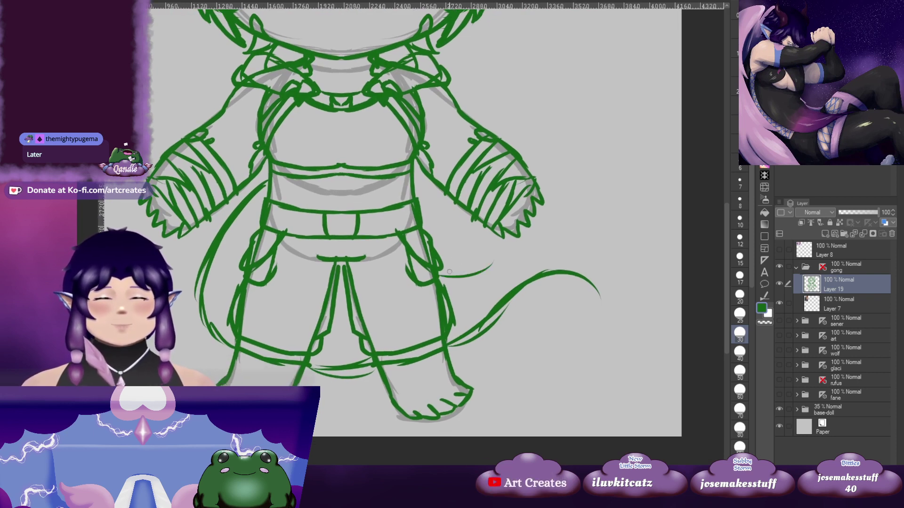
key("ctrl+z")
left_click_drag(441, 277, 528, 246)
mouse_move(459, 264)
left_mouse_down()
mouse_move(564, 253)
mouse_move(600, 278)
mouse_move(597, 300)
mouse_move(494, 279)
left_mouse_up()
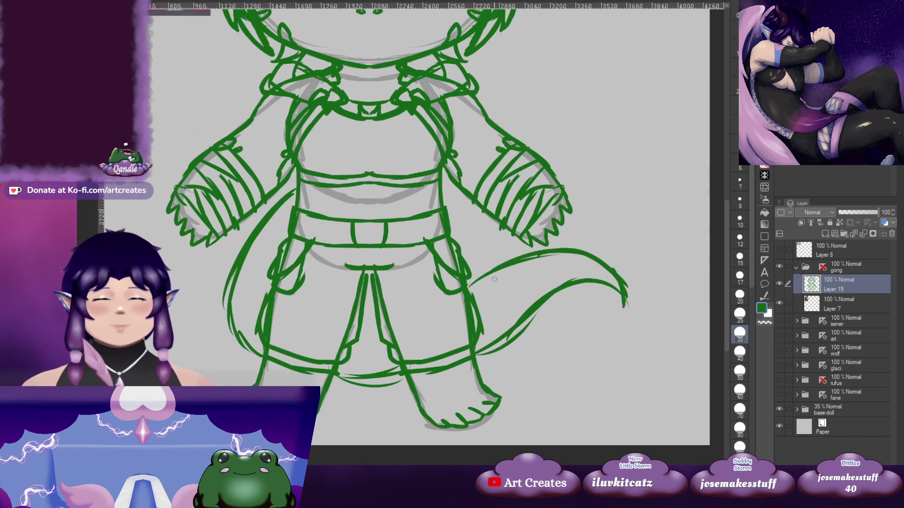
mouse_move(408, 310)
left_mouse_down()
mouse_move(440, 290)
mouse_move(412, 300)
left_mouse_up()
left_click_drag(469, 253, 489, 338)
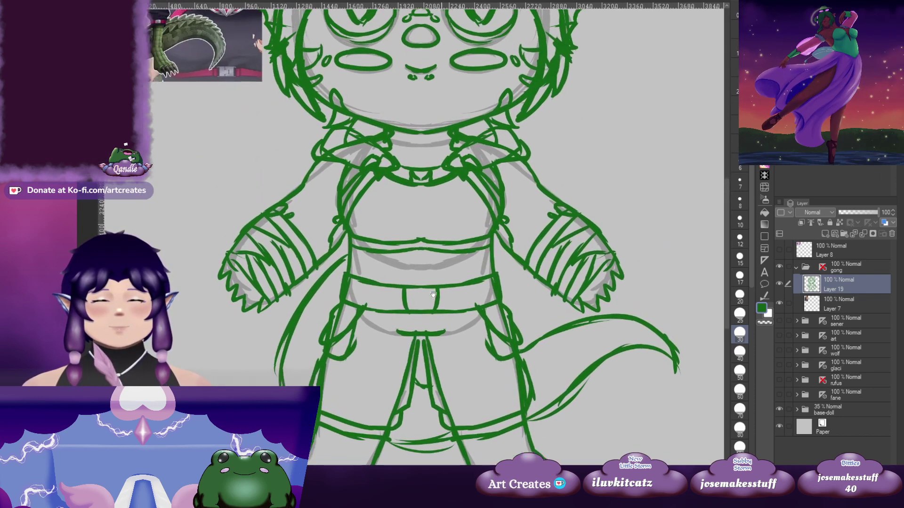
Add jagged spikes along the tail's outer edge where it runs down beside the leg
left_click_drag(439, 292, 513, 352)
left_click_drag(425, 345, 443, 252)
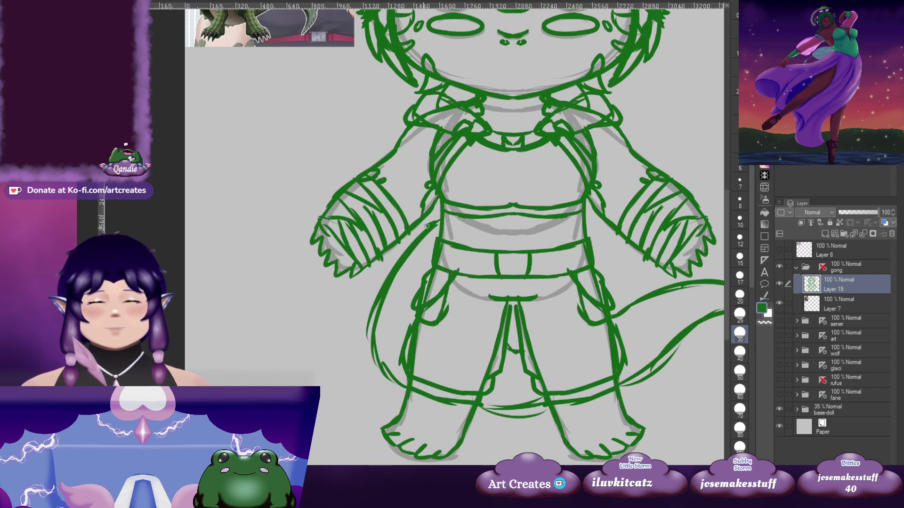
mouse_move(385, 283)
left_mouse_down()
mouse_move(396, 260)
mouse_move(380, 311)
mouse_move(388, 282)
mouse_move(395, 311)
left_mouse_up()
left_click_drag(659, 293, 510, 445)
Draw a zigzag scale line inside the raised part of the tail and a jagged ridge along its upper edge to the tip
left_click_drag(557, 405, 512, 267)
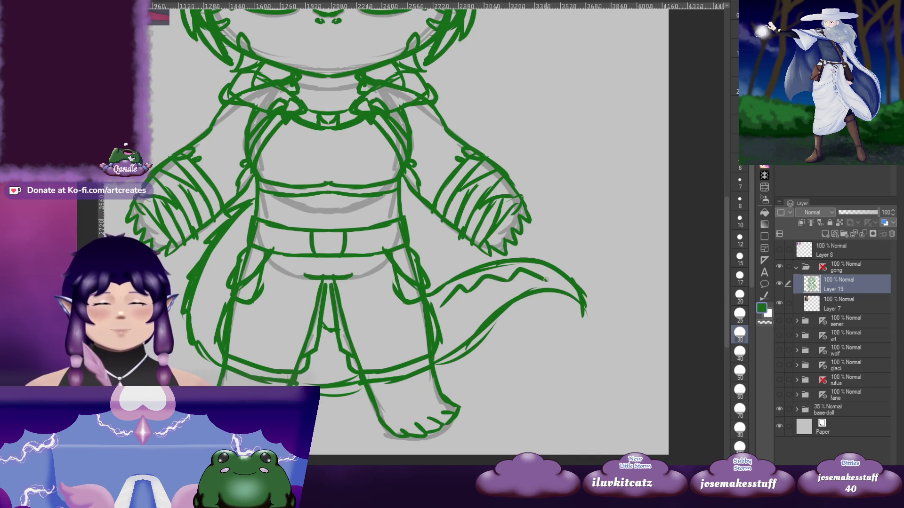
left_click_drag(546, 279, 576, 300)
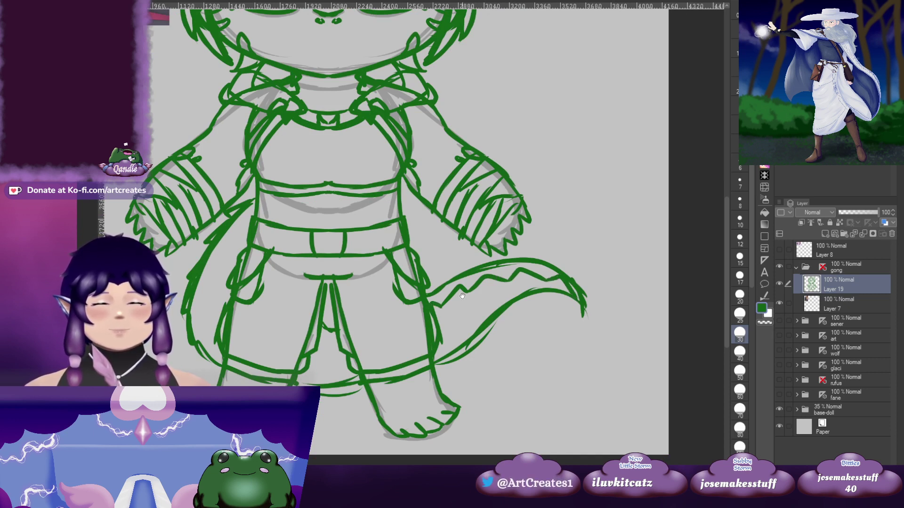
left_click_drag(462, 295, 453, 297)
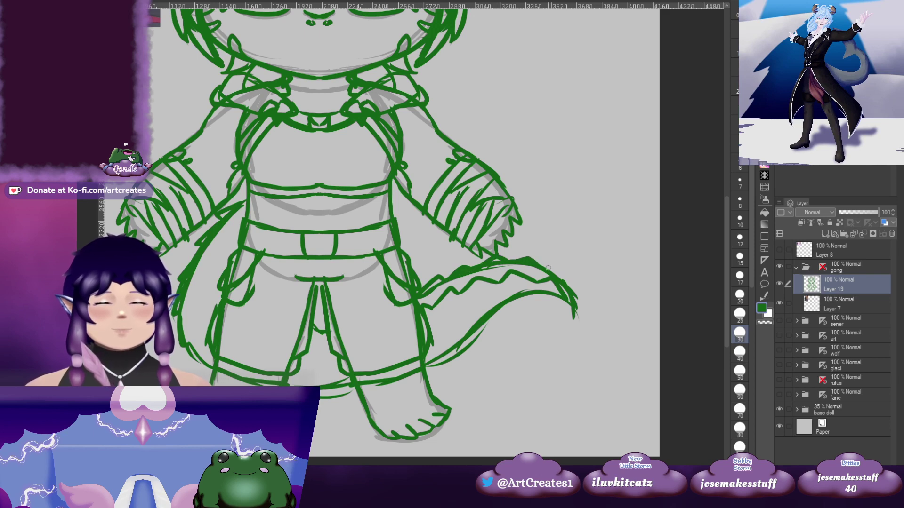
mouse_move(545, 263)
left_mouse_down()
mouse_move(563, 273)
mouse_move(573, 306)
left_mouse_up()
Turn the symmetry ruler back on for the gong folder and erase the old toes and foot outlines on Layer 19 at brush size 40
mouse_move(471, 338)
left_mouse_down()
mouse_move(516, 302)
mouse_move(517, 362)
mouse_move(539, 250)
mouse_move(550, 241)
left_mouse_up()
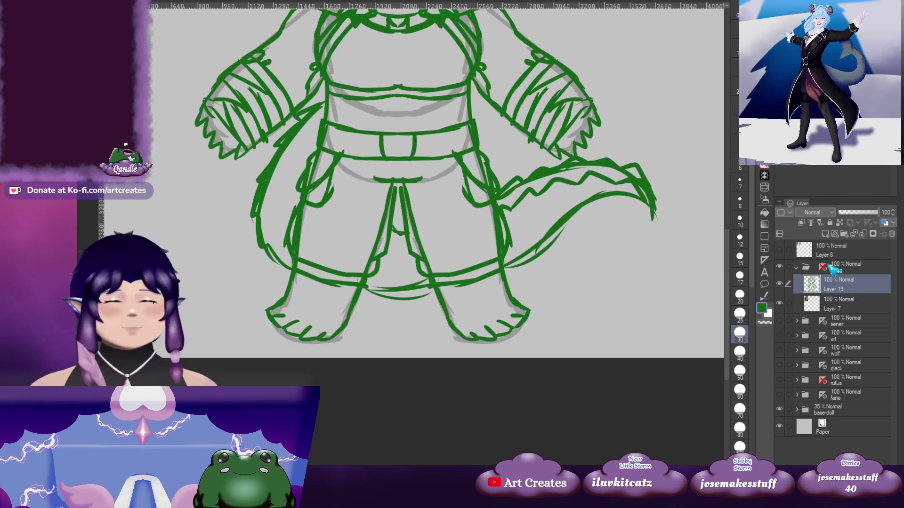
left_click(843, 267)
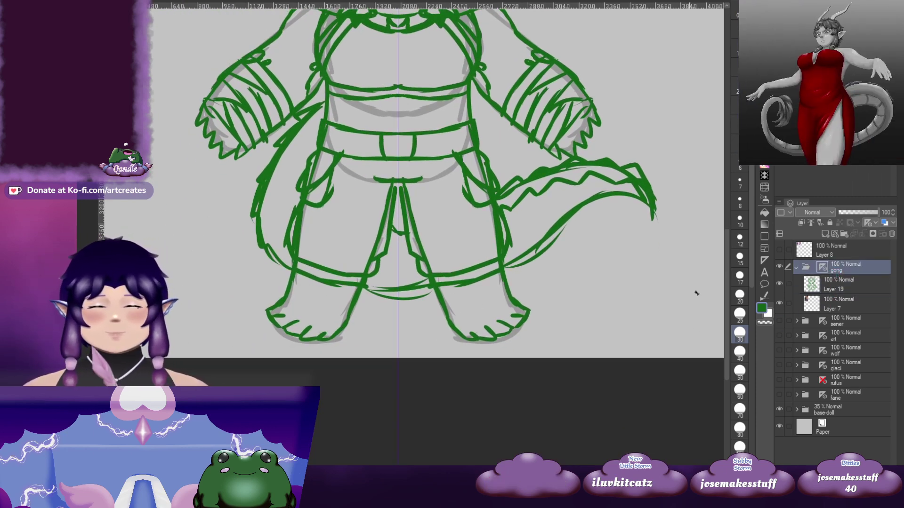
left_click(838, 285)
key("bracketright")
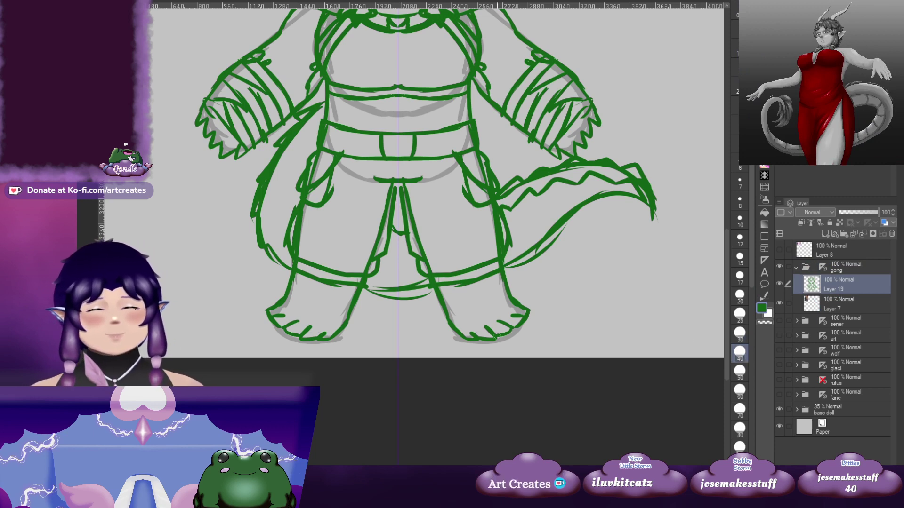
mouse_move(266, 311)
left_mouse_down()
mouse_move(289, 334)
mouse_move(314, 326)
left_mouse_up()
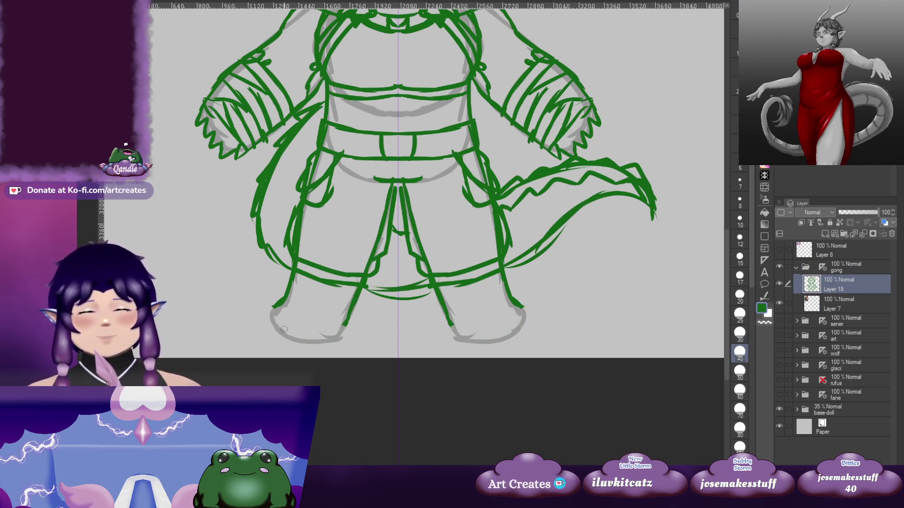
Sketch symmetrical clawed feet at brush size 30, with pointed outer toes, toe lines and jagged claws along the bottom
left_click_drag(390, 213, 440, 204)
key("bracketleft")
left_click_drag(382, 322, 394, 313)
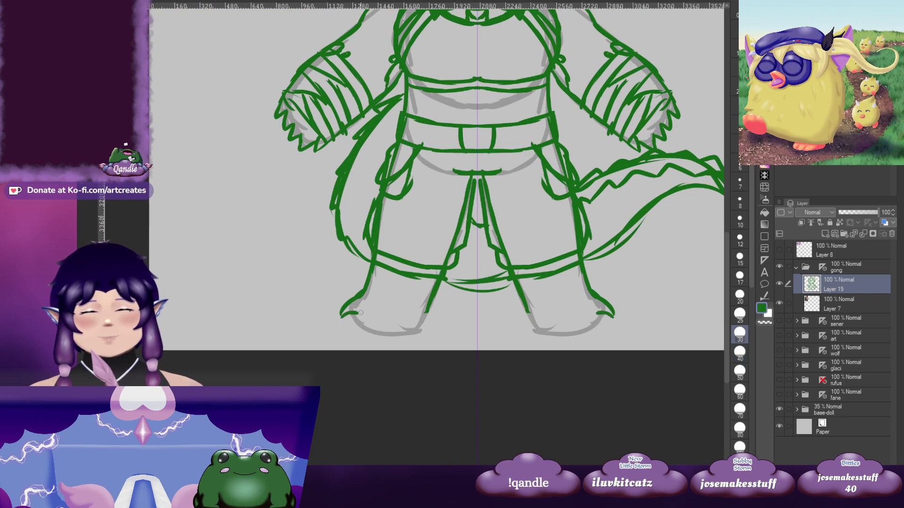
mouse_move(369, 312)
left_mouse_down()
mouse_move(353, 328)
mouse_move(370, 321)
left_mouse_up()
left_click_drag(381, 322, 391, 296)
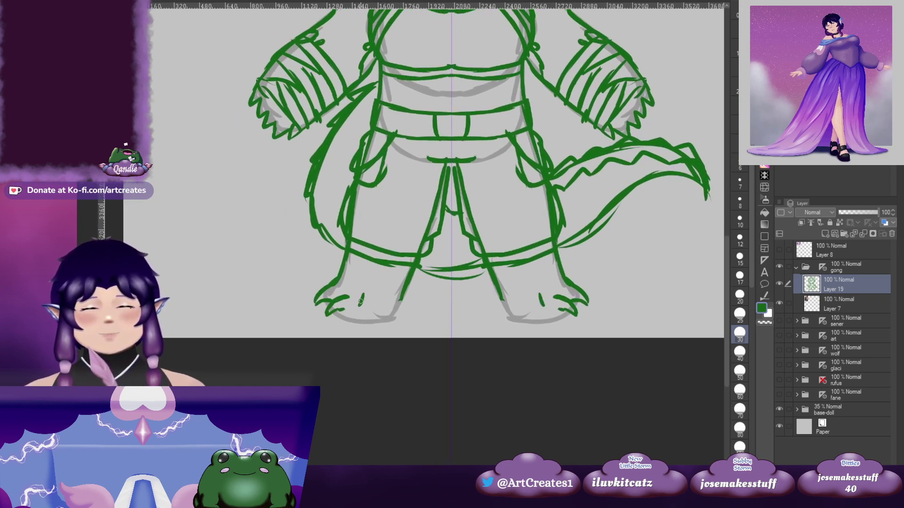
mouse_move(341, 322)
left_mouse_down()
mouse_move(371, 313)
mouse_move(355, 324)
mouse_move(374, 321)
left_mouse_up()
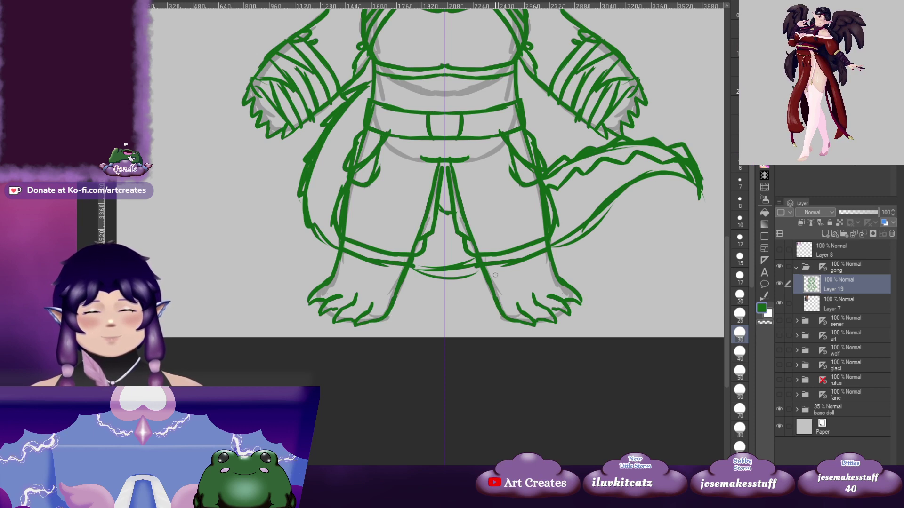
Thicken the spiky outer claws of both feet and add small scale spikes on the inner ankles
mouse_move(376, 291)
left_mouse_down()
mouse_move(395, 277)
mouse_move(337, 304)
mouse_move(357, 298)
mouse_move(353, 279)
mouse_move(333, 297)
mouse_move(352, 292)
left_mouse_up()
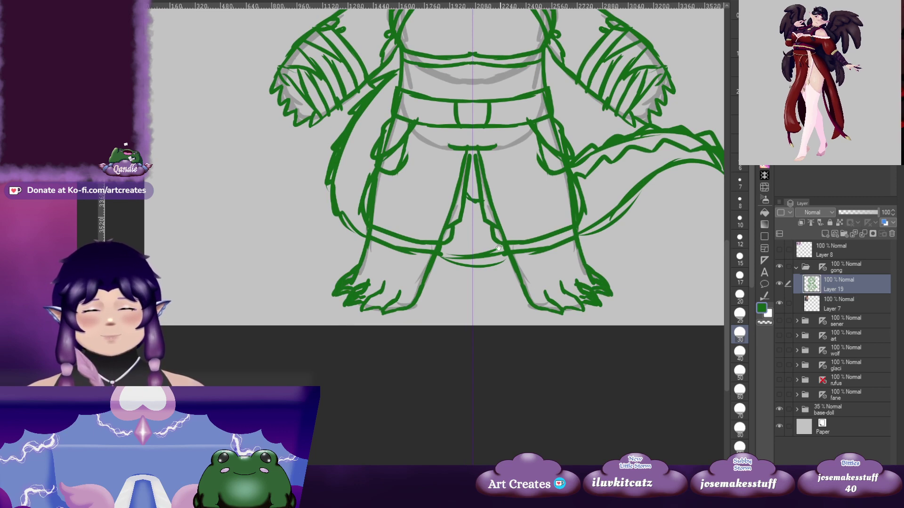
left_click_drag(465, 199, 457, 369)
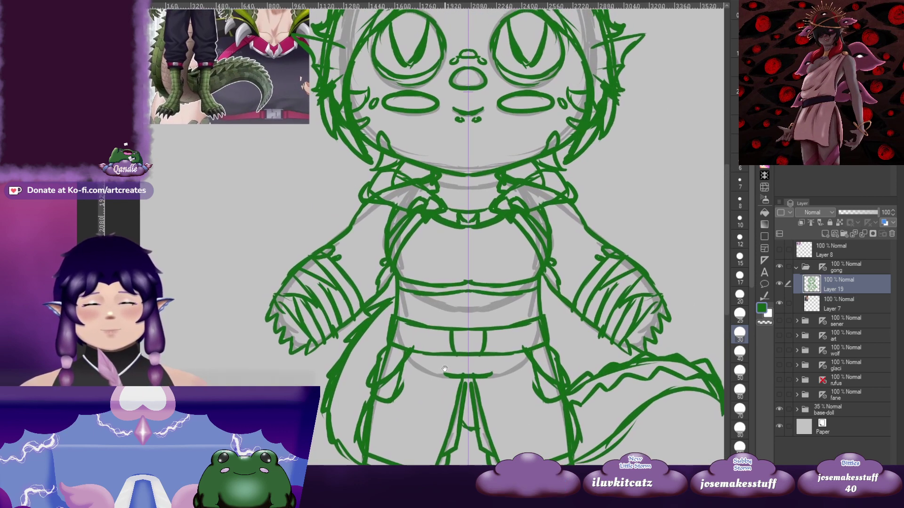
left_click_drag(444, 370, 434, 161)
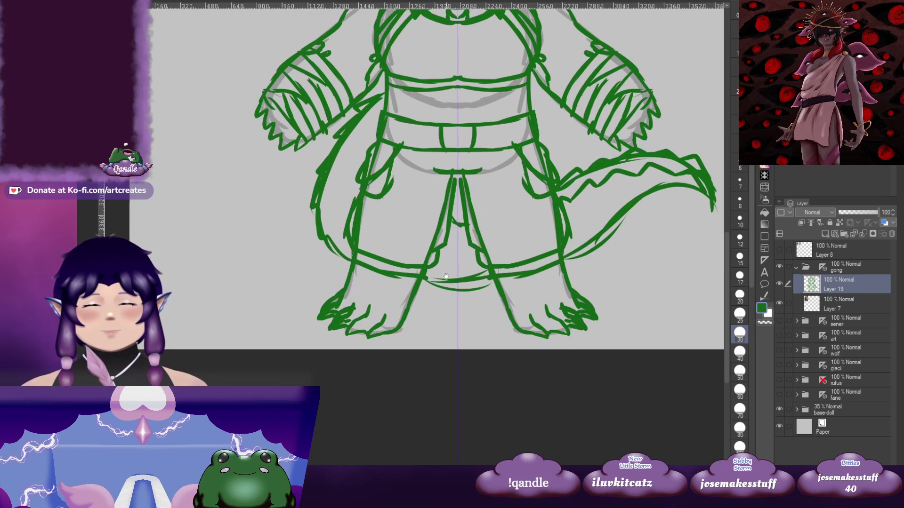
mouse_move(411, 306)
left_mouse_down()
mouse_move(424, 289)
mouse_move(422, 298)
left_mouse_up()
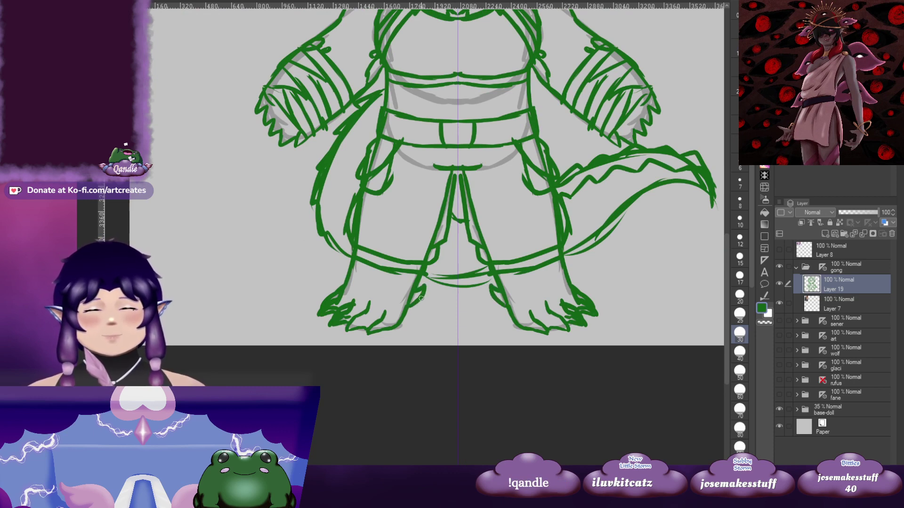
Examine the whole gong sketch from head to feet and compare it with the reference
left_click_drag(609, 233, 580, 343)
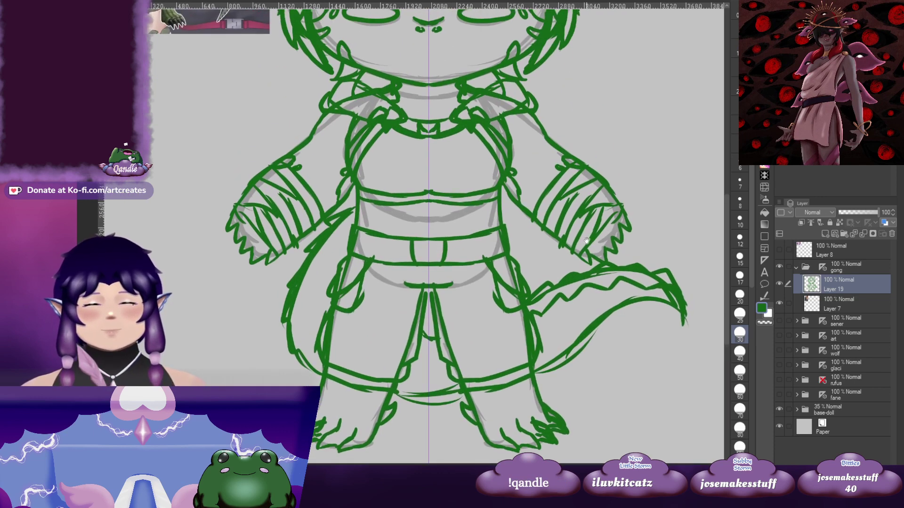
left_click_drag(643, 188, 573, 279)
scroll(573, 279, "up", 5)
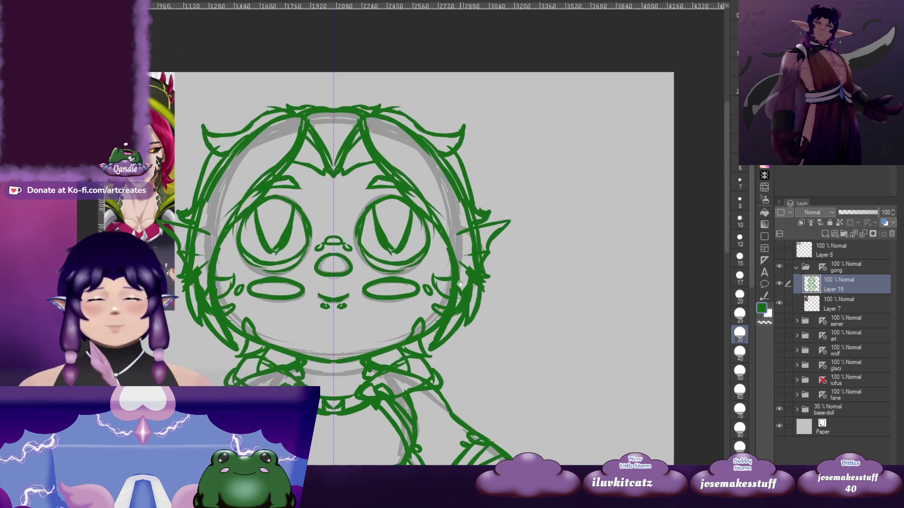
scroll(484, 287, "down", 3)
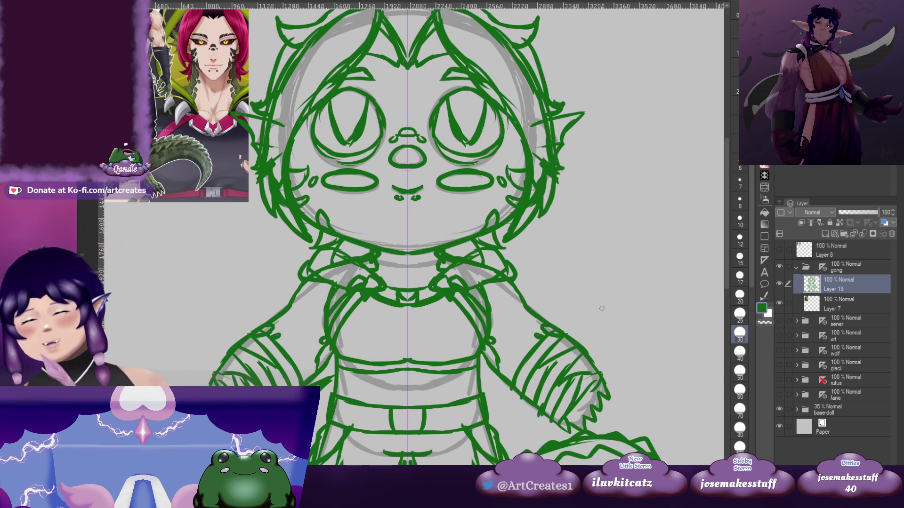
scroll(599, 316, "down", 1)
left_click_drag(611, 319, 561, 202)
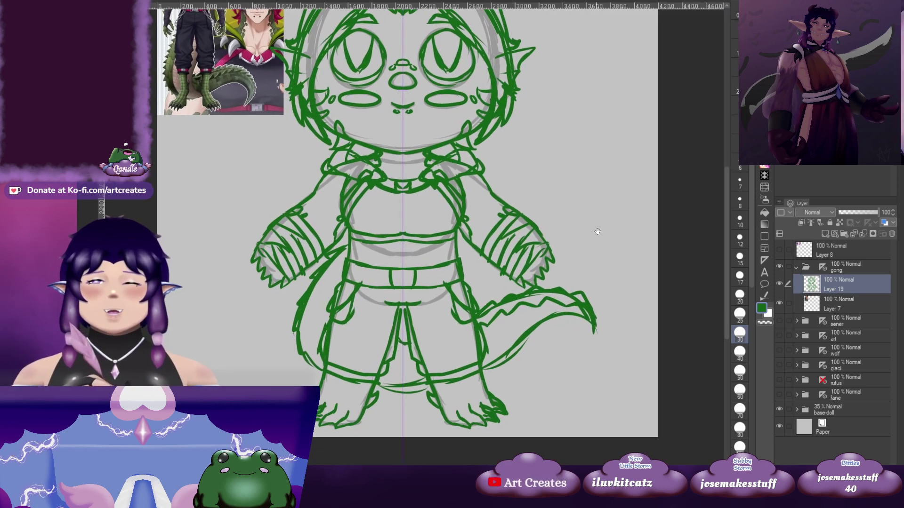
mouse_move(536, 243)
left_mouse_down()
mouse_move(497, 271)
mouse_move(547, 271)
left_mouse_up()
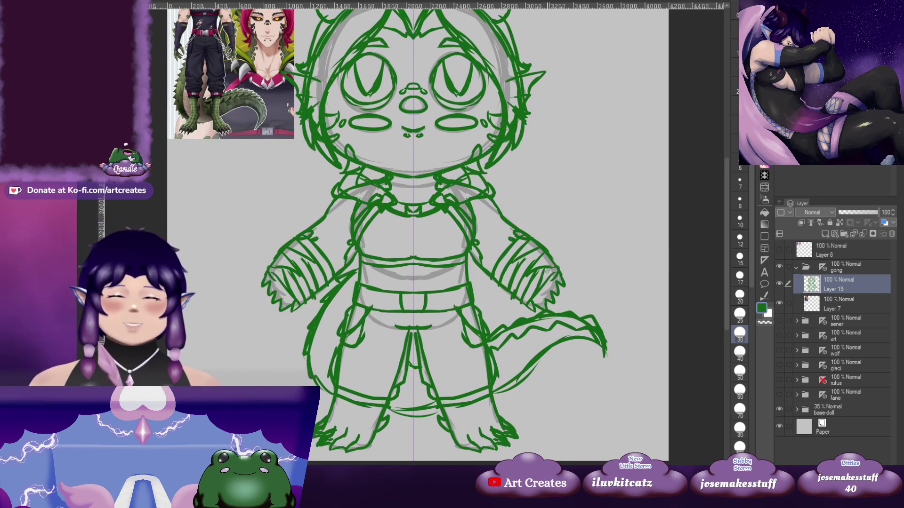
mouse_move(547, 261)
left_mouse_down()
mouse_move(524, 341)
mouse_move(550, 251)
left_mouse_up()
left_click_drag(487, 324, 496, 279)
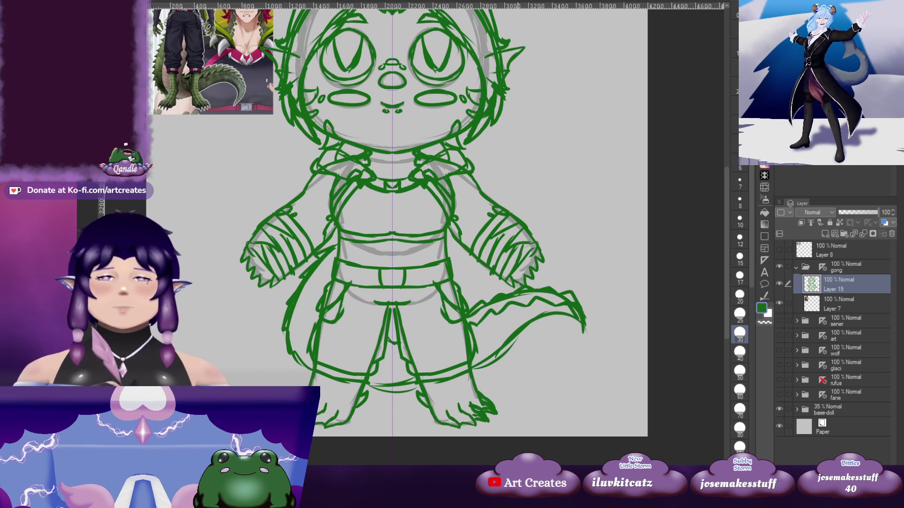
Collapse and hide the gong folder, show the next character's reference on Layer 8 and group that layer into a new folder
left_click(796, 267)
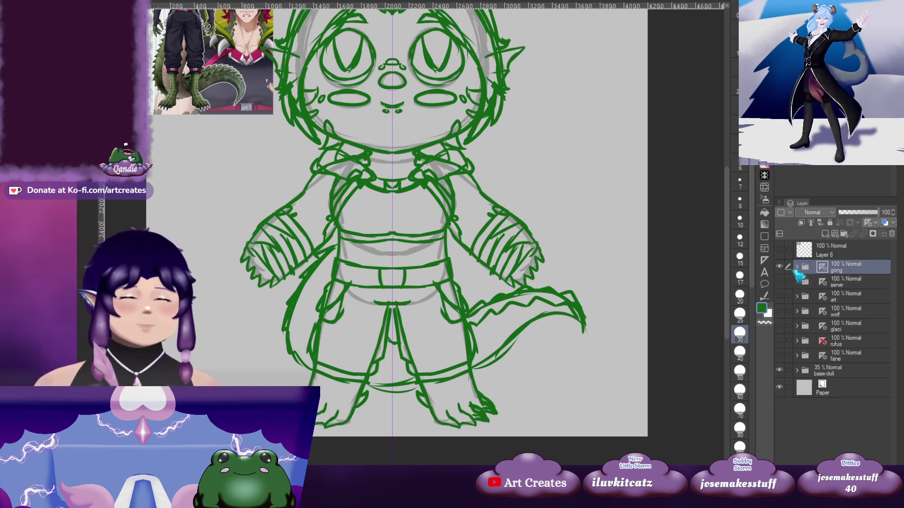
left_click(780, 266)
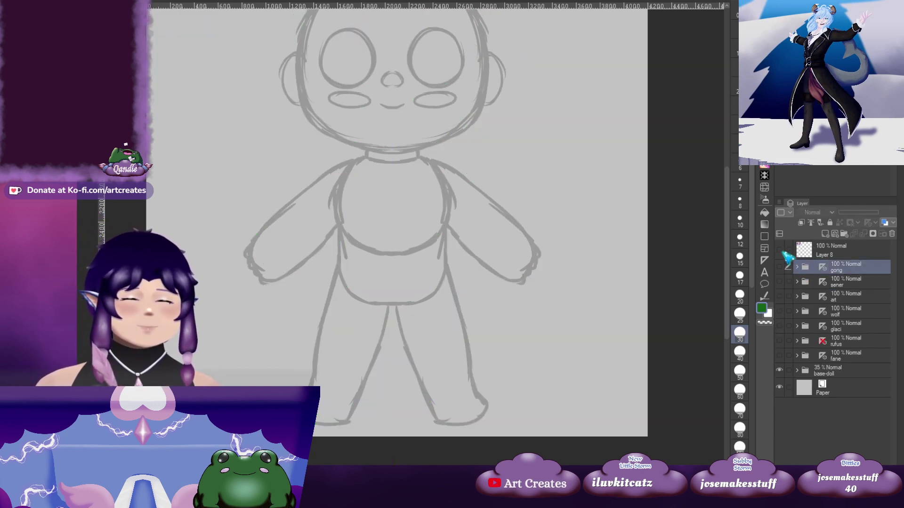
left_click(779, 250)
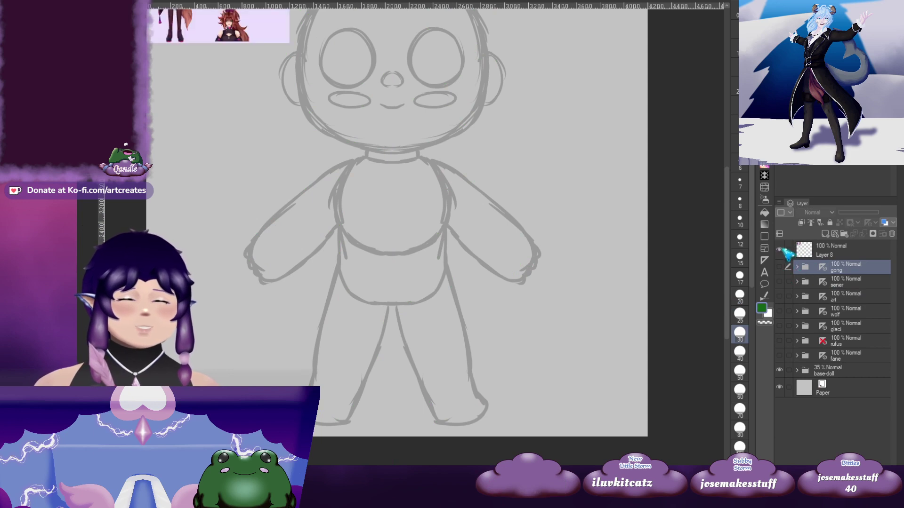
left_click(843, 253)
key("ctrl+g")
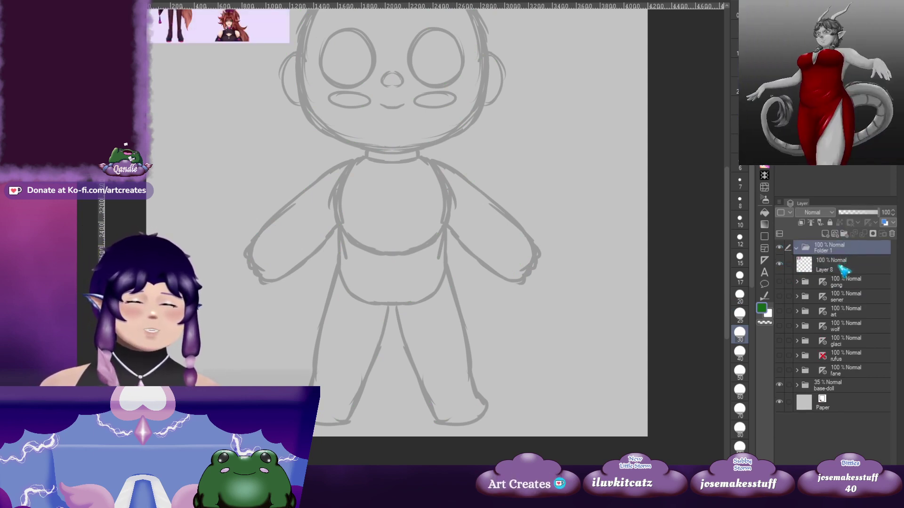
Rename the new folder gloria and copy the symmetry ruler from the gong folder onto it
left_click(807, 252)
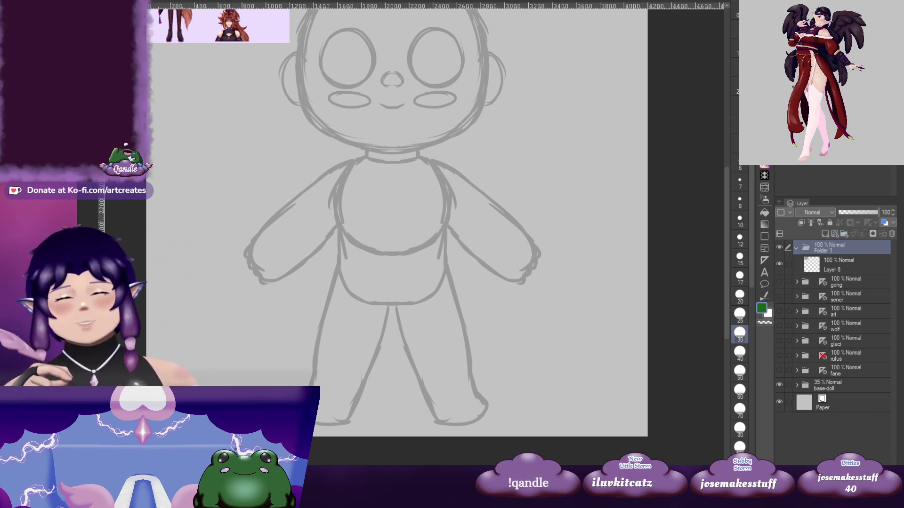
left_click(835, 270)
left_click_drag(824, 281, 846, 250)
left_click(850, 266)
left_click(853, 253)
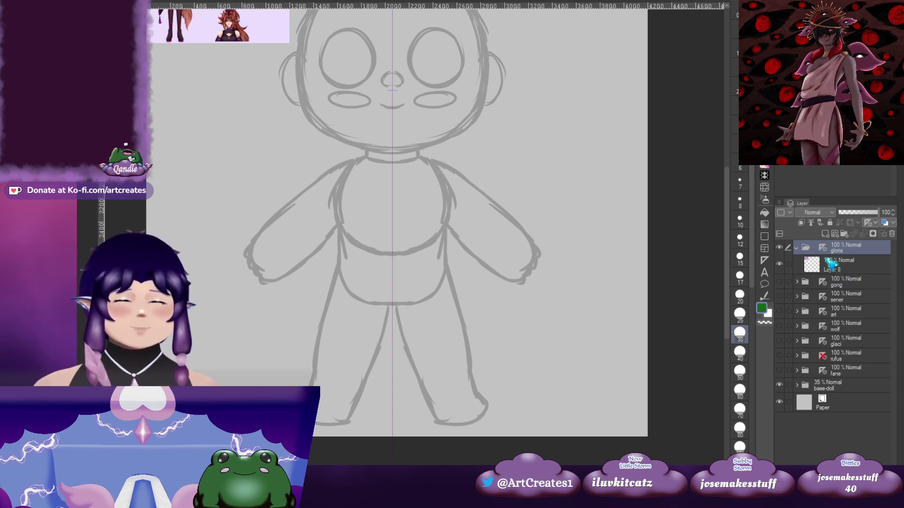
Select Layer 8 in the gloria folder, change the drawing colour to purple and trace the doll's smile
left_click(842, 269)
mouse_move(441, 124)
left_mouse_down()
mouse_move(436, 293)
mouse_move(445, 280)
left_mouse_up()
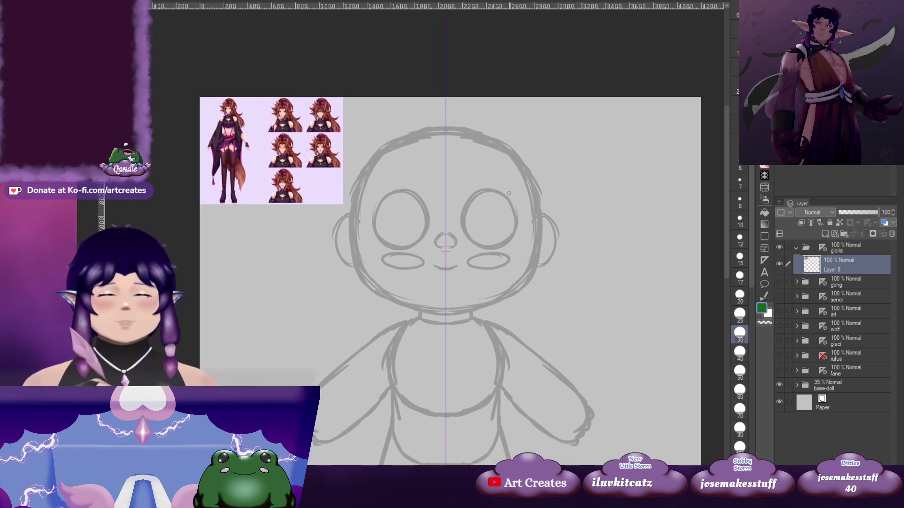
scroll(375, 179, "up", 2)
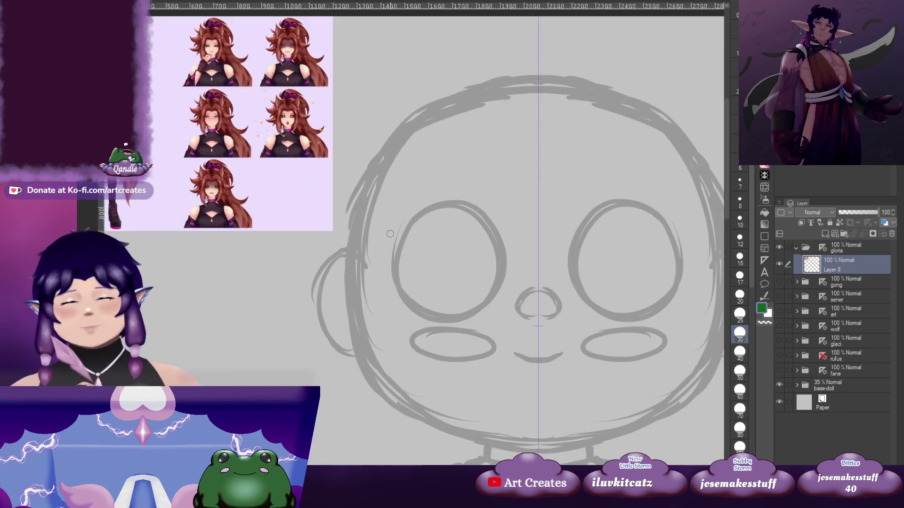
scroll(352, 229, "up", 1)
mouse_move(352, 230)
left_mouse_down()
mouse_move(418, 256)
mouse_move(321, 137)
left_mouse_up()
left_click_drag(494, 269, 514, 268)
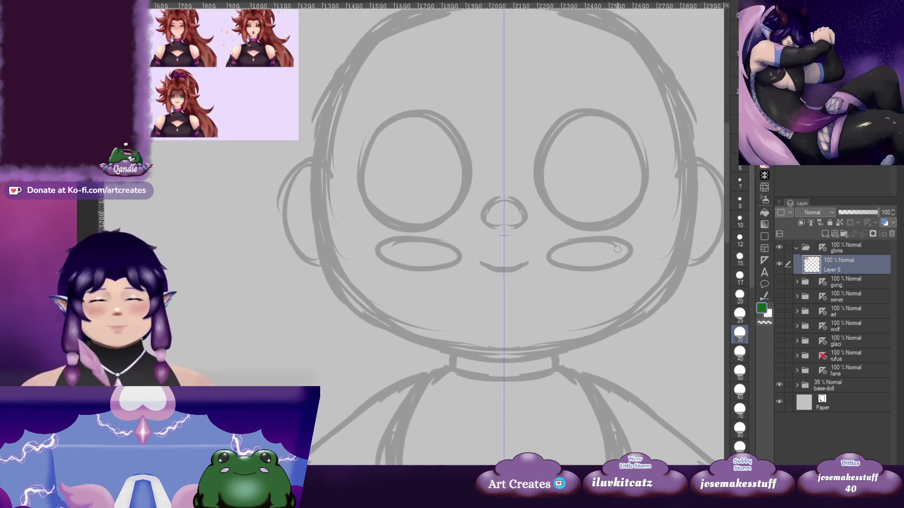
mouse_move(467, 226)
left_mouse_down()
mouse_move(492, 322)
mouse_move(534, 332)
left_mouse_up()
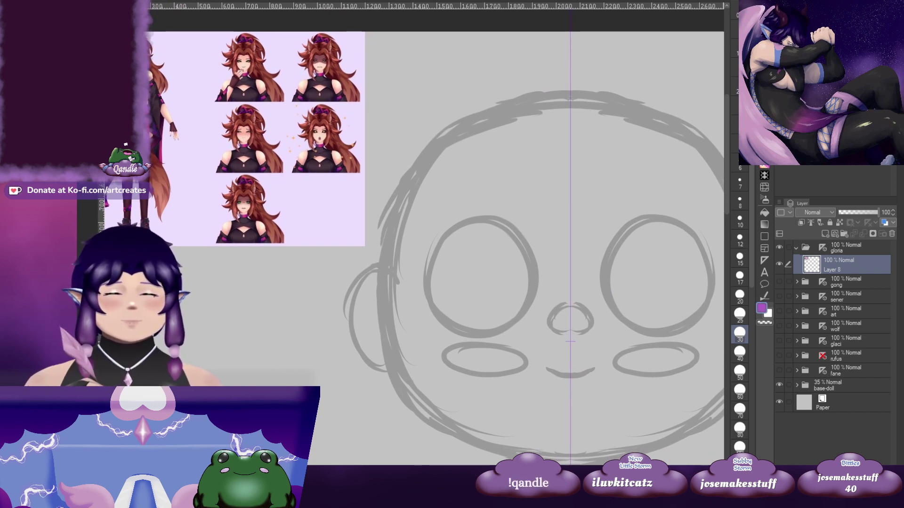
left_click_drag(661, 272, 646, 180)
left_click_drag(555, 284, 574, 281)
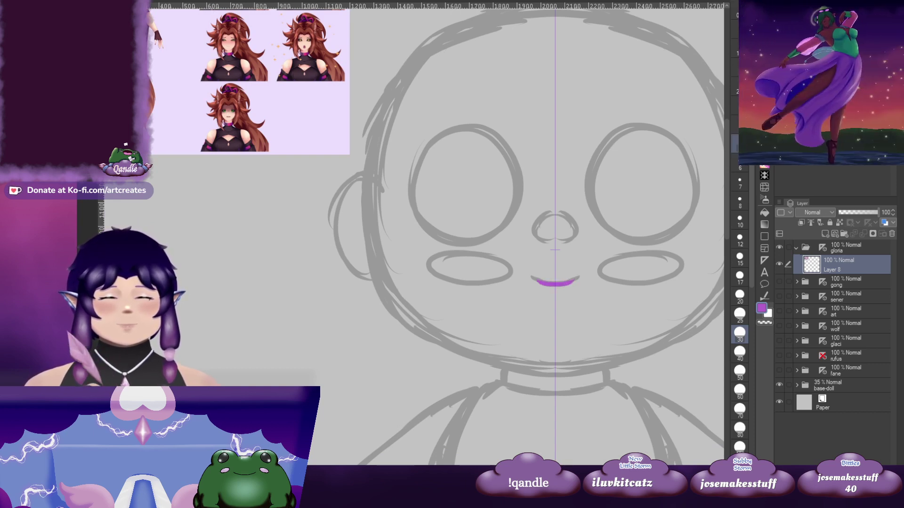
Undo the first face strokes, then draw the smile and both cheek ovals in magenta pink
mouse_move(625, 267)
left_mouse_down()
mouse_move(599, 240)
mouse_move(537, 237)
left_mouse_up()
mouse_move(614, 222)
left_mouse_down()
mouse_move(624, 250)
mouse_move(621, 238)
mouse_move(557, 237)
mouse_move(584, 220)
mouse_move(555, 229)
mouse_move(635, 229)
mouse_move(572, 217)
left_mouse_up()
key("ctrl+z")
key("ctrl+z")
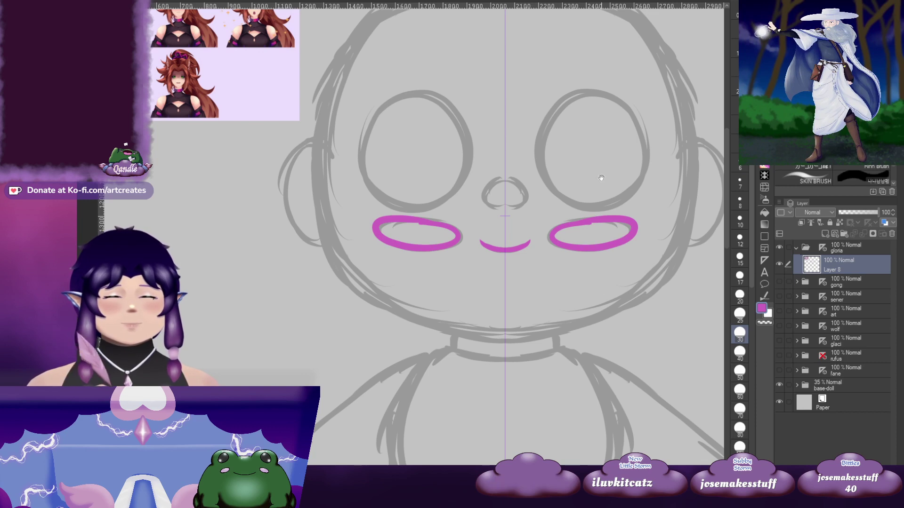
Sketch arched lower lids on both eyes and redraw the outer curves sweeping up over the top of each eye
mouse_move(597, 126)
left_mouse_down()
mouse_move(577, 148)
mouse_move(615, 190)
mouse_move(616, 268)
mouse_move(579, 188)
mouse_move(531, 223)
left_mouse_up()
key("ctrl+z")
mouse_move(527, 225)
left_mouse_down()
mouse_move(548, 212)
mouse_move(625, 228)
left_mouse_up()
mouse_move(370, 227)
left_mouse_down()
mouse_move(374, 146)
mouse_move(401, 131)
left_mouse_up()
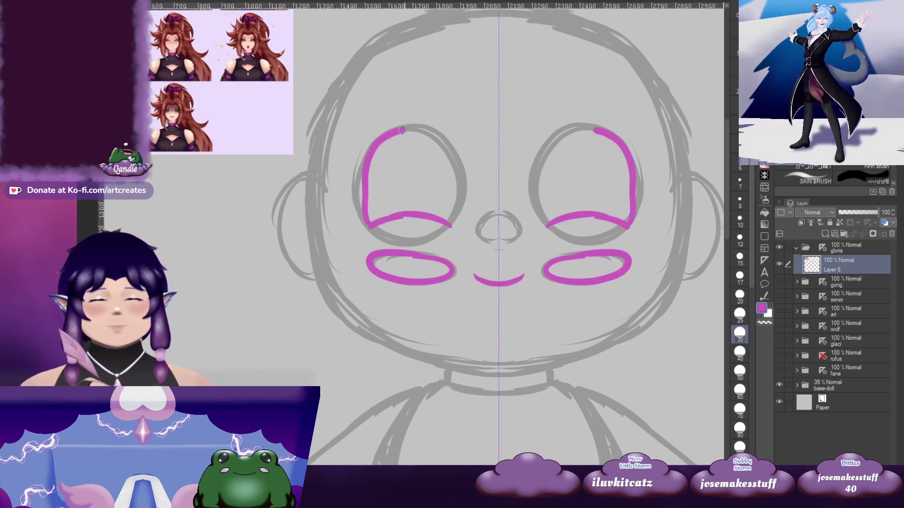
key("ctrl+z")
mouse_move(370, 227)
left_mouse_down()
mouse_move(354, 189)
mouse_move(371, 140)
mouse_move(408, 132)
mouse_move(441, 151)
left_mouse_up()
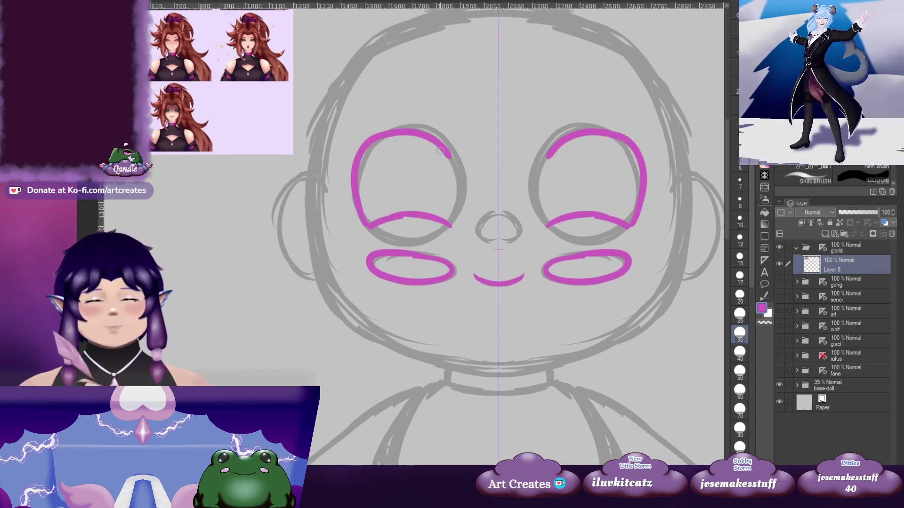
Undo the last outer eye curve, redraw both eye outlines as full ovals meeting the lower lids, and add slanted crease strokes at the corners
key("ctrl+z")
mouse_move(394, 133)
left_mouse_down()
mouse_move(358, 199)
mouse_move(360, 170)
mouse_move(370, 226)
left_mouse_up()
mouse_move(370, 146)
left_mouse_down()
mouse_move(420, 129)
mouse_move(461, 164)
mouse_move(442, 139)
mouse_move(462, 193)
left_mouse_up()
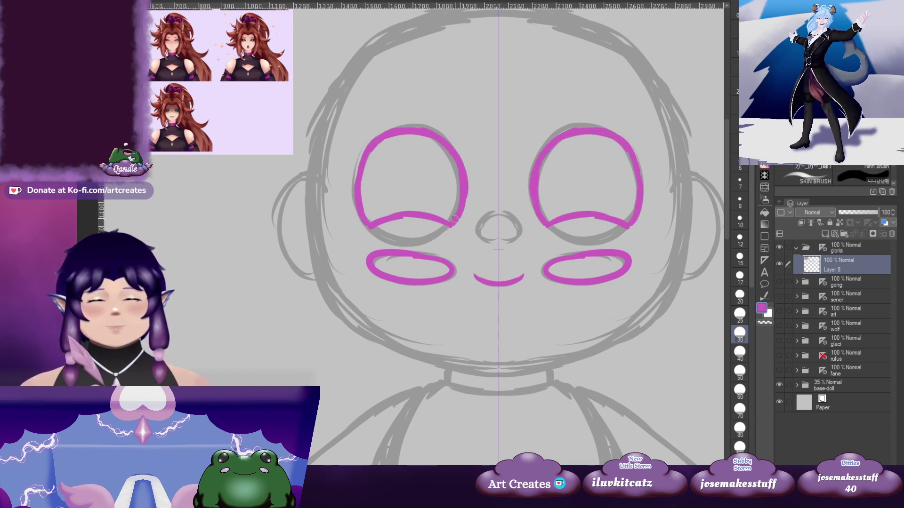
left_click_drag(610, 202, 585, 196)
mouse_move(513, 194)
left_mouse_down()
mouse_move(538, 209)
mouse_move(618, 197)
left_mouse_up()
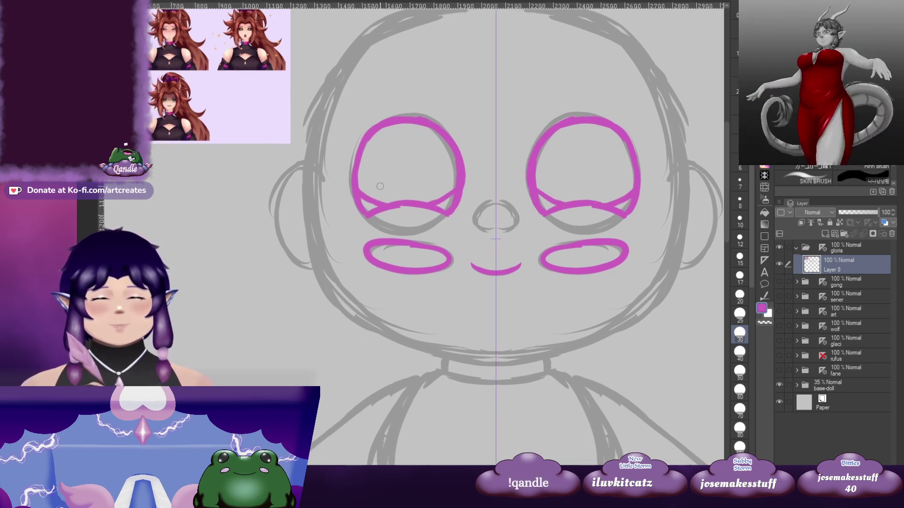
Draw a drooping upper lid line curving across the lower part of each eye, undoing and redrawing the stray strokes
left_click_drag(360, 186, 422, 194)
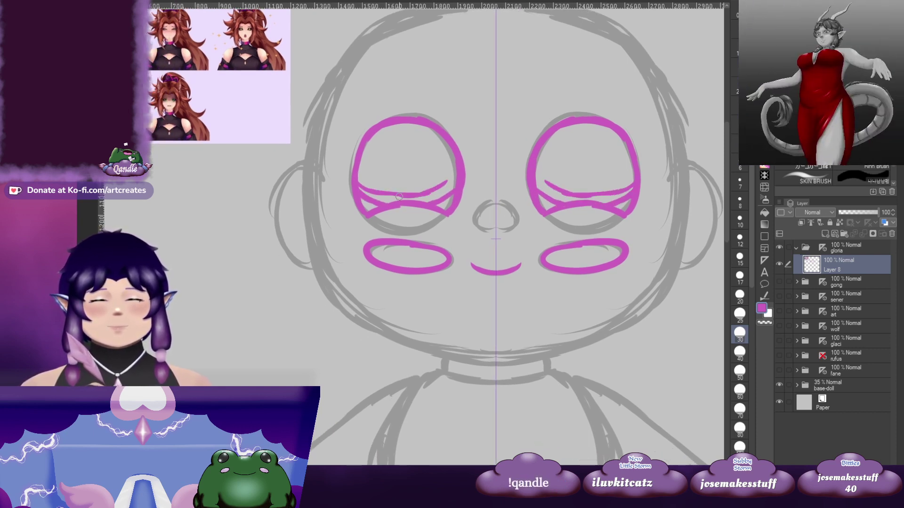
left_click_drag(538, 175, 590, 193)
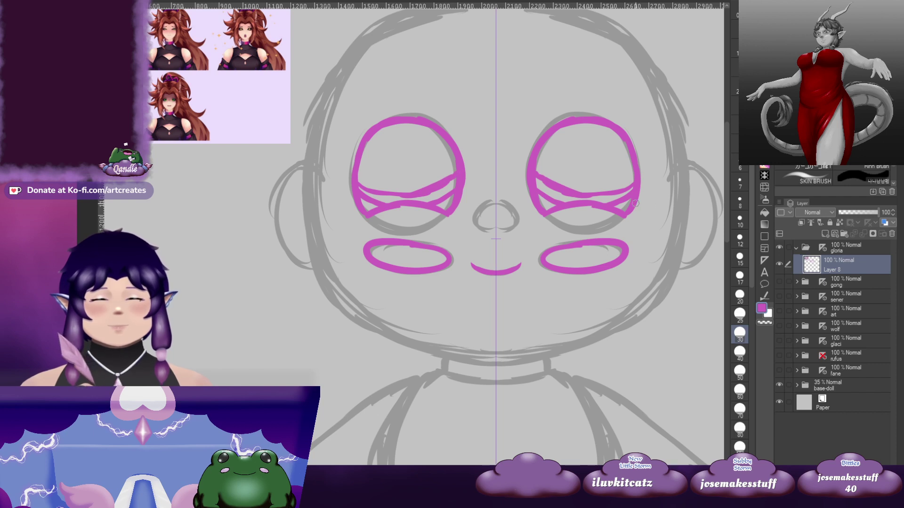
key("ctrl+z")
key("ctrl+z")
left_click_drag(649, 197, 576, 201)
key("ctrl+z")
left_click_drag(460, 186, 525, 195)
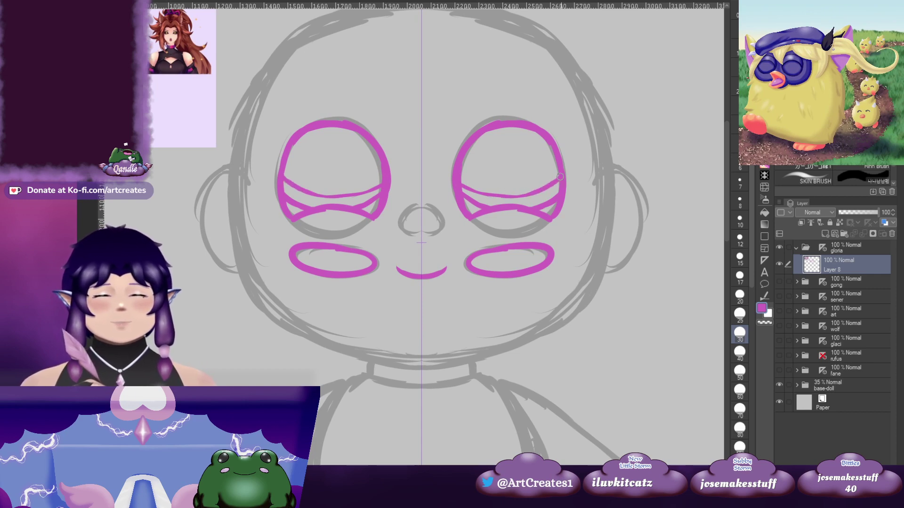
Sketch arched eyebrows above both eyes, undoing the first attempt and closing each one into a tapered outline
mouse_move(516, 120)
left_mouse_down()
mouse_move(572, 186)
mouse_move(604, 199)
mouse_move(594, 196)
left_mouse_up()
left_click_drag(544, 179, 609, 180)
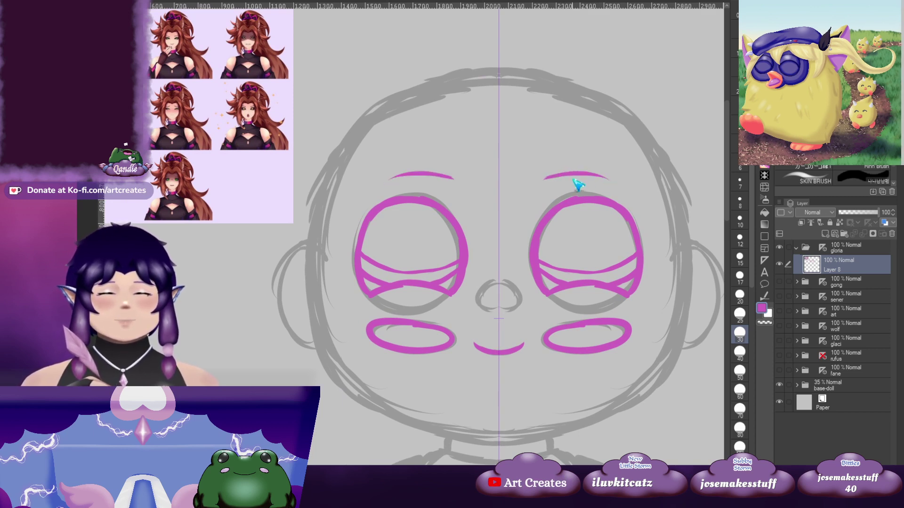
key("ctrl+z")
key("ctrl+z")
mouse_move(549, 167)
left_mouse_down()
mouse_move(597, 173)
mouse_move(547, 170)
left_mouse_up()
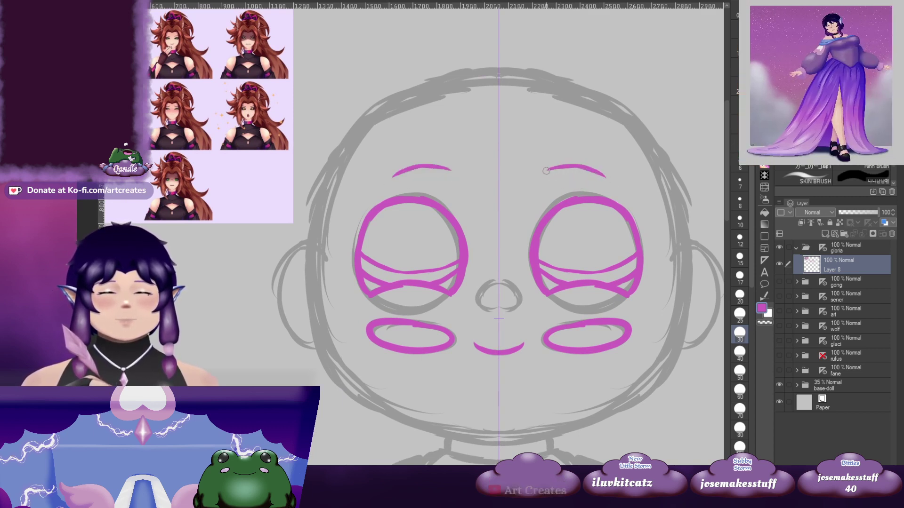
mouse_move(601, 171)
left_mouse_down()
mouse_move(557, 166)
mouse_move(546, 177)
mouse_move(601, 182)
mouse_move(578, 166)
mouse_move(611, 187)
mouse_move(535, 184)
left_mouse_up()
left_click_drag(437, 188, 558, 206)
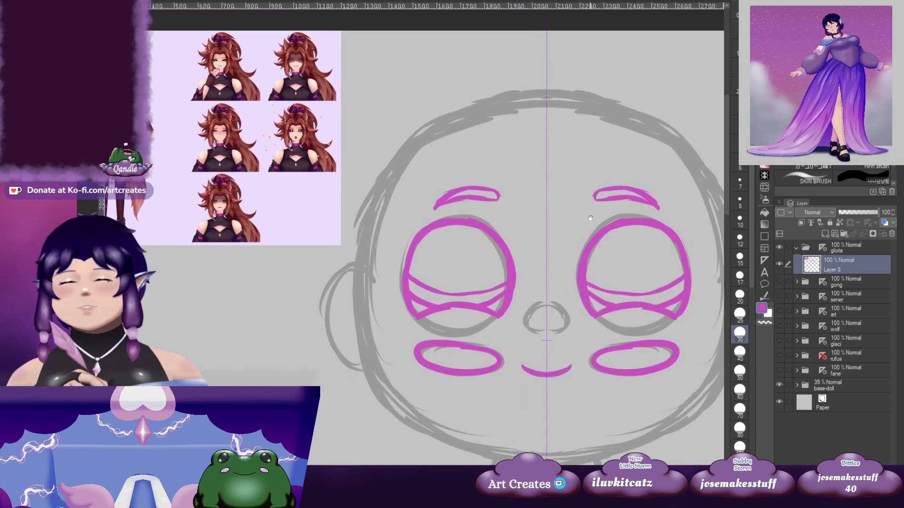
Sketch a small jagged hairline peak pointing down at the centre of the forehead above the brows
left_click_drag(555, 290, 543, 213)
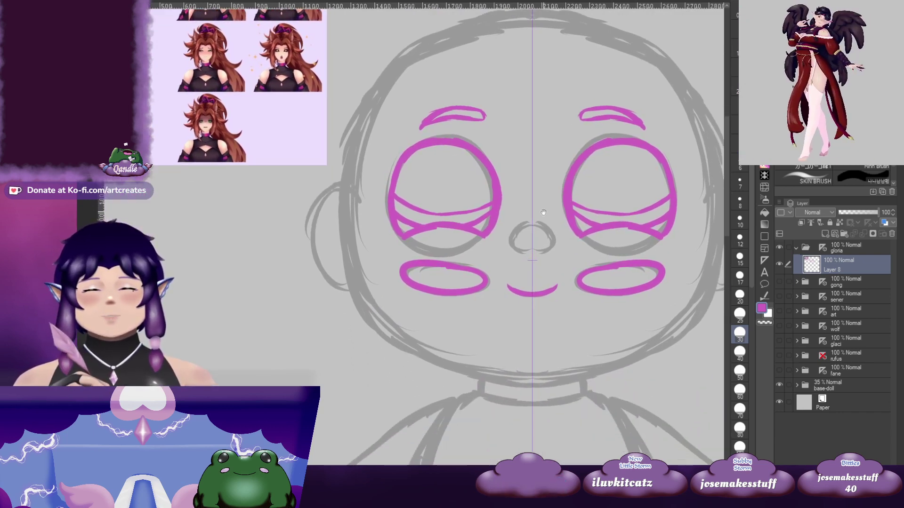
left_click_drag(490, 188, 561, 248)
mouse_move(629, 186)
left_mouse_down()
mouse_move(545, 233)
mouse_move(503, 229)
left_mouse_up()
left_click_drag(449, 191, 452, 186)
mouse_move(432, 182)
left_mouse_down()
mouse_move(482, 202)
mouse_move(530, 155)
mouse_move(535, 179)
mouse_move(545, 157)
left_mouse_up()
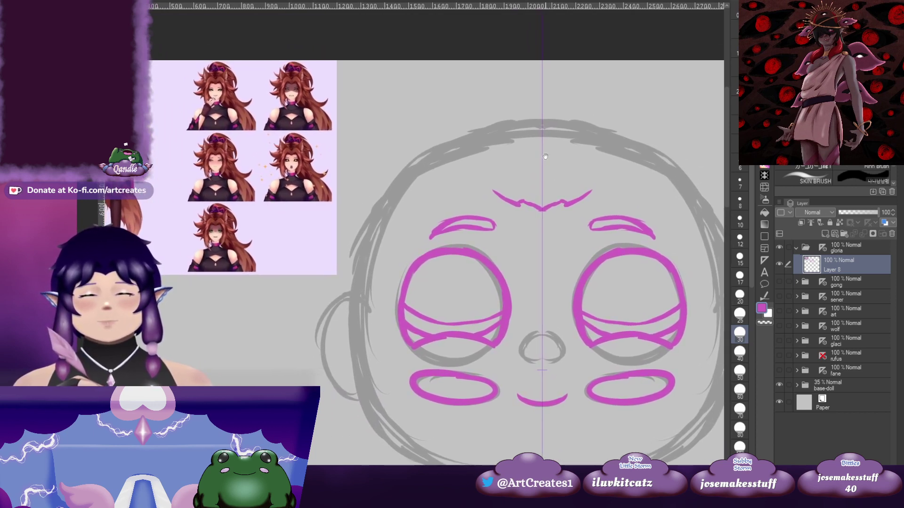
Outline the hair over the crown of the head, ending in a pointed tuft that flares outward above each ear
mouse_move(536, 119)
left_mouse_down()
mouse_move(432, 140)
mouse_move(464, 138)
mouse_move(382, 189)
mouse_move(422, 138)
mouse_move(335, 203)
left_mouse_up()
left_click_drag(398, 186, 371, 209)
left_click_drag(401, 161, 308, 207)
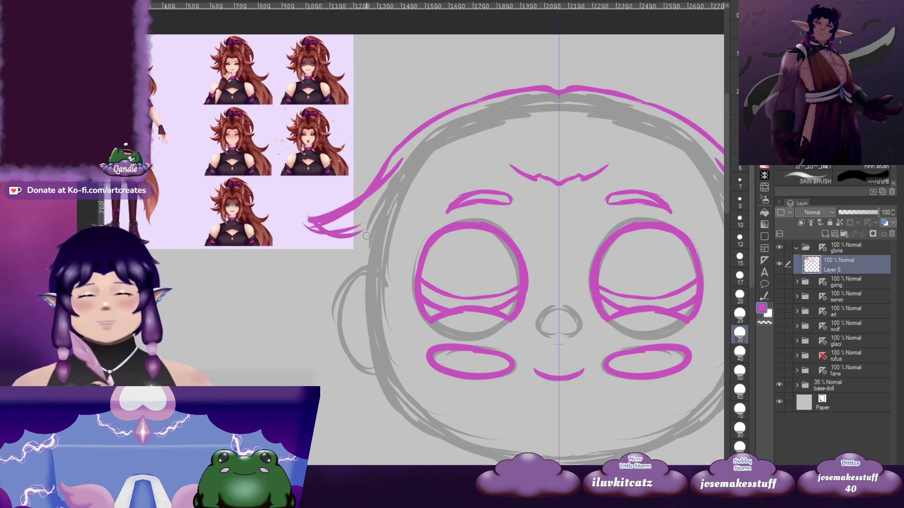
left_click_drag(308, 221, 361, 234)
left_click_drag(382, 196, 398, 147)
left_click_drag(429, 94, 396, 131)
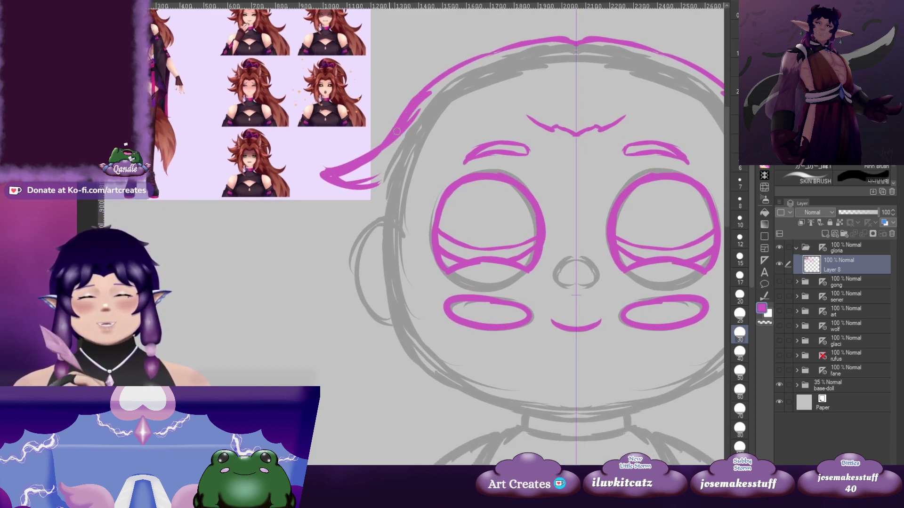
Draw a larger curved hair tuft sweeping outward over each ear down to cheek level
mouse_move(395, 193)
left_mouse_down()
mouse_move(383, 217)
mouse_move(391, 173)
mouse_move(343, 245)
mouse_move(370, 273)
left_mouse_up()
scroll(359, 219, "down", 2)
left_click_drag(319, 258, 404, 250)
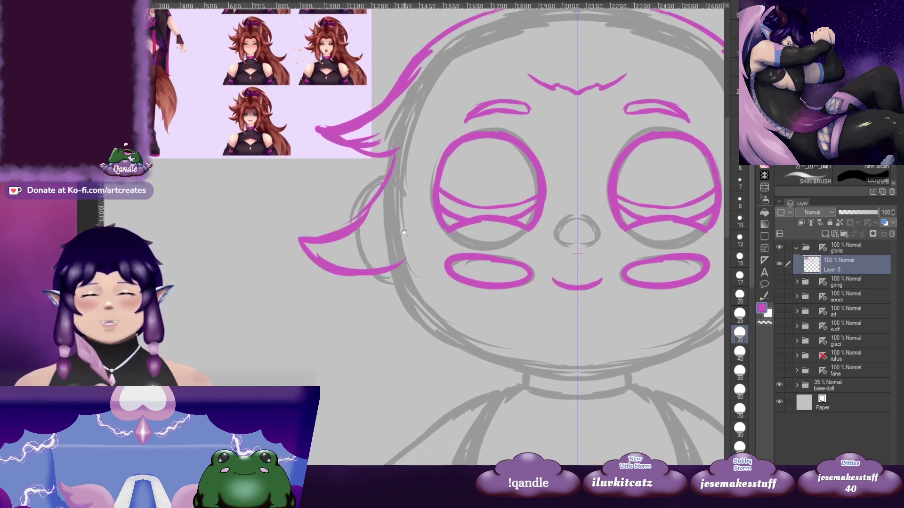
left_click_drag(410, 214, 391, 313)
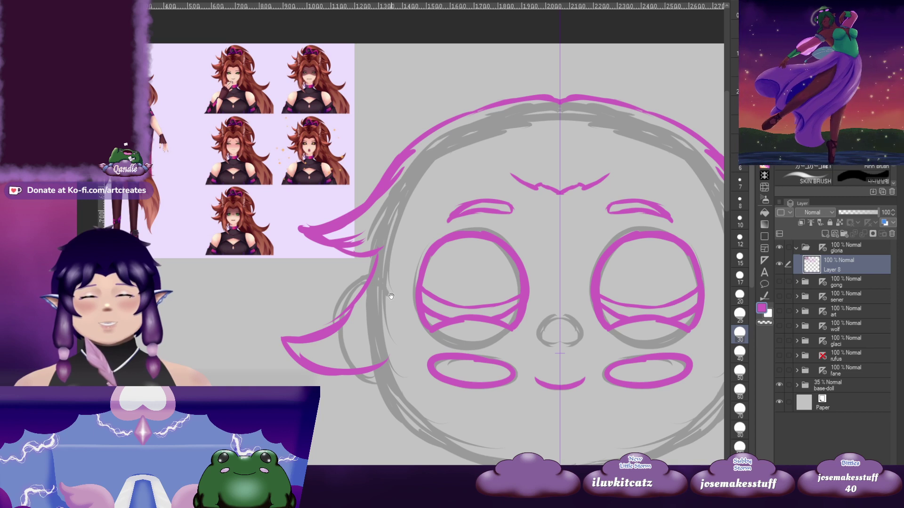
Add smaller spiky hair tufts above the upper flare and between the two large tufts at the sides of the head
scroll(367, 276, "down", 1)
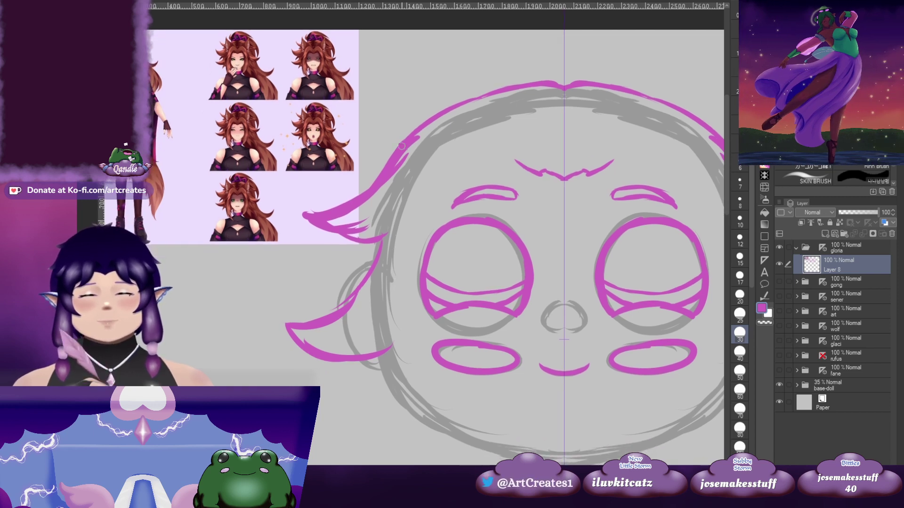
left_click_drag(393, 159, 399, 162)
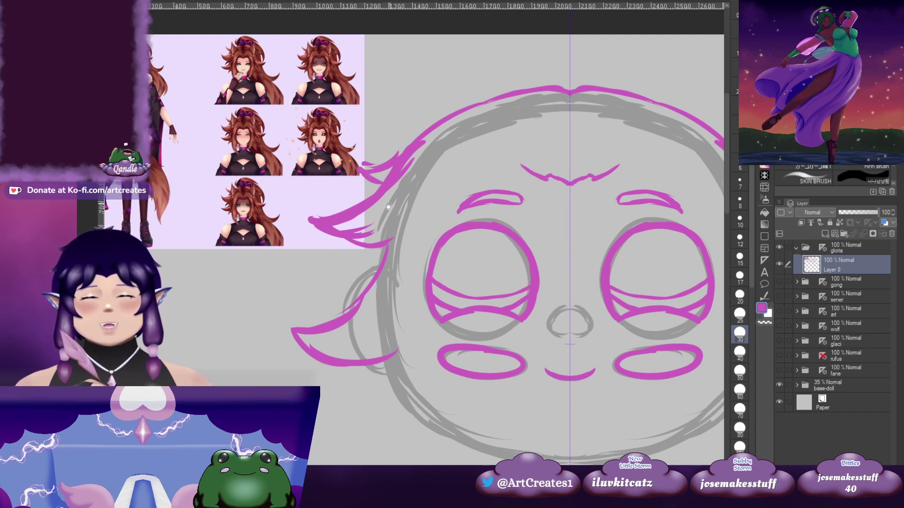
left_click_drag(380, 219, 400, 213)
left_click_drag(401, 160, 357, 155)
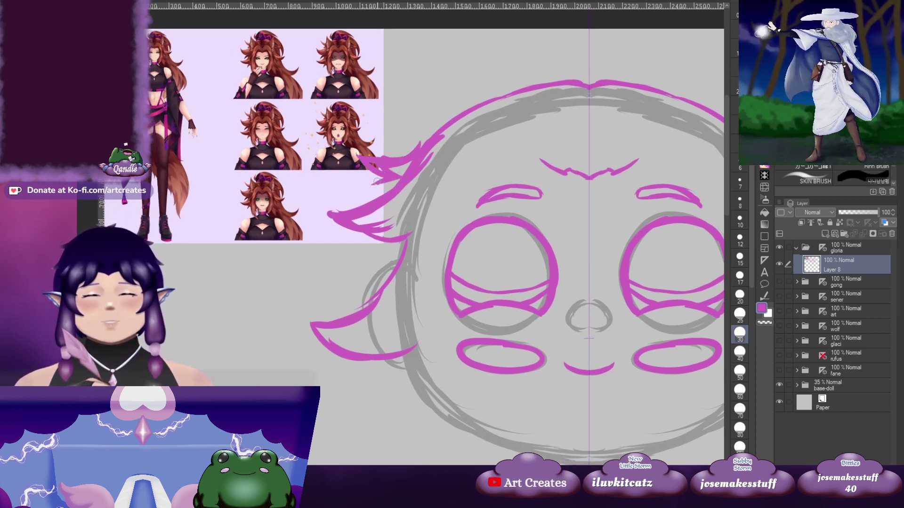
scroll(400, 194, "down", 2)
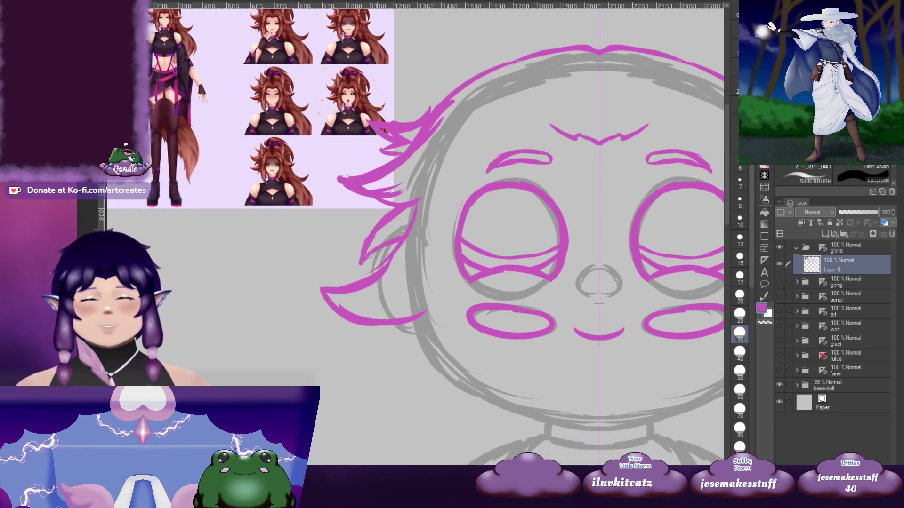
left_click_drag(436, 214, 376, 301)
Draw V-shaped strands rising from the hairline peak and long curved bangs running from their tops down to the outer eyes
left_click_drag(616, 160, 531, 123)
left_click_drag(502, 306, 545, 267)
scroll(545, 267, "right", 5)
scroll(545, 268, "up", 1)
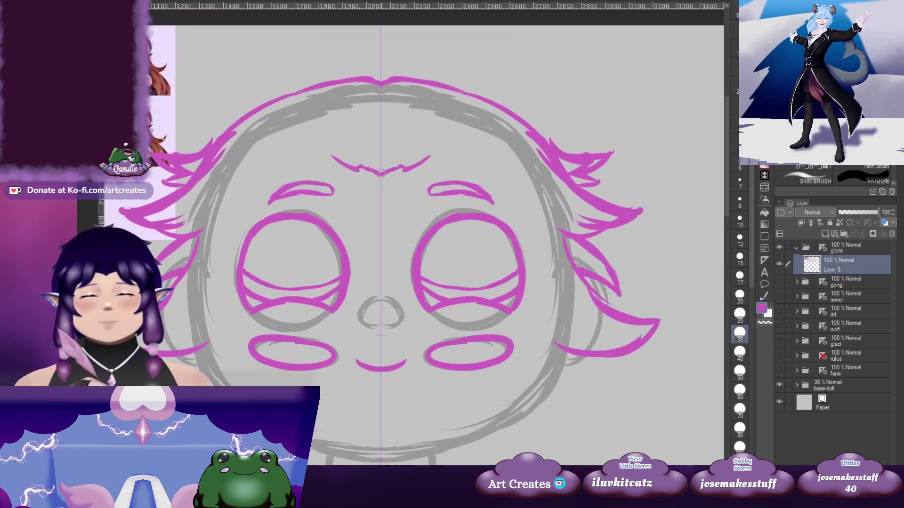
mouse_move(354, 124)
left_mouse_down()
mouse_move(408, 124)
mouse_move(422, 115)
left_mouse_up()
scroll(400, 152, "left", 4)
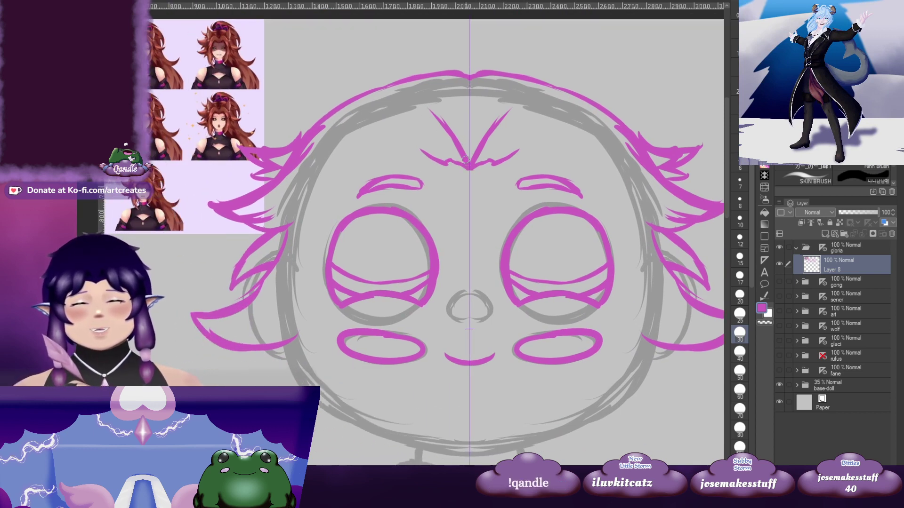
left_click_drag(431, 109, 342, 217)
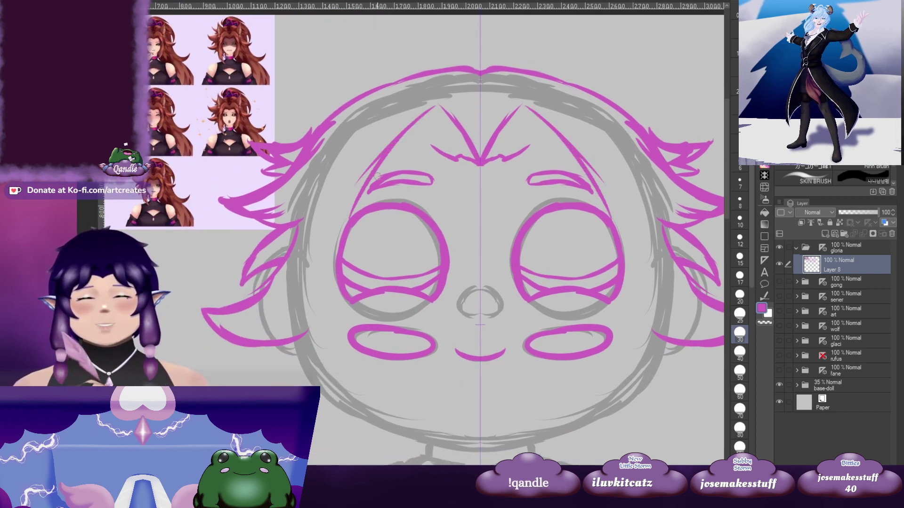
Sketch long side locks curving from the crown past the ears to pointed tips below the jaw
scroll(447, 130, "up", 1)
scroll(447, 130, "left", 1)
mouse_move(444, 117)
left_mouse_down()
mouse_move(413, 101)
mouse_move(354, 126)
mouse_move(294, 238)
left_mouse_up()
mouse_move(329, 181)
left_mouse_down()
mouse_move(358, 113)
mouse_move(337, 148)
mouse_move(286, 311)
mouse_move(323, 412)
left_mouse_up()
mouse_move(278, 302)
left_mouse_down()
mouse_move(296, 362)
mouse_move(330, 376)
left_mouse_up()
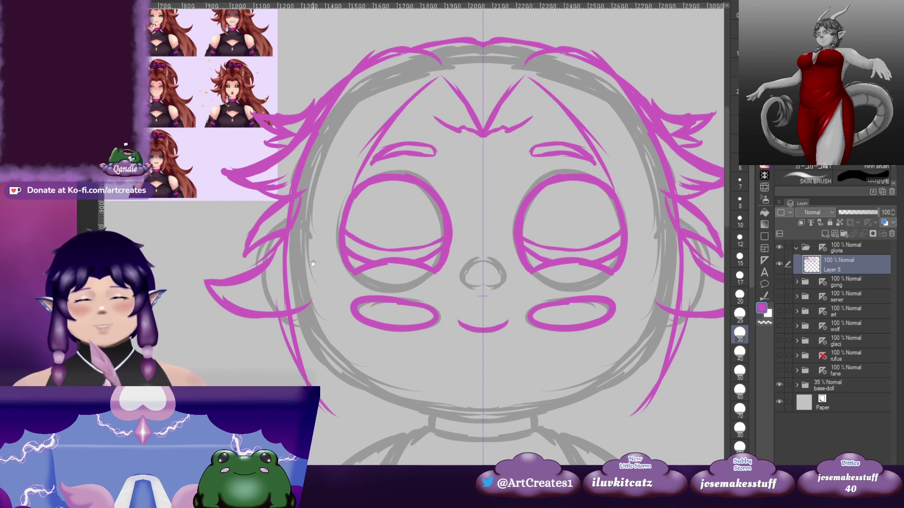
Draw the inner edges of the side locks from the bangs beside the eyes down to the pointed tips
left_click_drag(337, 262, 318, 253)
left_click_drag(347, 143, 309, 299)
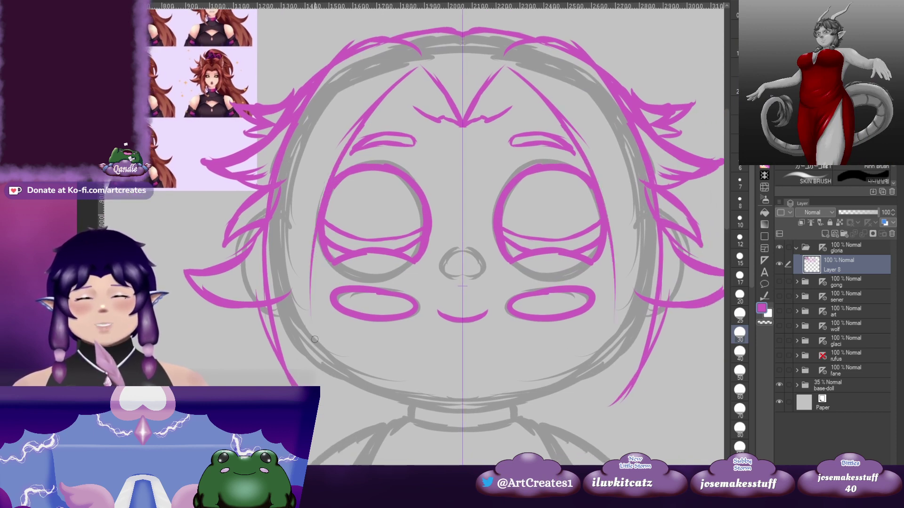
left_click_drag(328, 347, 315, 299)
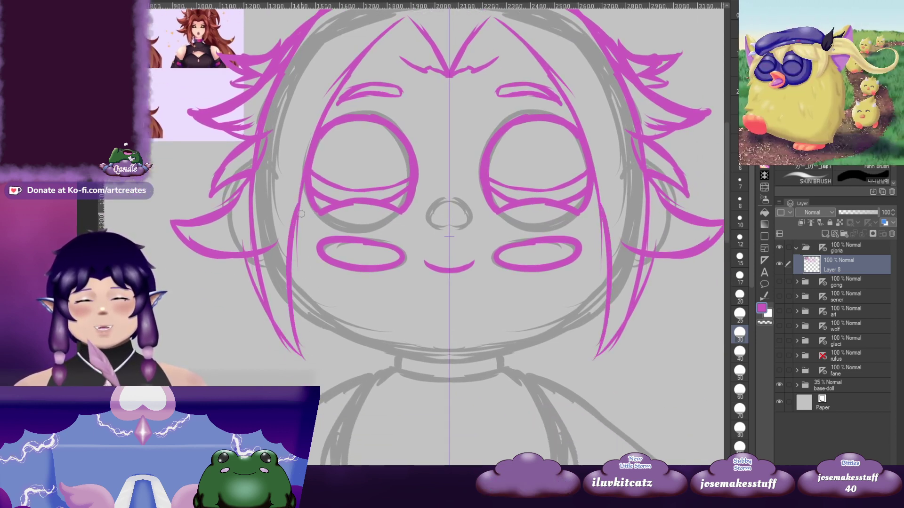
left_click_drag(294, 185, 297, 333)
left_click_drag(494, 186, 472, 254)
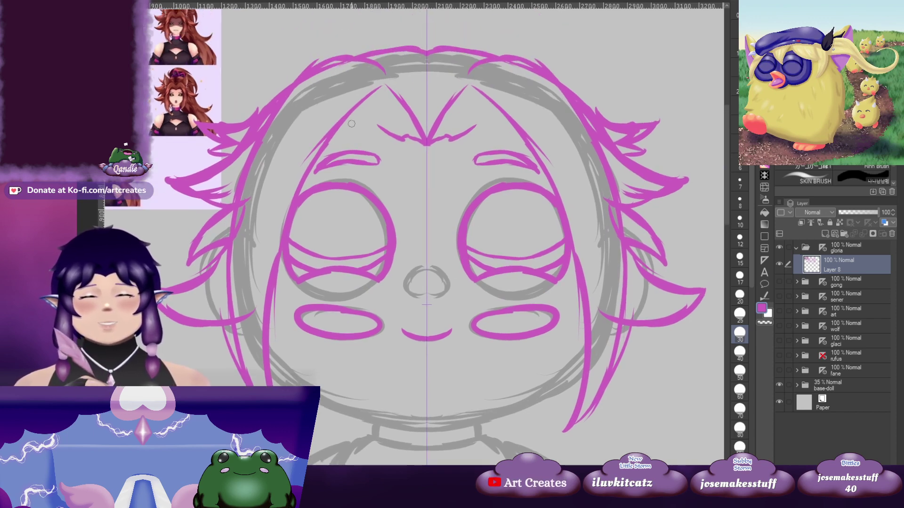
Extend the hairline from the central peak out to the bangs and thicken the V-shaped strands, joining them to the crown curves
left_click_drag(459, 137, 520, 123)
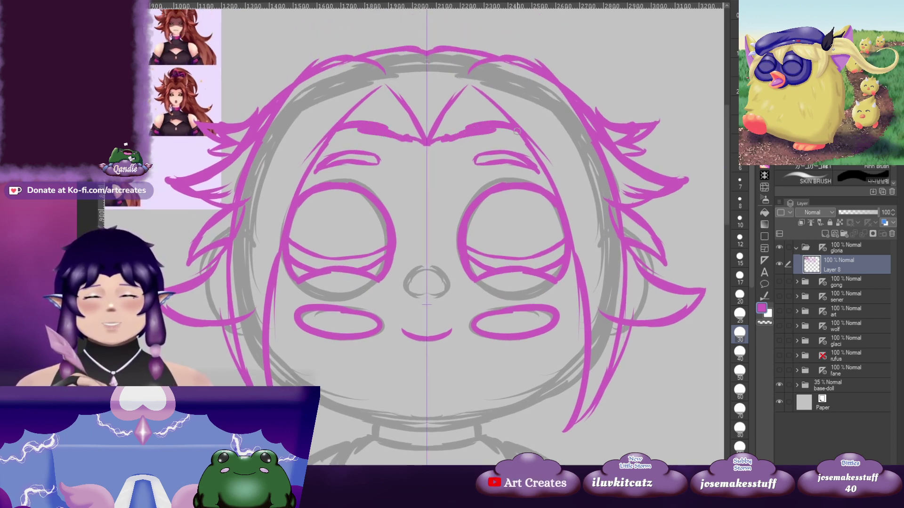
left_click_drag(460, 79, 455, 95)
left_click_drag(382, 90, 420, 158)
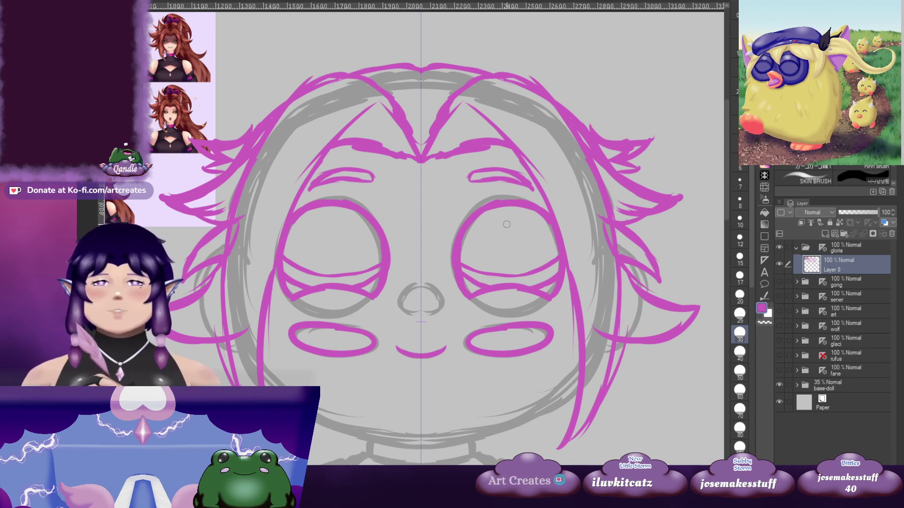
mouse_move(493, 270)
left_mouse_down()
mouse_move(487, 174)
mouse_move(480, 282)
left_mouse_up()
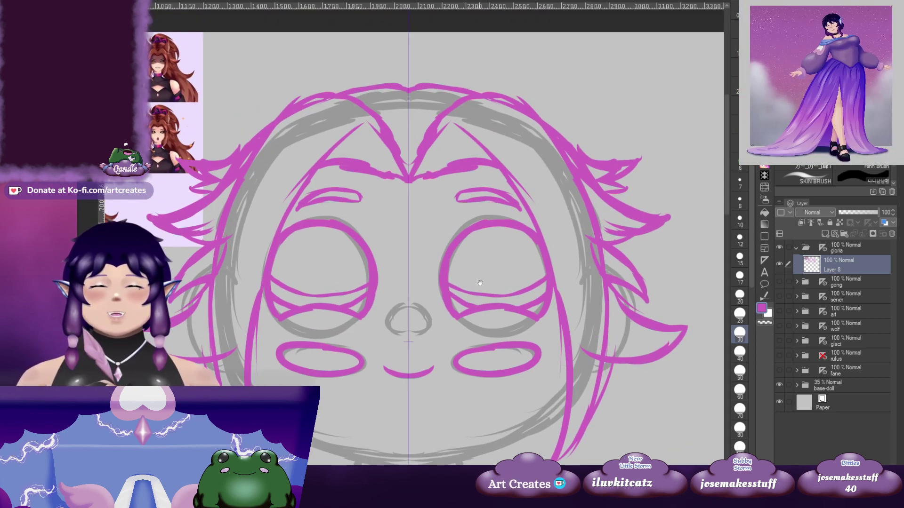
left_click_drag(393, 344, 491, 252)
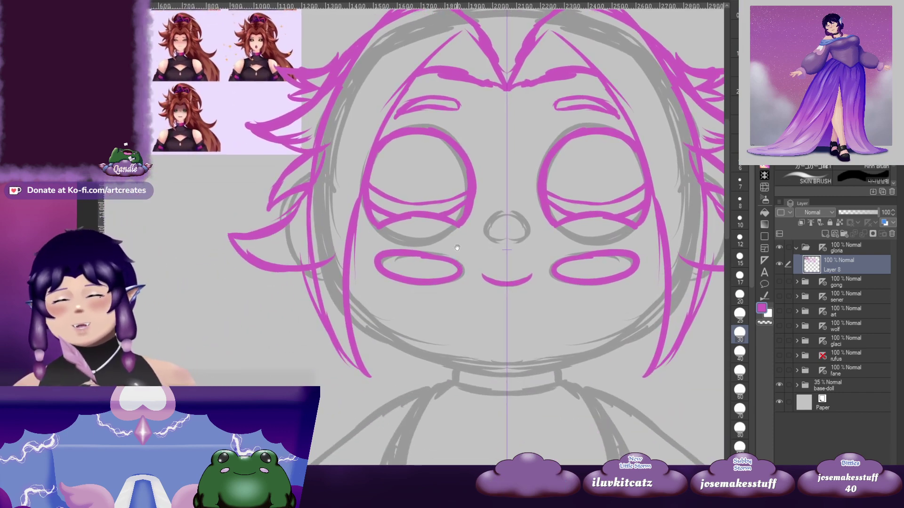
left_click_drag(565, 193, 418, 278)
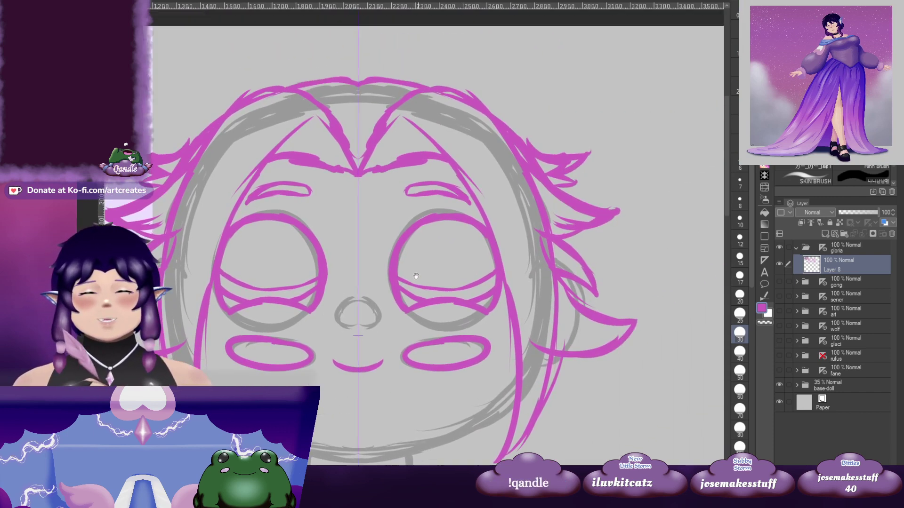
left_click_drag(523, 156, 486, 203)
left_click_drag(511, 172, 651, 147)
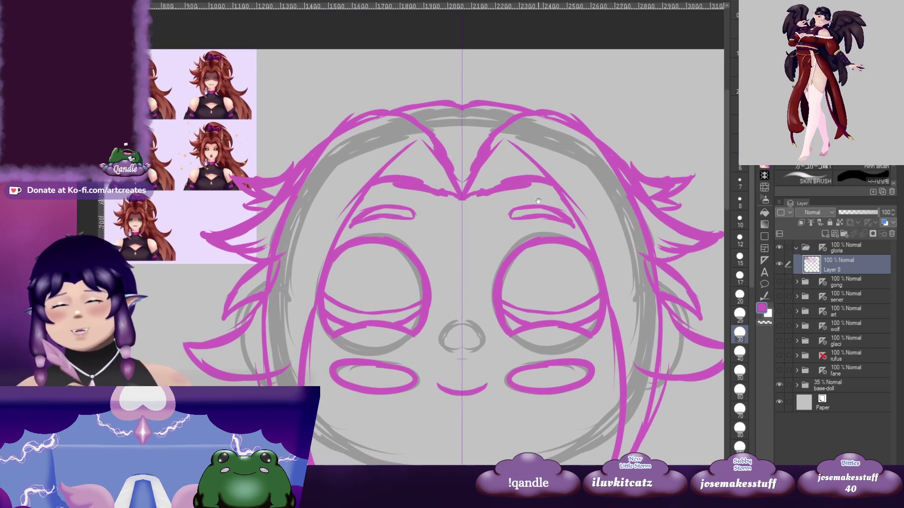
Draw the outer outline of tall pointed animal ears rising from the hair on both sides of the head
left_click_drag(635, 217, 447, 214)
left_click_drag(398, 126, 442, 55)
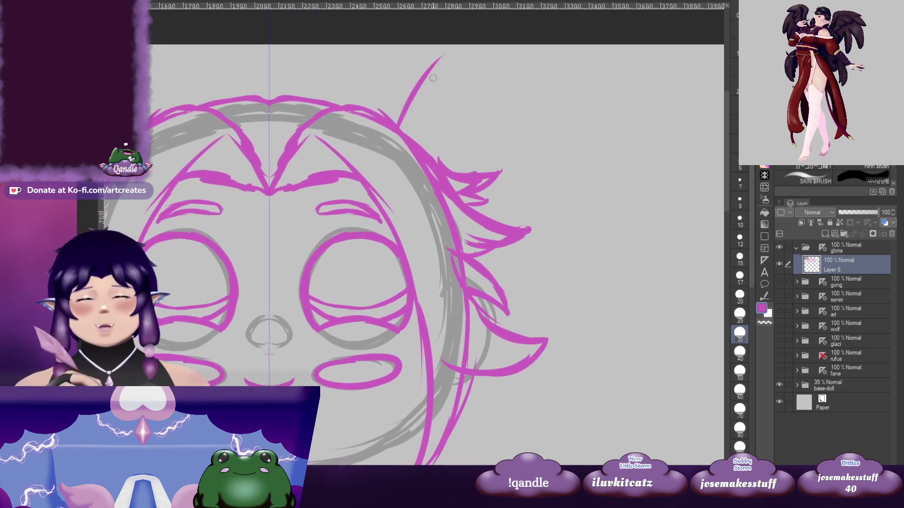
left_click_drag(411, 107, 438, 64)
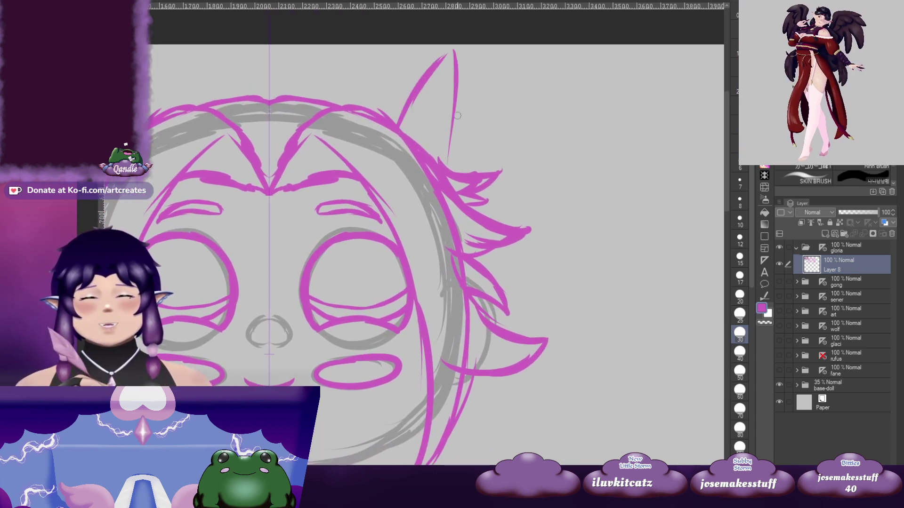
left_click_drag(457, 97, 450, 204)
Sketch the inner edge lines and jagged fur tufts inside both pointed ears
mouse_move(414, 112)
left_mouse_down()
mouse_move(428, 121)
mouse_move(449, 67)
mouse_move(455, 73)
left_mouse_up()
mouse_move(425, 178)
left_mouse_down()
mouse_move(569, 183)
mouse_move(520, 152)
left_mouse_up()
left_click_drag(540, 41, 500, 122)
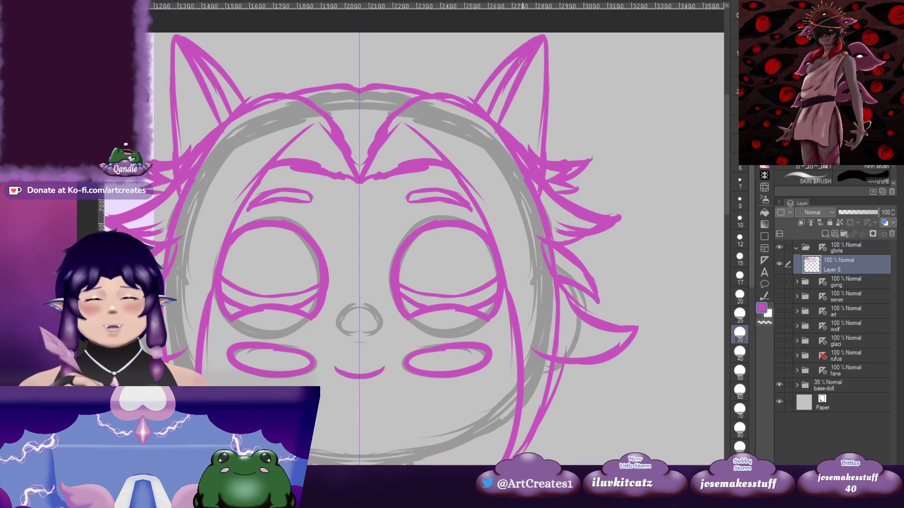
left_click_drag(524, 61, 500, 120)
left_click_drag(518, 80, 508, 122)
mouse_move(520, 109)
left_mouse_down()
mouse_move(512, 103)
mouse_move(528, 87)
mouse_move(522, 104)
left_mouse_up()
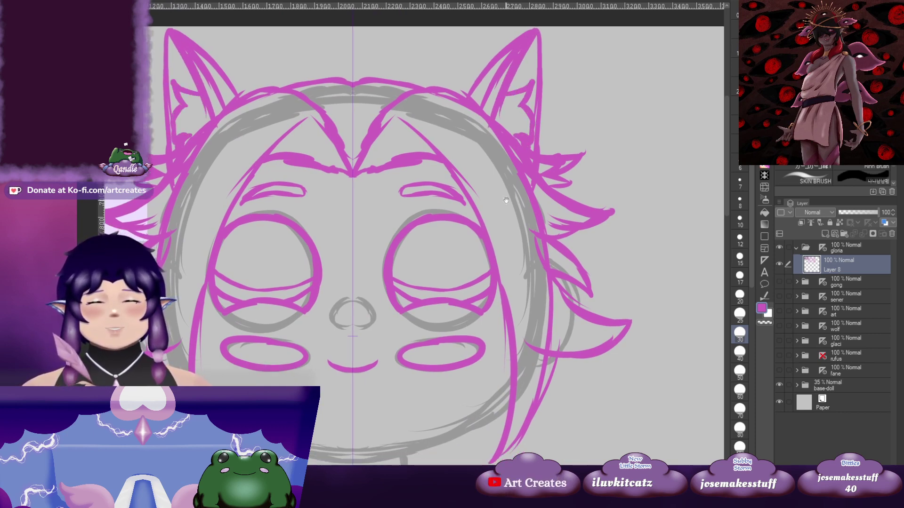
Turn off the symmetry ruler on the gloria folder and lengthen the tip of one side lock below the jaw
left_click_drag(423, 195, 551, 185)
mouse_move(407, 198)
left_mouse_down()
mouse_move(557, 178)
mouse_move(614, 185)
left_mouse_up()
mouse_move(546, 244)
left_mouse_down()
mouse_move(536, 207)
mouse_move(404, 134)
mouse_move(242, 175)
left_mouse_up()
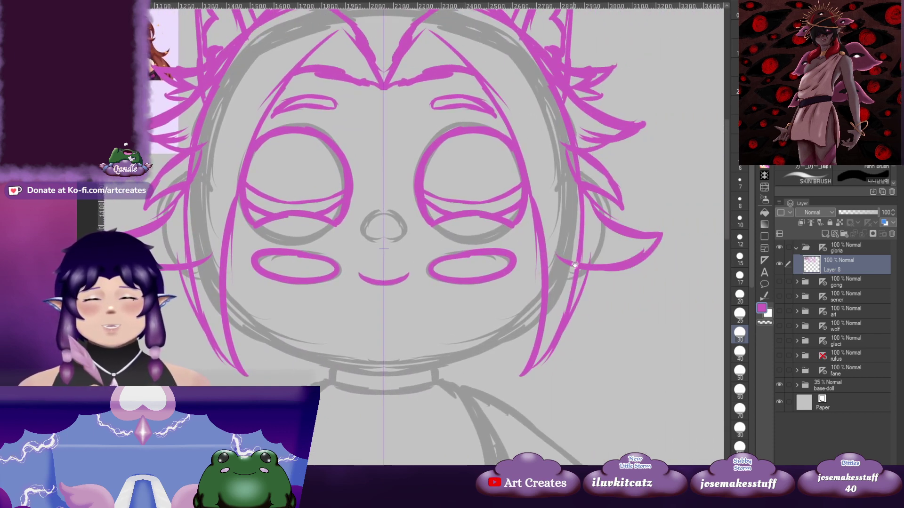
left_click(824, 248)
mouse_move(223, 286)
left_mouse_down()
mouse_move(283, 212)
mouse_move(295, 211)
mouse_move(328, 320)
left_mouse_up()
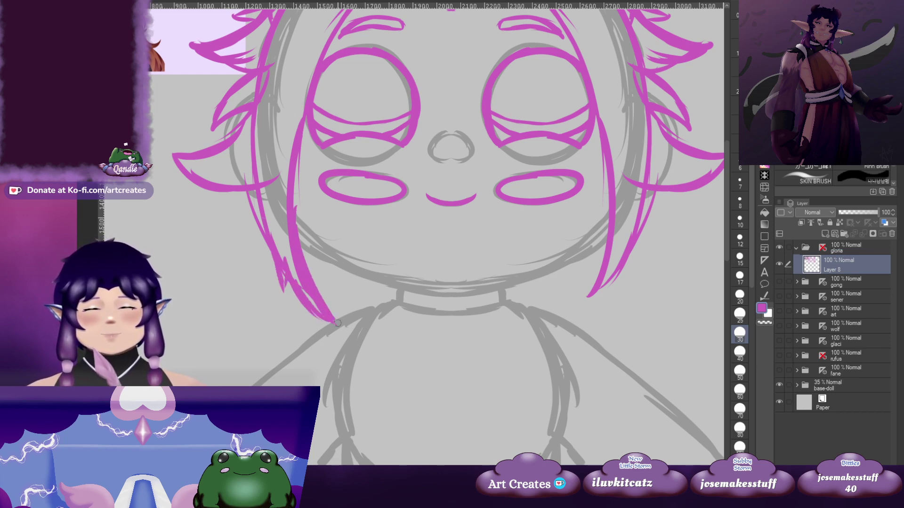
left_click_drag(600, 208, 526, 301)
Sketch a low arch of hair on the crown between the ears, with a curled tuft rising above it
mouse_move(451, 261)
left_mouse_down()
mouse_move(458, 354)
mouse_move(543, 384)
left_mouse_up()
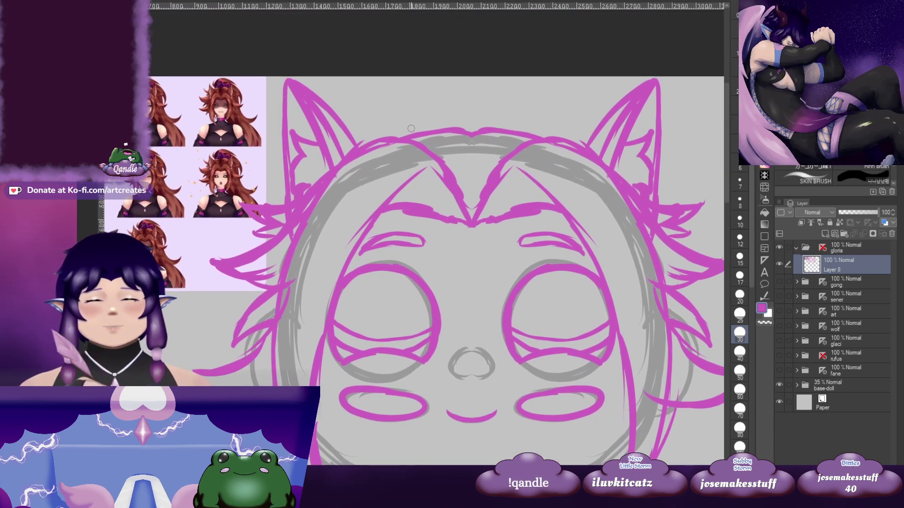
mouse_move(404, 124)
left_mouse_down()
mouse_move(505, 104)
mouse_move(505, 127)
left_mouse_up()
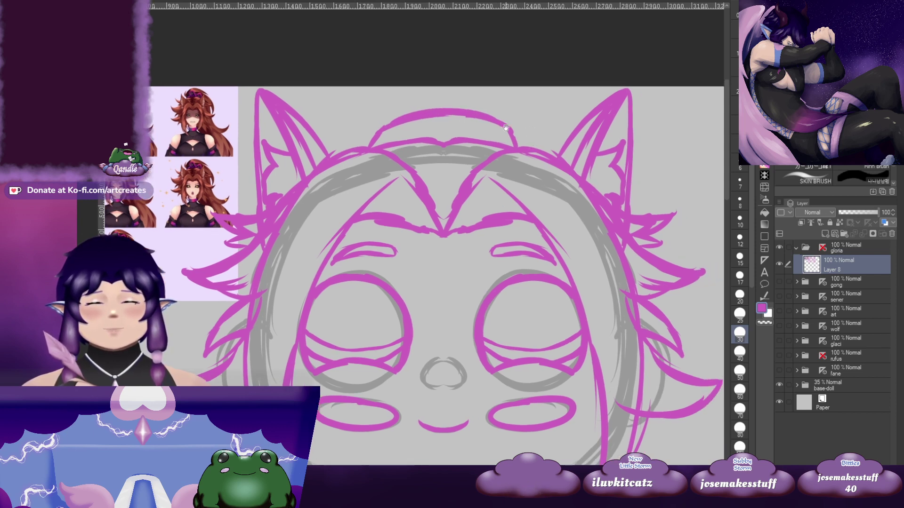
mouse_move(368, 141)
left_mouse_down()
mouse_move(381, 95)
mouse_move(435, 87)
mouse_move(529, 100)
mouse_move(519, 115)
left_mouse_up()
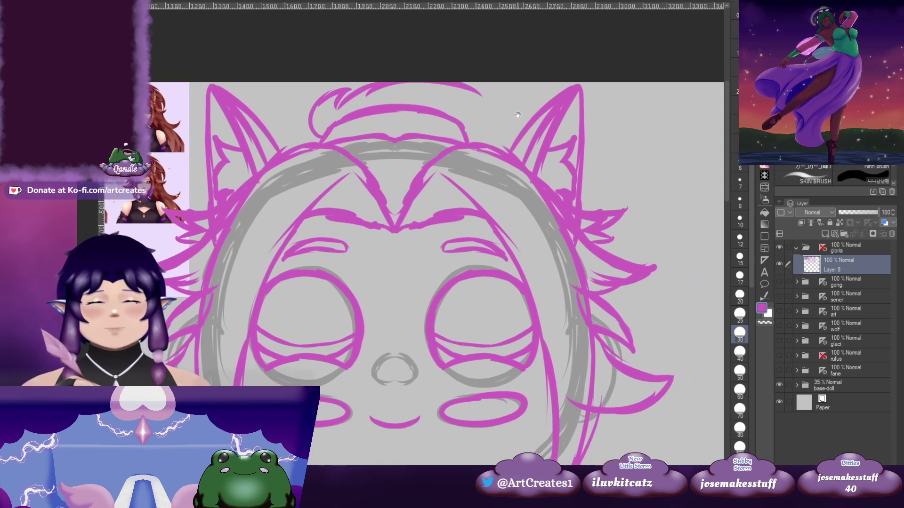
key("ctrl+z")
key("ctrl+z")
Draw the long swept strand over the crown arch and finish its end with jagged tips beside the ear
mouse_move(343, 103)
left_mouse_down()
mouse_move(454, 88)
mouse_move(494, 105)
left_mouse_up()
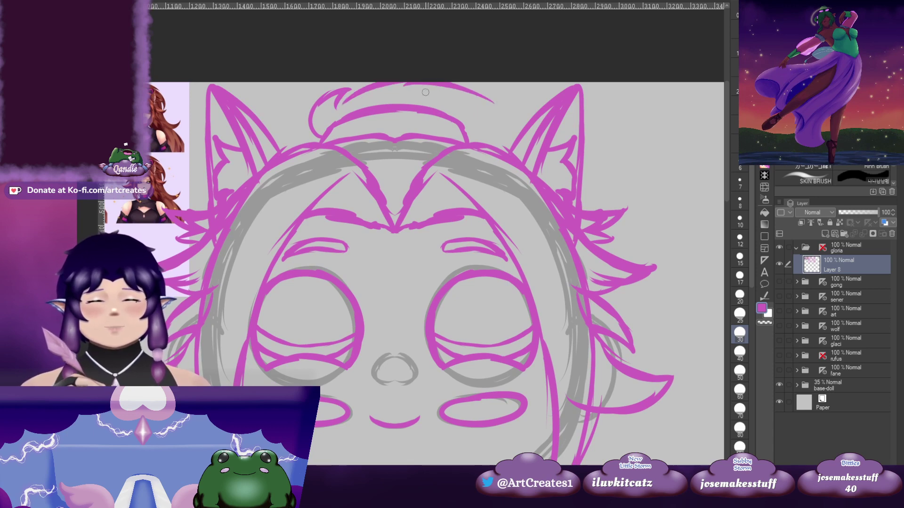
left_click_drag(372, 88, 485, 112)
mouse_move(433, 81)
left_mouse_down()
mouse_move(464, 116)
mouse_move(474, 113)
left_mouse_up()
left_click_drag(501, 128, 444, 115)
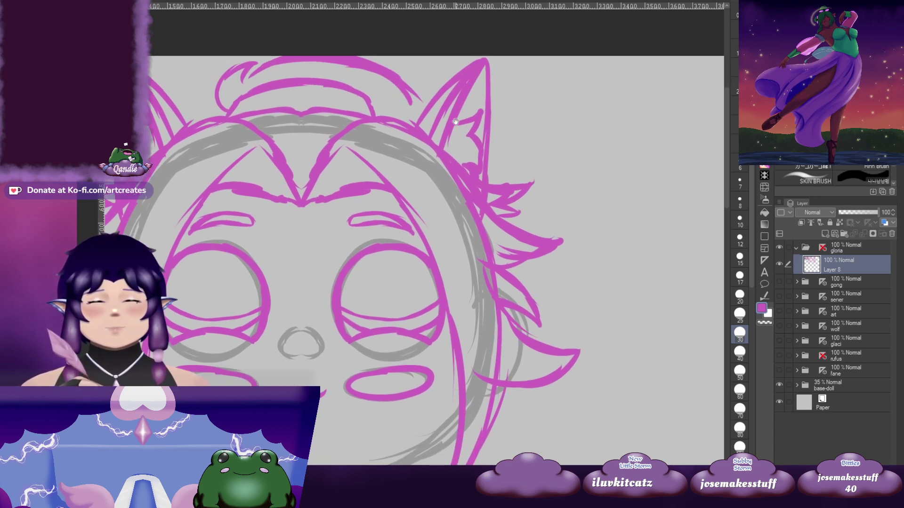
left_click_drag(407, 90, 422, 110)
left_click_drag(634, 189, 531, 139)
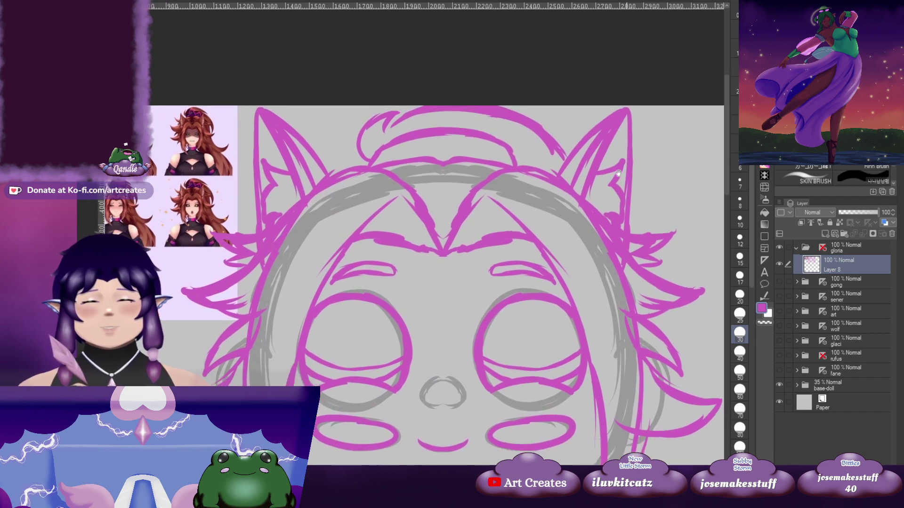
mouse_move(581, 163)
left_mouse_down()
mouse_move(514, 133)
mouse_move(544, 239)
left_mouse_up()
mouse_move(522, 177)
left_mouse_down()
mouse_move(666, 191)
mouse_move(688, 212)
mouse_move(659, 172)
mouse_move(493, 79)
mouse_move(516, 83)
mouse_move(514, 146)
left_mouse_up()
key("ctrl+z")
key("ctrl+z")
left_click_drag(476, 105, 466, 83)
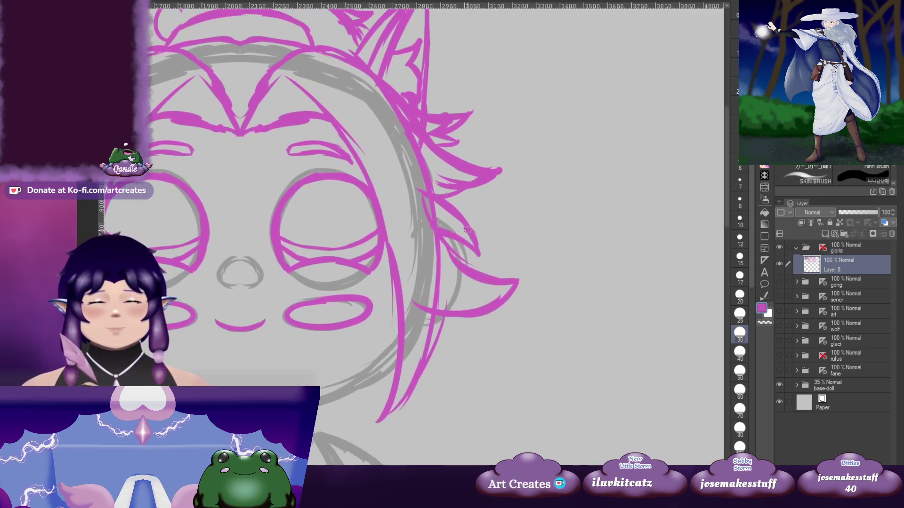
left_click_drag(474, 208, 562, 239)
left_click_drag(565, 282, 561, 165)
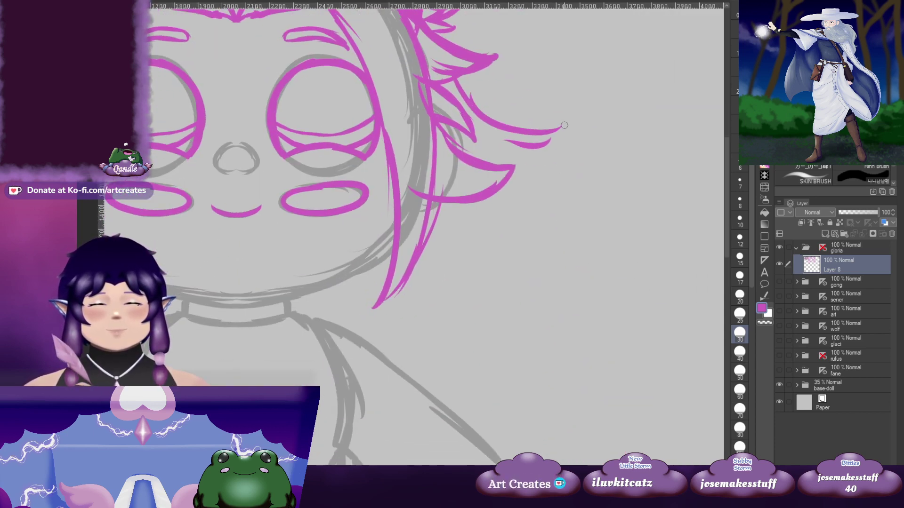
mouse_move(464, 154)
left_mouse_down()
mouse_move(625, 288)
mouse_move(467, 236)
left_mouse_up()
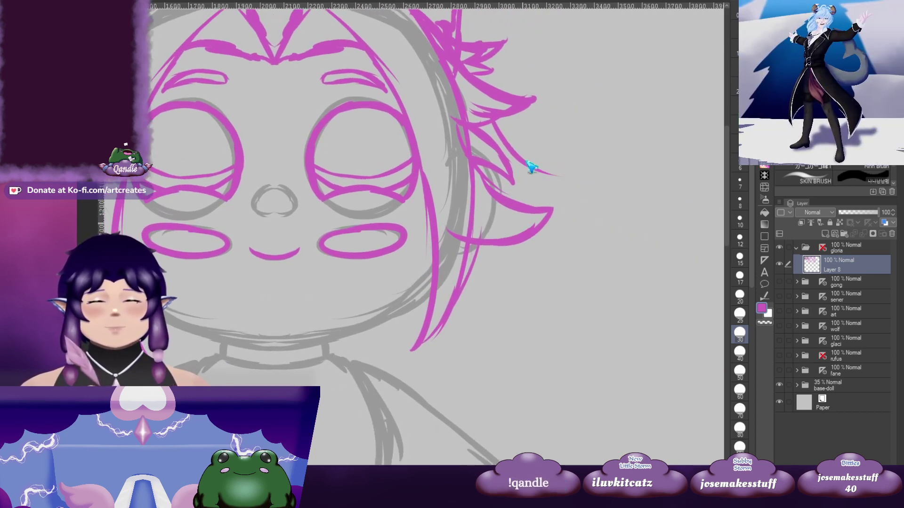
Join the side hair spikes with a short vertical line and draw the ponytail's wavy outer edge sweeping out and down toward the hand
left_click_drag(503, 119, 513, 200)
mouse_move(548, 249)
left_mouse_down()
mouse_move(532, 202)
mouse_move(638, 249)
mouse_move(545, 307)
left_mouse_up()
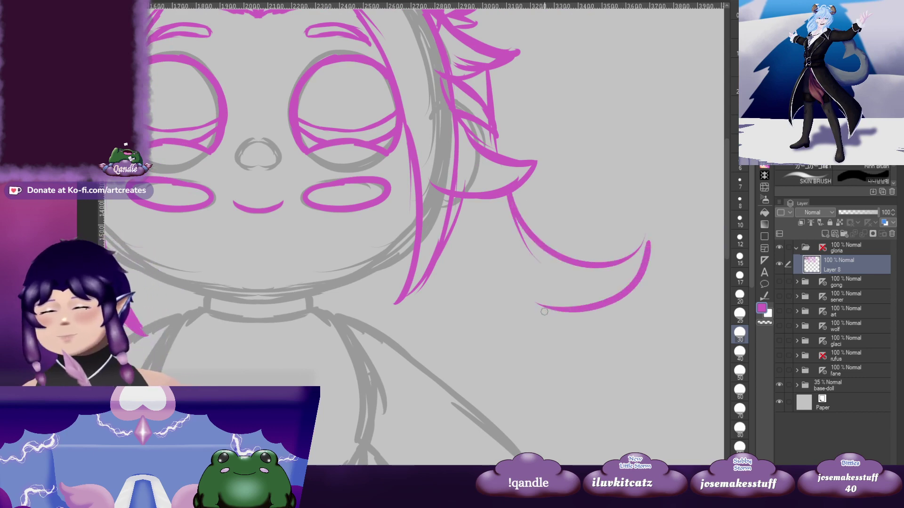
scroll(546, 314, "down", 1)
mouse_move(607, 345)
left_mouse_down()
mouse_move(601, 341)
mouse_move(651, 338)
mouse_move(609, 277)
left_mouse_up()
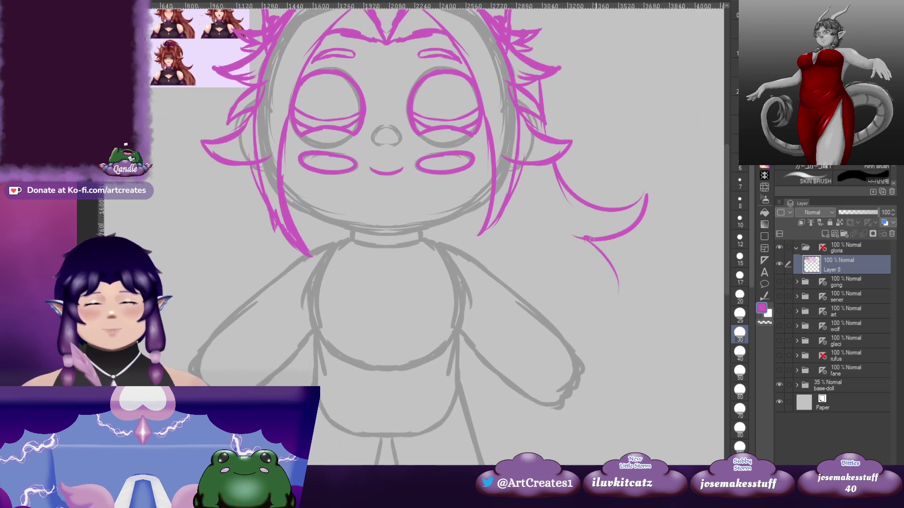
left_click_drag(592, 239, 577, 350)
Draw the ponytail's inner edge from beside the neck down across the arm to its forked tips, and reinforce its outer curve
left_click_drag(539, 272, 565, 268)
left_click_drag(483, 250, 487, 253)
mouse_move(553, 285)
left_mouse_down()
mouse_move(550, 263)
mouse_move(521, 315)
mouse_move(606, 321)
left_mouse_up()
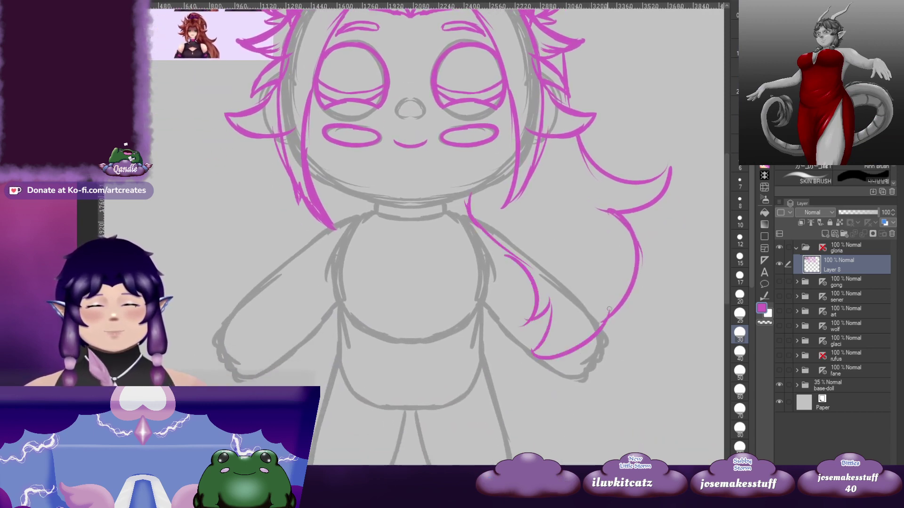
left_click_drag(566, 219, 555, 299)
left_click_drag(448, 298, 502, 317)
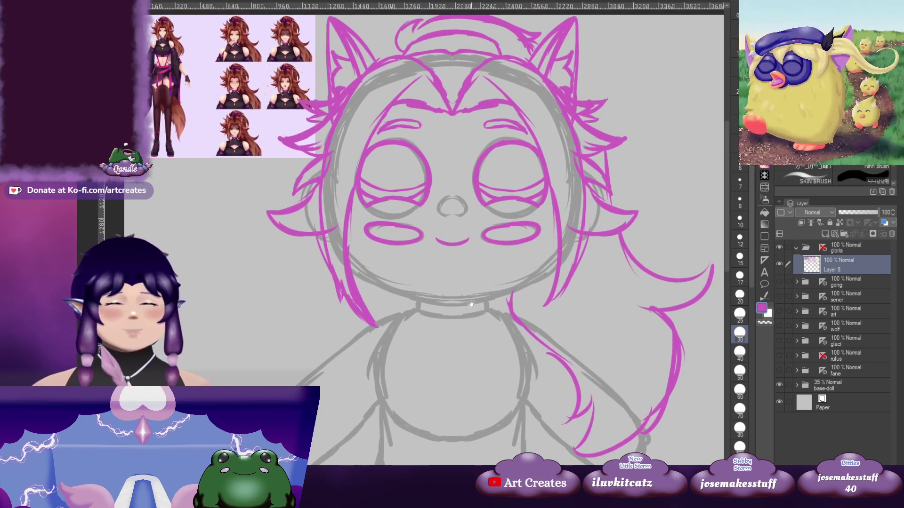
Turn the symmetry ruler on the gloria folder back on and make its sketch layer active
left_click(822, 248)
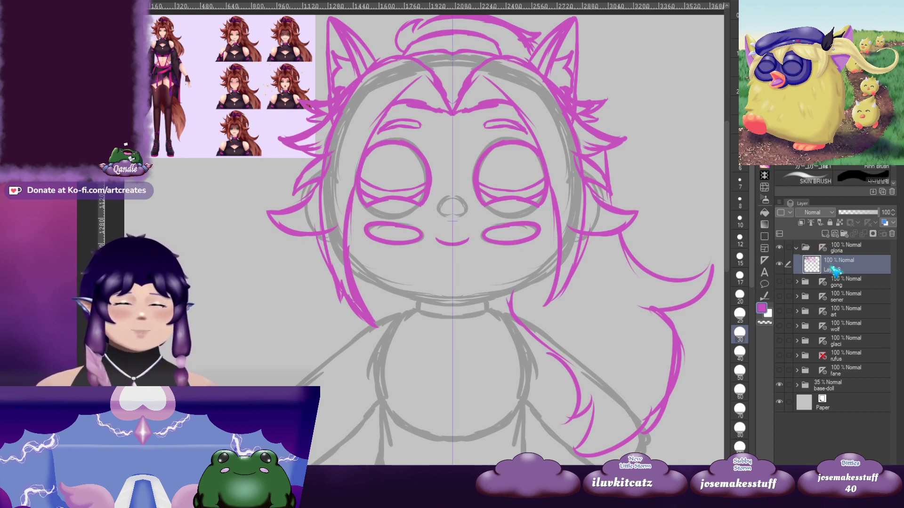
scroll(648, 311, "down", 3)
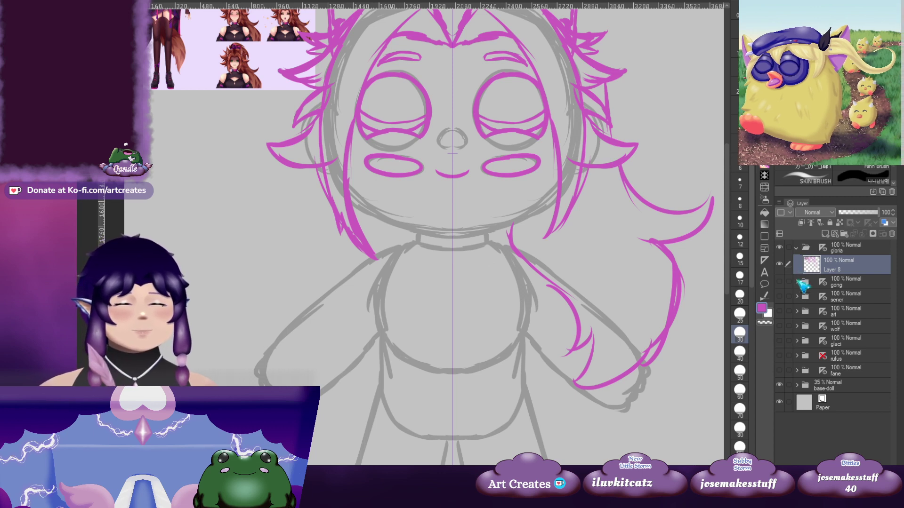
left_click(842, 251)
left_click(846, 269)
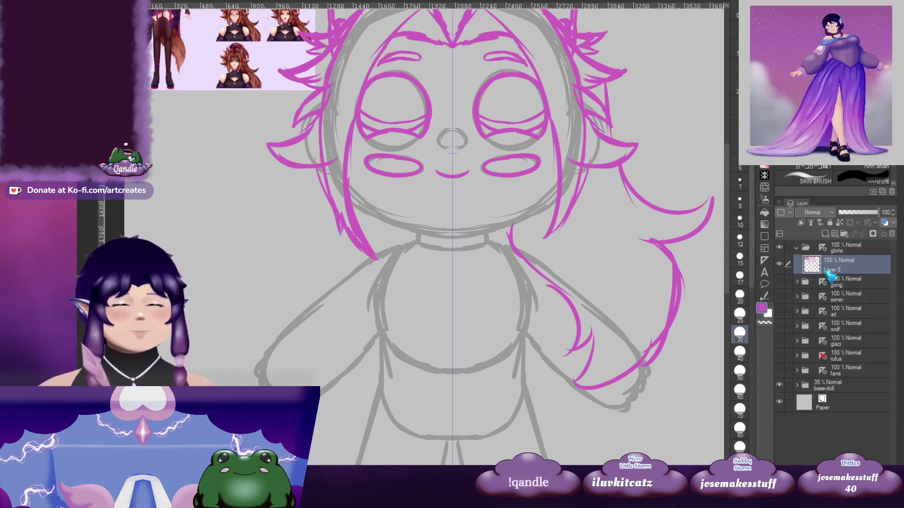
scroll(559, 227, "up", 5)
left_click_drag(553, 340, 405, 337)
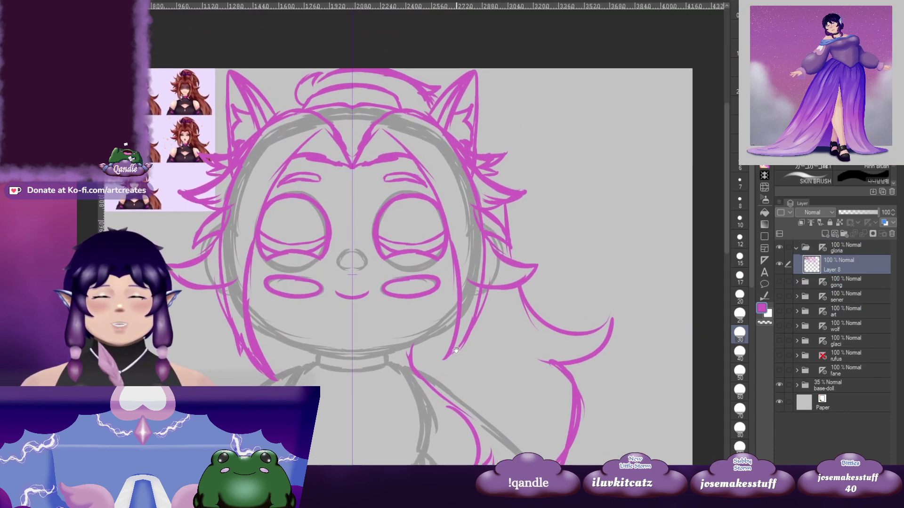
left_click_drag(283, 340, 385, 280)
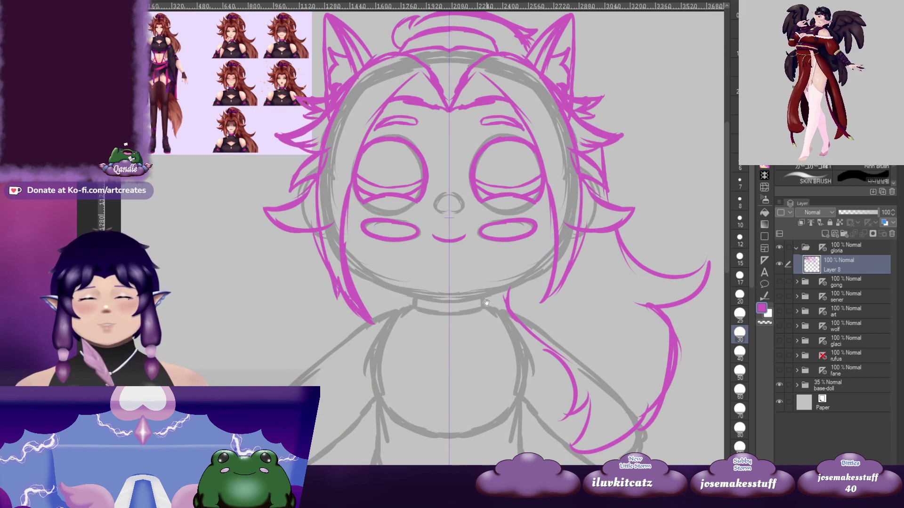
left_click(780, 265)
left_click(781, 265)
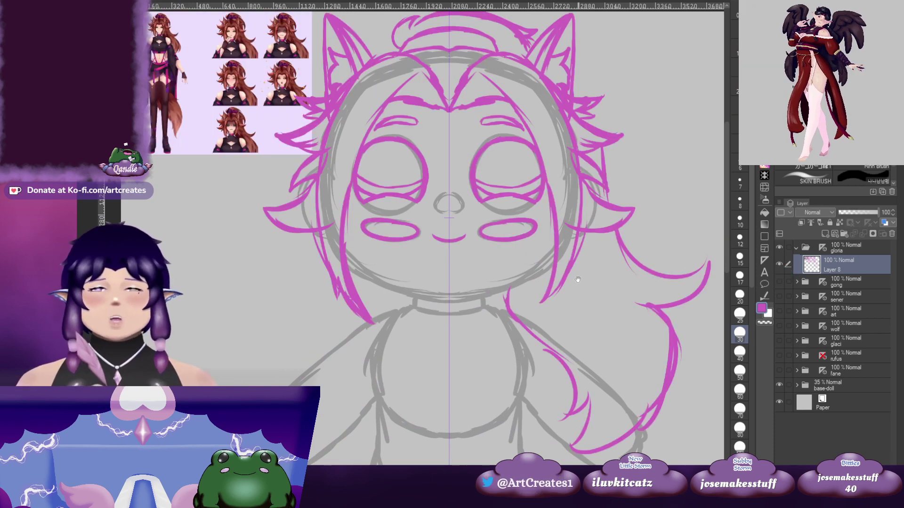
left_click_drag(577, 280, 535, 273)
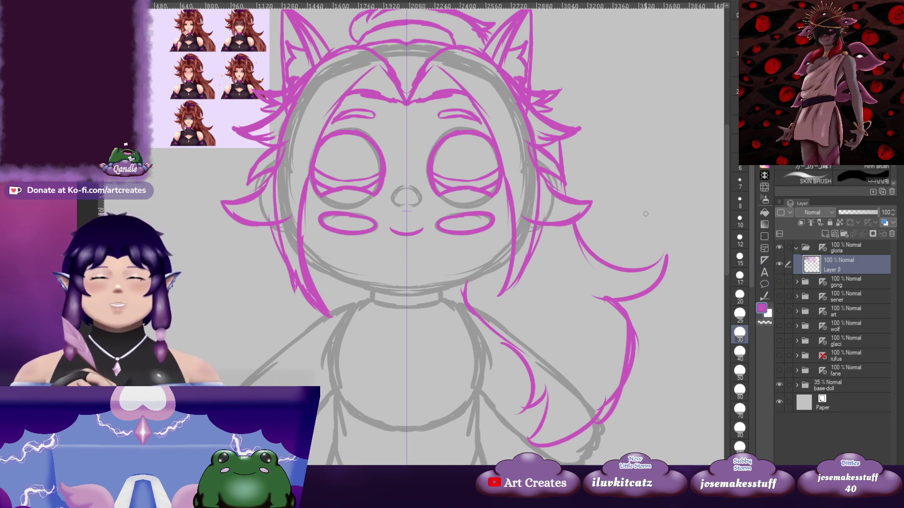
Trace the jawline between the side locks and draw the short sides of the neck with mirrored strokes
left_click_drag(406, 310, 416, 280)
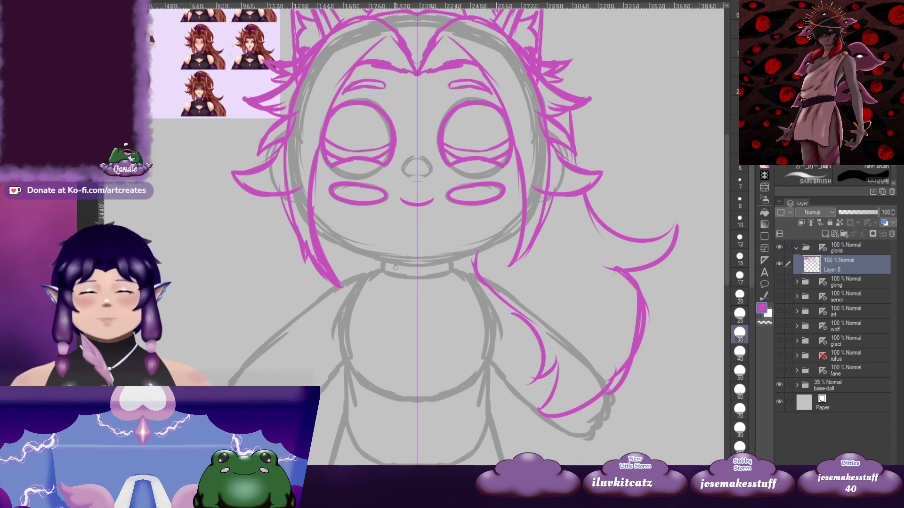
mouse_move(312, 224)
left_mouse_down()
mouse_move(361, 254)
mouse_move(421, 261)
mouse_move(497, 227)
mouse_move(401, 252)
left_mouse_up()
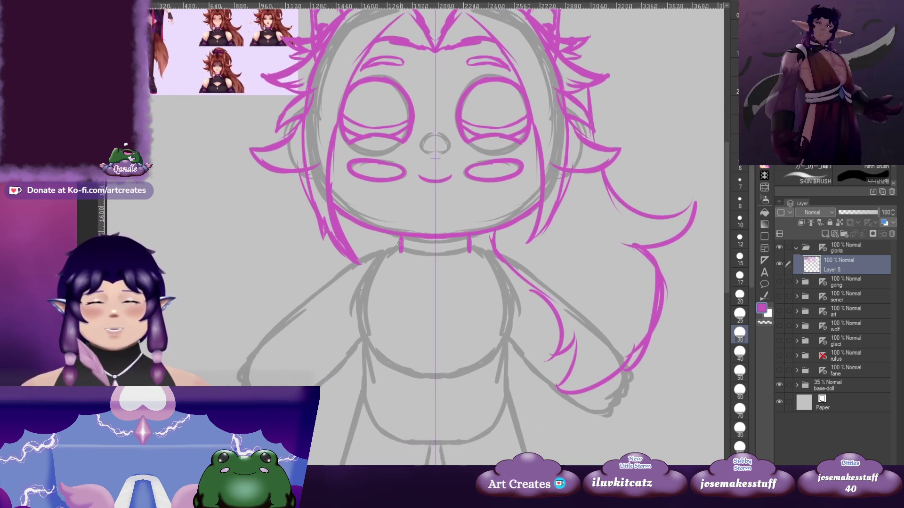
left_click_drag(458, 272, 510, 241)
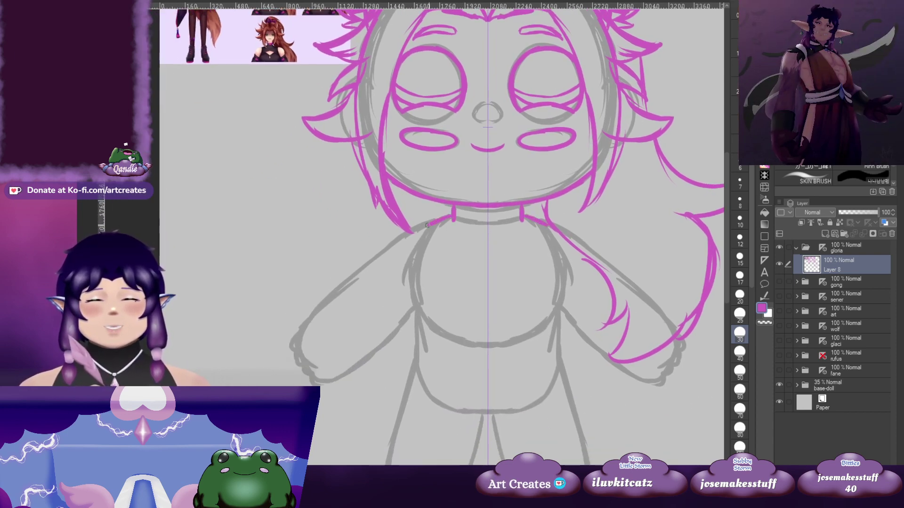
Draw the outward-curving sides of the chest from the shoulders to the armpits, undoing and redrawing the strokes for a cleaner line
mouse_move(427, 225)
left_mouse_down()
mouse_move(432, 347)
mouse_move(390, 226)
mouse_move(375, 273)
left_mouse_up()
key("ctrl+z")
key("ctrl+z")
mouse_move(392, 212)
left_mouse_down()
mouse_move(379, 231)
mouse_move(380, 278)
left_mouse_up()
key("ctrl+z")
mouse_move(391, 209)
left_mouse_down()
mouse_move(377, 231)
mouse_move(371, 273)
mouse_move(390, 284)
mouse_move(373, 252)
left_mouse_up()
left_click_drag(559, 278, 556, 240)
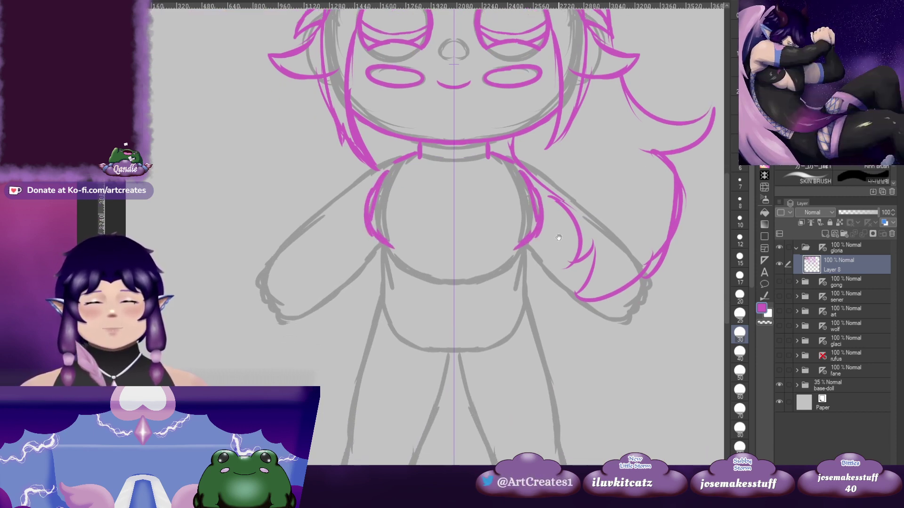
key("ctrl+z")
key("ctrl+z")
key("ctrl+z")
key("ctrl+z")
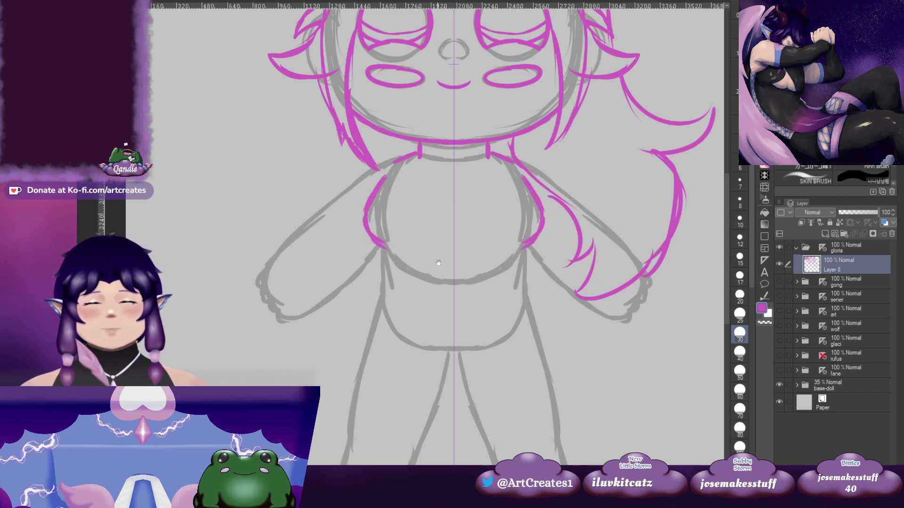
Extend the torso sides from the armpits down to the waist
left_click_drag(438, 263, 434, 240)
left_click_drag(499, 232, 510, 217)
left_click_drag(387, 210, 390, 236)
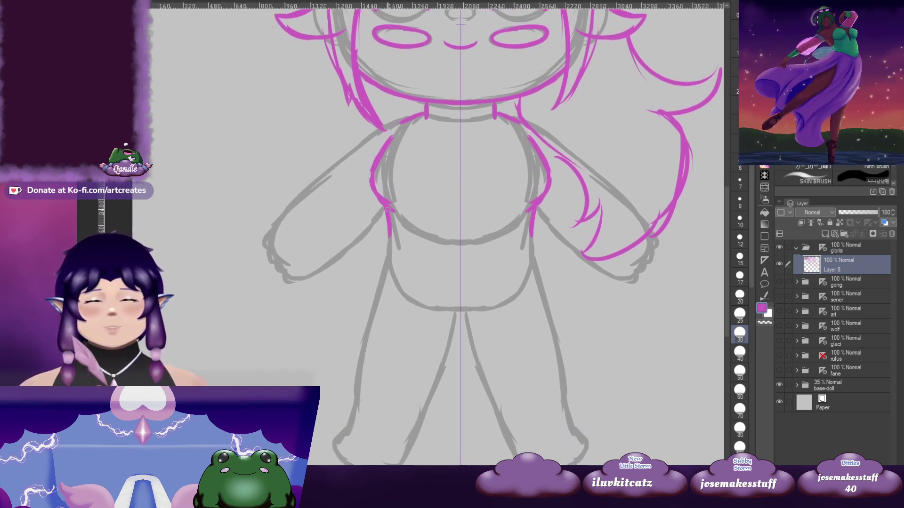
Trace both arms over the base doll, from the shoulders around the scalloped fingers and back along the underside
left_click_drag(533, 195, 600, 211)
left_click_drag(478, 133, 369, 212)
left_click_drag(332, 255, 337, 269)
left_click_drag(346, 273, 346, 259)
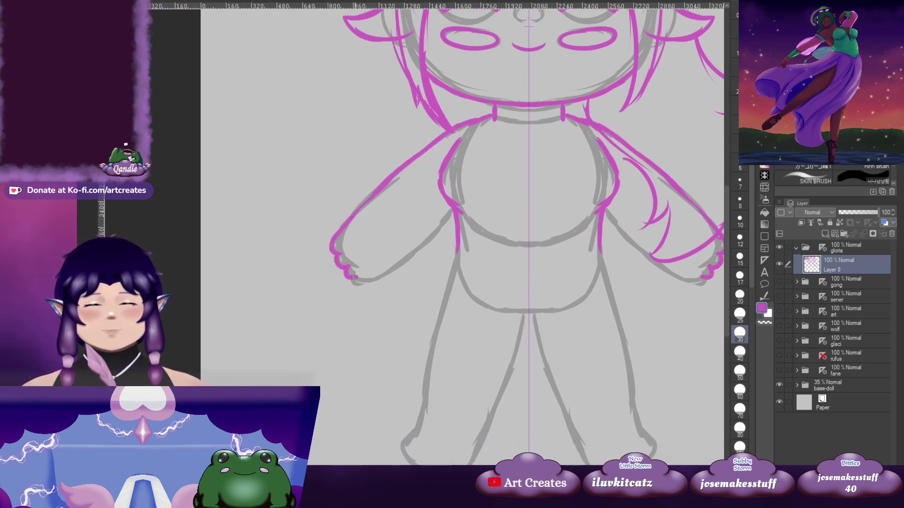
left_click_drag(391, 278, 366, 281)
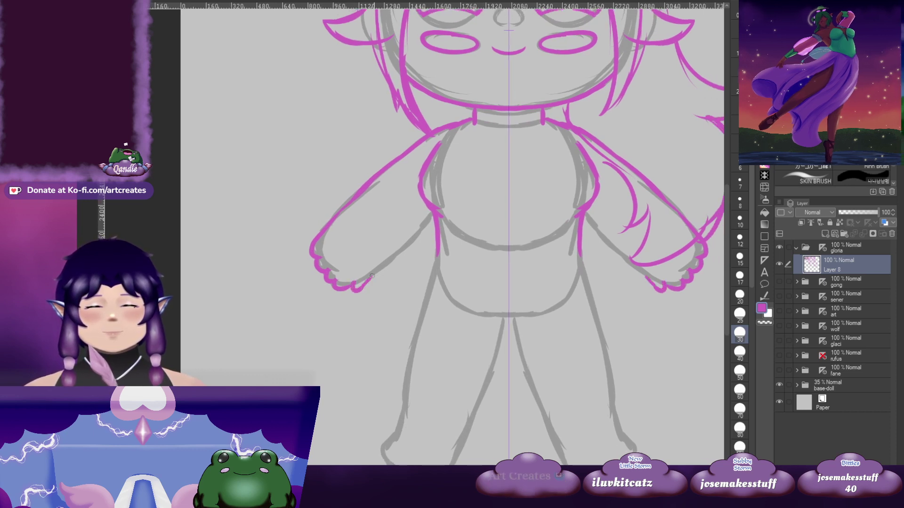
left_click_drag(493, 198, 433, 162)
left_click_drag(377, 208, 368, 250)
Trace the hips, outer legs, rounded feet and inner legs of the doll up to the crotch
left_click_drag(362, 273, 380, 239)
left_click_drag(391, 202, 364, 300)
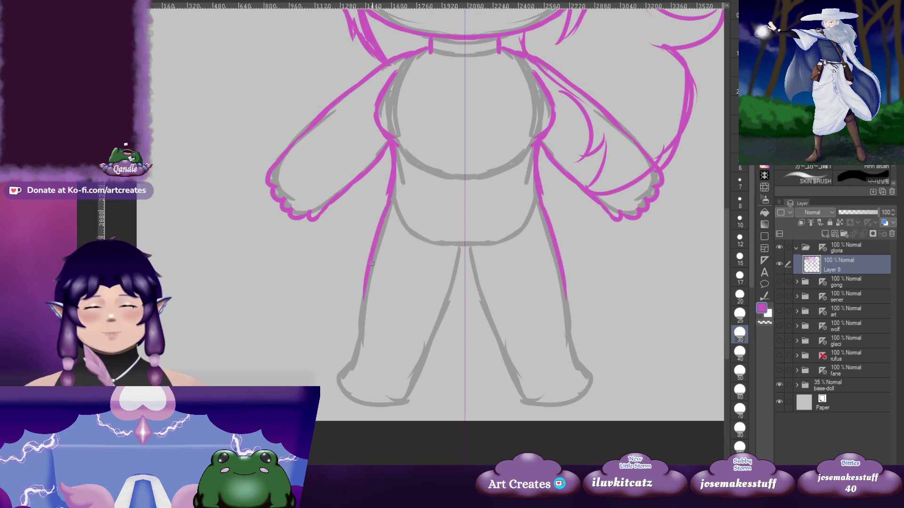
left_click_drag(375, 234, 363, 327)
mouse_move(384, 138)
left_mouse_down()
mouse_move(384, 366)
mouse_move(428, 193)
left_mouse_up()
mouse_move(376, 249)
left_mouse_down()
mouse_move(357, 306)
mouse_move(361, 293)
mouse_move(374, 327)
mouse_move(408, 331)
mouse_move(385, 344)
left_mouse_up()
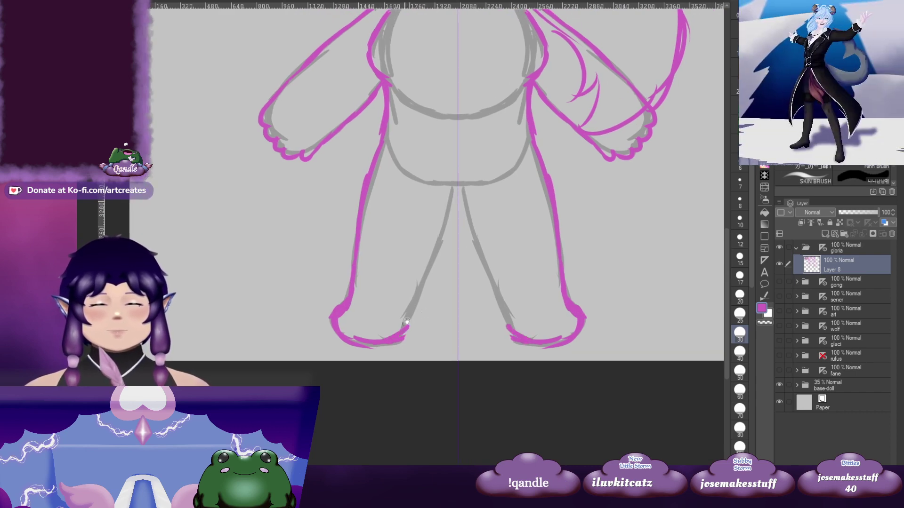
mouse_move(412, 311)
left_mouse_down()
mouse_move(390, 341)
mouse_move(427, 229)
mouse_move(404, 292)
left_mouse_up()
Draw gloria's neck collar and the curved upper edge of her top across the chest between the shoulders
left_click_drag(507, 203, 476, 339)
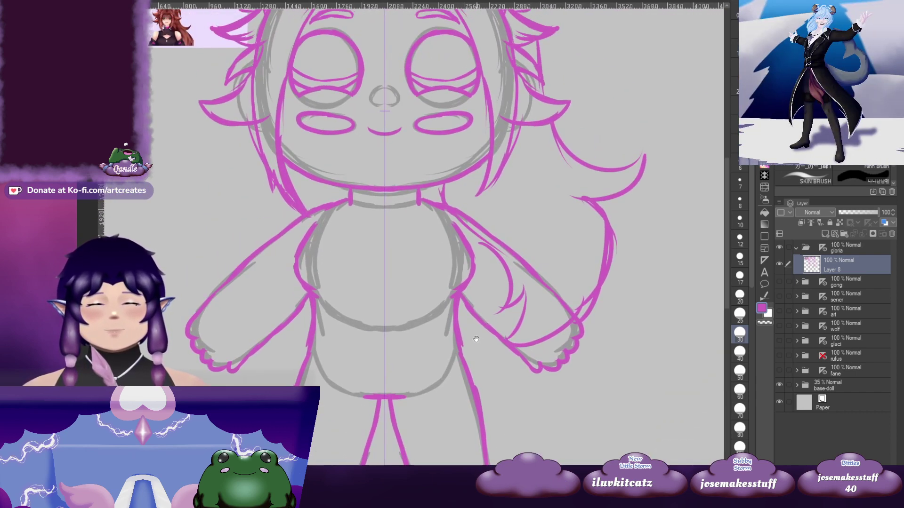
mouse_move(388, 262)
left_mouse_down()
mouse_move(464, 355)
mouse_move(467, 349)
left_mouse_up()
mouse_move(456, 296)
left_mouse_down()
mouse_move(477, 225)
mouse_move(537, 236)
left_mouse_up()
mouse_move(406, 235)
left_mouse_down()
mouse_move(455, 226)
mouse_move(462, 242)
mouse_move(443, 302)
mouse_move(430, 209)
mouse_move(459, 219)
mouse_move(502, 216)
left_mouse_up()
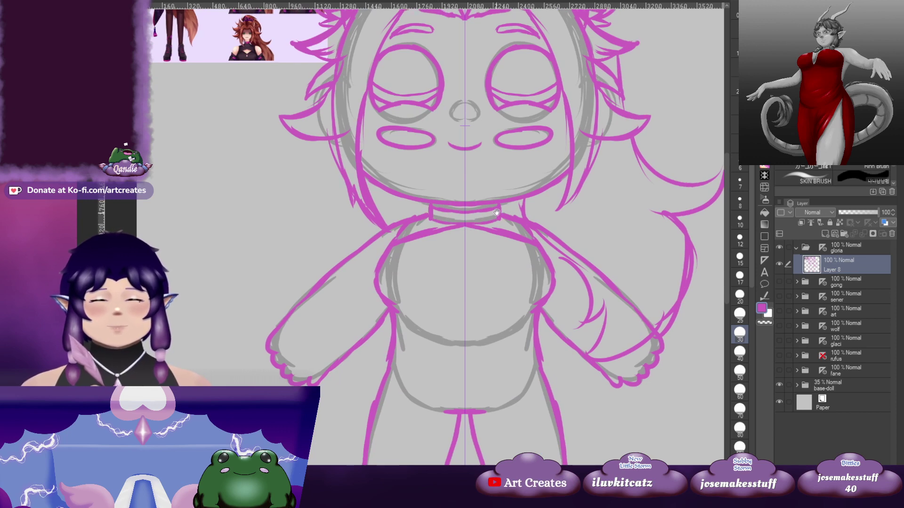
mouse_move(447, 252)
left_mouse_down()
mouse_move(440, 325)
mouse_move(461, 234)
mouse_move(479, 217)
mouse_move(485, 314)
mouse_move(496, 205)
mouse_move(507, 198)
left_mouse_up()
mouse_move(412, 212)
left_mouse_down()
mouse_move(396, 344)
mouse_move(424, 214)
left_mouse_up()
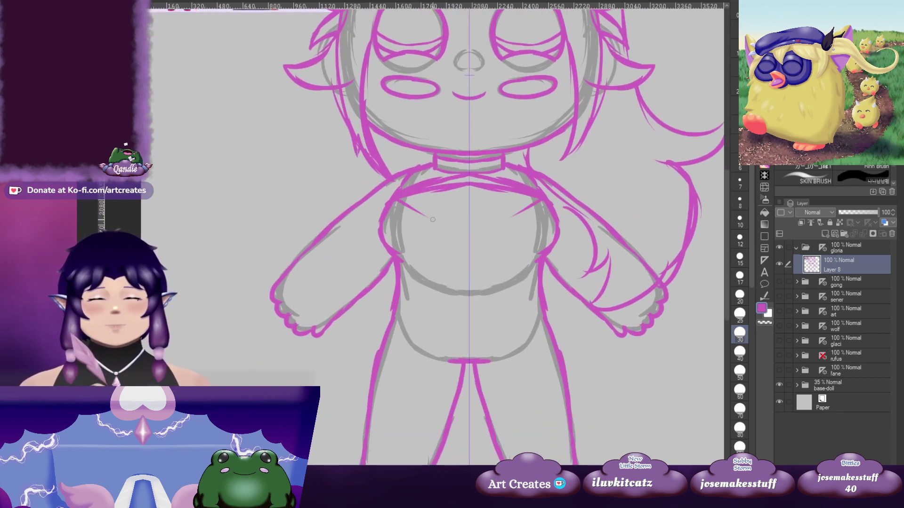
Draw the V-shaped neckline meeting at the middle of the chest and the curved line under the bust
scroll(454, 207, "down", 2)
scroll(405, 206, "up", 2)
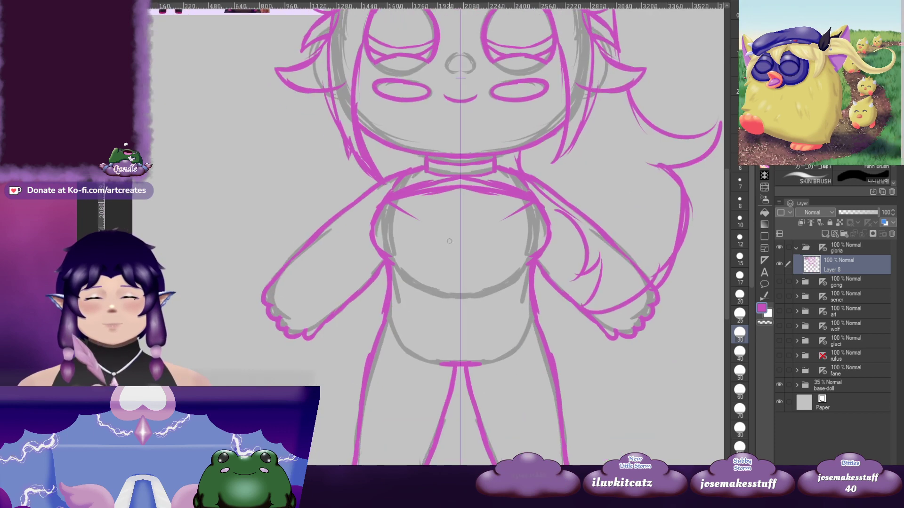
mouse_move(404, 205)
left_mouse_down()
mouse_move(462, 236)
mouse_move(517, 211)
mouse_move(415, 255)
mouse_move(413, 352)
mouse_move(395, 240)
left_mouse_up()
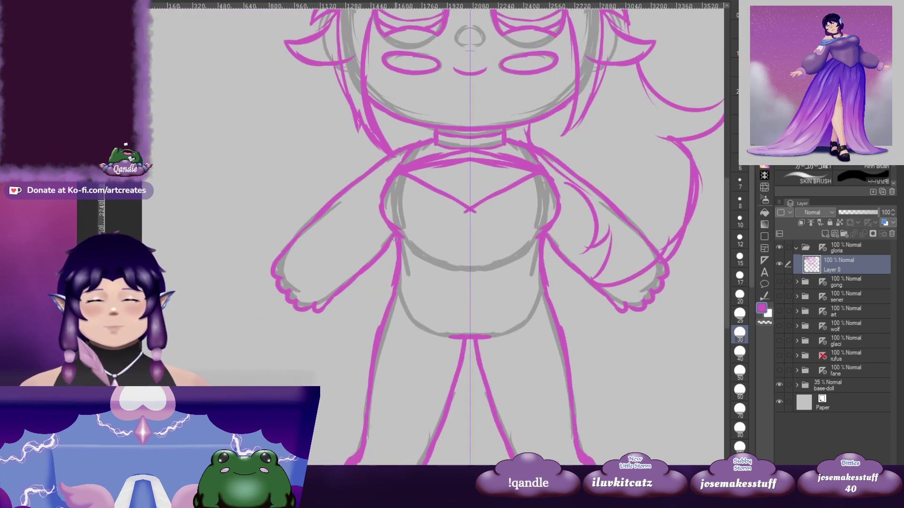
left_click_drag(468, 249, 476, 249)
left_click_drag(435, 249, 442, 241)
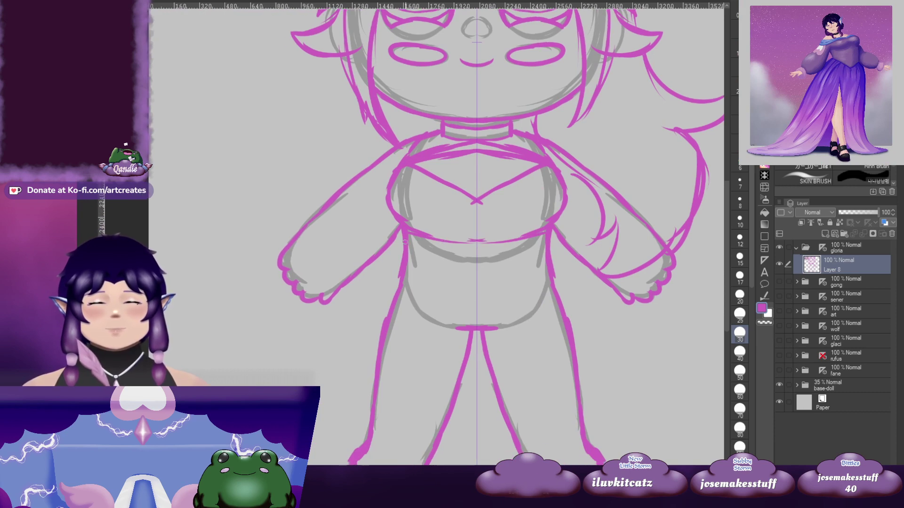
Add bands on the upper arms, the top's lower hem, crossed diagonal straps on the midriff and a curved waistband
left_click_drag(548, 234, 530, 322)
mouse_move(437, 272)
left_mouse_down()
mouse_move(448, 360)
mouse_move(458, 270)
mouse_move(450, 374)
mouse_move(442, 222)
left_mouse_up()
left_click_drag(548, 287, 543, 224)
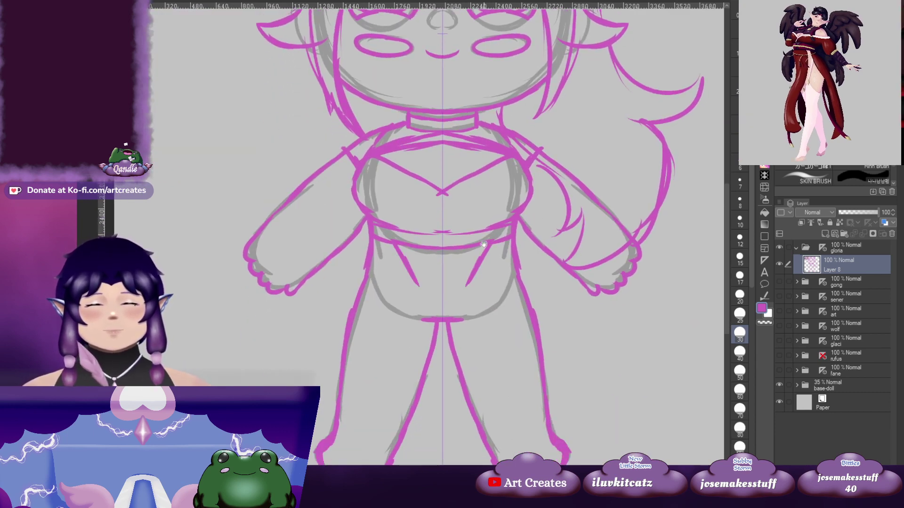
mouse_move(481, 258)
left_mouse_down()
mouse_move(464, 387)
mouse_move(468, 300)
mouse_move(479, 340)
mouse_move(452, 274)
left_mouse_up()
left_click_drag(360, 267, 427, 281)
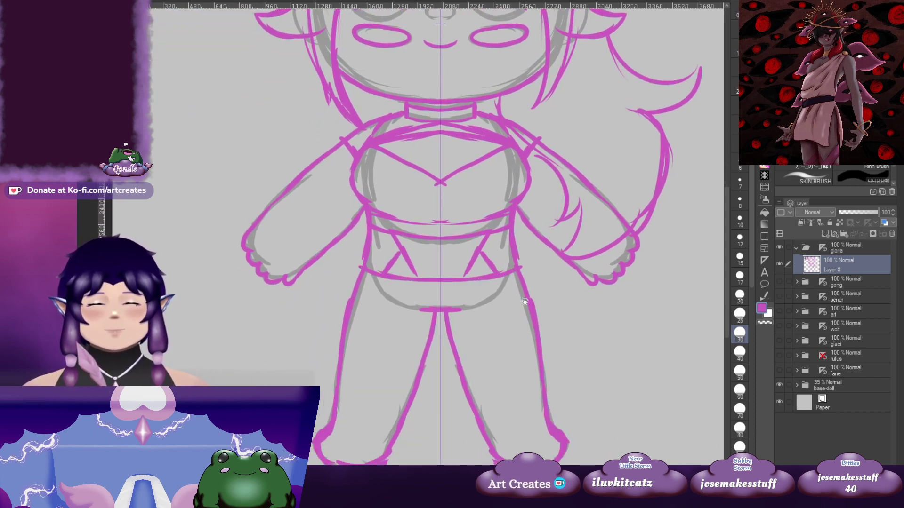
left_click_drag(503, 288, 549, 363)
left_click_drag(531, 290, 532, 359)
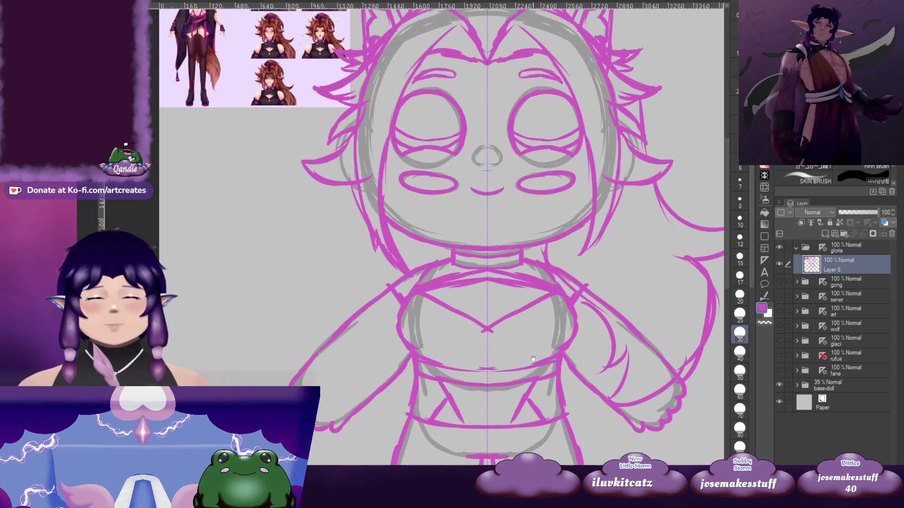
left_click_drag(534, 422, 523, 224)
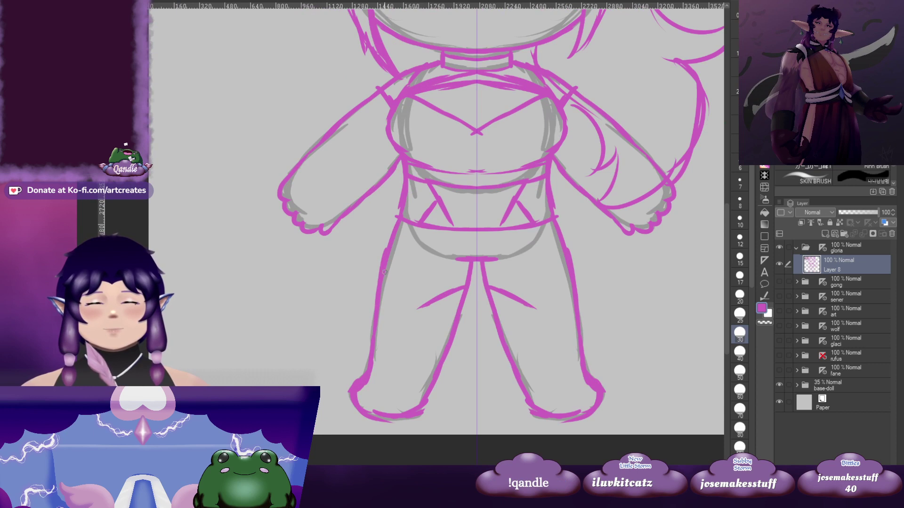
left_click_drag(384, 272, 403, 308)
left_click_drag(396, 288, 409, 310)
key("ctrl+z")
key("ctrl+z")
key("ctrl+z")
key("ctrl+z")
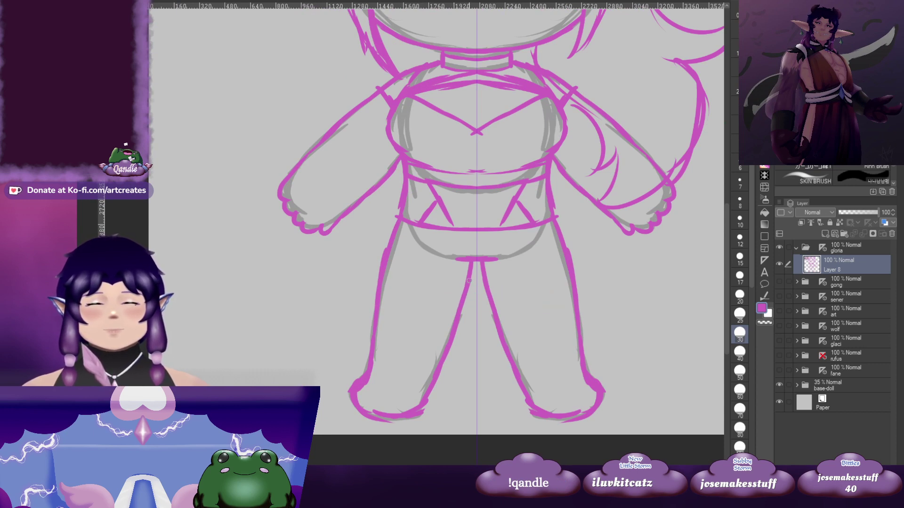
Sketch pointed stocking tops ending in small rings on both thighs, and the cuffs and soles of the shoes
left_click_drag(468, 275, 403, 304)
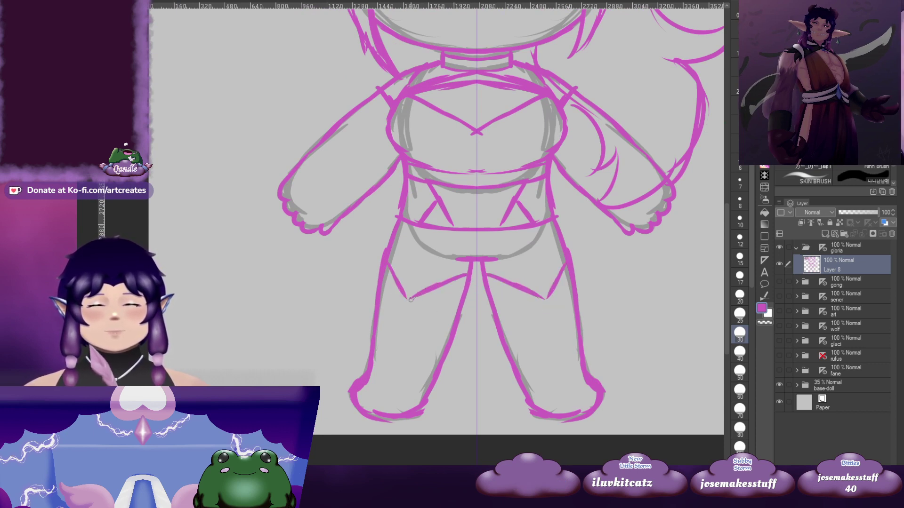
left_click_drag(449, 263, 456, 203)
mouse_move(396, 312)
left_mouse_down()
mouse_move(408, 332)
mouse_move(403, 299)
left_mouse_up()
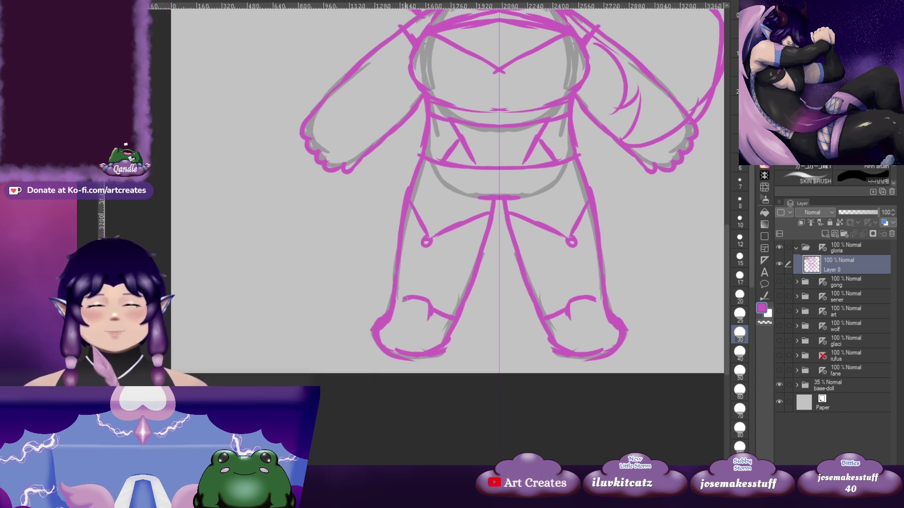
left_click_drag(406, 337, 406, 304)
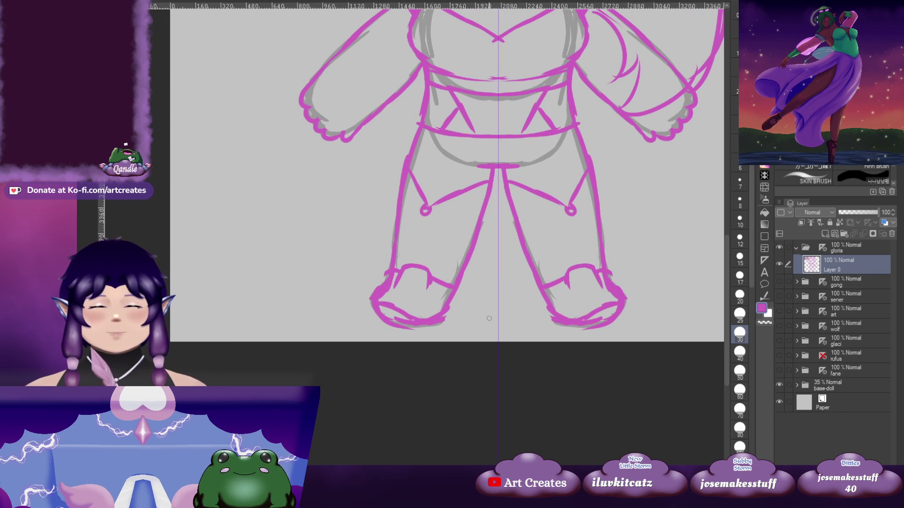
Turn off the gloria folder's symmetry ruler and start a second belt line along the waistband
left_click_drag(647, 152, 549, 256)
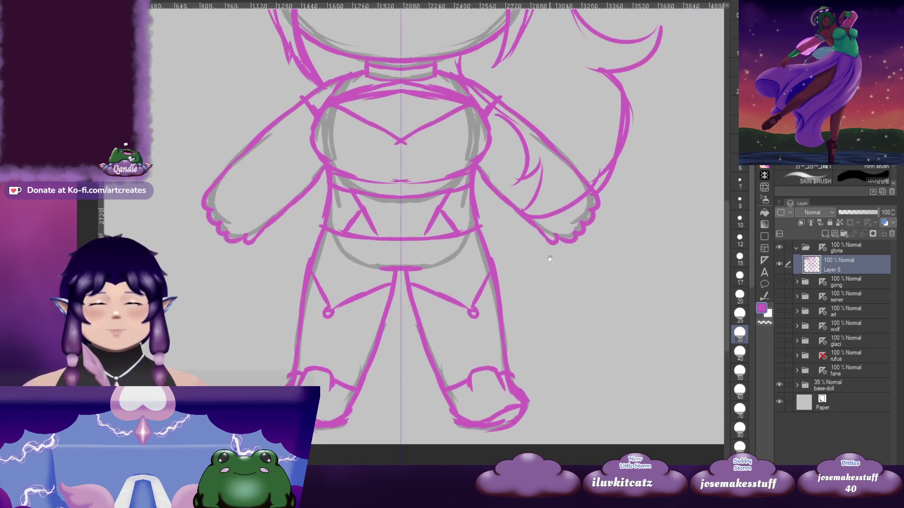
left_click_drag(474, 175, 461, 397)
left_click_drag(449, 309, 499, 250)
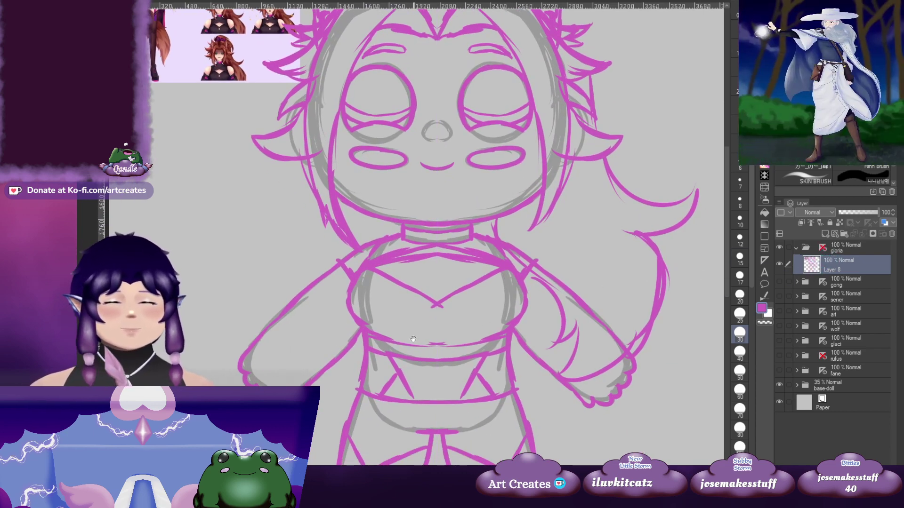
left_click_drag(413, 339, 455, 193)
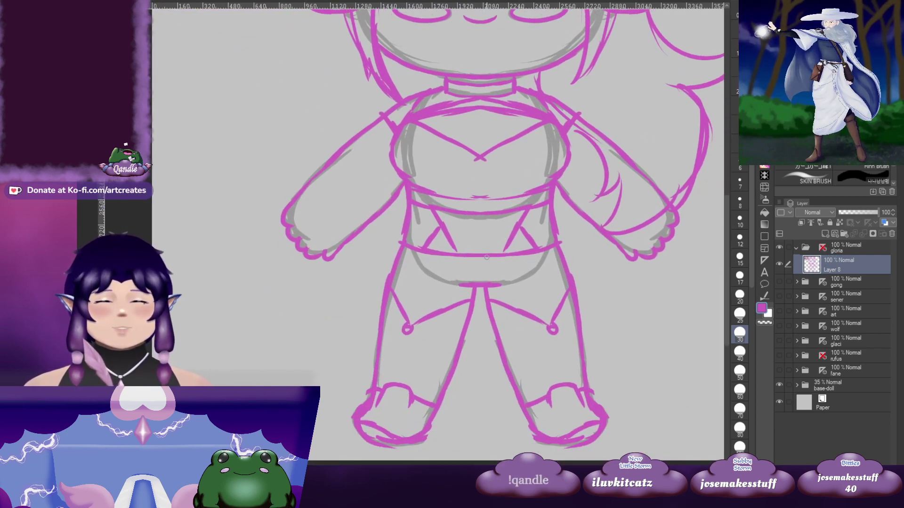
left_click_drag(484, 257, 465, 410)
left_click_drag(456, 296, 467, 171)
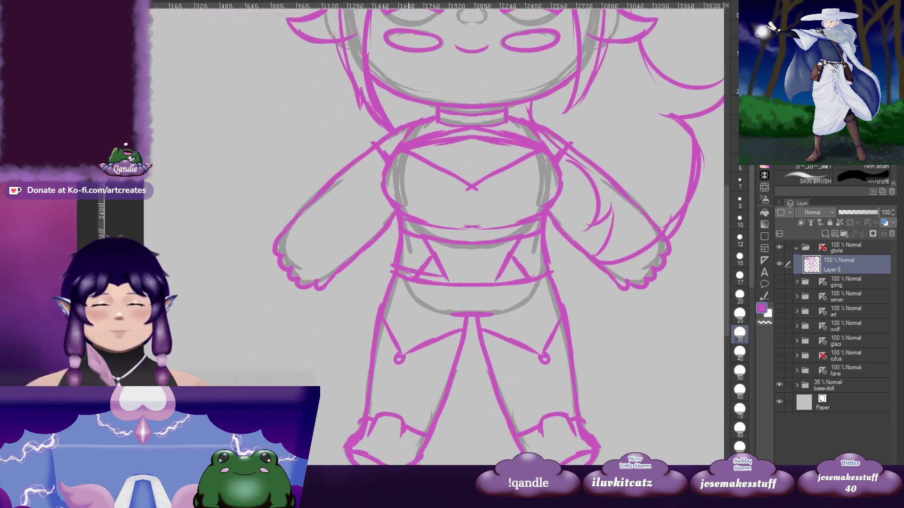
Complete the belt and draw the doll's left skirt panel, flaring over the hip with a diagonal hem rising to the opposite side
mouse_move(408, 272)
left_mouse_down()
mouse_move(515, 276)
mouse_move(552, 265)
mouse_move(432, 268)
mouse_move(394, 344)
mouse_move(427, 349)
mouse_move(480, 322)
left_mouse_up()
left_click_drag(443, 347, 460, 337)
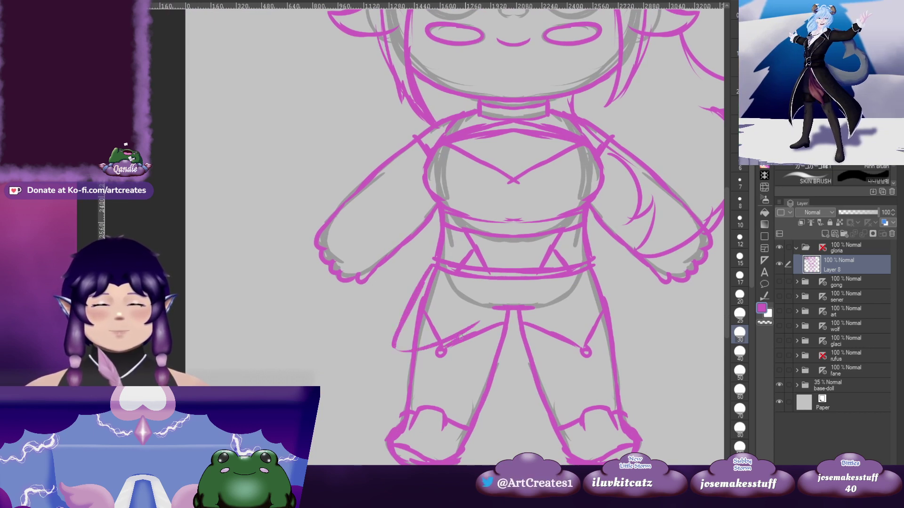
left_click_drag(515, 295, 505, 274)
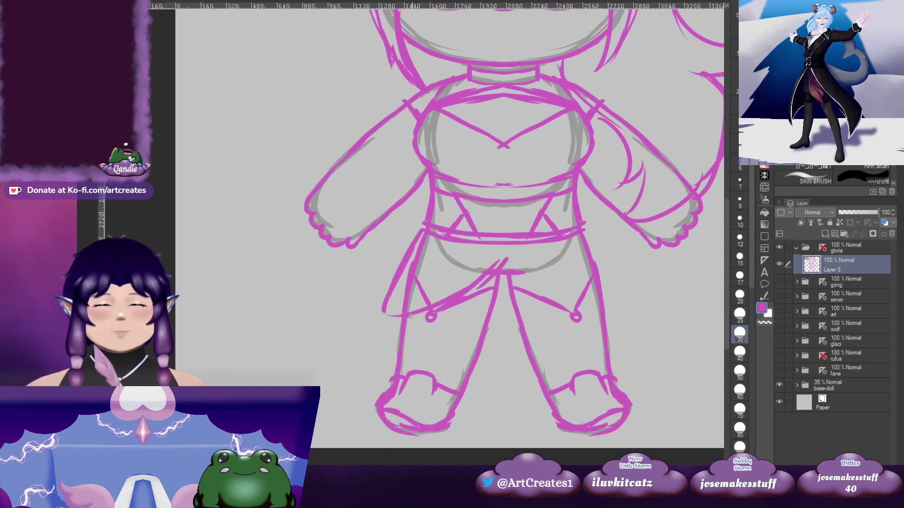
mouse_move(409, 317)
left_mouse_down()
mouse_move(501, 267)
mouse_move(513, 306)
left_mouse_up()
left_click_drag(522, 304, 507, 307)
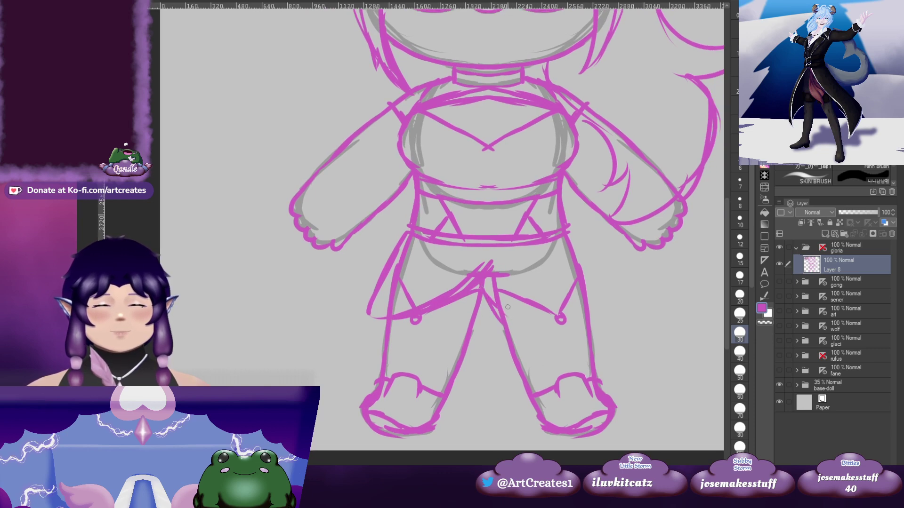
left_click_drag(540, 224, 493, 275)
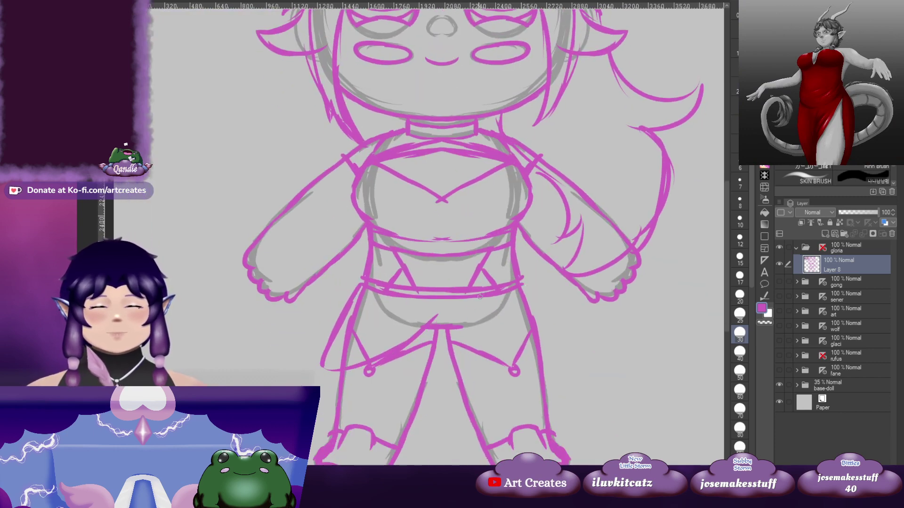
left_click_drag(474, 299, 460, 277)
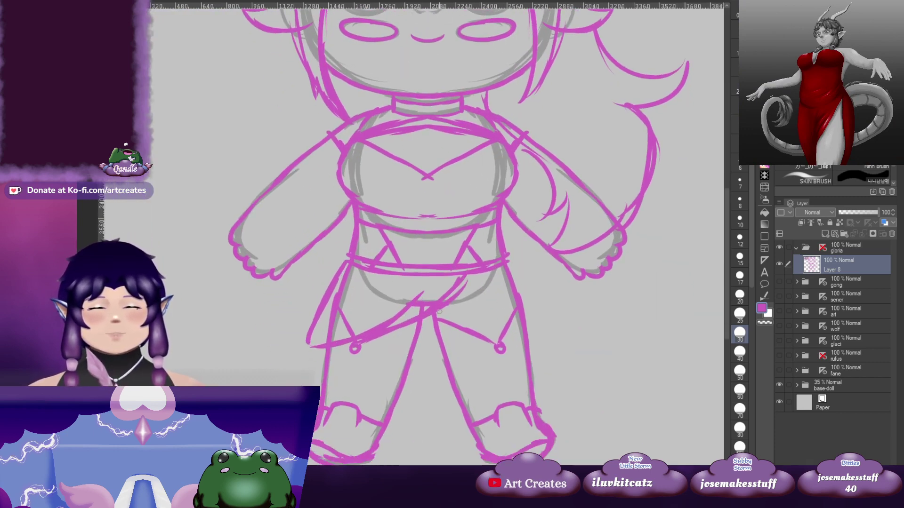
Draw the right skirt panel, with its hem slanting from the crotch to the outer thigh and its side rising to the belt
left_click_drag(438, 313, 464, 345)
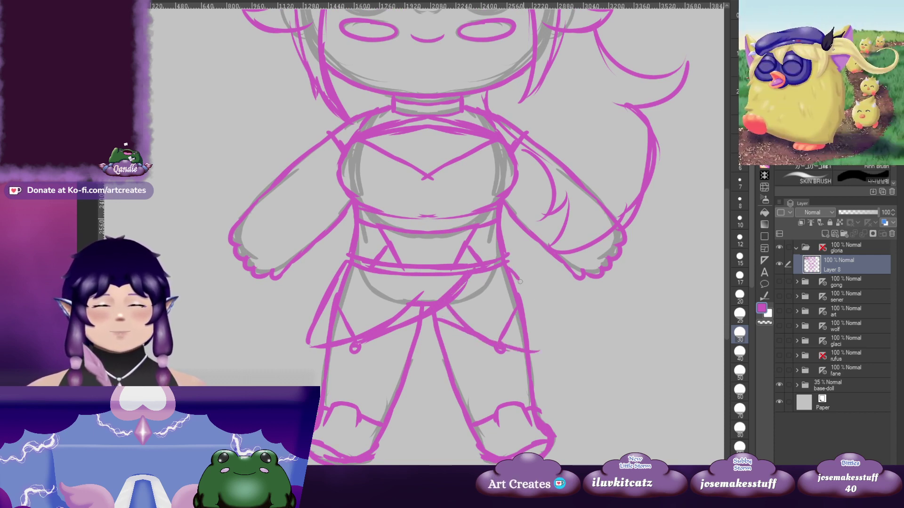
left_click_drag(521, 282, 540, 350)
left_click_drag(450, 267, 462, 314)
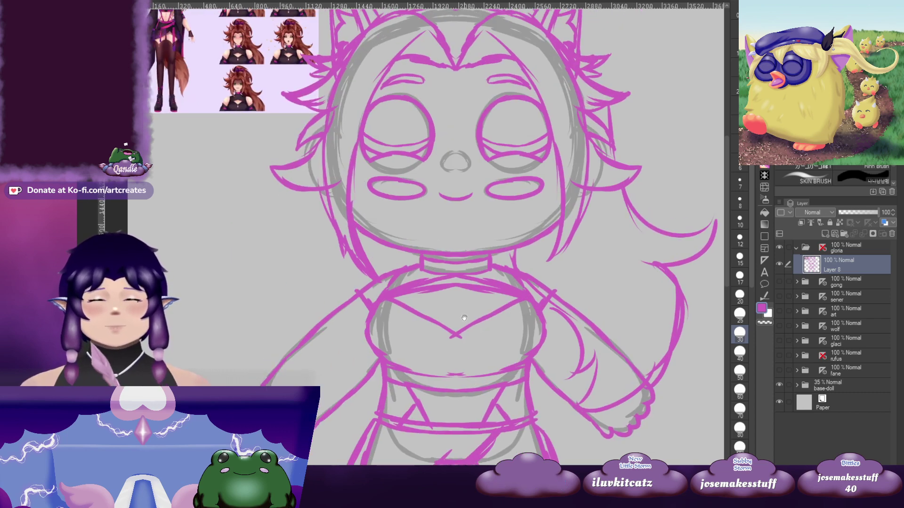
Draw and fill a wide sash sweeping from the left hip up to the right side of the belt, with a short strip hanging below
left_click_drag(455, 352, 477, 225)
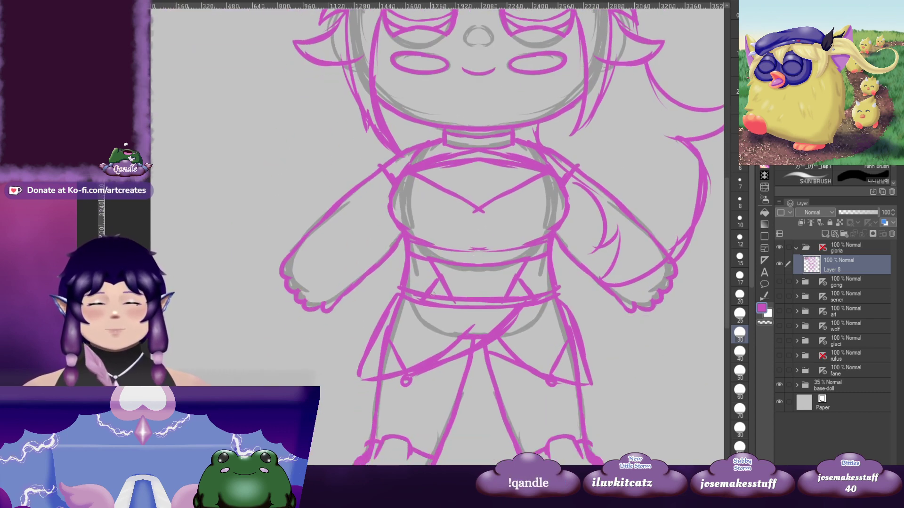
left_click_drag(446, 333, 435, 468)
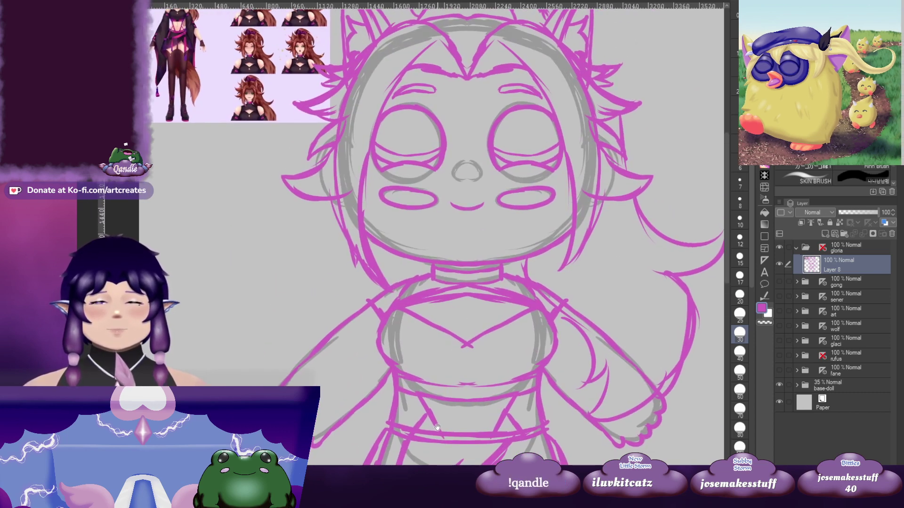
left_click_drag(428, 424, 446, 252)
left_click_drag(377, 301, 495, 288)
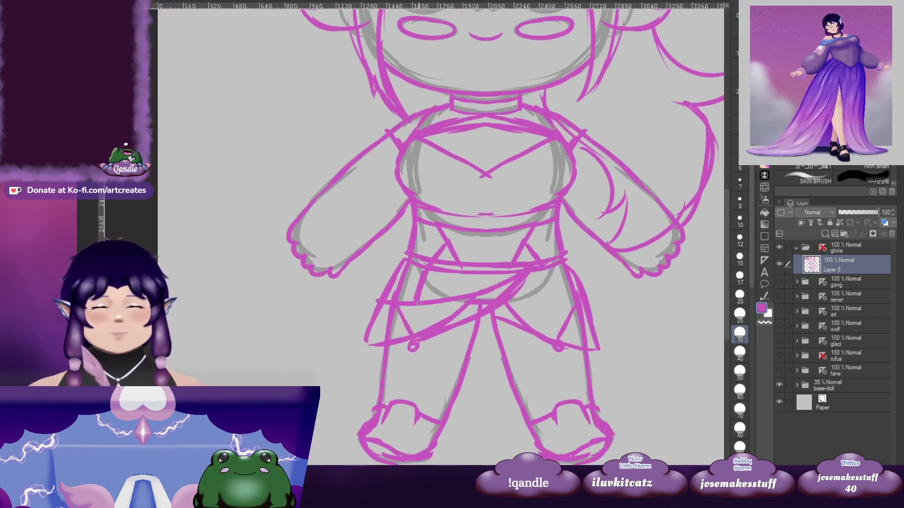
mouse_move(376, 314)
left_mouse_down()
mouse_move(488, 295)
mouse_move(529, 272)
mouse_move(421, 307)
left_mouse_up()
mouse_move(498, 285)
left_mouse_down()
mouse_move(502, 380)
mouse_move(531, 292)
mouse_move(516, 296)
left_mouse_up()
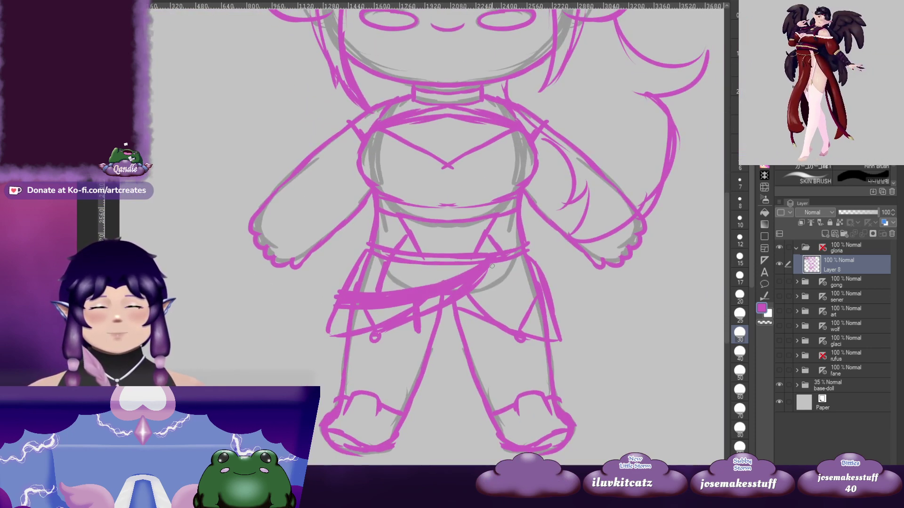
Draw a thick vertical strip hanging from the sash's upper end over the right skirt panel
left_click_drag(493, 263, 497, 320)
left_click_drag(496, 265, 500, 322)
left_click_drag(498, 265, 505, 324)
Outline the left hanging sleeve with a curved opening across the forearm and a long drape tapering to a point beside the leg
mouse_move(449, 132)
left_mouse_down()
mouse_move(462, 361)
mouse_move(490, 243)
left_mouse_up()
left_click_drag(427, 292, 467, 233)
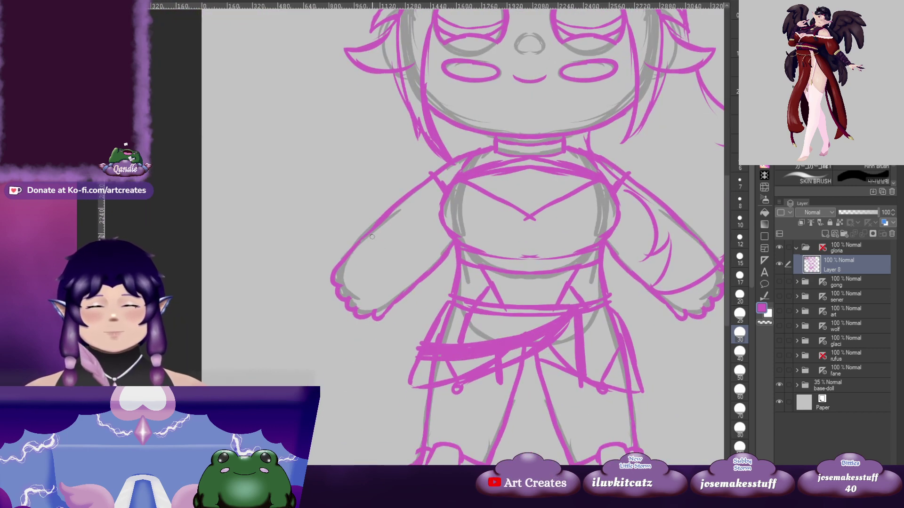
left_click_drag(388, 245, 403, 337)
left_click_drag(354, 240, 393, 251)
left_click_drag(412, 315, 406, 260)
mouse_move(350, 265)
left_mouse_down()
mouse_move(355, 371)
mouse_move(387, 293)
left_mouse_up()
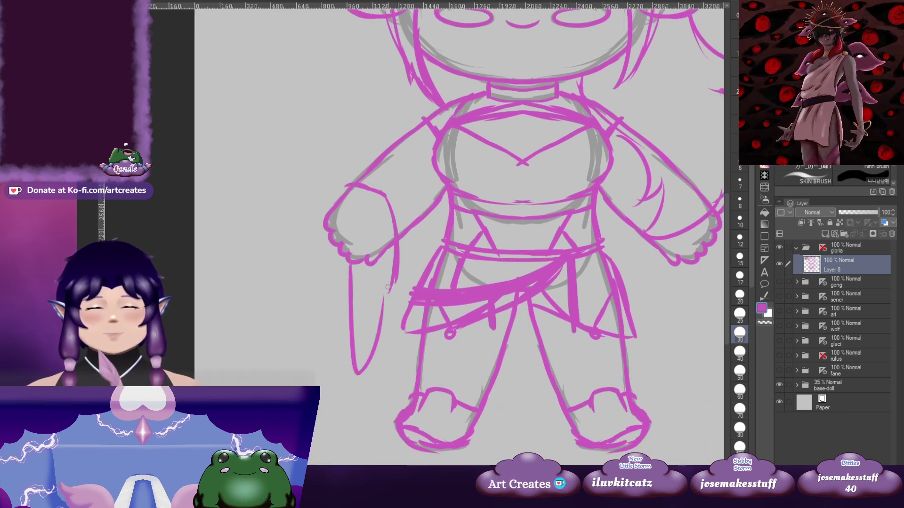
Thicken the left sleeve's inner edge and draw the back of the drape from its lower tip up to the armpit
left_click_drag(394, 250, 374, 358)
left_click_drag(407, 230, 377, 300)
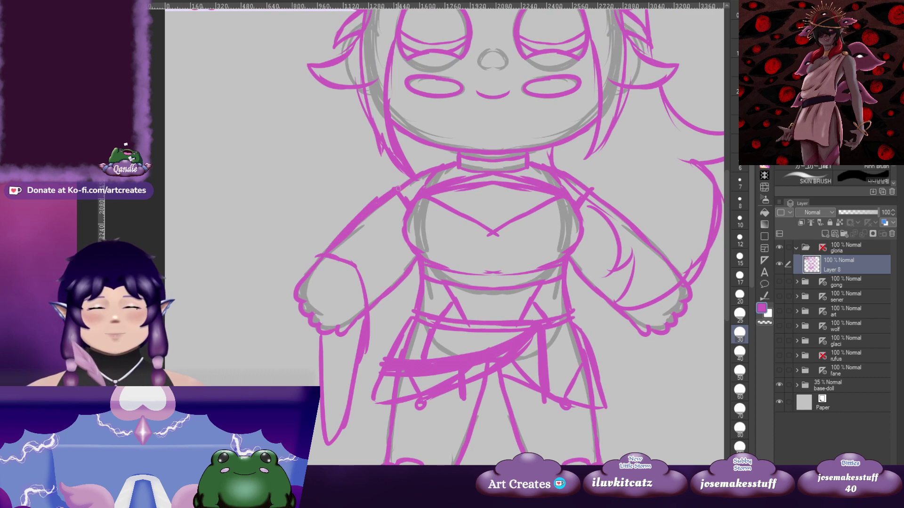
left_click_drag(349, 418, 416, 264)
mouse_move(365, 368)
left_mouse_down()
mouse_move(413, 269)
mouse_move(386, 419)
mouse_move(362, 409)
mouse_move(324, 240)
left_mouse_up()
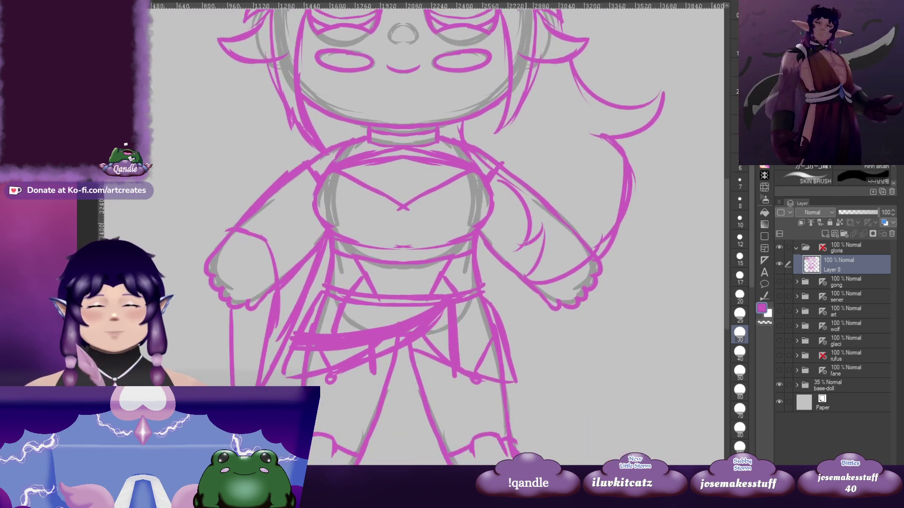
Draw the matching right hanging sleeve from the forearm down beside the skirt, undoing and redrawing its first strokes
left_click_drag(518, 234, 513, 341)
key("ctrl+z")
key("ctrl+z")
left_click_drag(515, 218, 486, 307)
left_click_drag(501, 249, 526, 223)
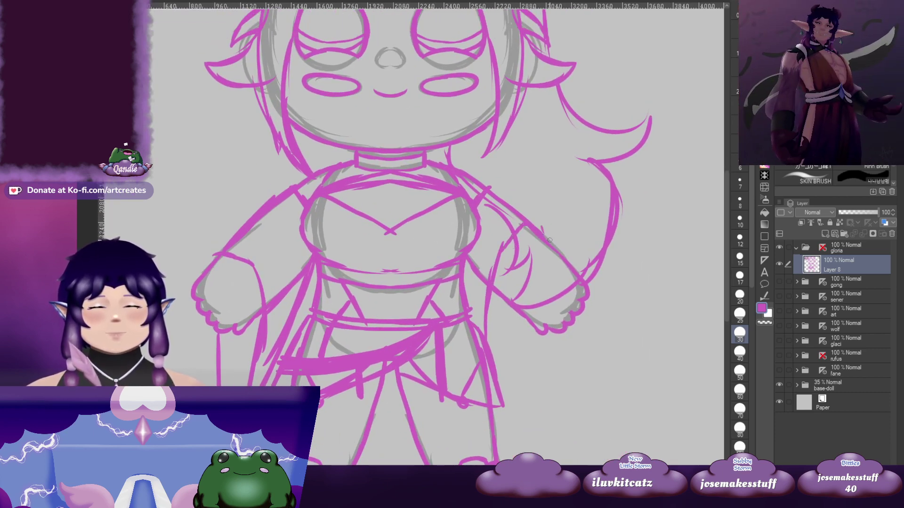
mouse_move(522, 330)
left_mouse_down()
mouse_move(521, 286)
mouse_move(507, 355)
left_mouse_up()
left_click_drag(510, 284, 508, 318)
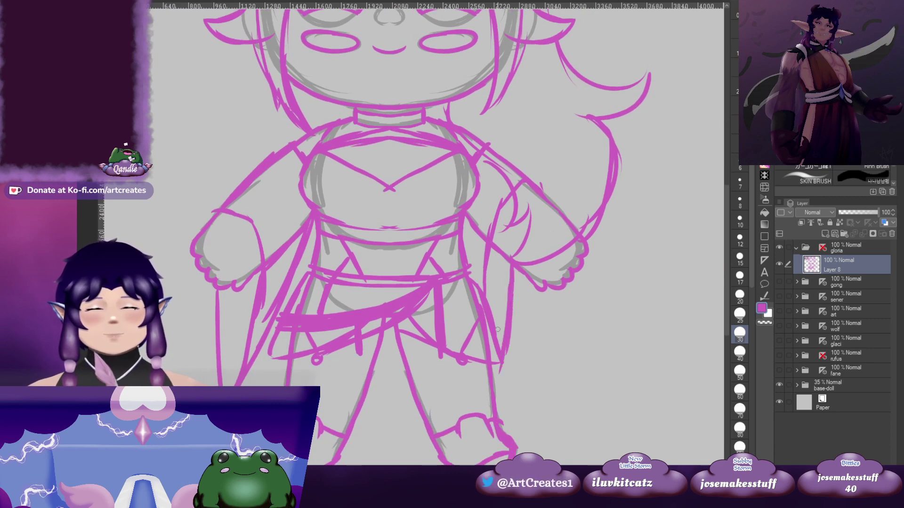
Draw a small flared tassel at the lower tip of the left hanging sleeve
mouse_move(392, 302)
left_mouse_down()
mouse_move(442, 460)
mouse_move(470, 234)
left_mouse_up()
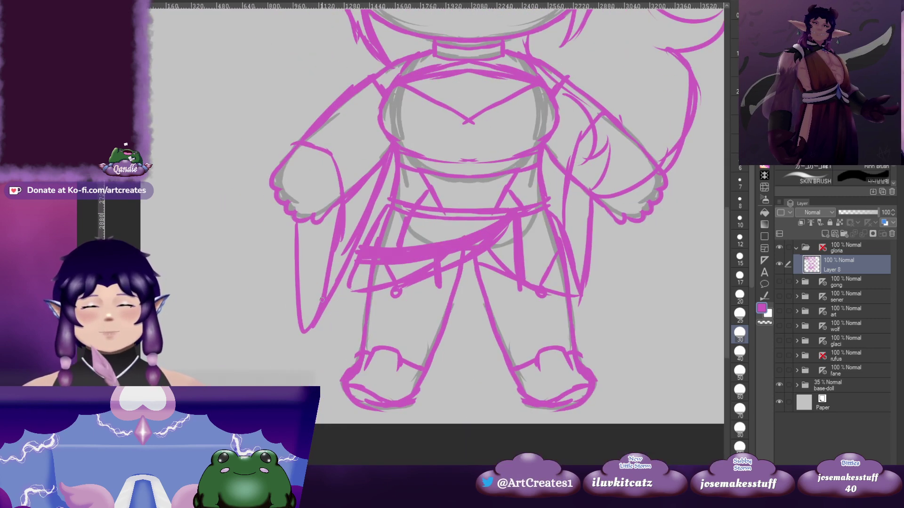
left_click_drag(316, 324, 305, 341)
mouse_move(313, 340)
left_mouse_down()
mouse_move(318, 324)
mouse_move(305, 342)
mouse_move(324, 347)
left_mouse_up()
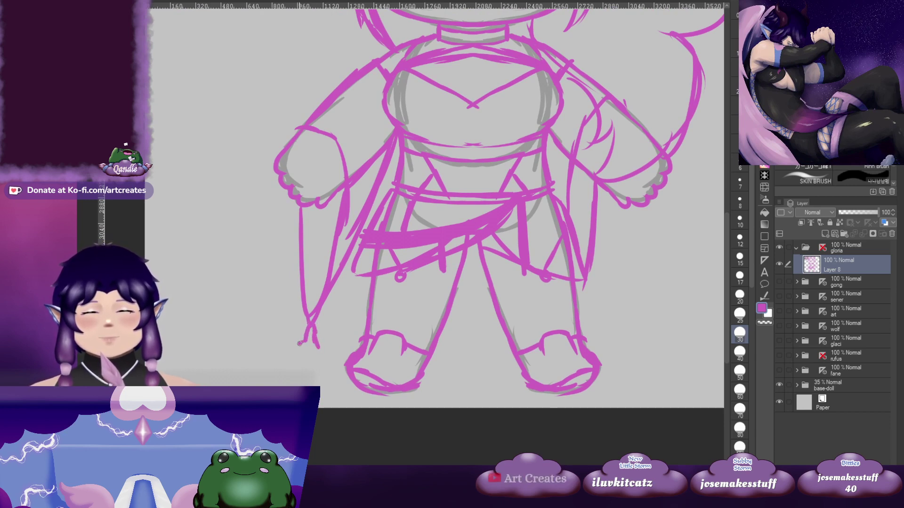
left_click_drag(426, 285, 409, 383)
left_click_drag(406, 228, 424, 245)
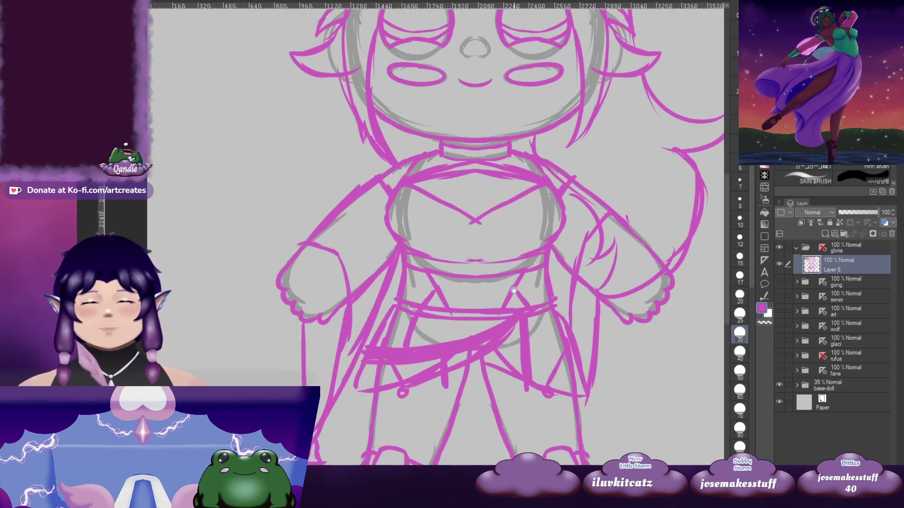
Enable gloria's symmetry ruler to draw mirrored finger loops on both hands and a curved edge across each forearm, and disable it again
left_click(823, 248, "shift")
left_click_drag(303, 284, 309, 261)
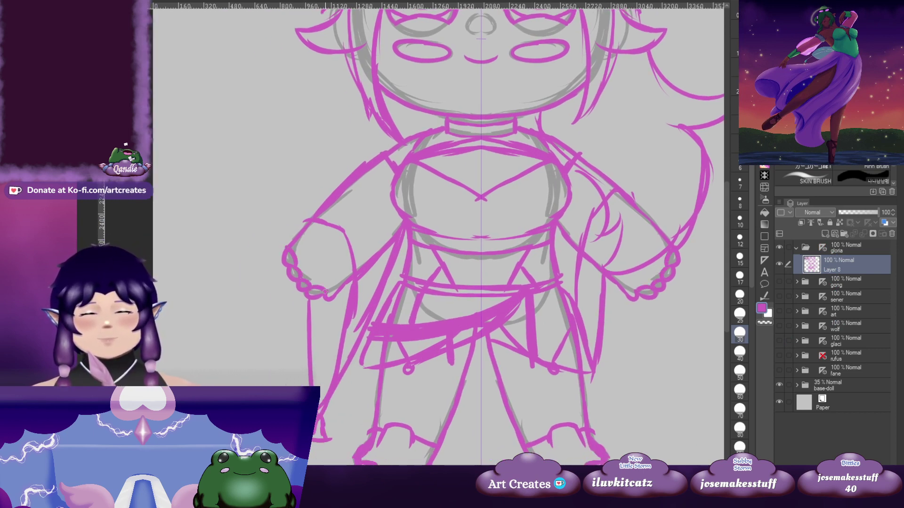
left_click_drag(348, 273, 352, 319)
left_click_drag(315, 272, 348, 301)
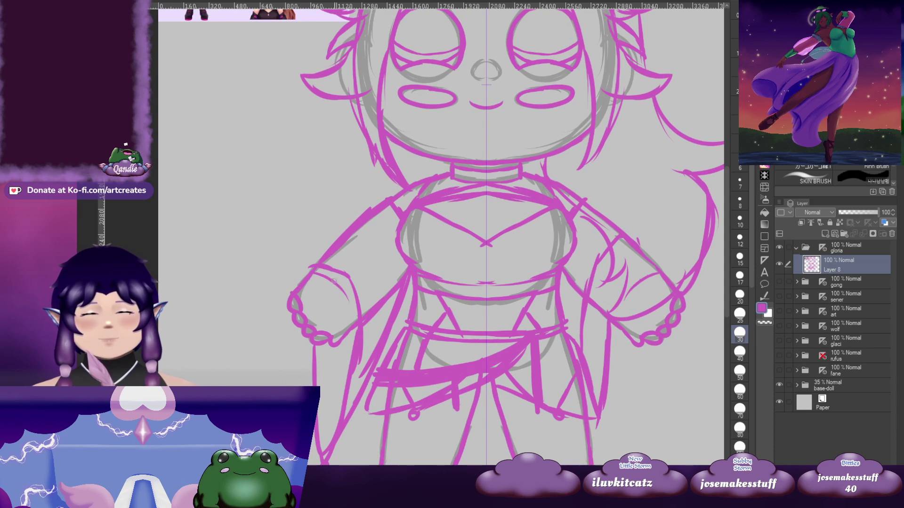
left_click_drag(696, 241, 612, 299)
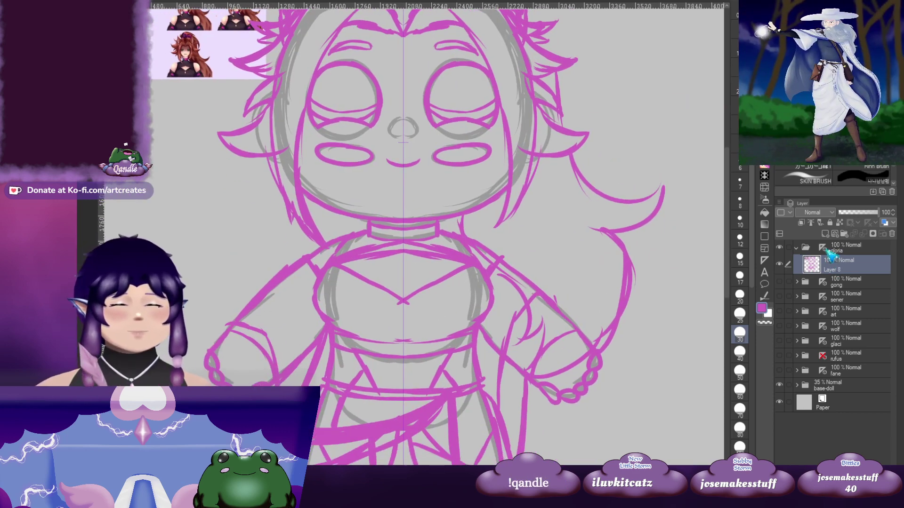
mouse_move(556, 253)
left_mouse_down()
mouse_move(565, 371)
mouse_move(580, 296)
mouse_move(600, 285)
left_mouse_up()
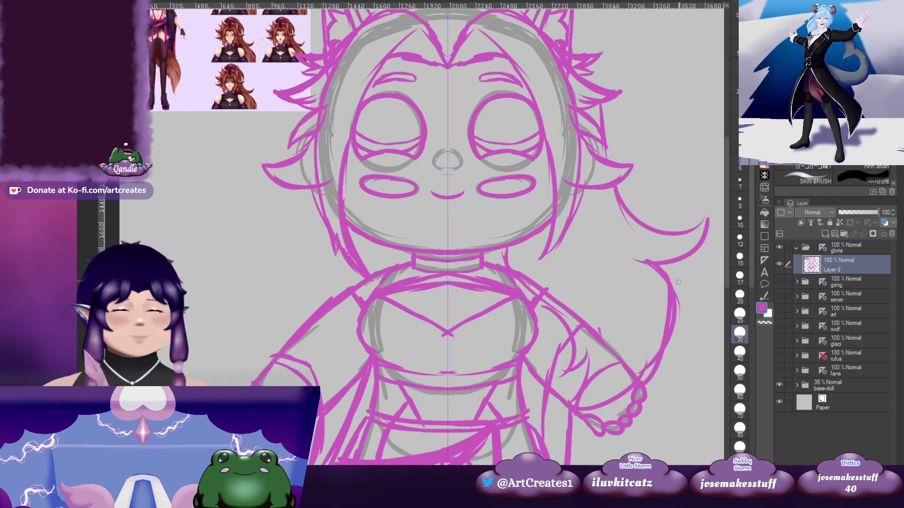
left_click_drag(572, 234, 560, 214)
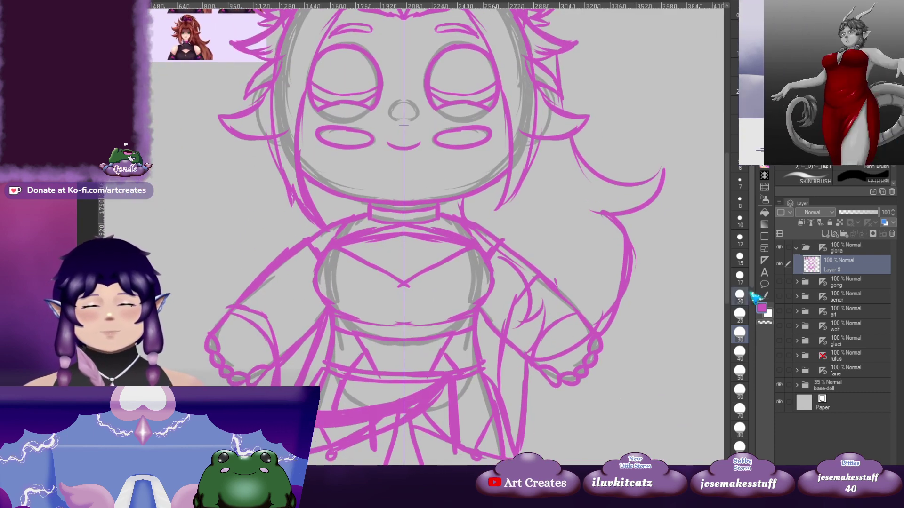
left_click_drag(532, 379, 520, 233)
mouse_move(466, 144)
left_mouse_down()
mouse_move(469, 296)
mouse_move(486, 387)
mouse_move(476, 210)
left_mouse_up()
left_click(822, 248)
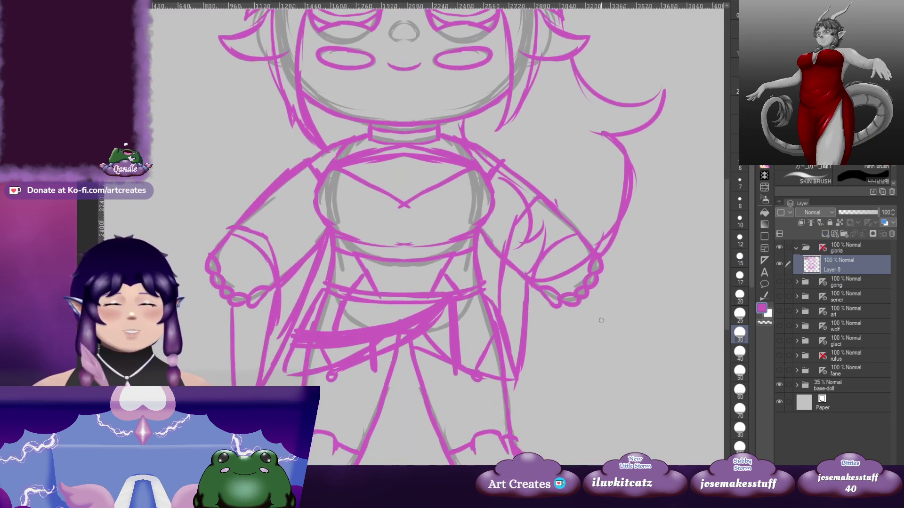
Draw a short tail curve in the gap between the legs, undoing the extra stroke
left_click_drag(523, 290, 567, 344)
mouse_move(544, 308)
left_mouse_down()
mouse_move(549, 359)
mouse_move(546, 270)
mouse_move(505, 209)
left_mouse_up()
mouse_move(411, 255)
left_mouse_down()
mouse_move(437, 298)
mouse_move(458, 308)
left_mouse_up()
left_click_drag(571, 288, 554, 287)
key("ctrl+z")
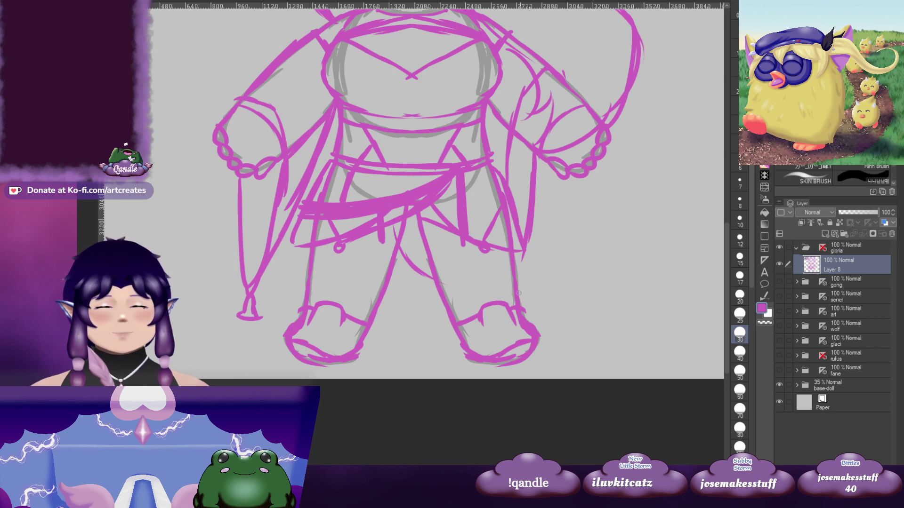
Try a drooping bushy tail beside the right leg, with an arched upper edge and a thickened downward tip
left_click_drag(518, 293, 610, 322)
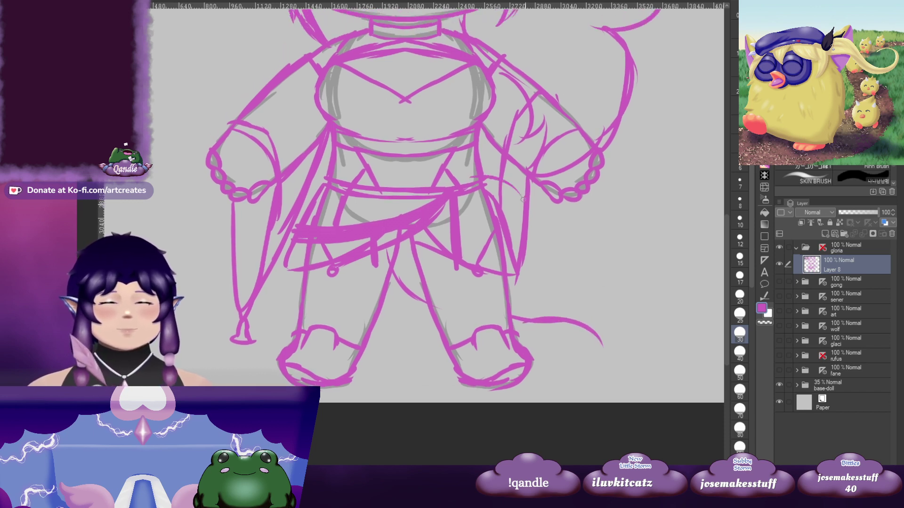
left_click_drag(535, 221, 581, 251)
key("ctrl+z")
key("ctrl+z")
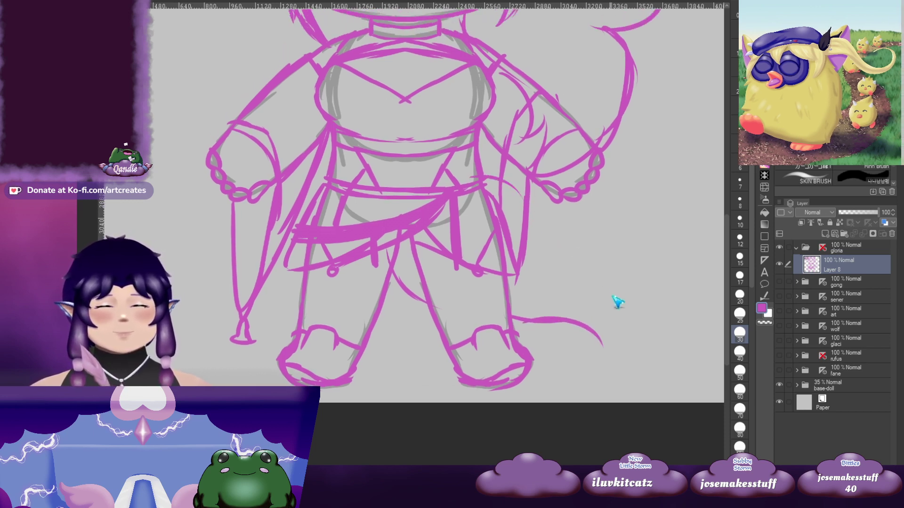
left_click_drag(604, 347, 606, 307)
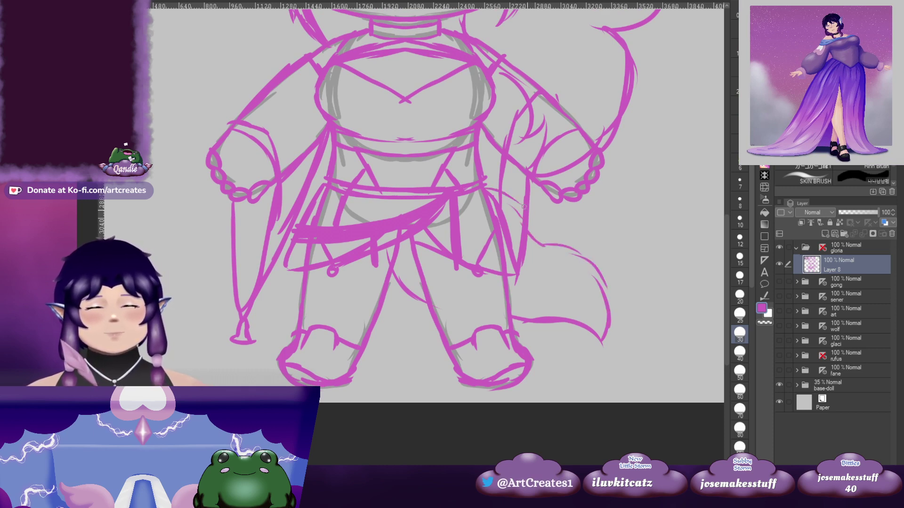
left_click_drag(580, 251, 610, 341)
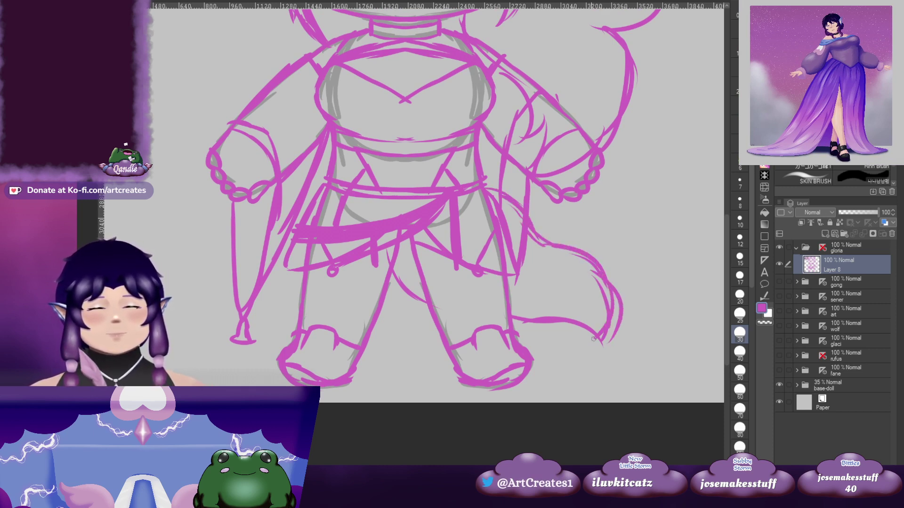
left_click_drag(615, 307, 585, 349)
left_click_drag(613, 295, 605, 326)
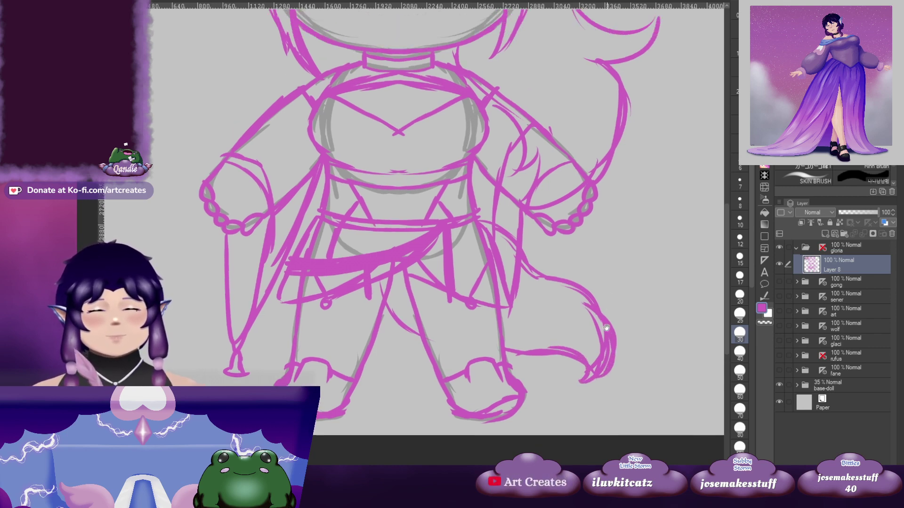
mouse_move(599, 360)
left_mouse_down()
mouse_move(584, 297)
mouse_move(541, 271)
left_mouse_up()
left_click_drag(478, 117, 498, 287)
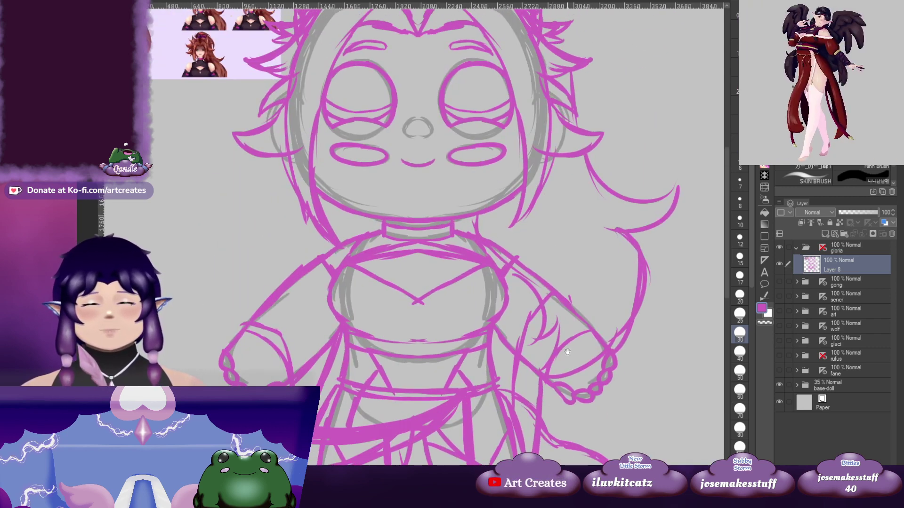
left_click_drag(635, 397, 609, 227)
left_click_drag(619, 339, 611, 271)
Undo the strokes of the drooping tail beside the right leg
key("ctrl+z")
key("ctrl+z")
key("ctrl+z")
key("ctrl+z")
key("ctrl+z")
key("ctrl+z")
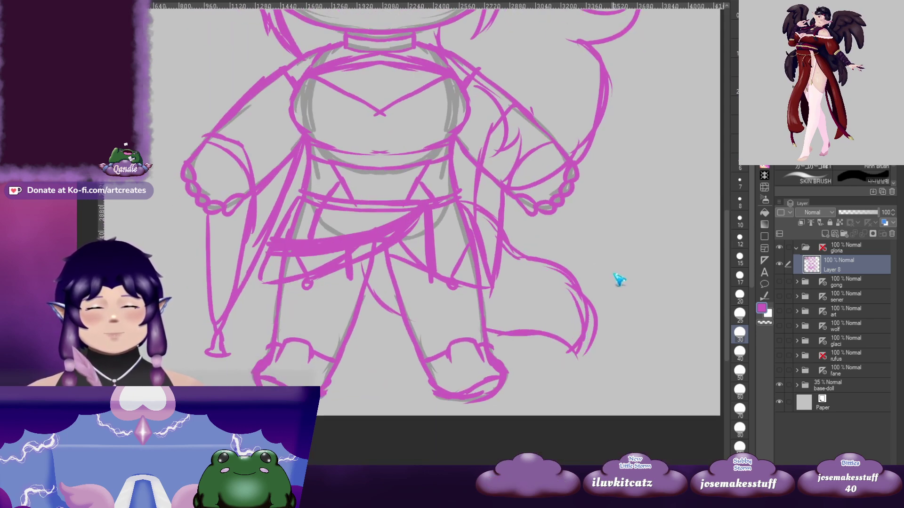
key("ctrl+z")
key("ctrl+z")
key("ctrl+z")
key("ctrl+z")
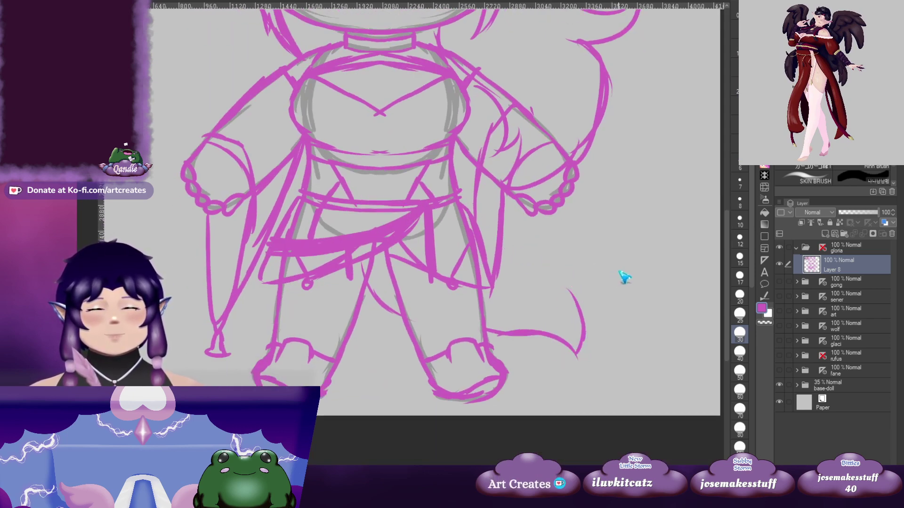
Outline a tail sweeping up and outward from behind the right leg to a pointed tip, redrawing its upper edge
left_click_drag(487, 331, 589, 284)
left_click_drag(451, 222, 464, 223)
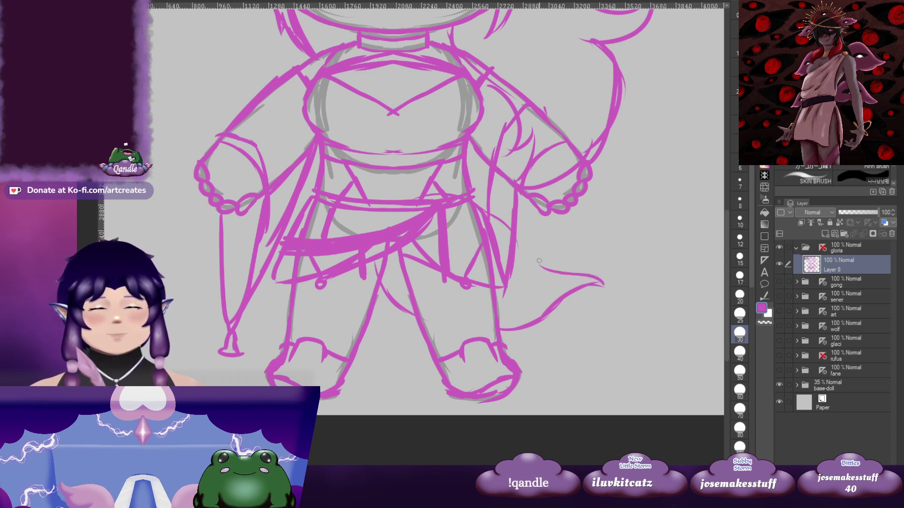
key("ctrl+z")
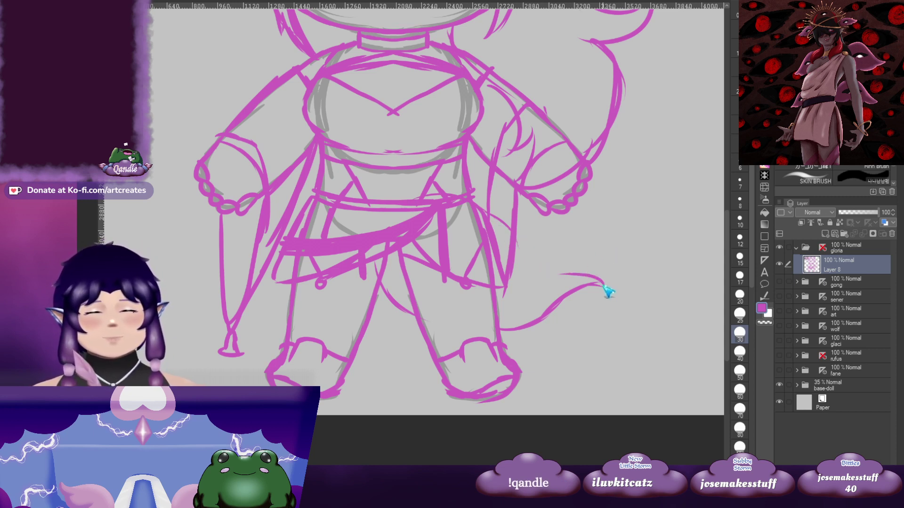
mouse_move(602, 283)
left_mouse_down()
mouse_move(521, 276)
mouse_move(503, 255)
mouse_move(514, 267)
left_mouse_up()
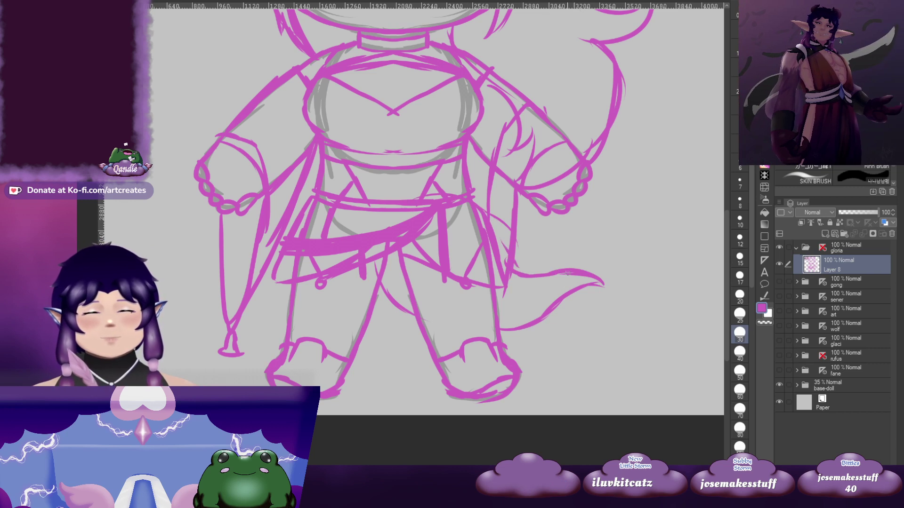
left_click_drag(570, 288, 576, 286)
Thicken the tail's upper edge and tip with a second fur point and add jagged fur marks near the leg
scroll(546, 283, "down", 1)
left_click_drag(548, 250, 591, 242)
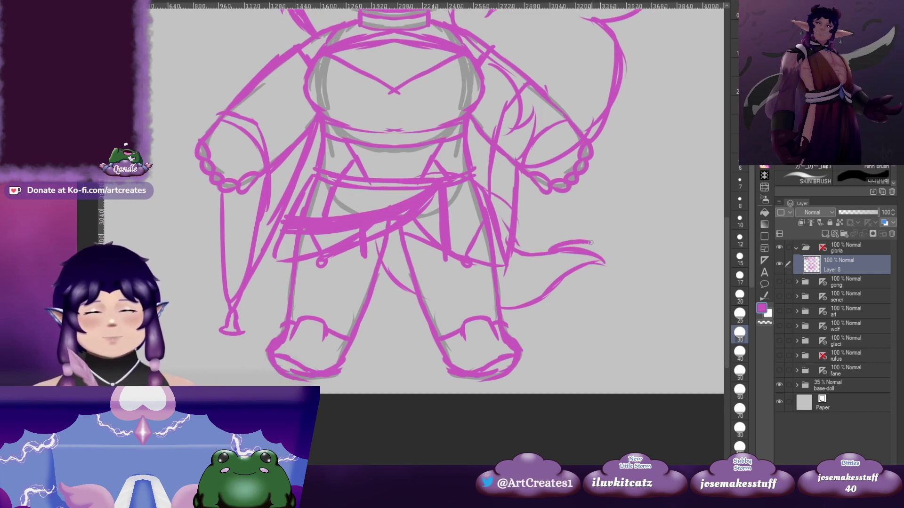
key("ctrl+z")
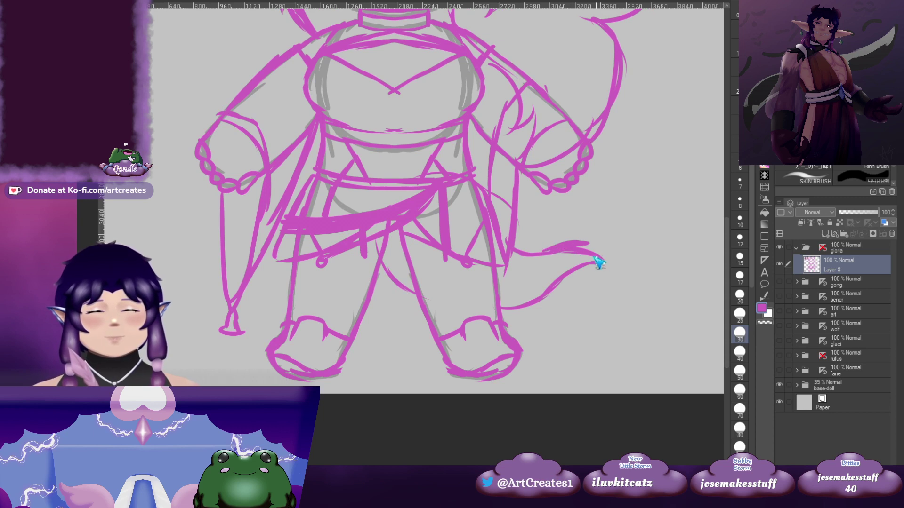
mouse_move(550, 249)
left_mouse_down()
mouse_move(600, 254)
mouse_move(610, 264)
left_mouse_up()
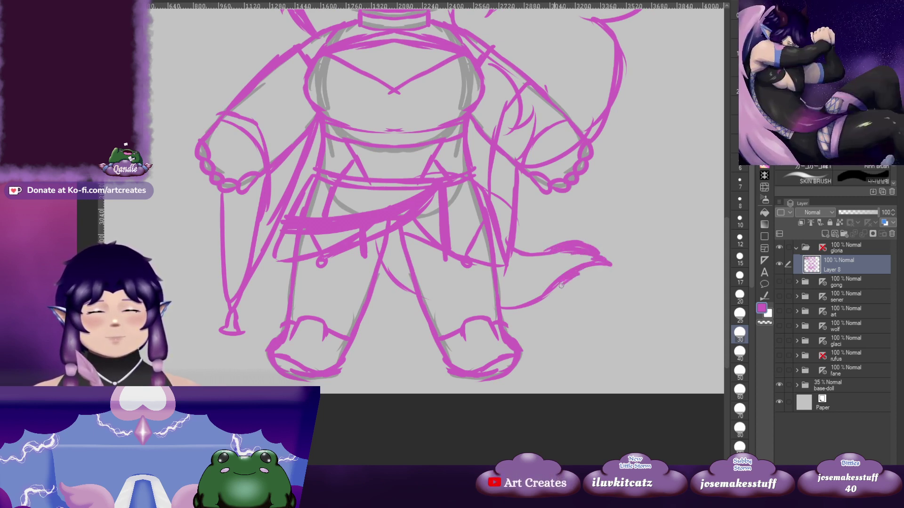
left_click_drag(554, 293, 537, 305)
left_click_drag(537, 271, 552, 268)
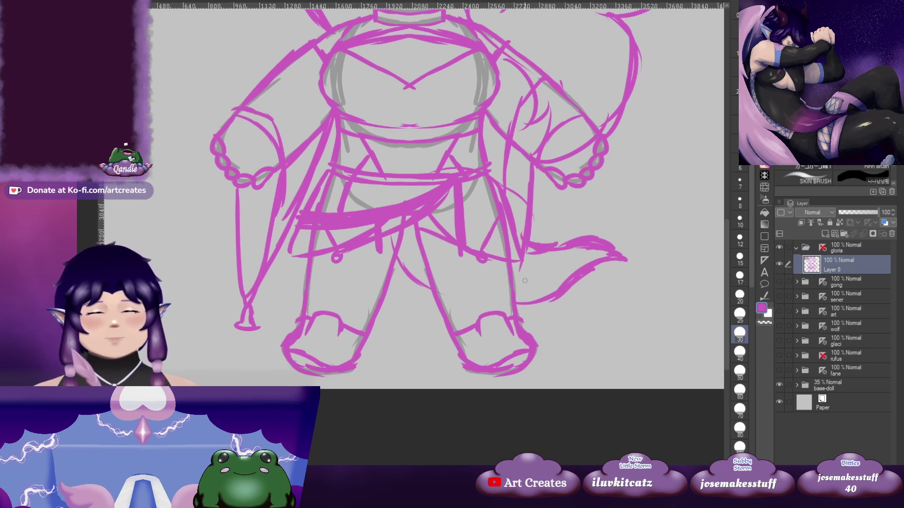
left_click_drag(502, 296, 528, 304)
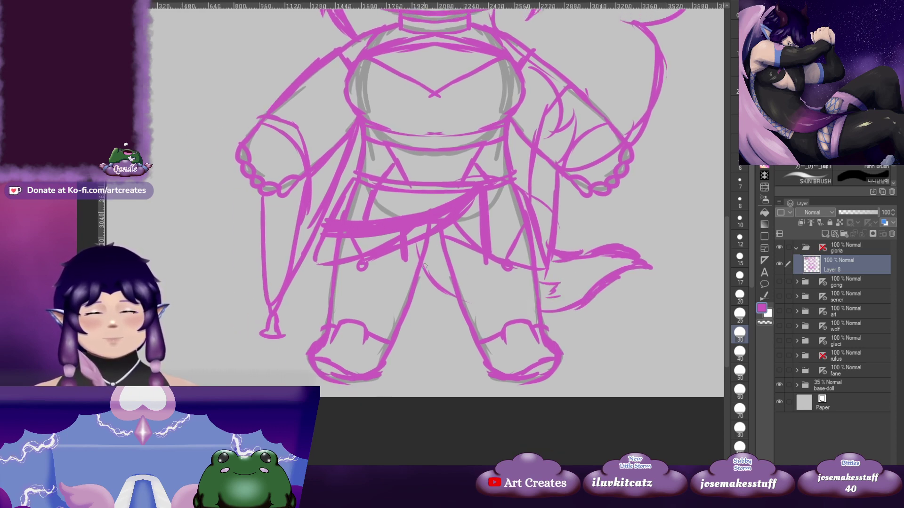
Thicken and lengthen the strip hanging over the right skirt panel and draw a small filled buckle centred under the bust
left_click_drag(544, 257, 574, 400)
left_click_drag(534, 273, 545, 367)
mouse_move(475, 290)
left_mouse_down()
mouse_move(543, 329)
mouse_move(556, 157)
left_mouse_up()
mouse_move(606, 349)
left_mouse_down()
mouse_move(588, 257)
mouse_move(544, 386)
left_mouse_up()
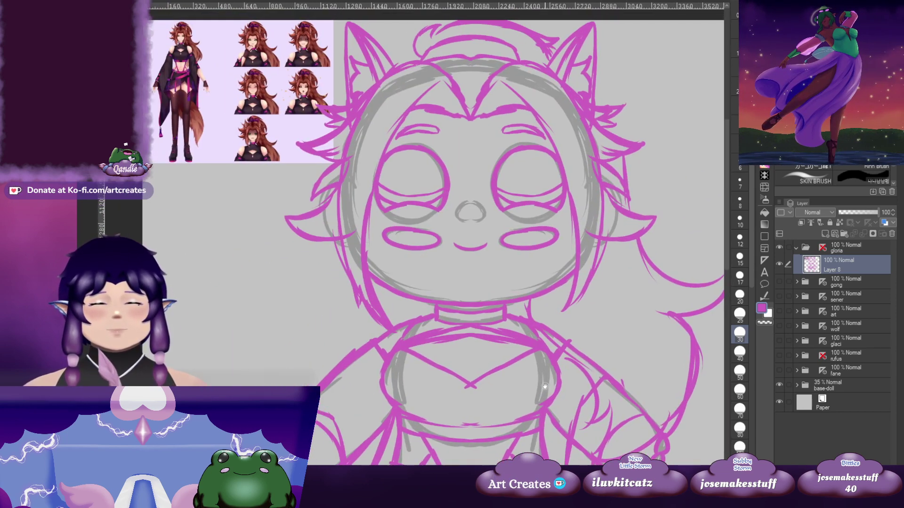
mouse_move(547, 355)
left_mouse_down()
mouse_move(539, 380)
mouse_move(471, 259)
mouse_move(501, 114)
left_mouse_up()
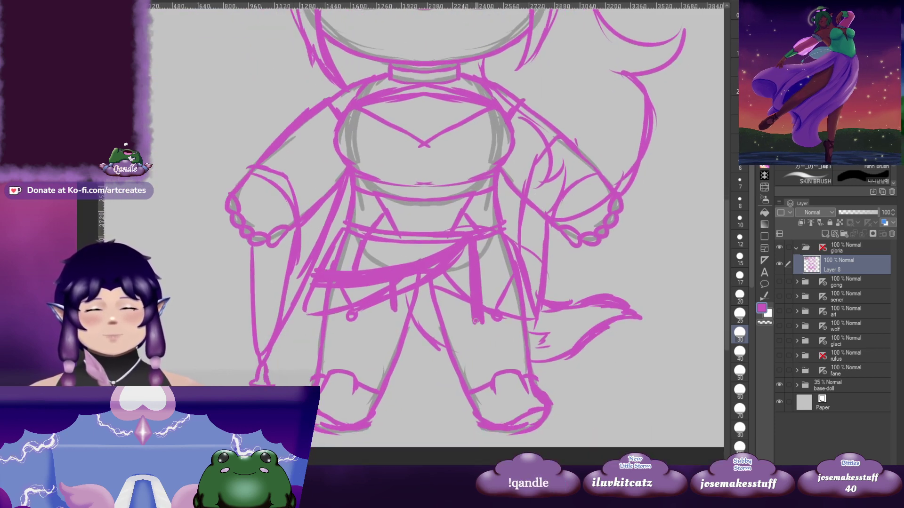
mouse_move(520, 280)
left_mouse_down()
mouse_move(469, 287)
mouse_move(510, 385)
mouse_move(517, 259)
left_mouse_up()
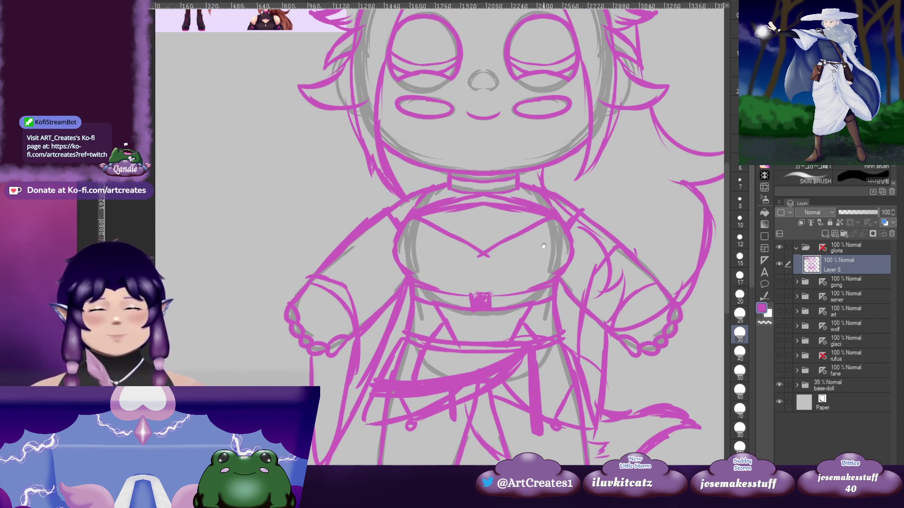
Draw a rounded loop in the middle of the hair tie, dividing folds on its right side, and thicken its base
mouse_move(543, 246)
left_mouse_down()
mouse_move(518, 400)
mouse_move(517, 475)
left_mouse_up()
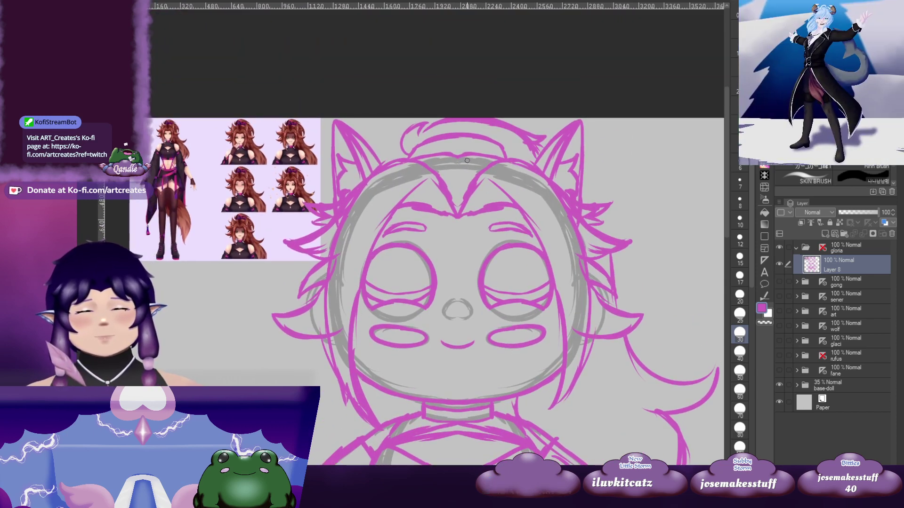
scroll(462, 160, "up", 2)
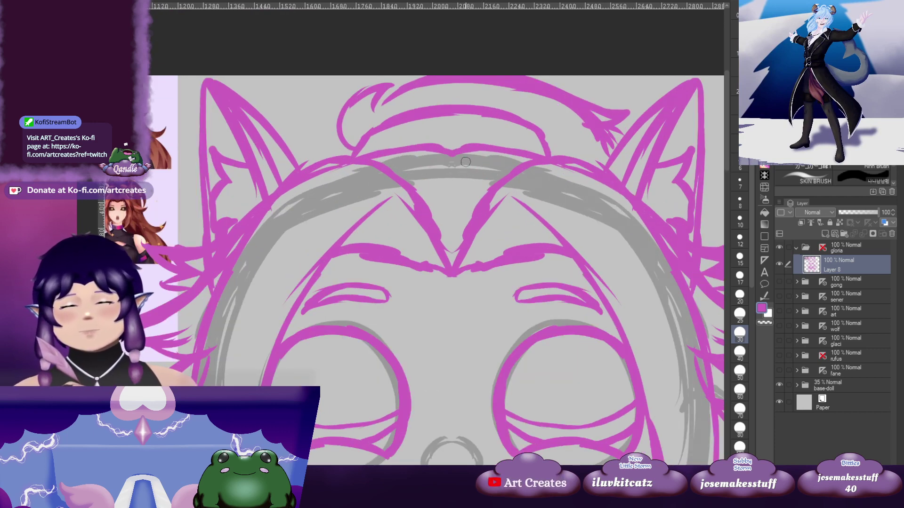
left_click_drag(466, 162, 526, 175)
mouse_move(541, 144)
left_mouse_down()
mouse_move(537, 133)
mouse_move(481, 112)
mouse_move(487, 168)
left_mouse_up()
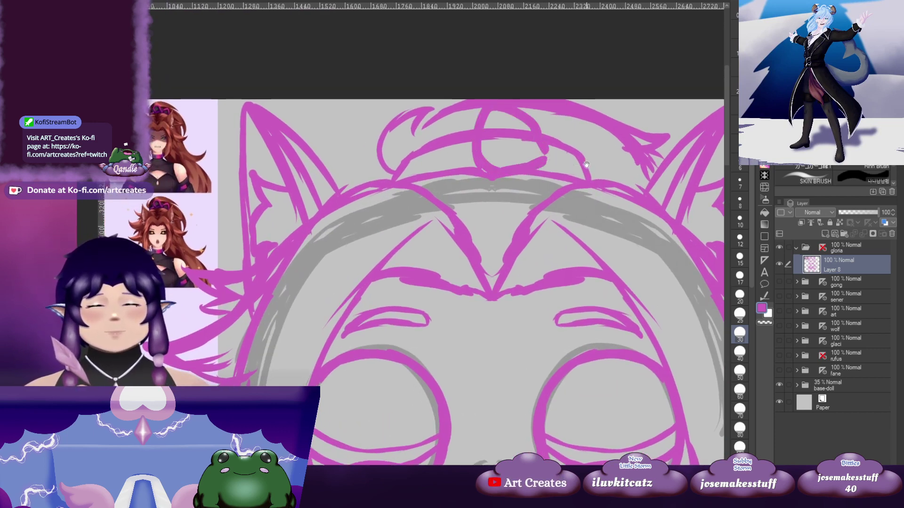
mouse_move(586, 164)
left_mouse_down()
mouse_move(539, 154)
mouse_move(568, 135)
mouse_move(589, 180)
left_mouse_up()
left_click_drag(539, 162, 559, 181)
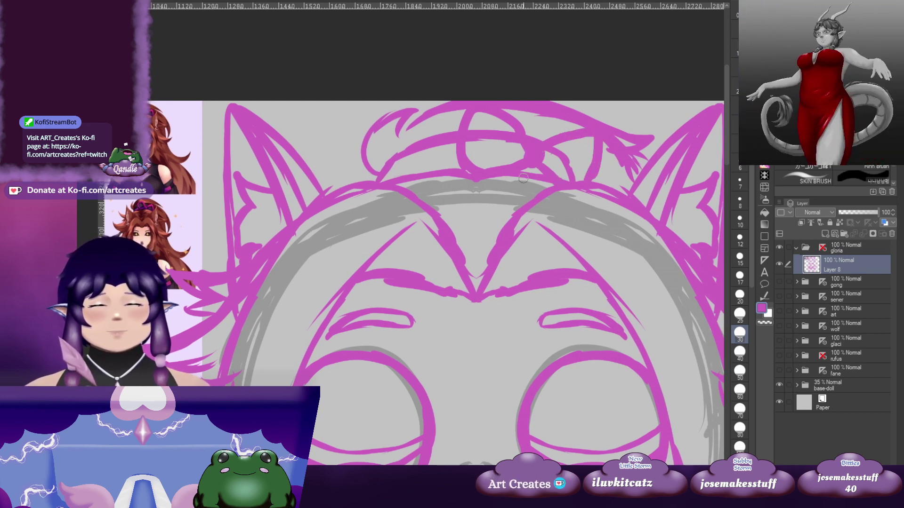
left_click_drag(459, 162, 391, 172)
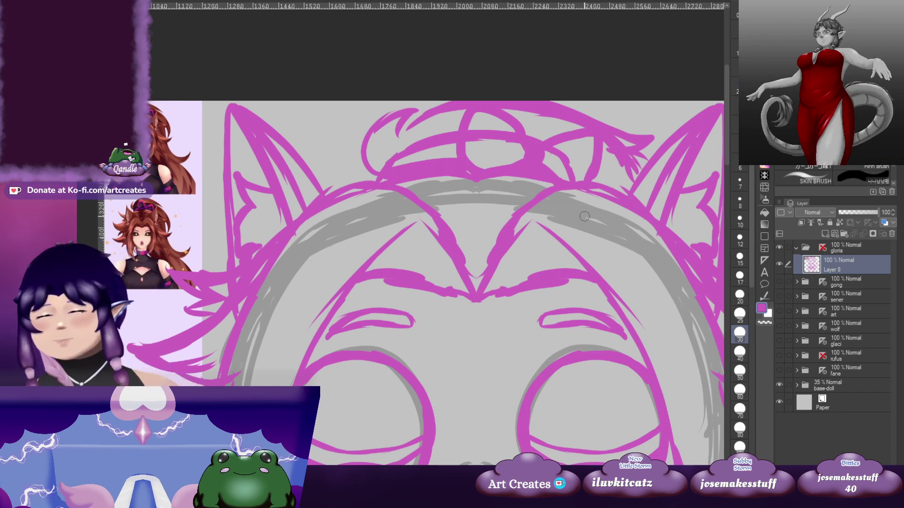
View gloria's whole sketch and collapse her layer folder
scroll(590, 213, "down", 2)
scroll(610, 248, "down", 1)
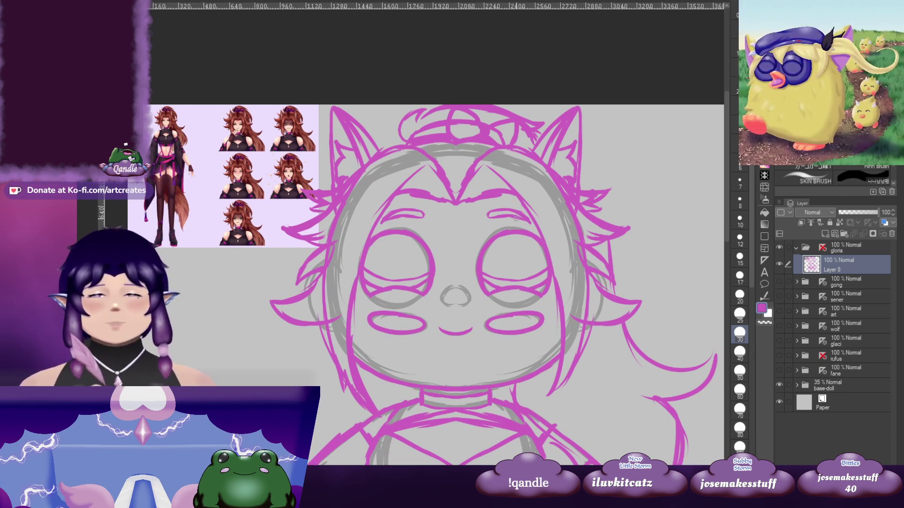
scroll(444, 182, "down", 2)
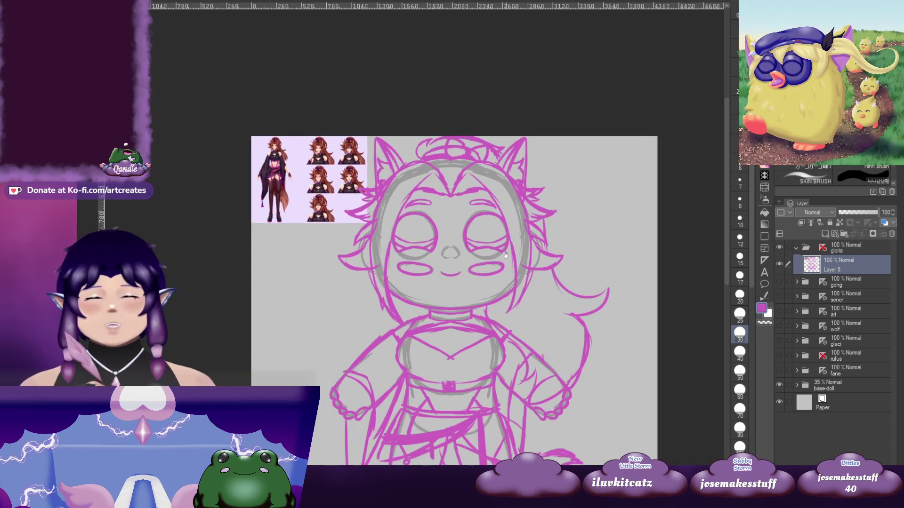
left_click_drag(506, 255, 375, 148)
left_click(796, 249)
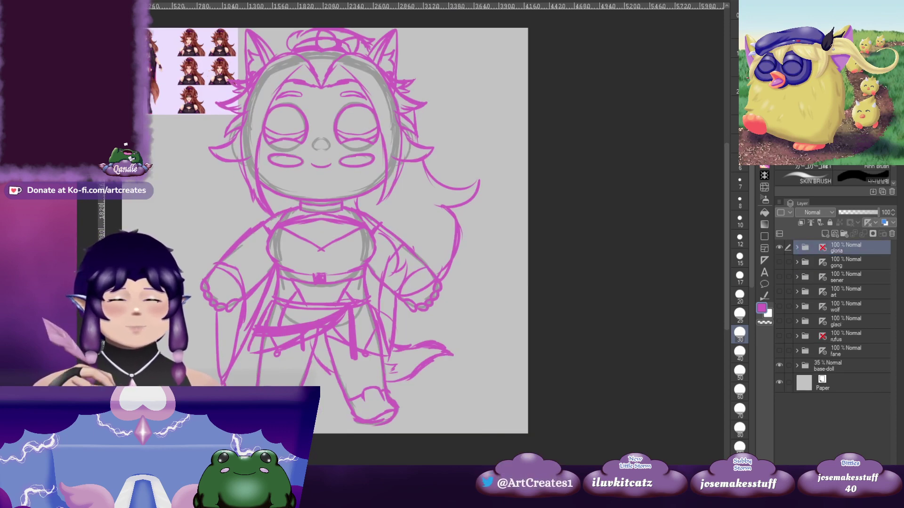